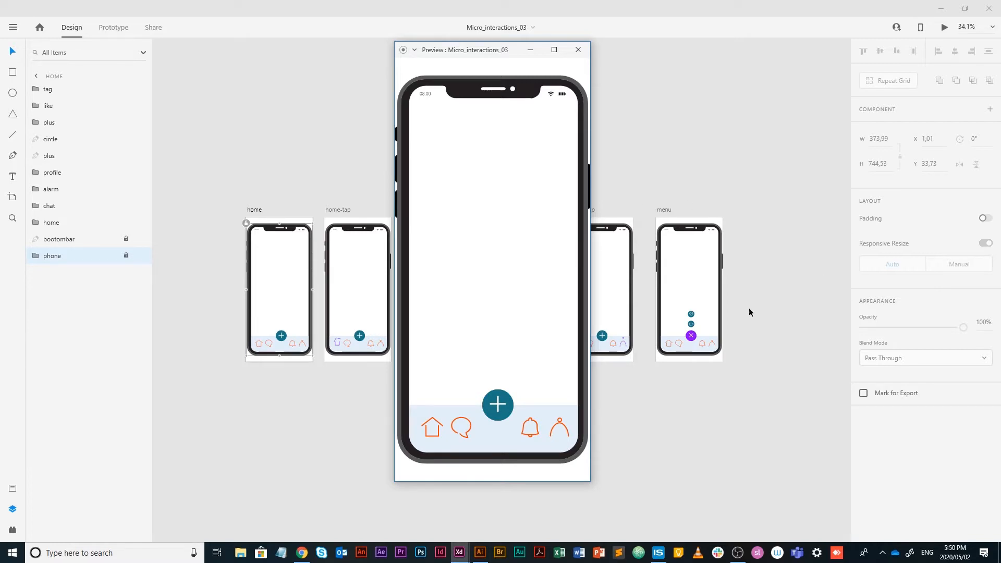
- Test the home, chat, plus, alarm and profile icon animations in the prototype preview and close it
click(437, 420)
click(466, 433)
click(504, 408)
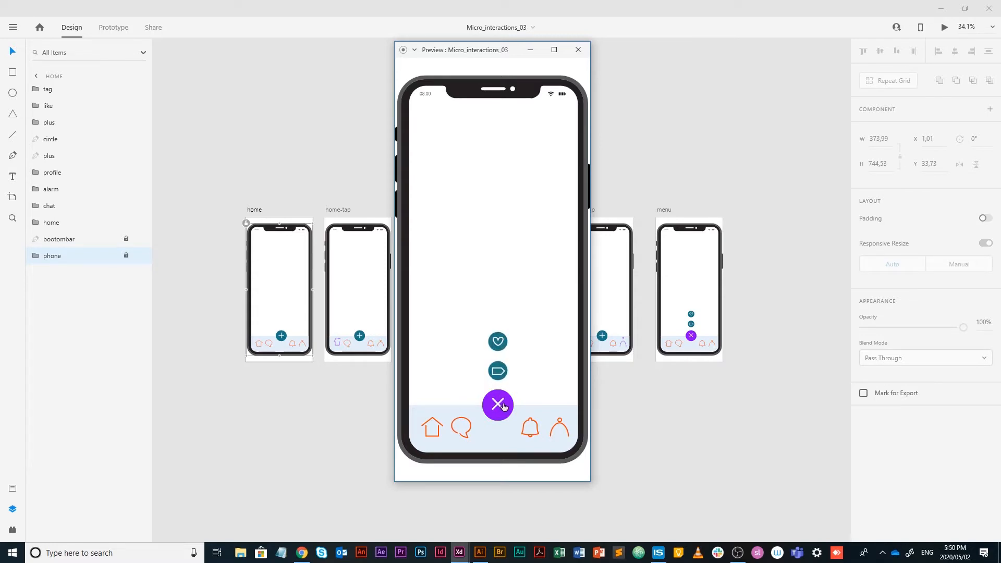
click(504, 407)
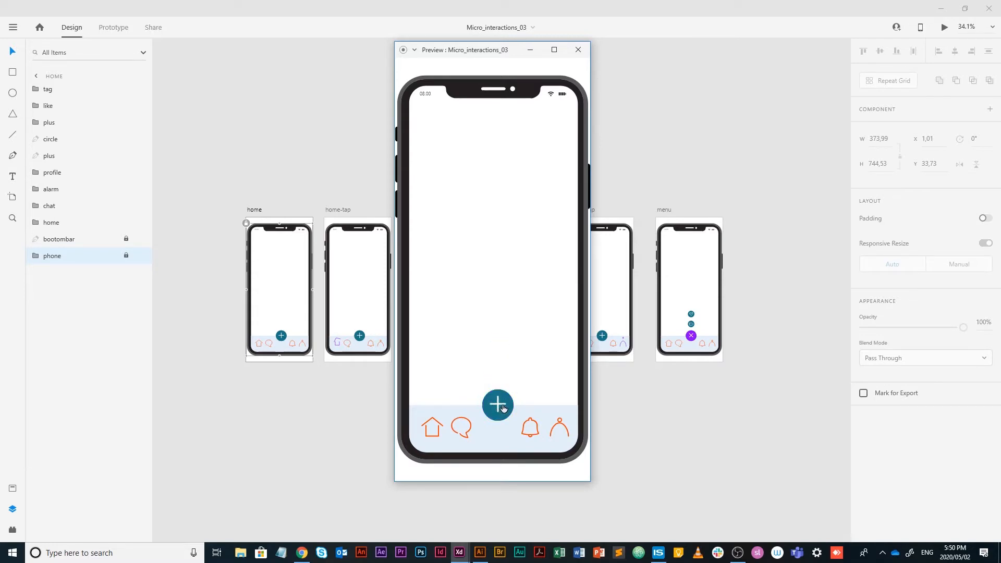
click(532, 429)
click(563, 427)
click(504, 409)
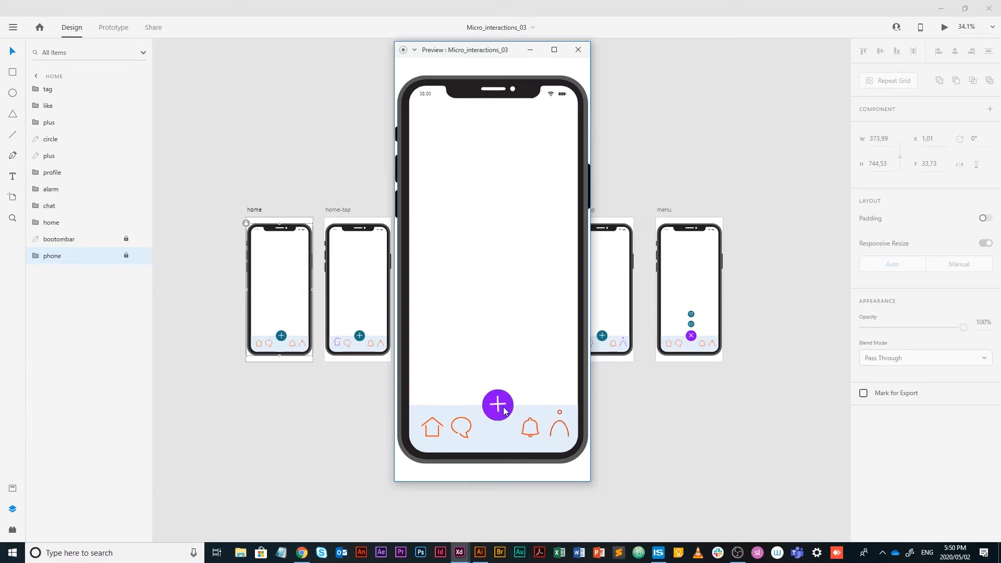
click(578, 49)
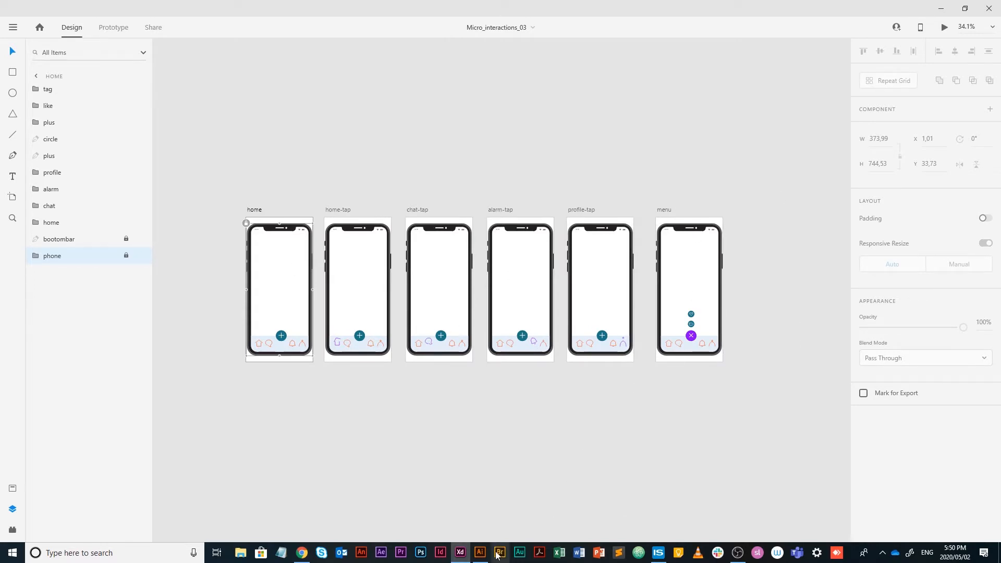
- Switch to Adobe Illustrator and show the grid on the blank Untitled-1 document
click(480, 553)
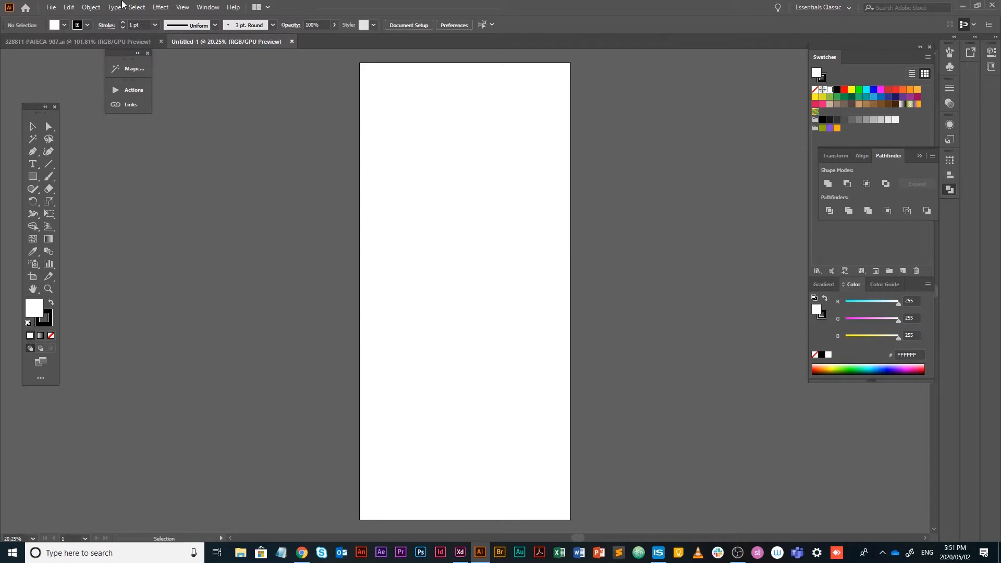
click(184, 7)
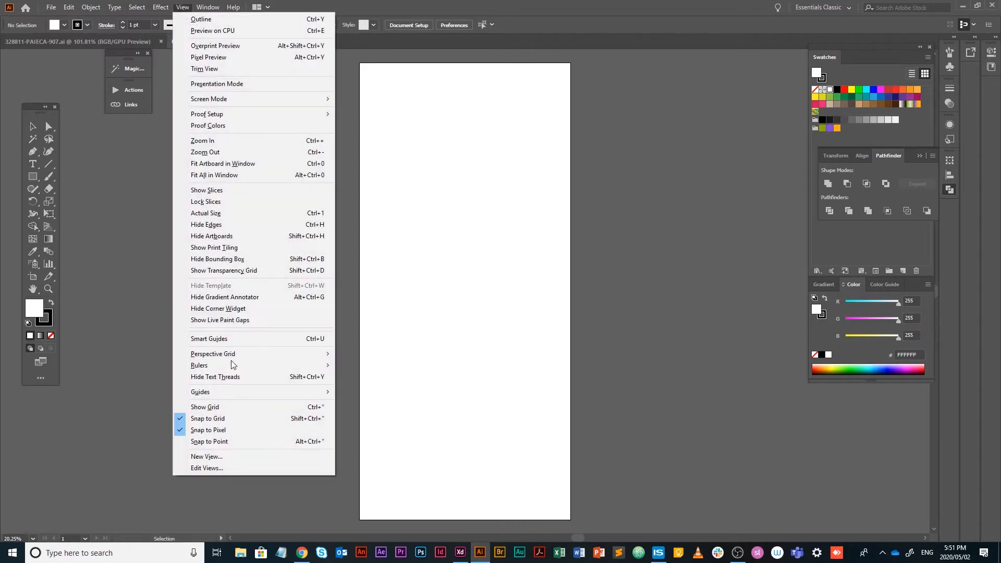
click(183, 407)
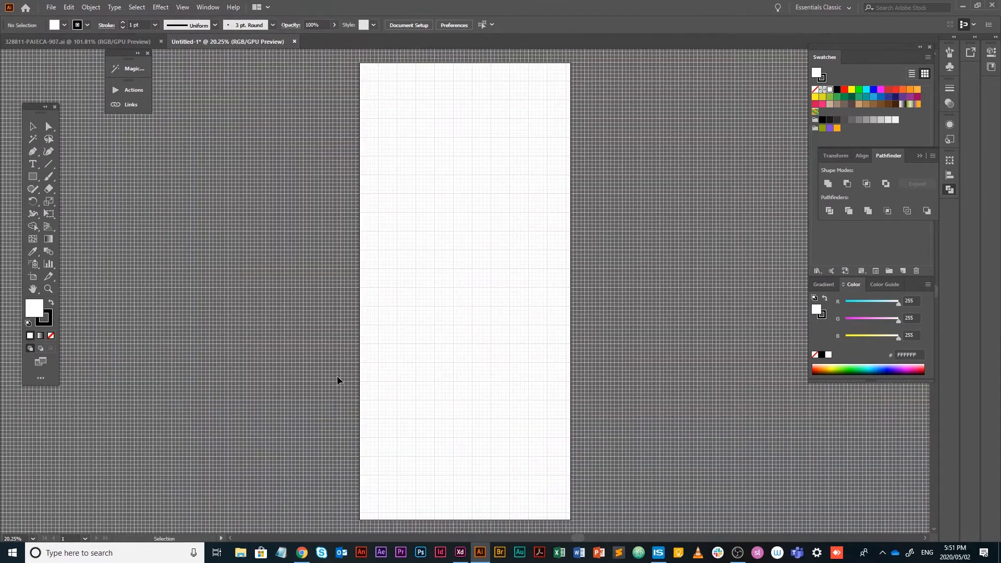
- Review the gridline spacing and subdivisions in the Guides & Grid preferences and accept them
click(91, 7)
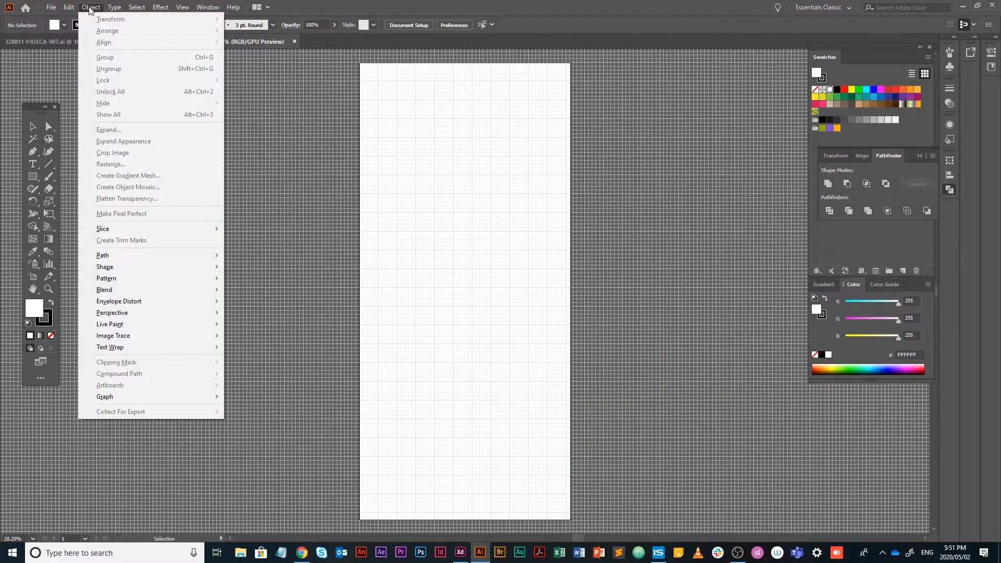
mouse_move(69, 7)
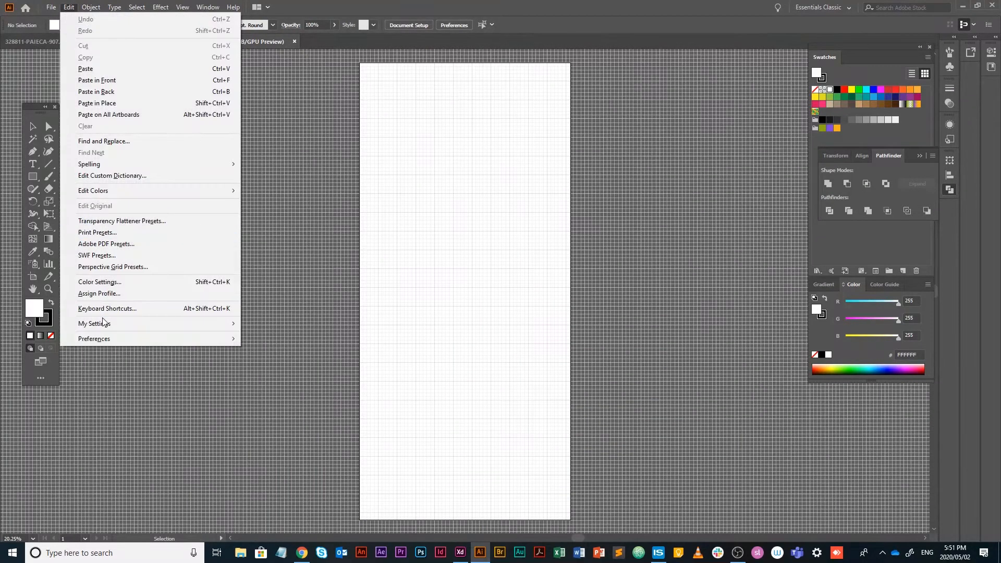
mouse_move(109, 338)
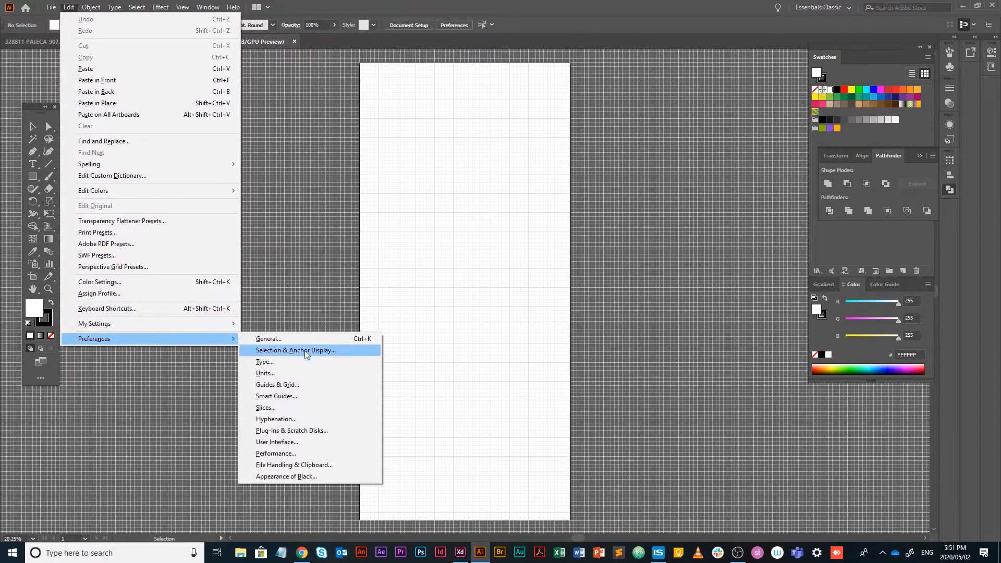
click(327, 384)
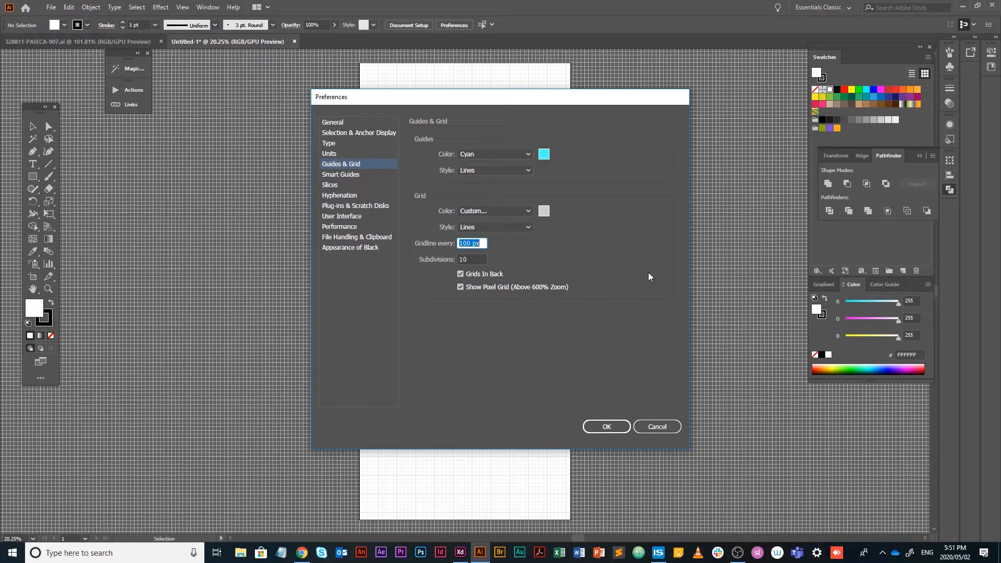
click(607, 426)
- Draw a rectangle about 150 px wide and 180 px tall near the artboard's lower-left corner
scroll(399, 369, up, 3)
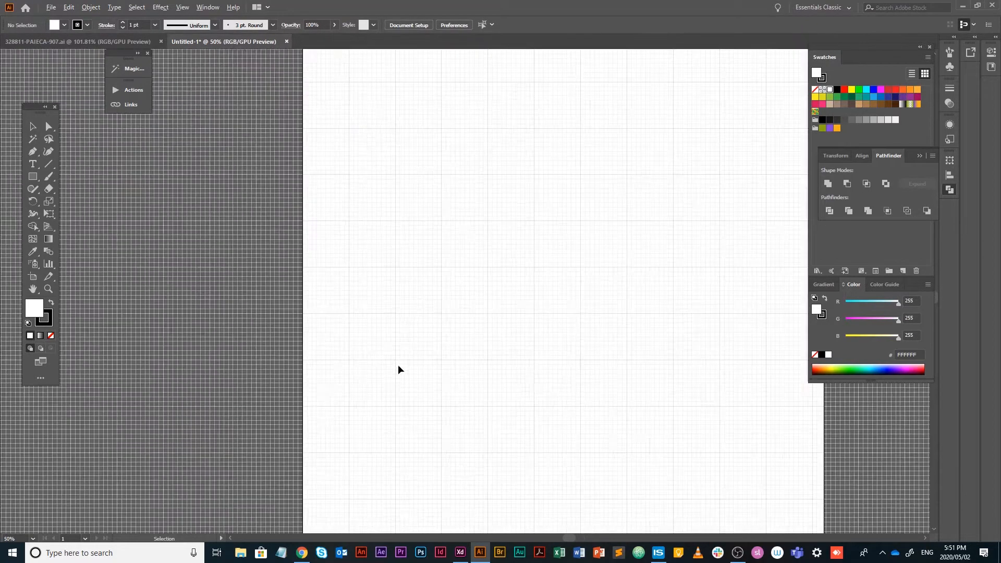
scroll(521, 240, down, 2)
scroll(488, 253, up, 4)
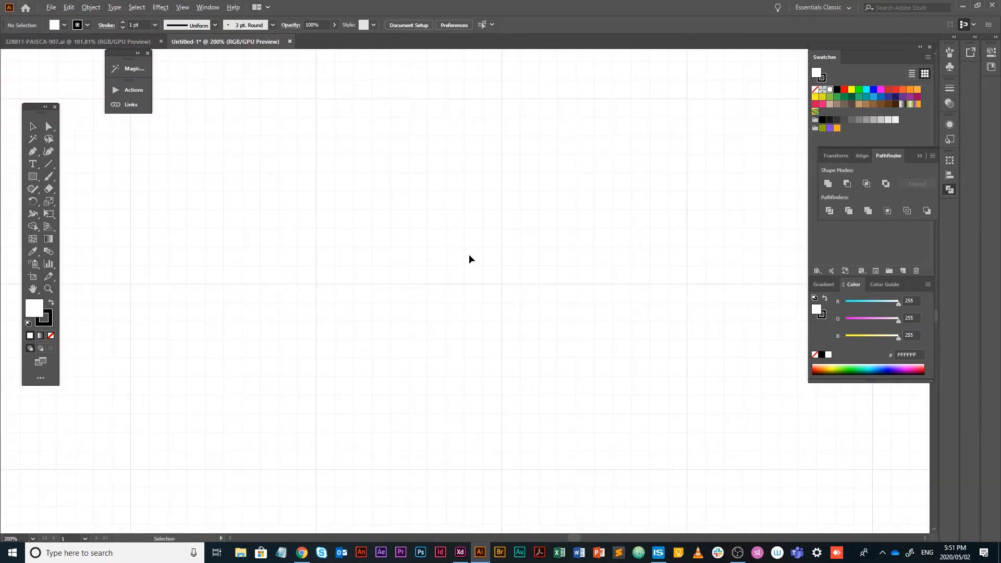
scroll(468, 259, down, 3)
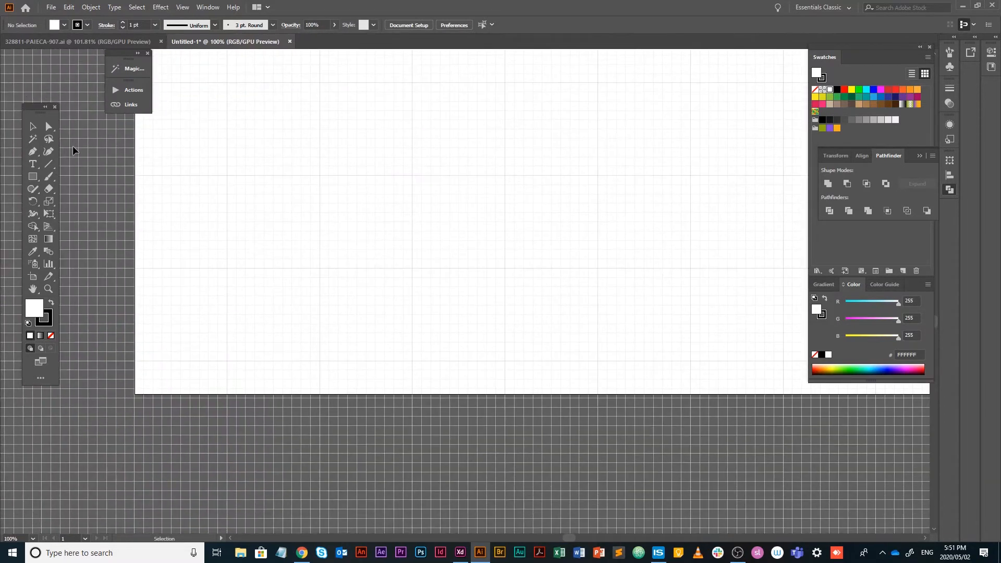
click(32, 177)
drag(228, 194, 367, 361)
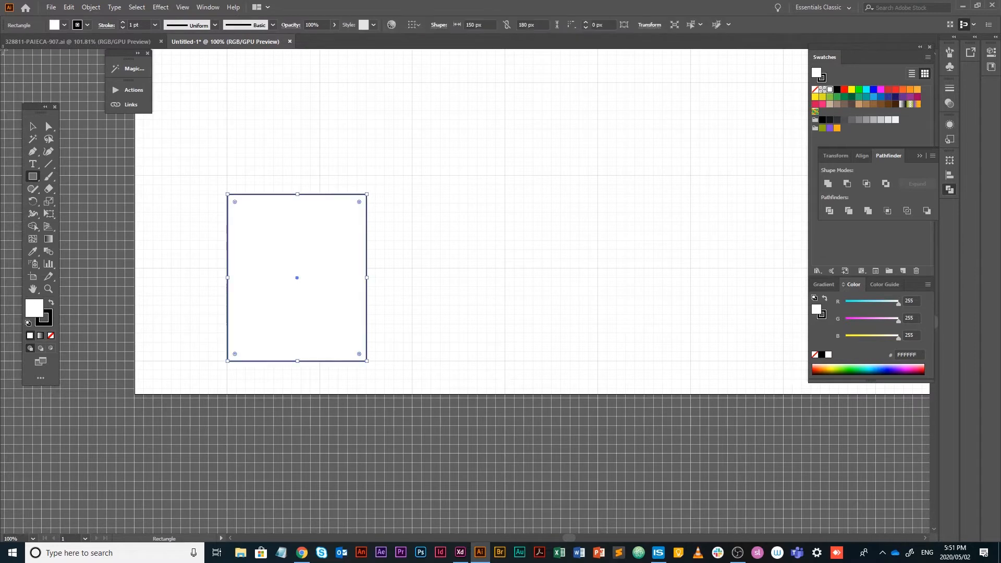
- Resize the rectangle to 120 px wide by 135 px high and remove its fill
click(33, 126)
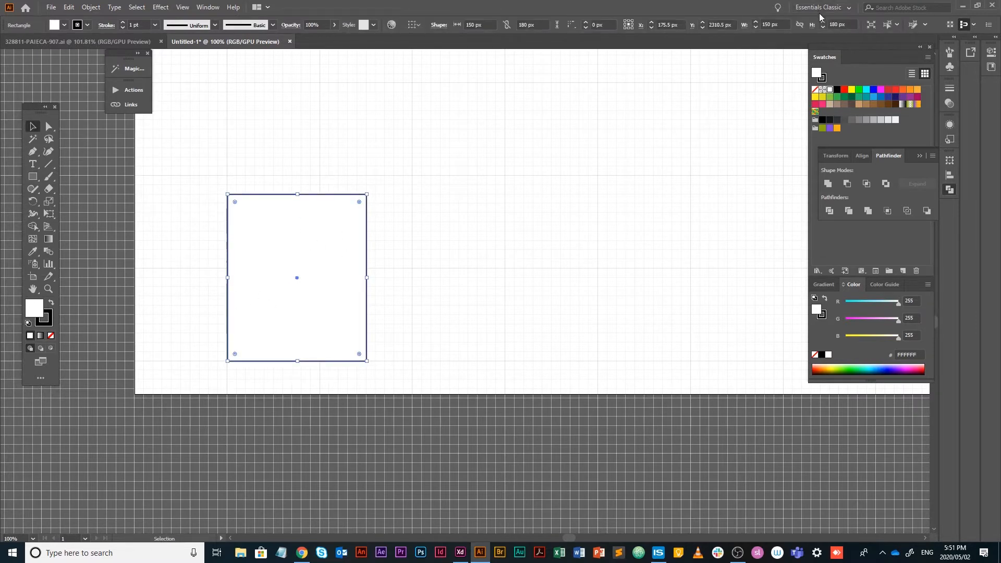
click(779, 25)
text(1)
key(Tab)
text(13)
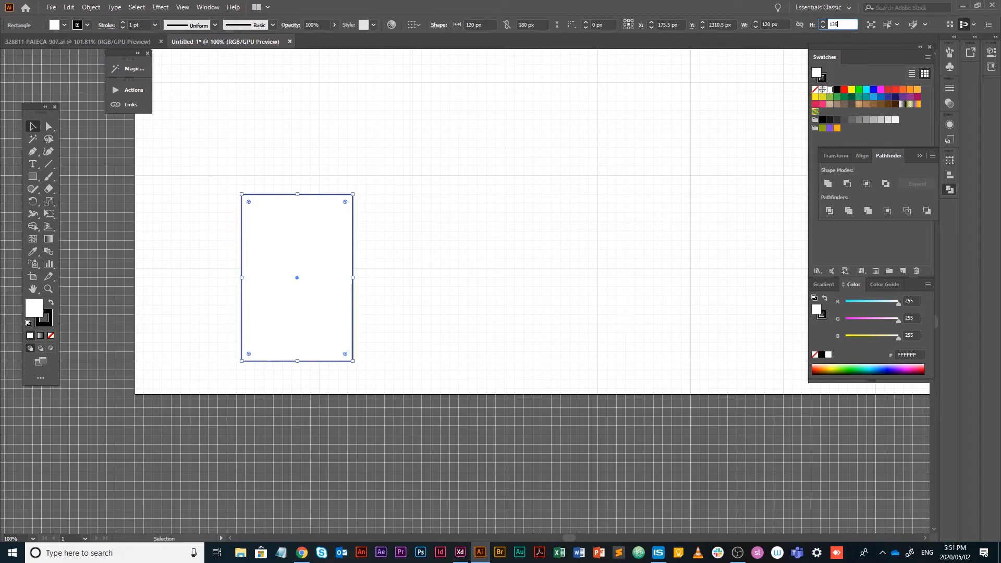
text(5)
key(Return)
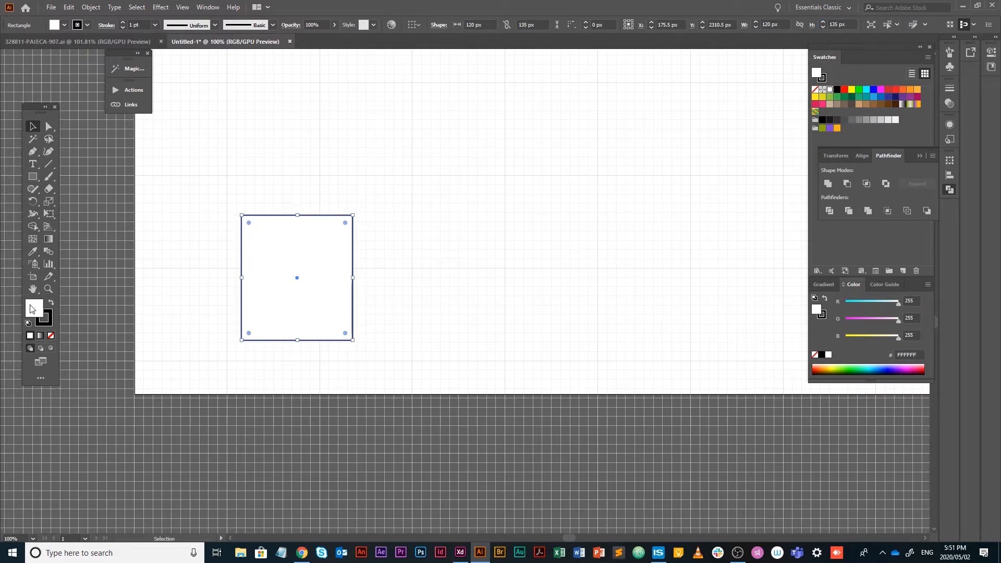
click(51, 336)
click(394, 235)
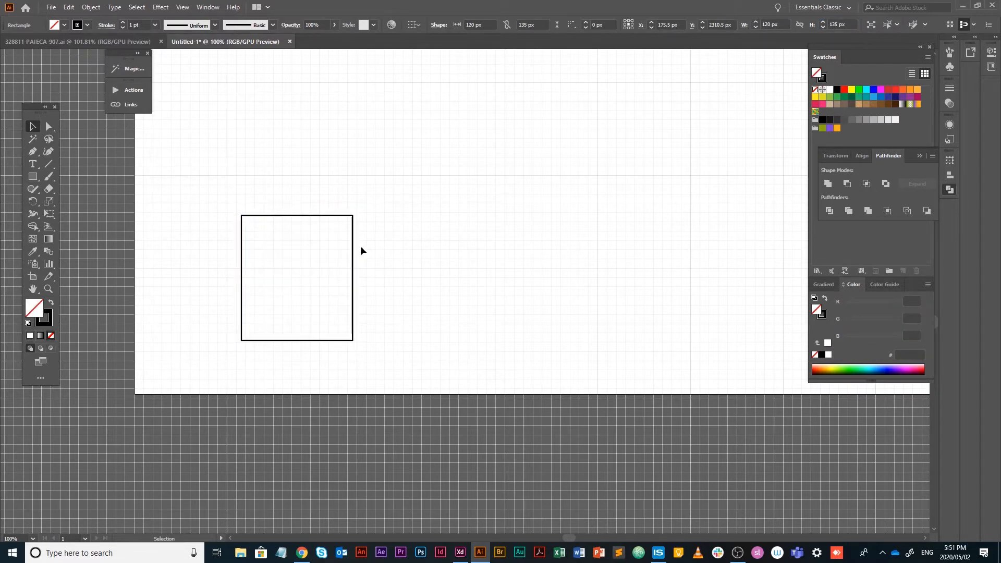
- Duplicate the rectangle frame three times to the right to make a row of four icon frames
drag(353, 257, 496, 275)
click(343, 261)
drag(387, 287, 535, 288)
key(space)
drag(583, 173, 446, 140)
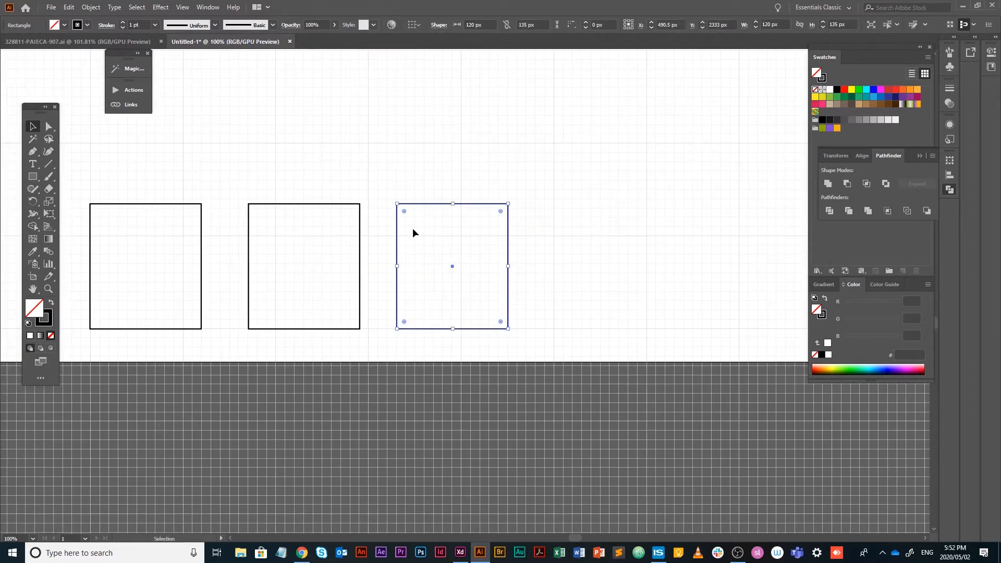
drag(398, 253, 544, 255)
click(577, 152)
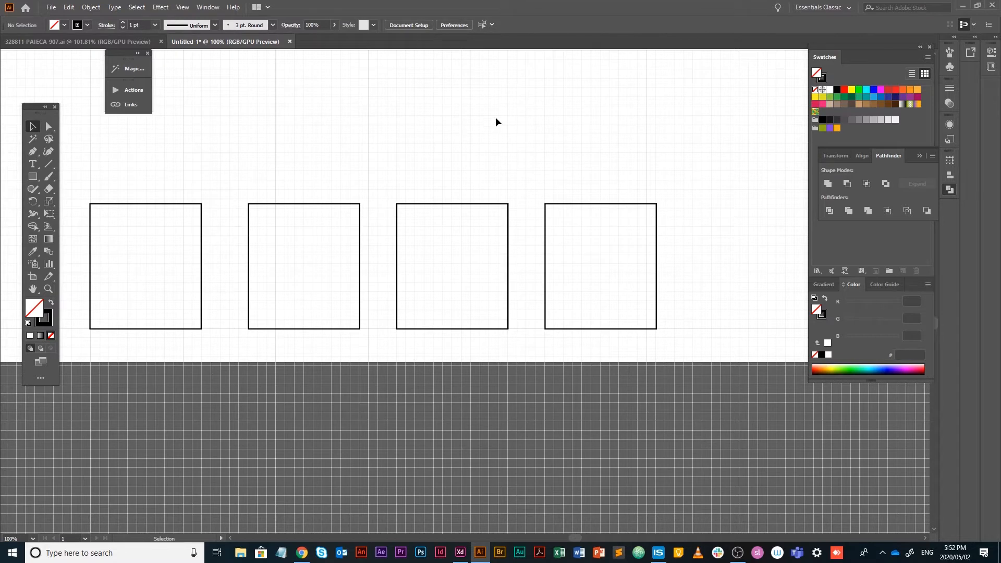
- Draw an open-topped U-shaped path with the Pen tool, about 70 px wide and 50 px tall, inside the first frame
drag(374, 120, 508, 97)
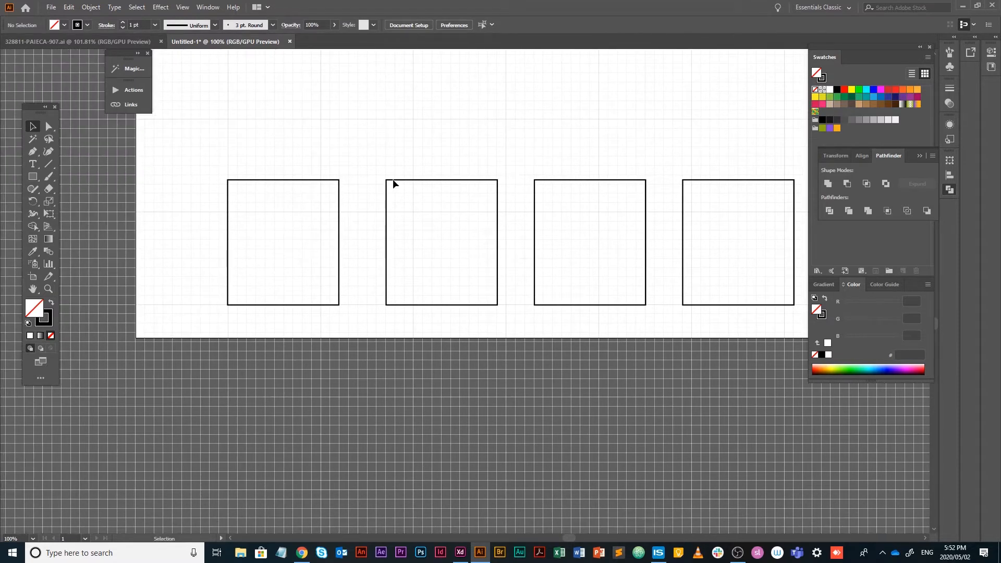
scroll(390, 181, up, 2)
drag(391, 181, 528, 136)
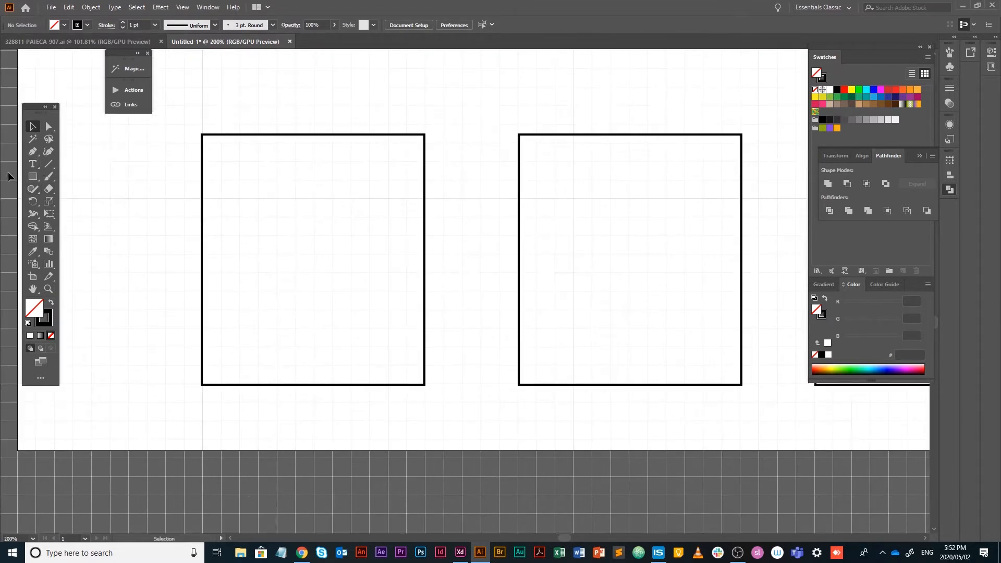
key(p)
click(241, 256)
click(241, 347)
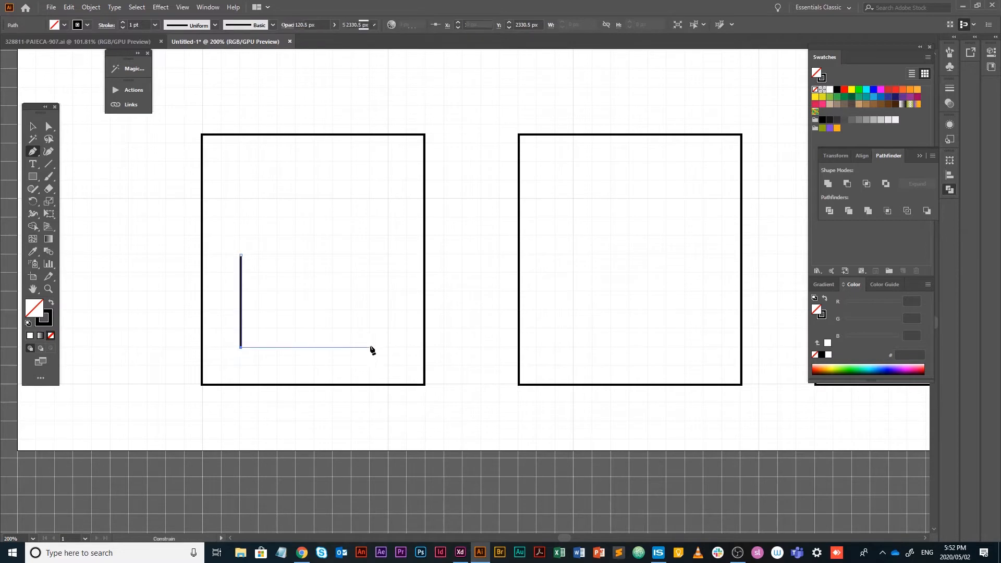
click(371, 347)
click(370, 255)
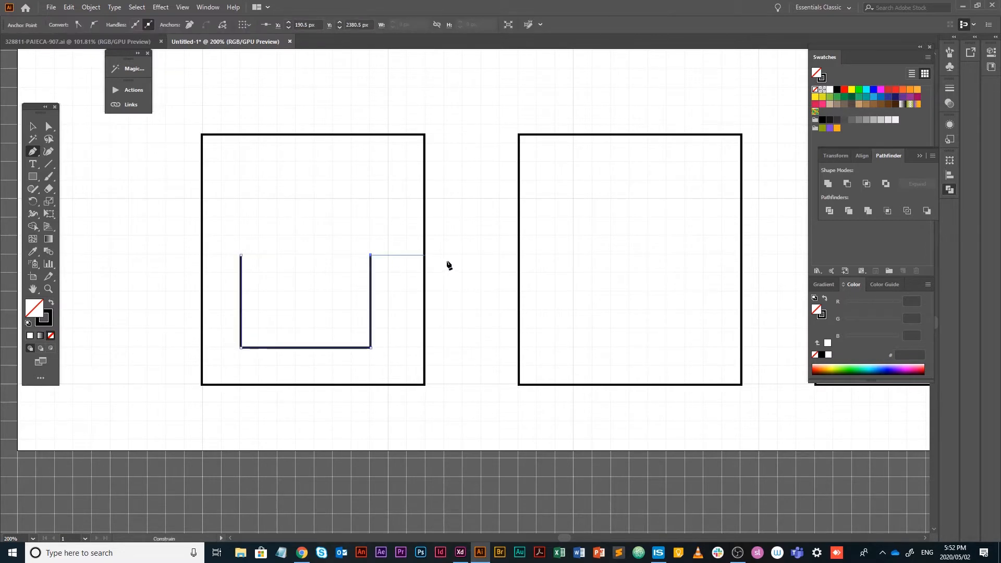
- Stretch the U-shaped house body to about 80 px wide and 60 px tall
click(33, 126)
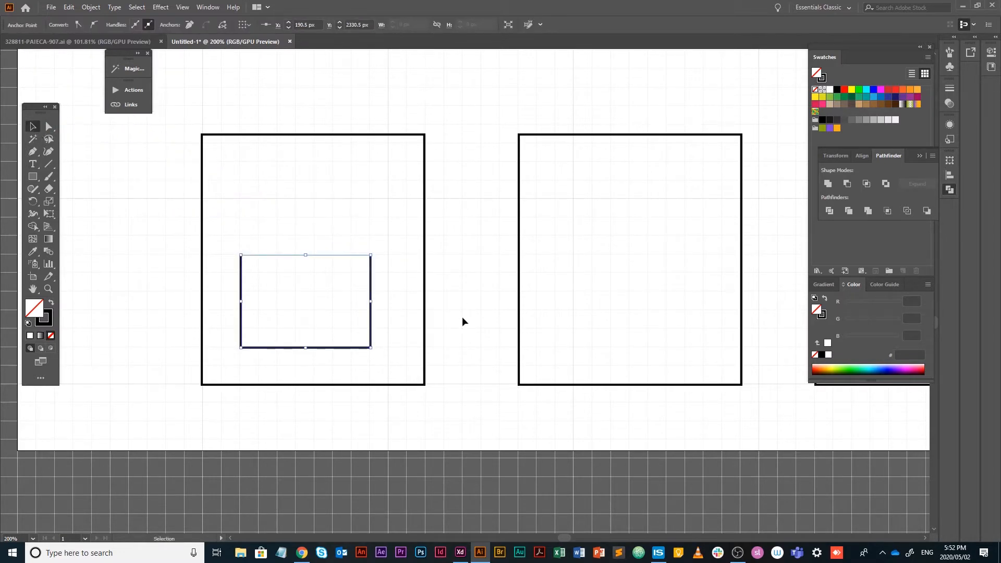
drag(372, 300, 389, 300)
click(438, 257)
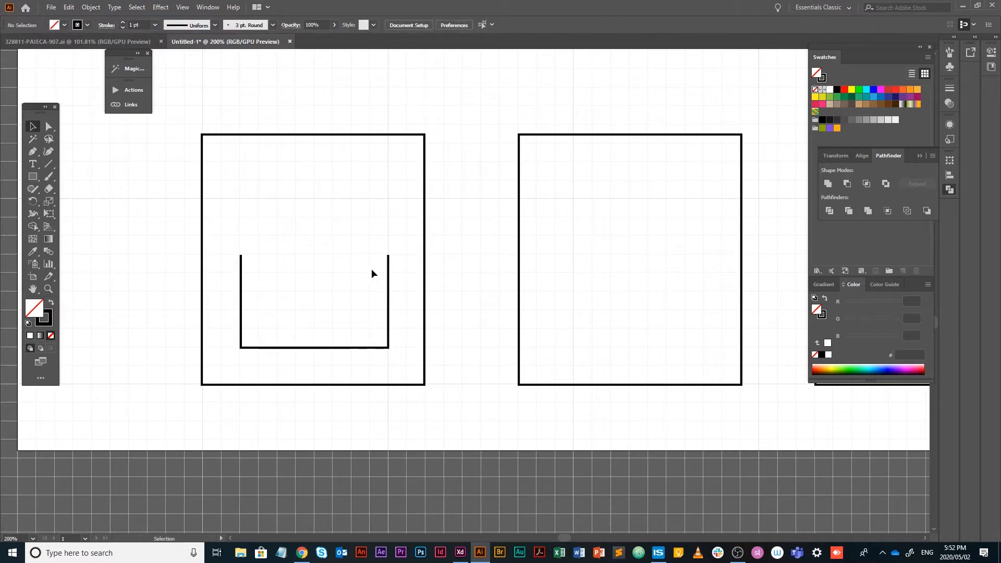
drag(447, 272, 481, 358)
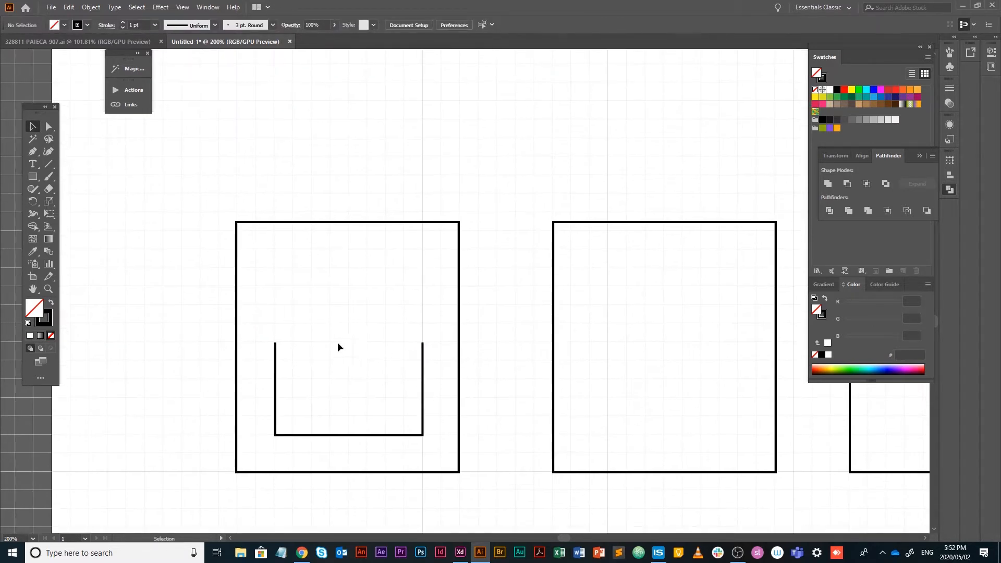
click(422, 347)
key(ctrl+j)
drag(350, 343, 353, 323)
click(478, 301)
- Draw an open inverted-V roof above the house body with the Pen tool, about 100 px wide and 30 px tall
key(p)
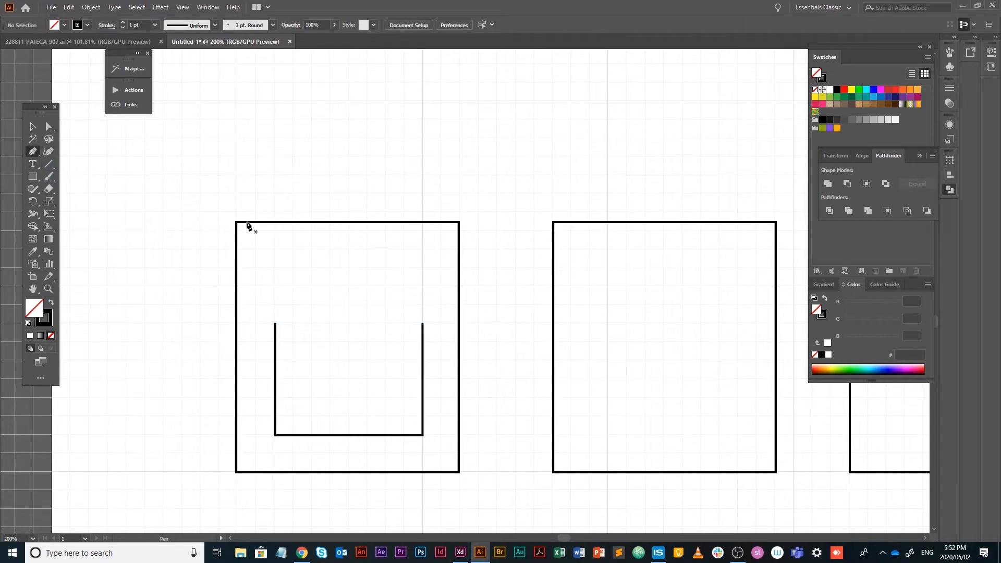
click(256, 323)
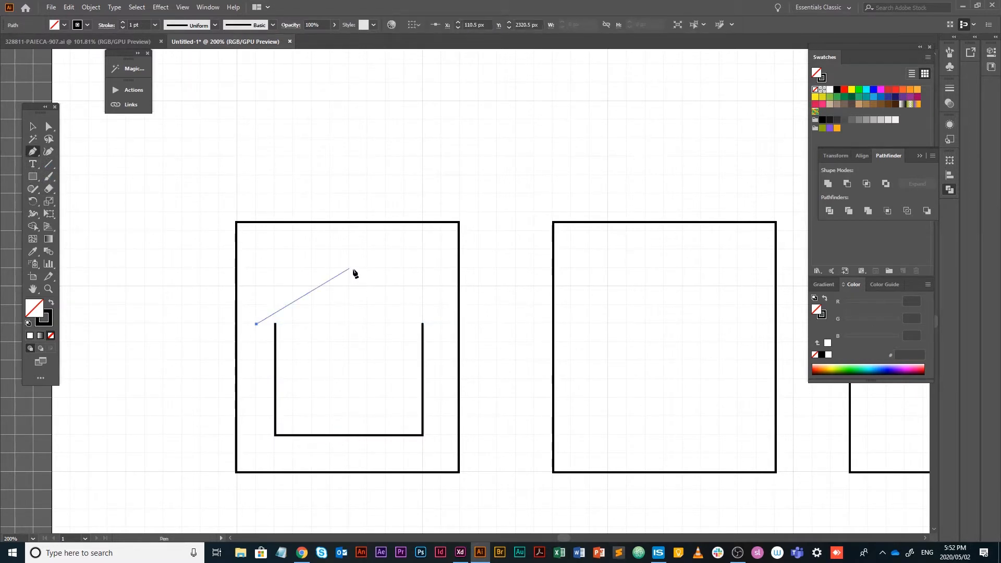
click(350, 269)
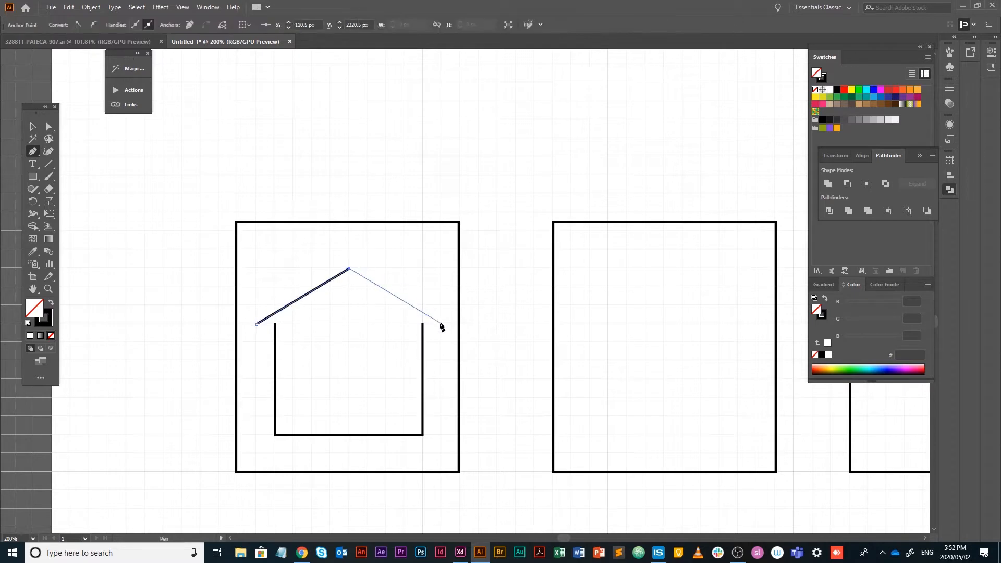
click(442, 324)
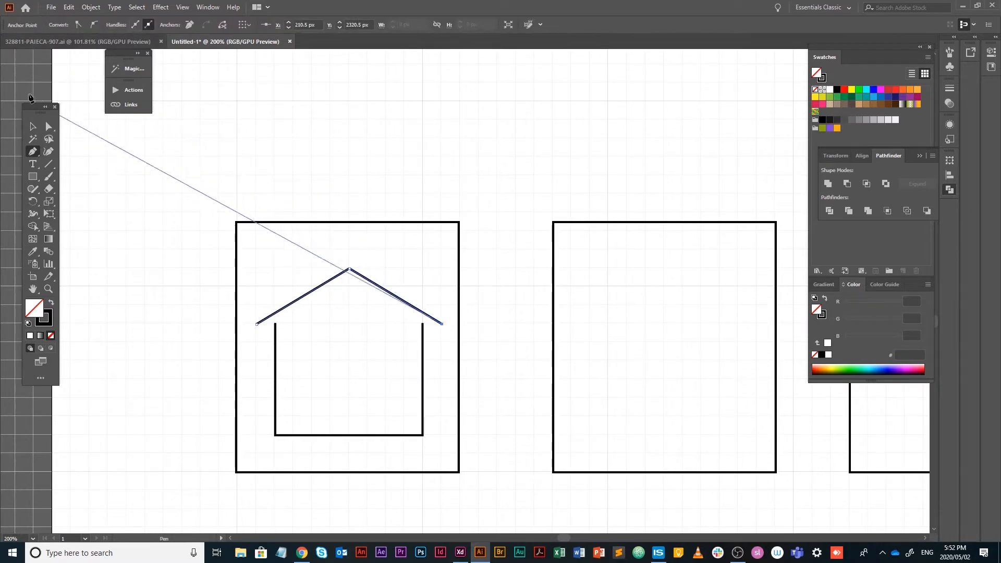
click(32, 127)
click(423, 347)
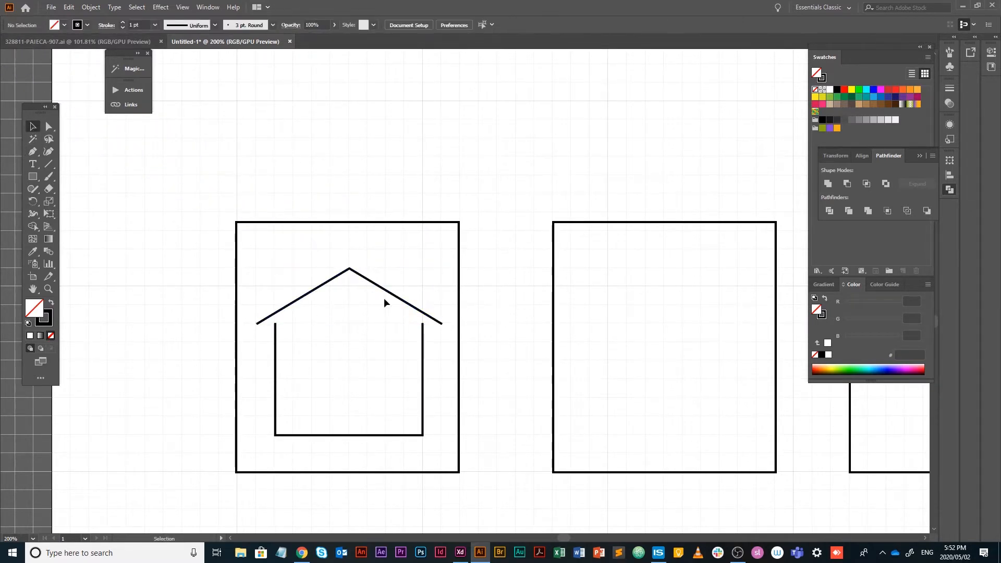
- Give the house body and roof paths a 2 pt stroke with round caps and round corner joins
drag(436, 261, 264, 459)
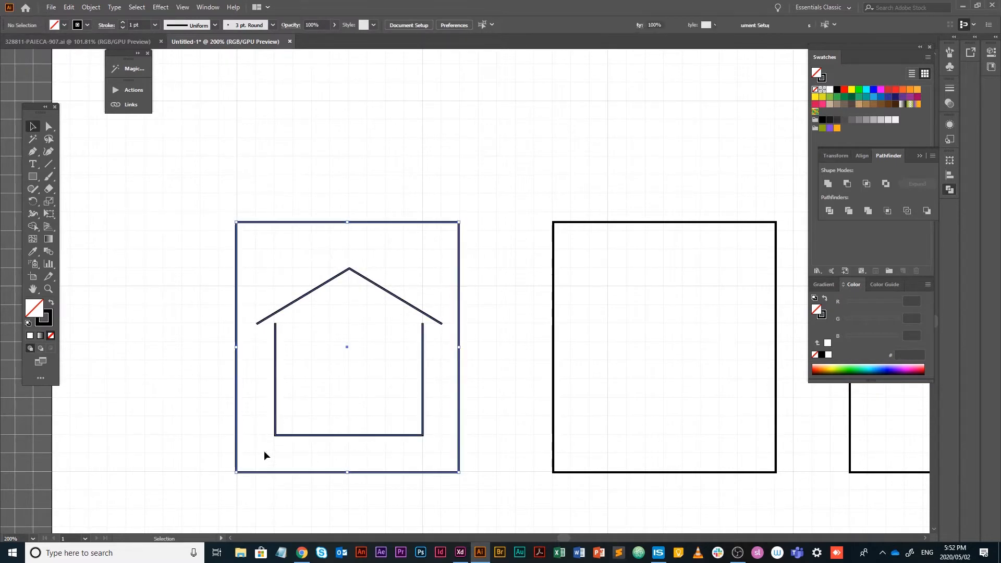
shift+click(453, 222)
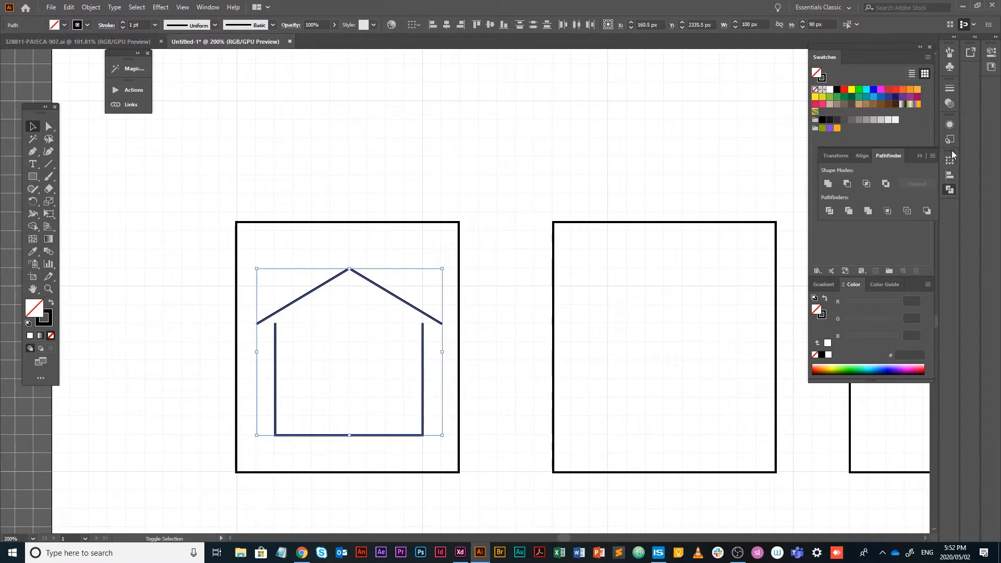
click(950, 88)
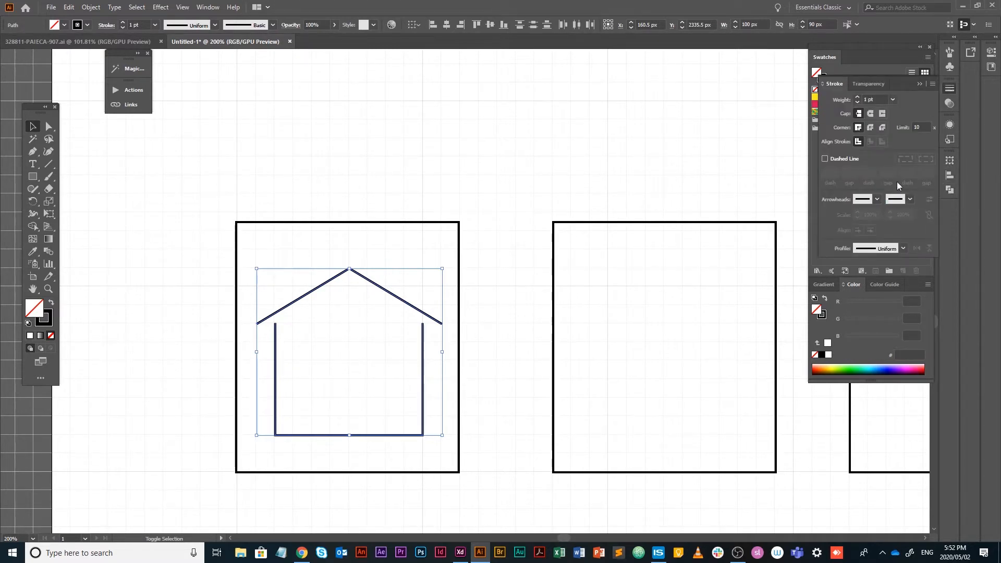
click(867, 99)
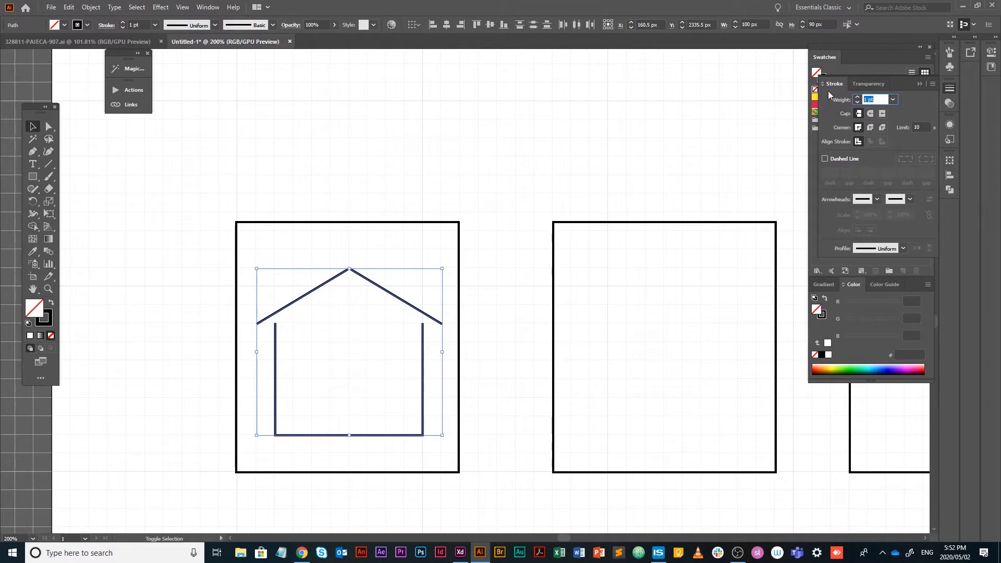
text(2)
key(Tab)
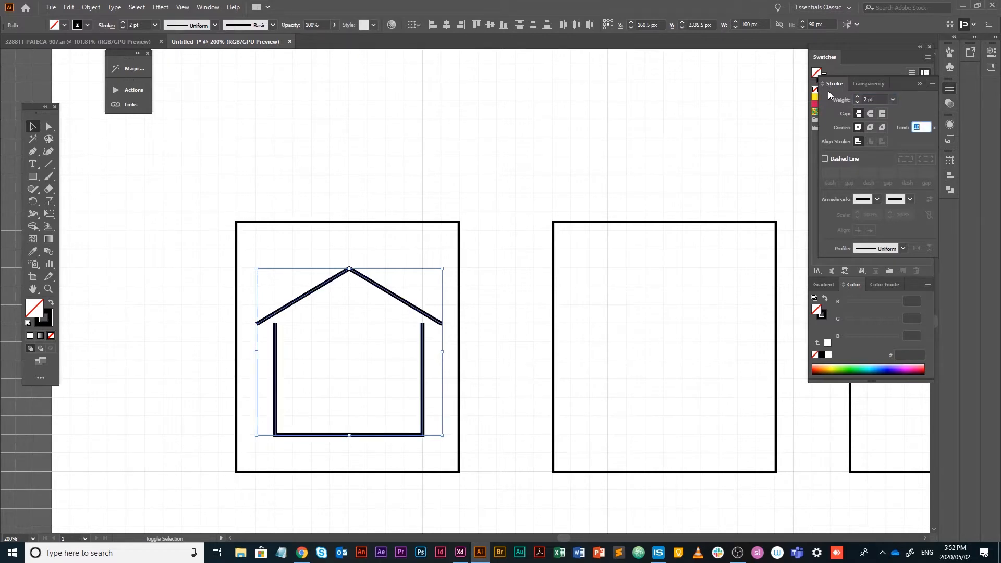
click(870, 113)
click(872, 127)
click(560, 169)
- Show the rulers and place a horizontal guide level with the peak of the house roof
drag(607, 197, 482, 148)
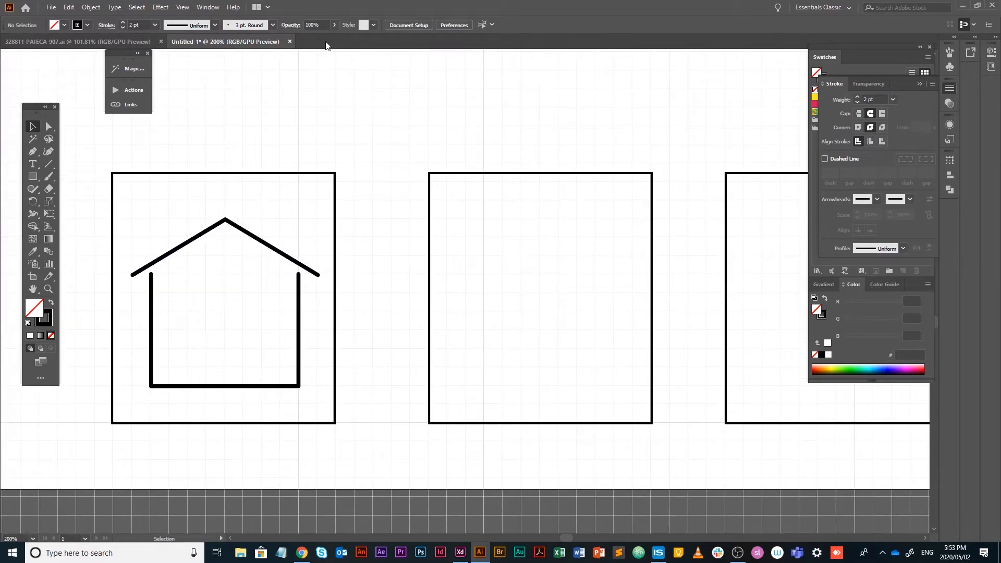
key(ctrl+r)
drag(319, 55, 249, 219)
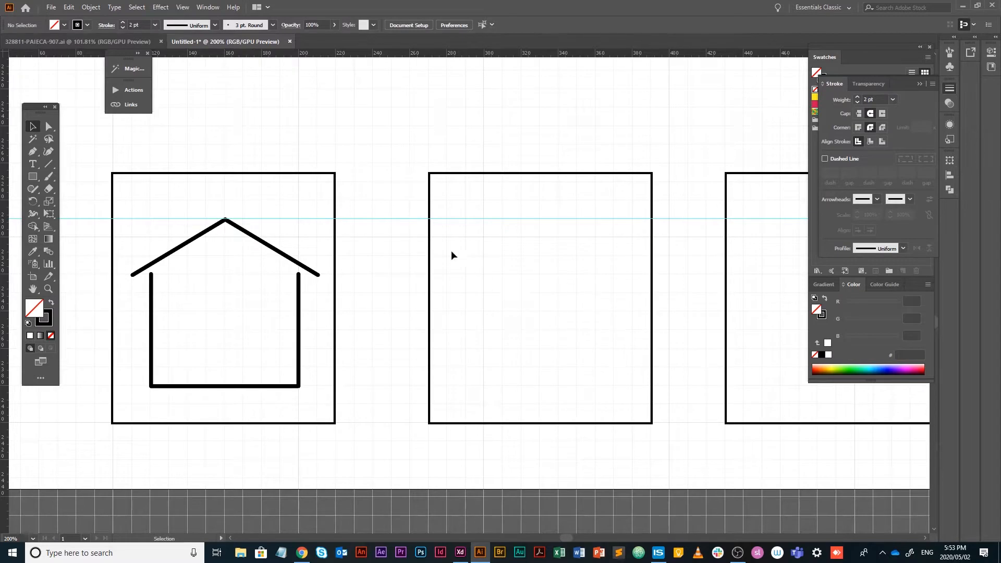
- Draw an unfilled ellipse about 90 px wide and 70 px tall inside the second frame
drag(516, 282, 403, 276)
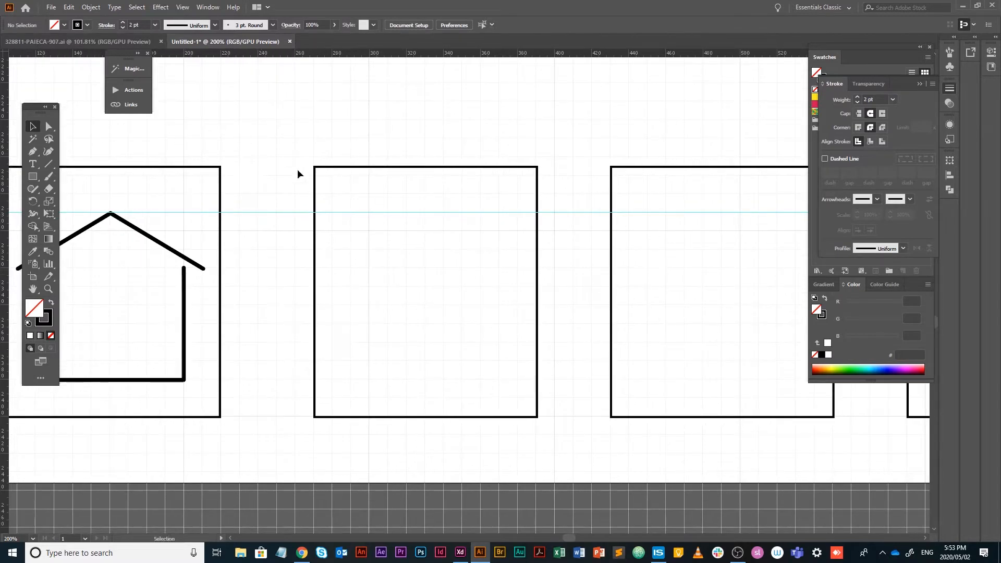
click(33, 177)
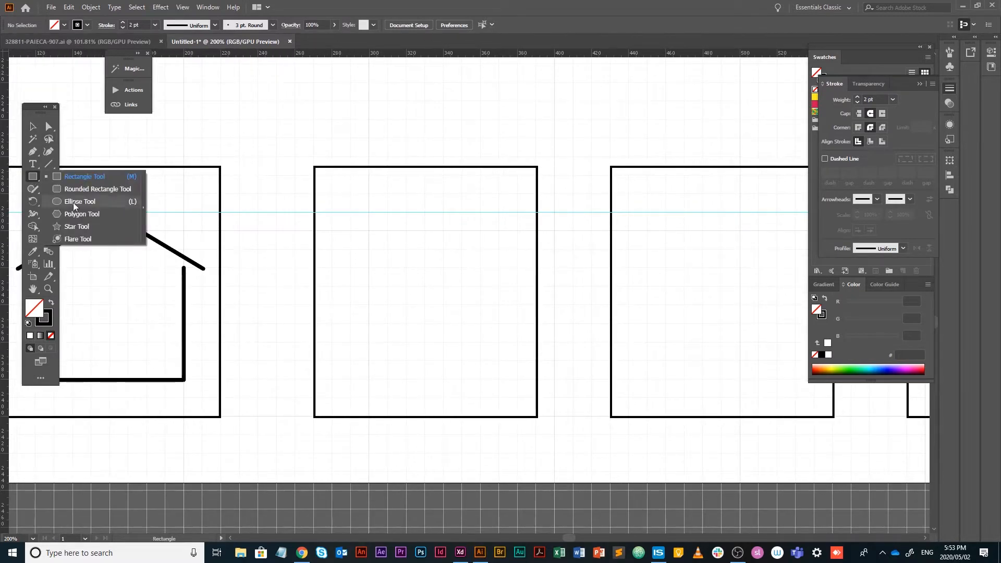
click(74, 202)
mouse_move(351, 249)
mouse_down()
mouse_move(506, 381)
mouse_move(517, 379)
mouse_up()
click(33, 127)
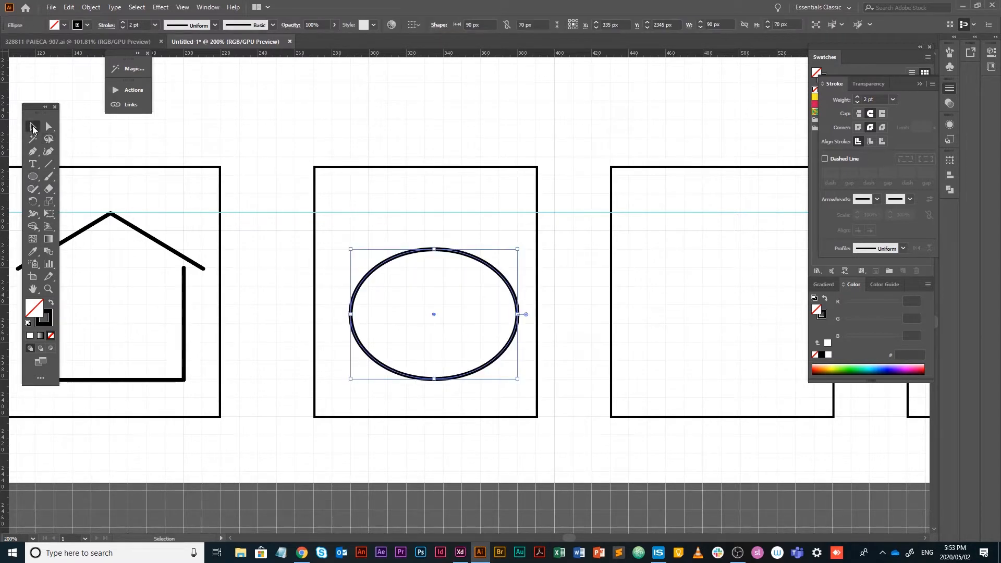
- Resize the ellipse to an 80 by 80 px circle and move it up so its top meets the guide
drag(521, 317, 501, 315)
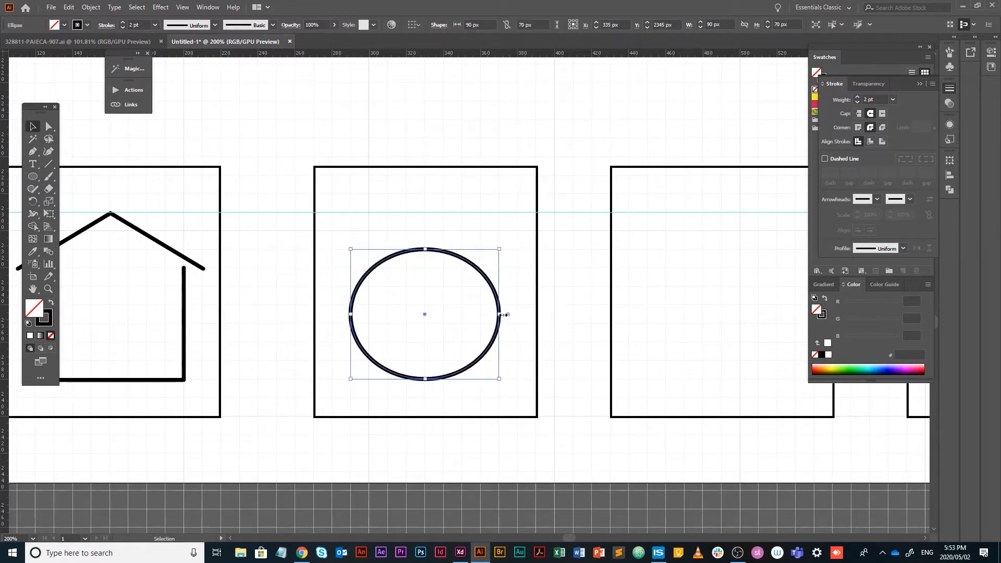
key(ctrl+z)
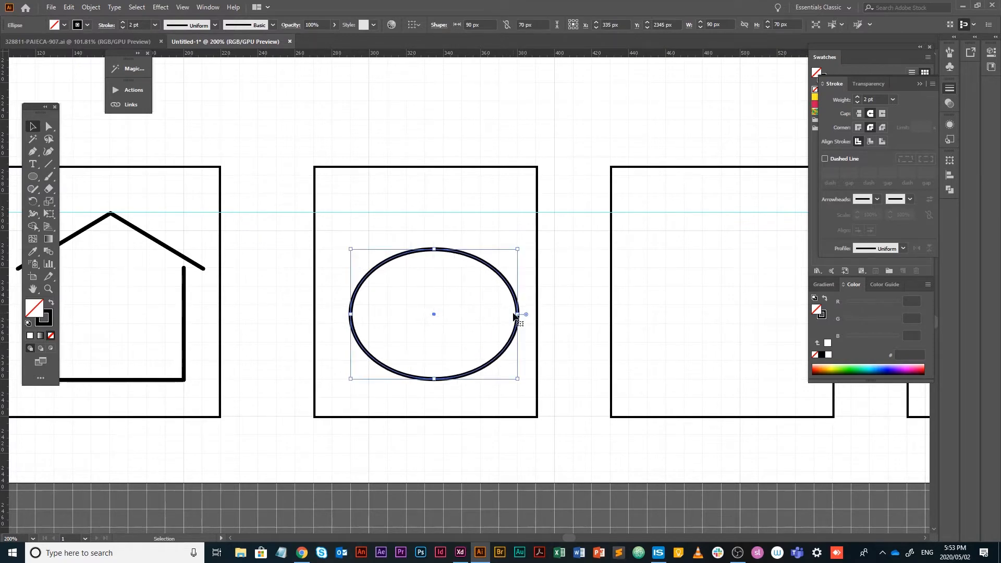
drag(520, 314, 501, 315)
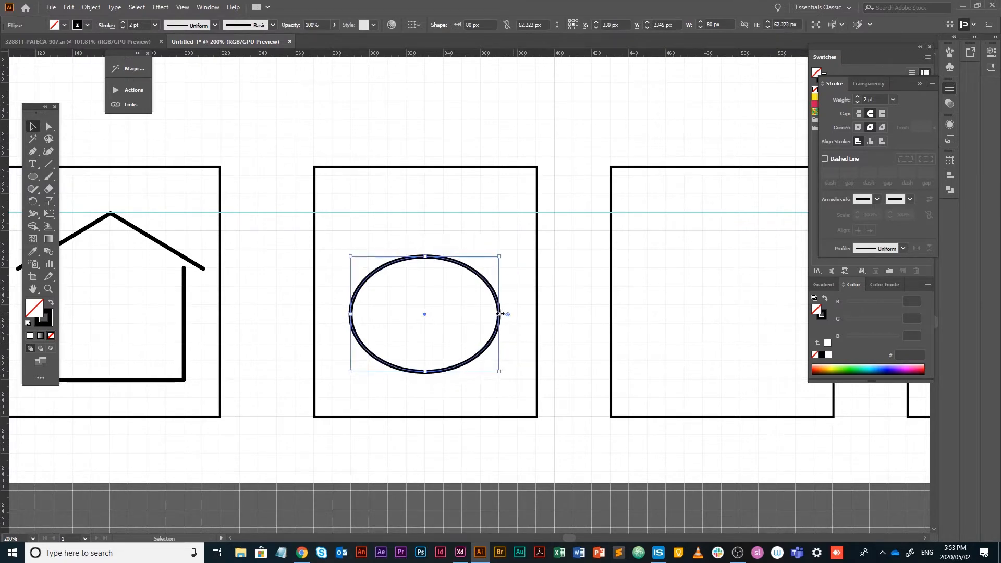
drag(427, 256, 426, 231)
click(526, 315)
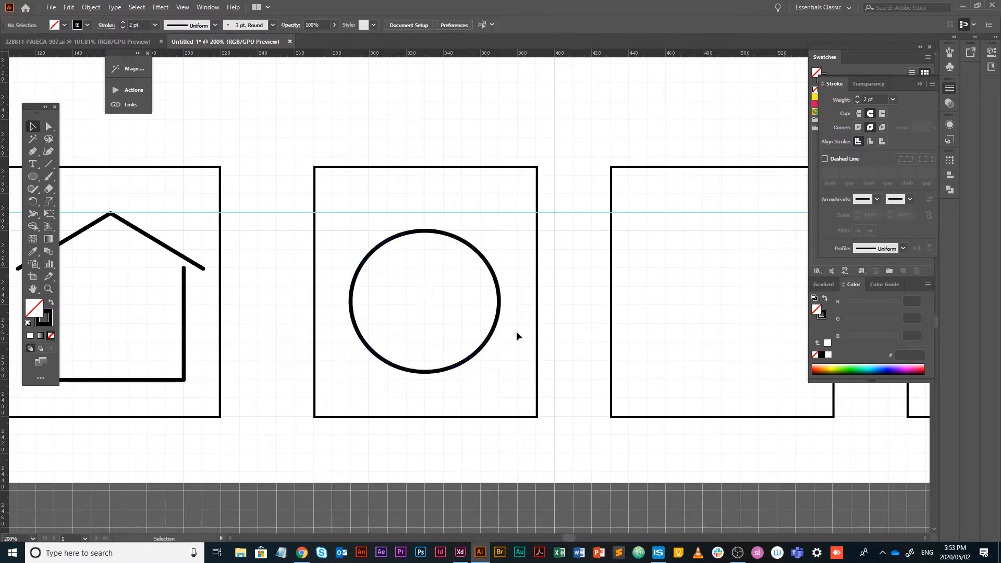
click(425, 373)
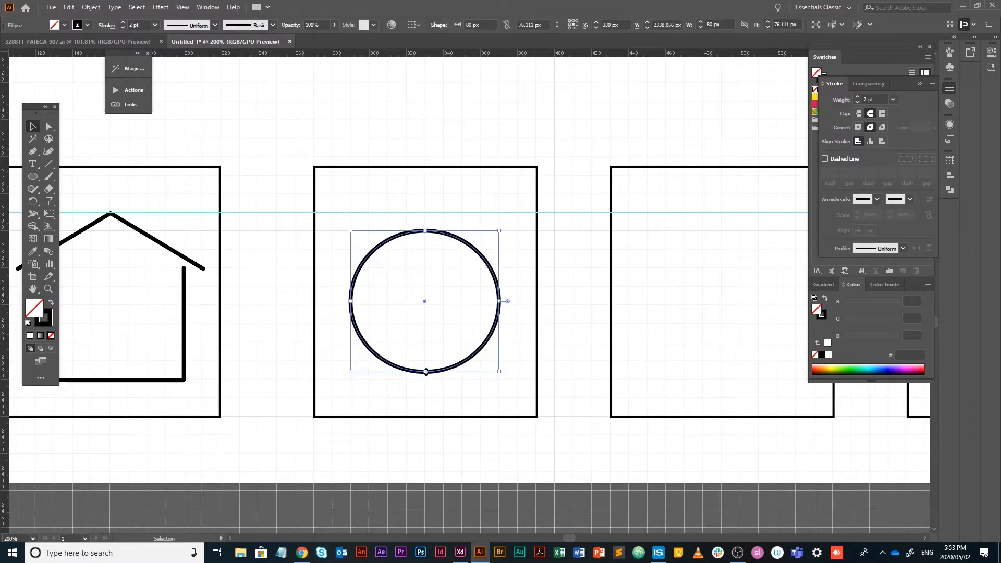
drag(426, 373, 426, 379)
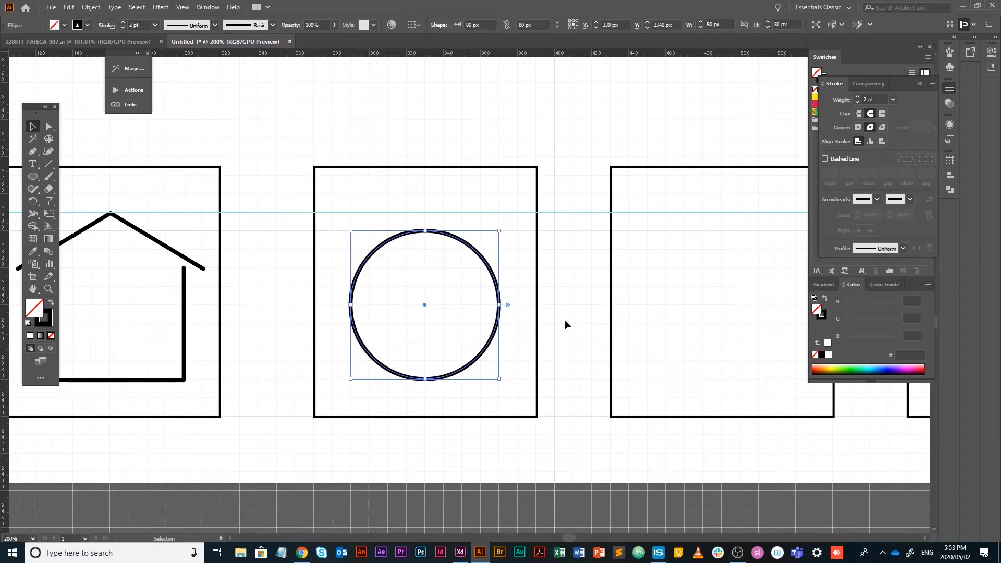
click(567, 323)
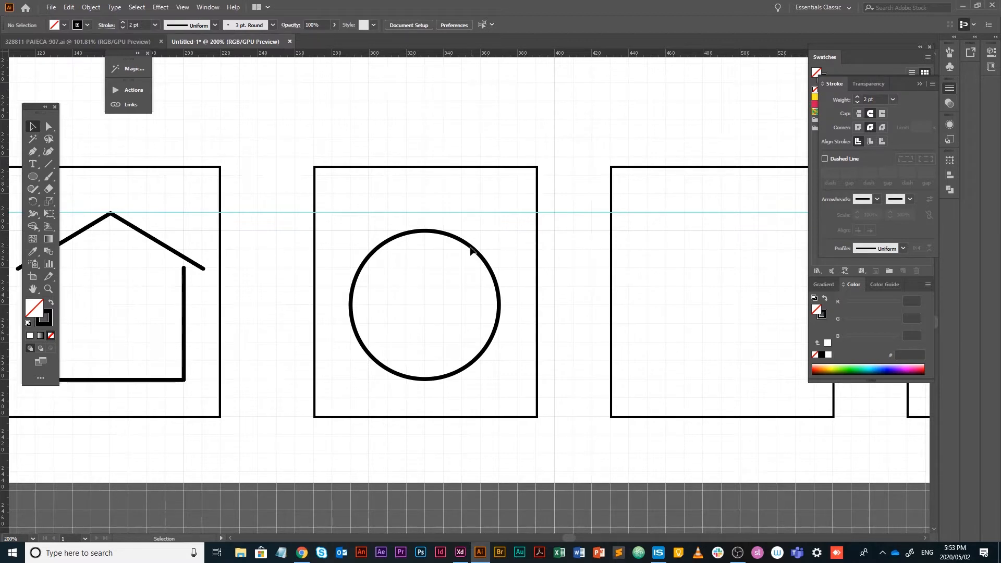
drag(471, 250, 471, 232)
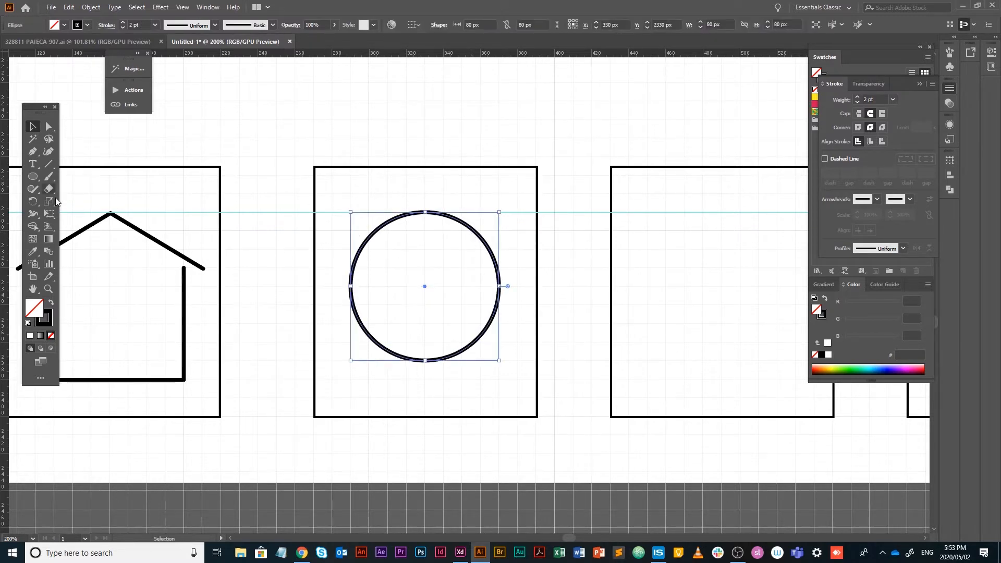
- Cut the circle with the Scissors tool at two points on its lower-right and lower-left curve
scroll(432, 327, up, 3)
scroll(529, 330, down, 1)
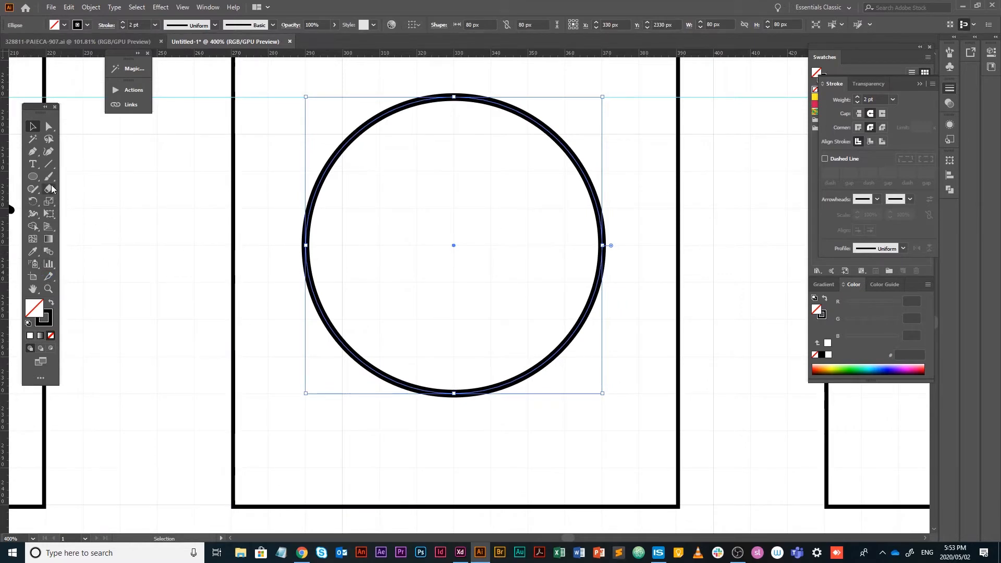
drag(52, 189, 123, 205)
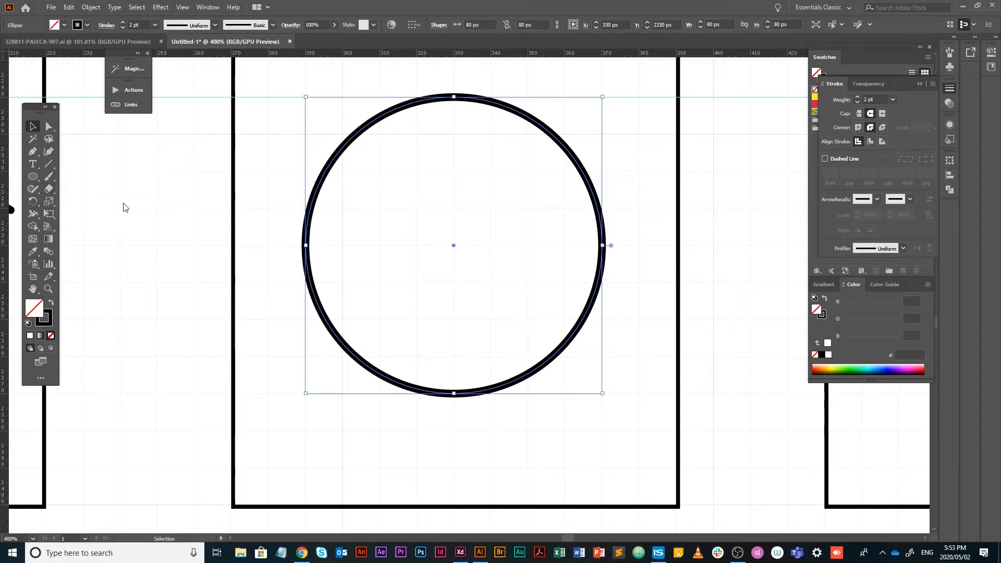
click(557, 353)
click(599, 288)
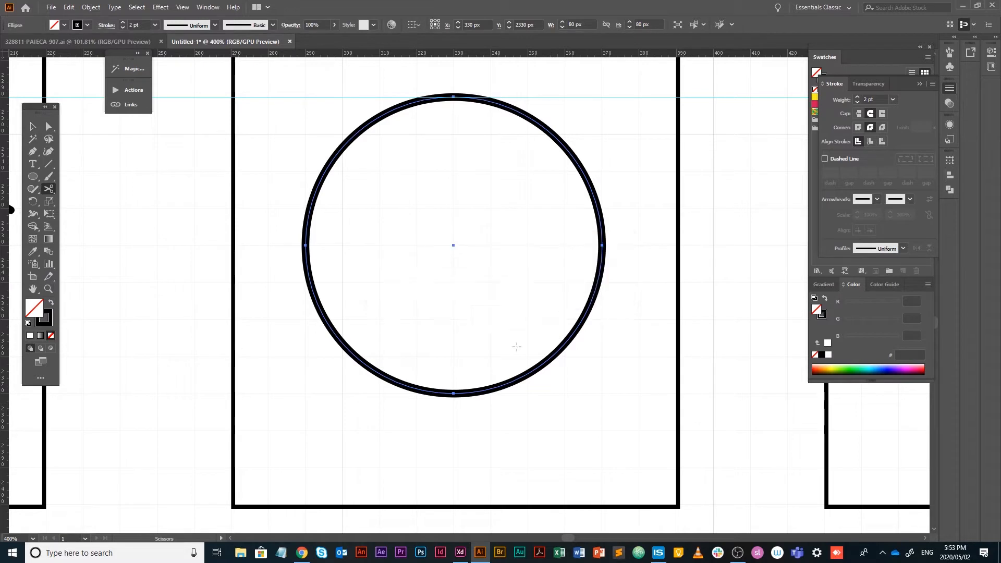
click(551, 356)
click(377, 372)
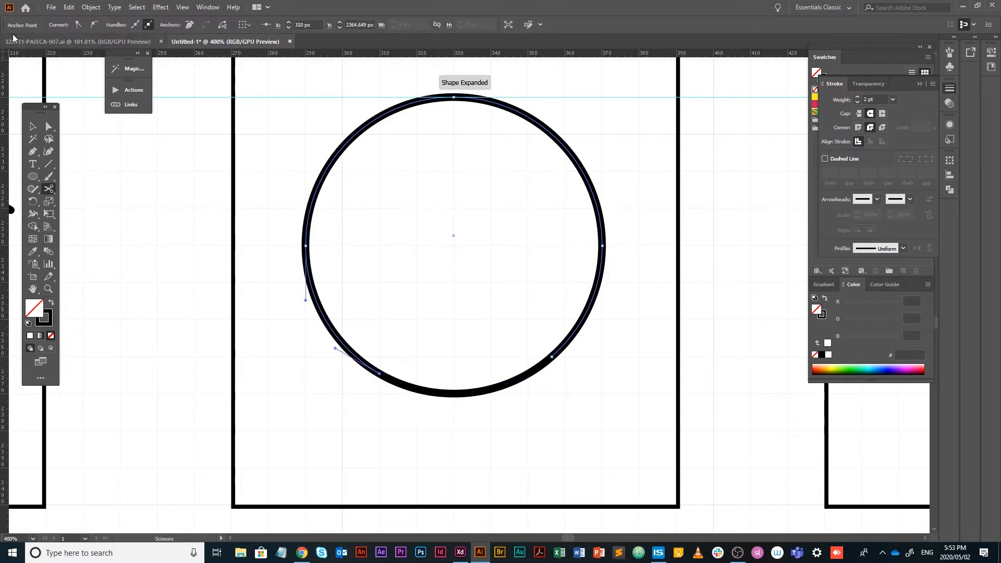
- Delete the short arc between the two cuts at the bottom of the circle
key(v)
drag(462, 385, 463, 387)
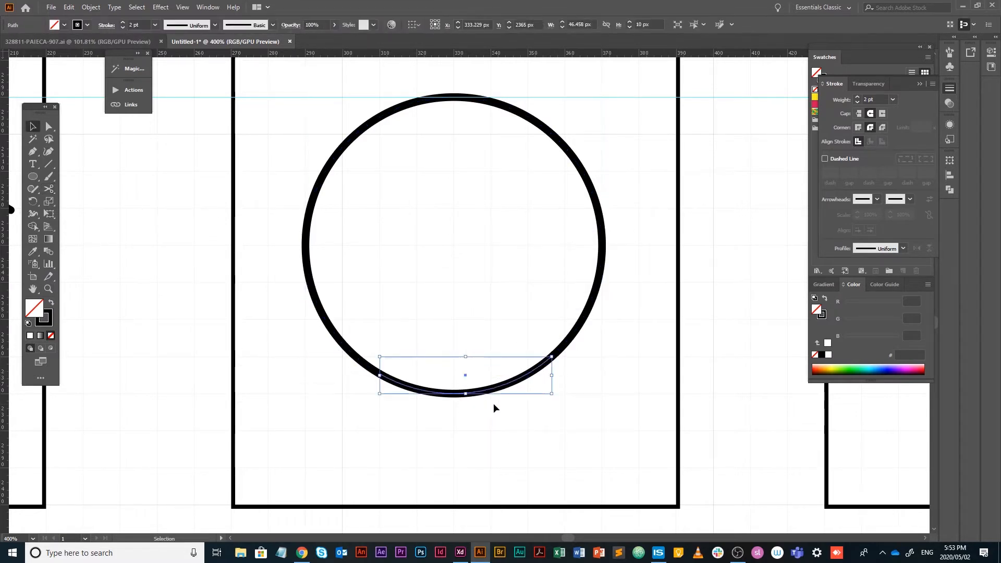
key(Delete)
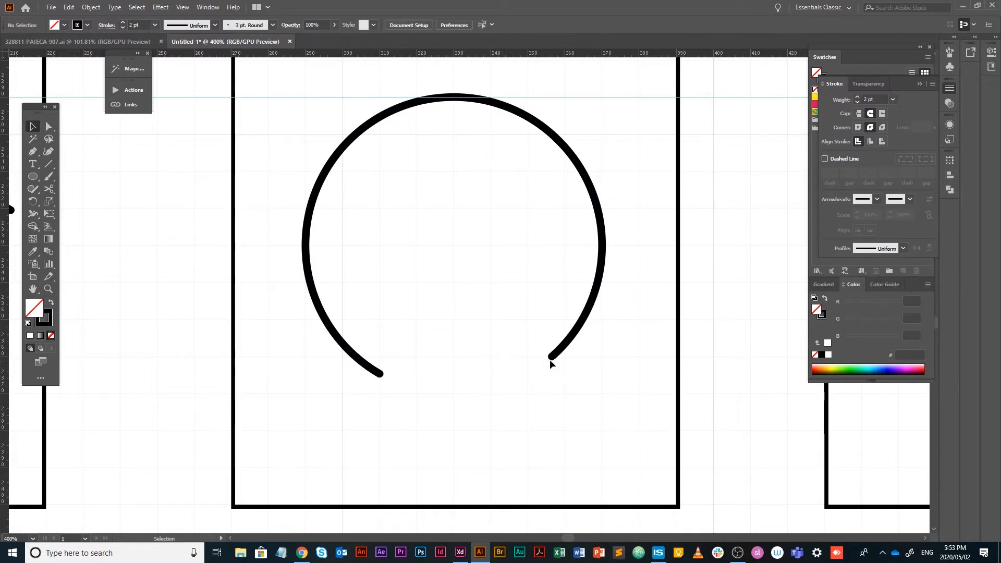
- Try to continue the open circle from its lower-right endpoint with the Pen tool, then undo the stray points
click(552, 361)
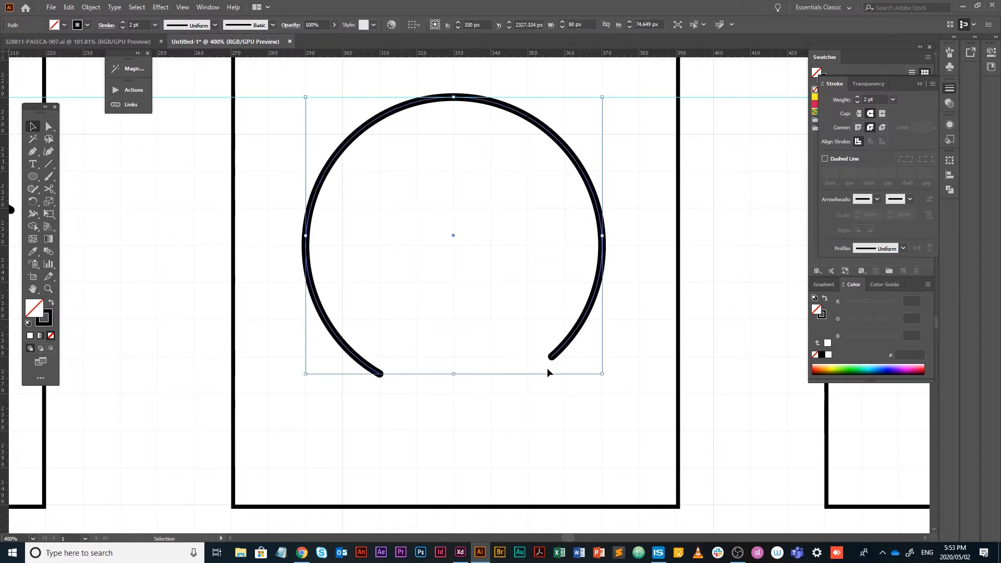
key(p)
click(552, 358)
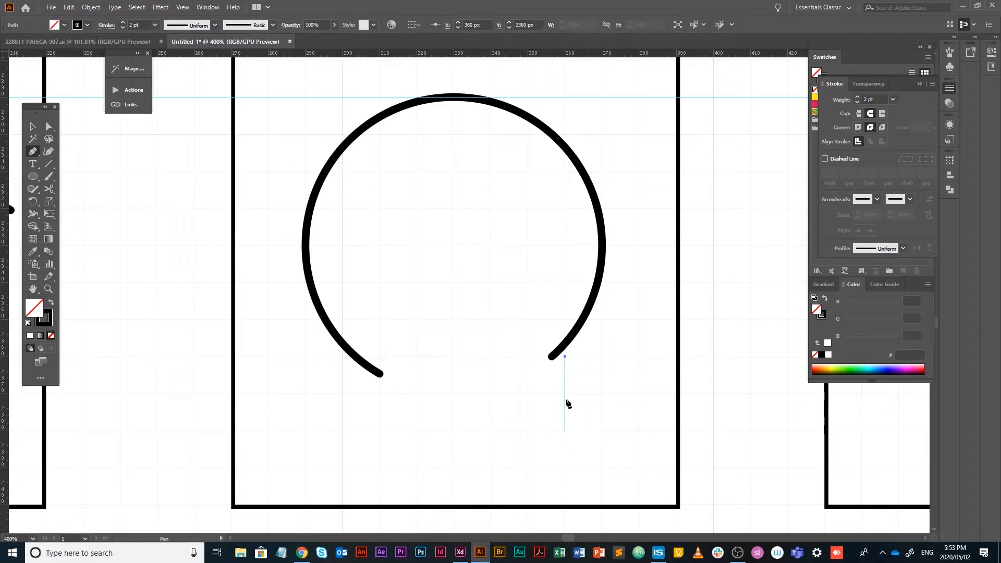
key(ctrl+z)
key(a)
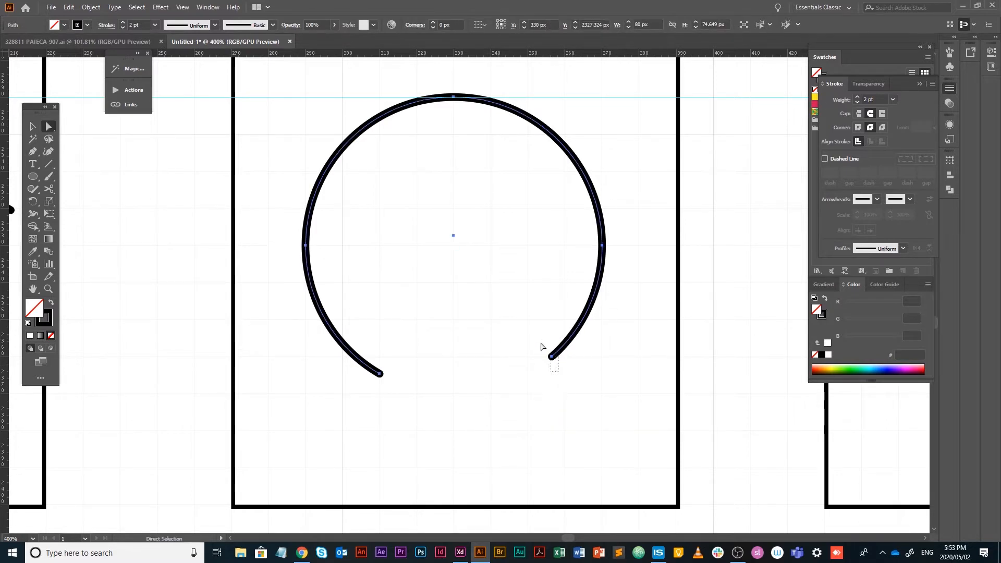
drag(541, 346, 568, 364)
key(p)
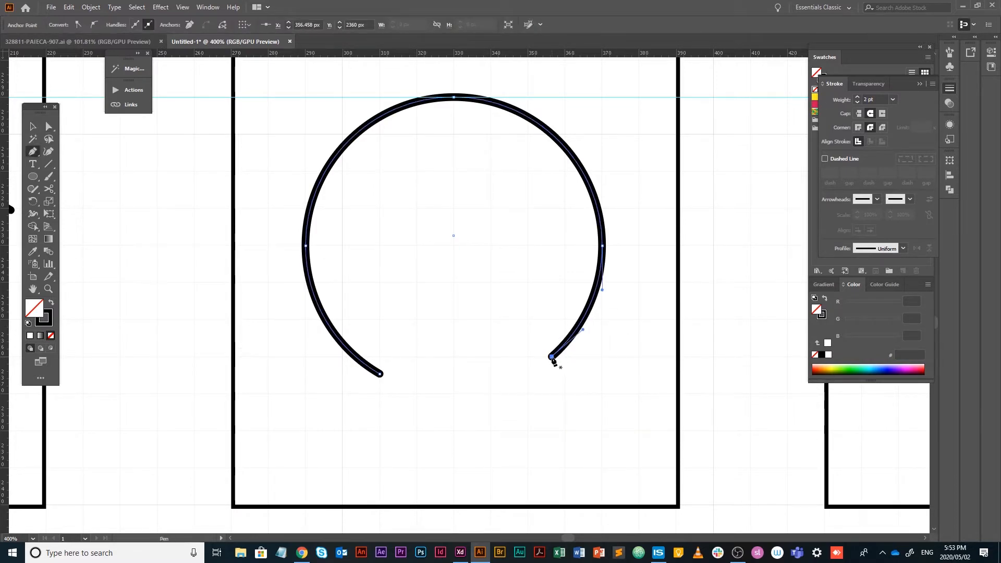
click(551, 358)
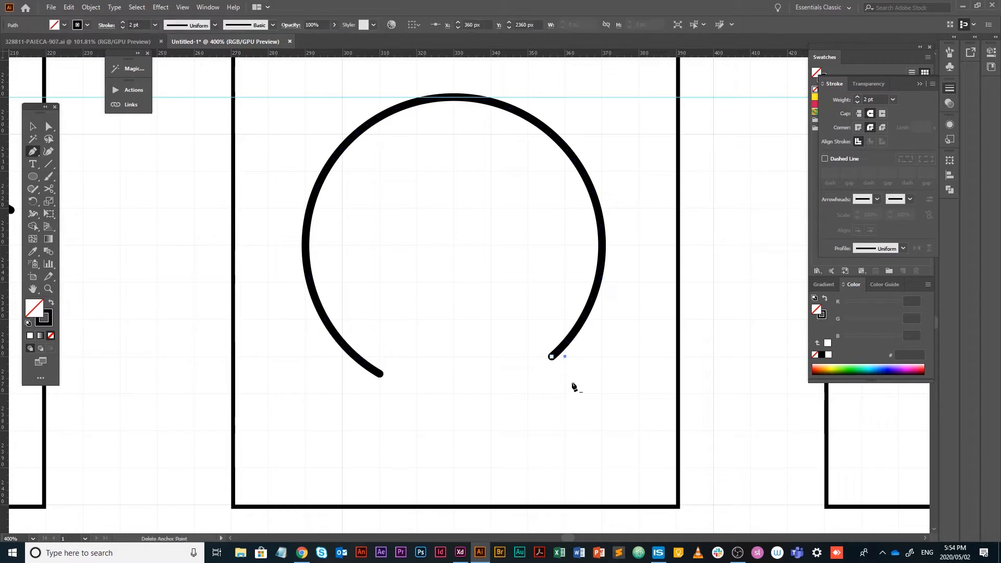
ctrl+click(551, 359)
click(552, 358)
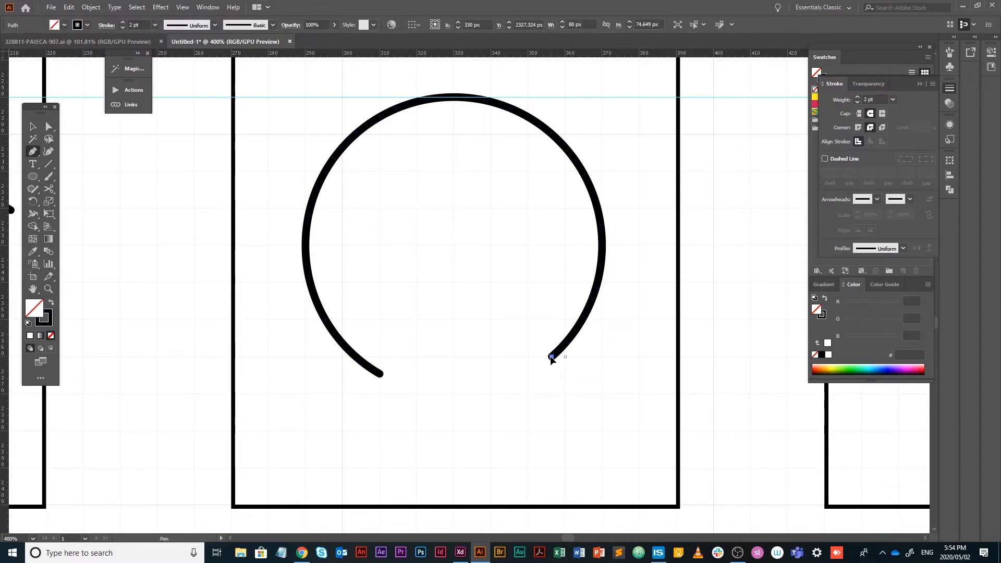
key(ctrl+z)
click(31, 126)
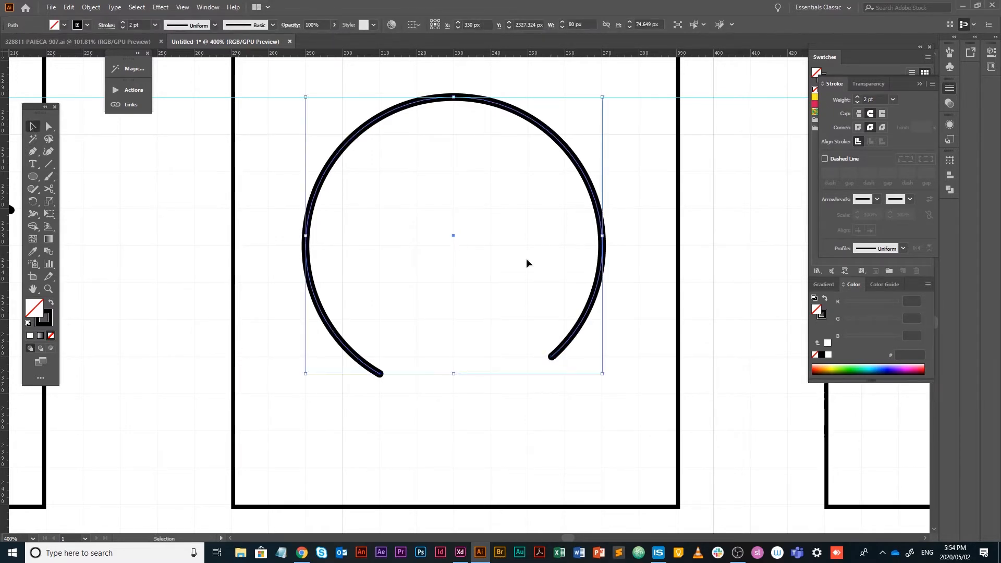
- Turn off Snap to Pixel and Snap to Grid, and deselect the open circle
click(183, 6)
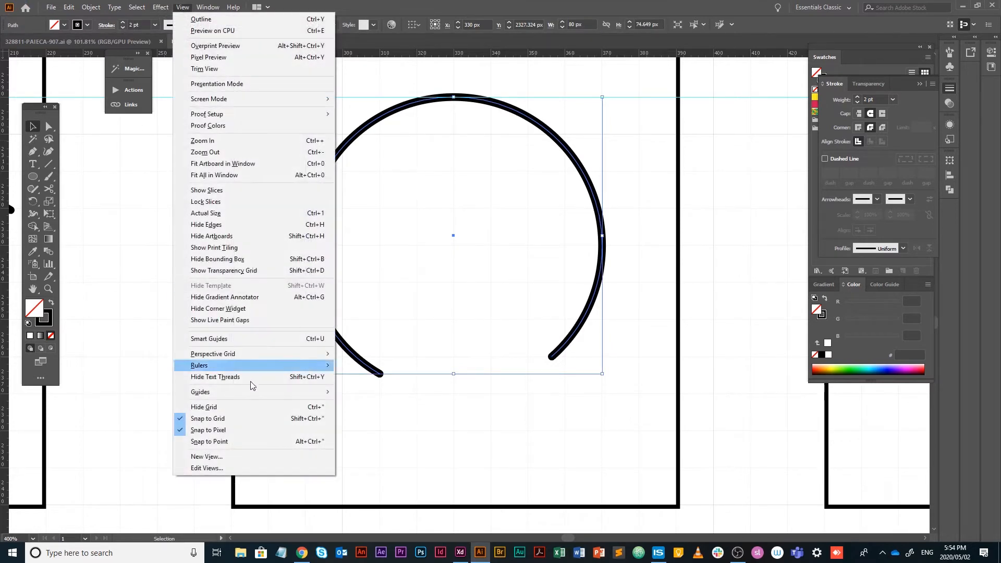
click(279, 430)
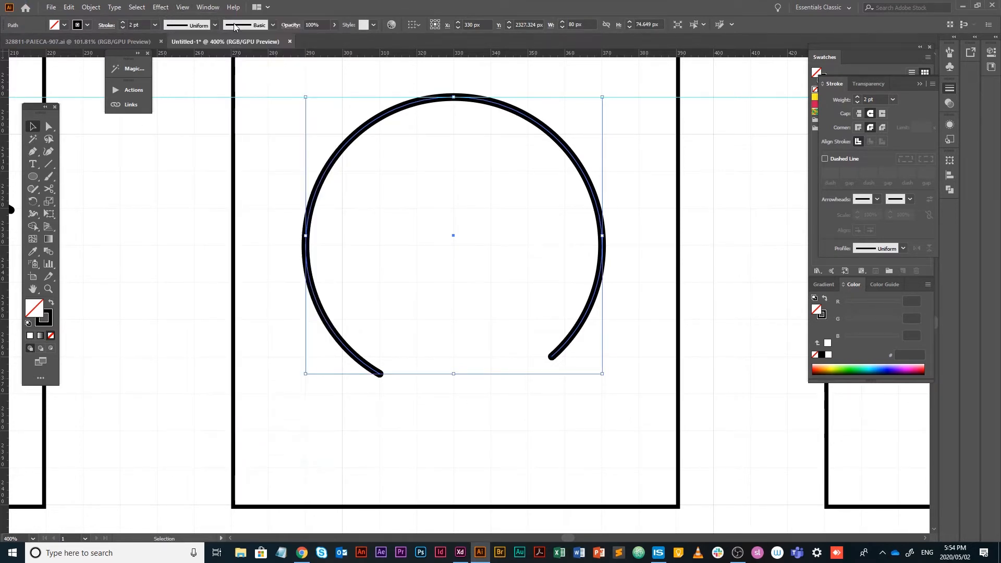
click(185, 7)
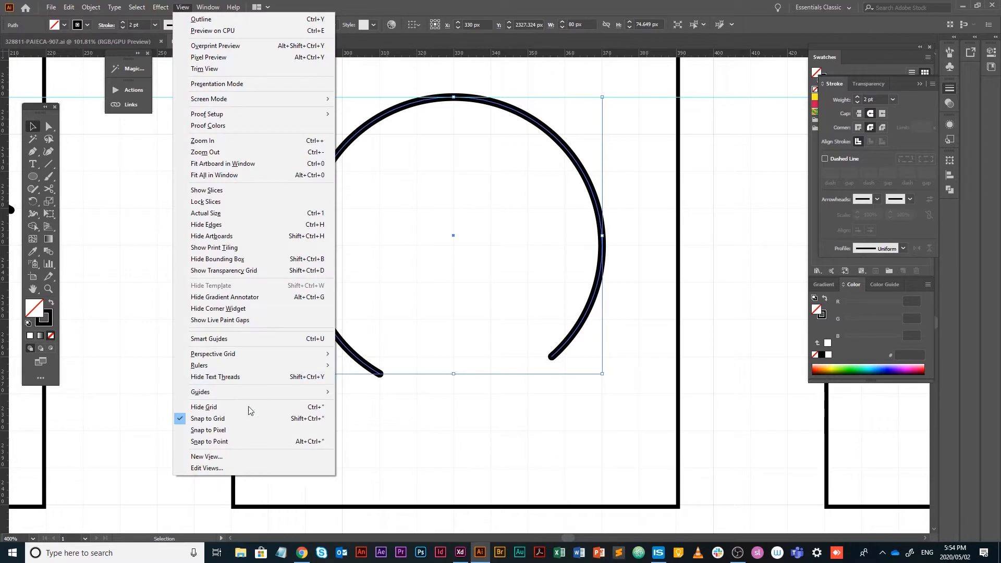
click(243, 418)
click(574, 416)
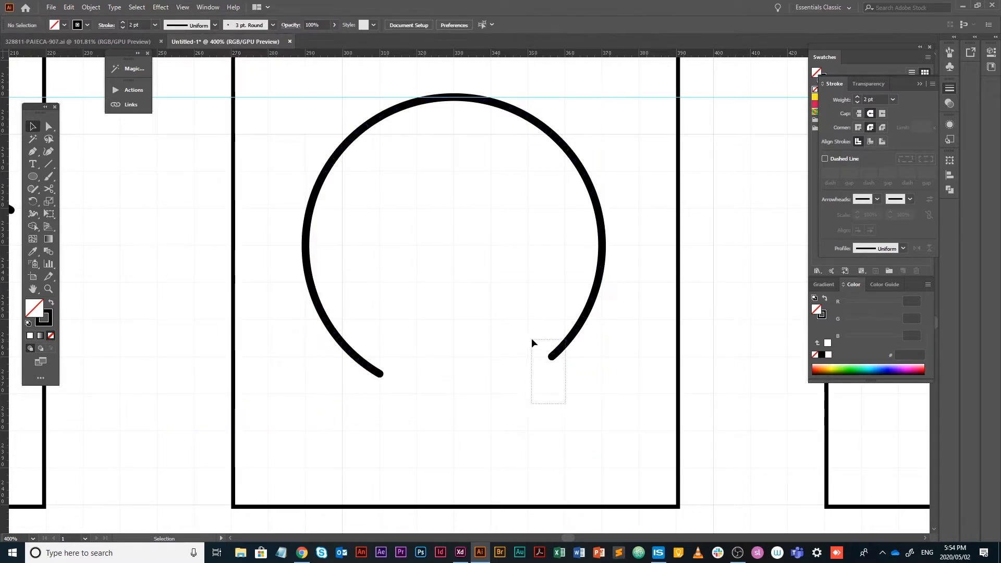
- Draw a pointed speech-bubble tail with the Pen tool, from the circle's lower-right endpoint down to a tip and curving back towards its lower-left end
drag(532, 342, 550, 357)
key(a)
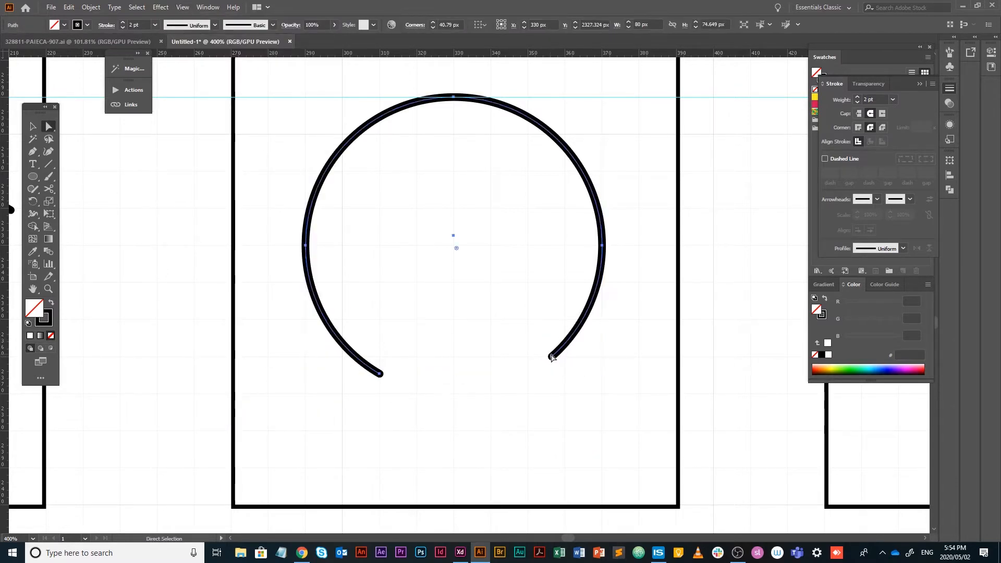
click(552, 358)
key(p)
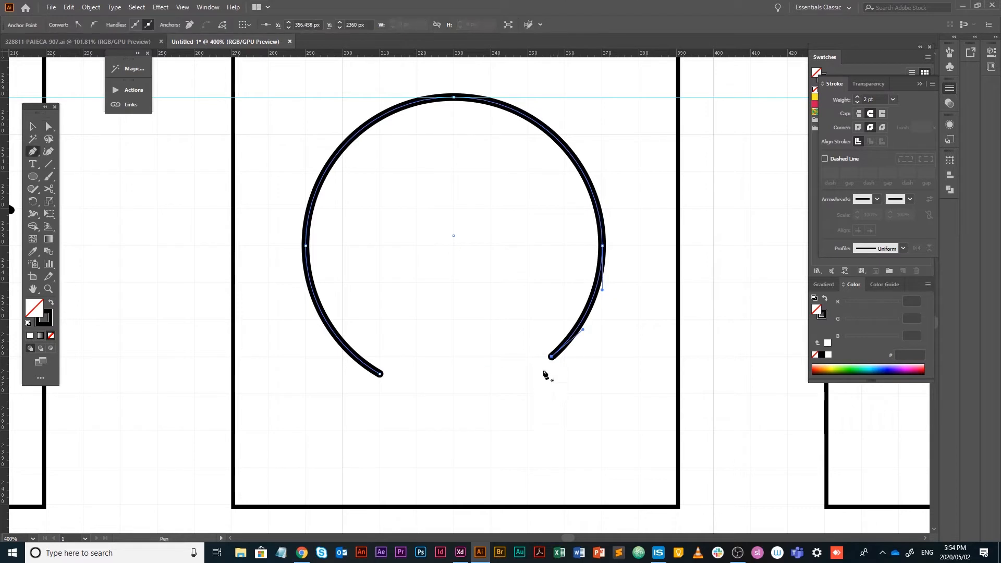
click(551, 358)
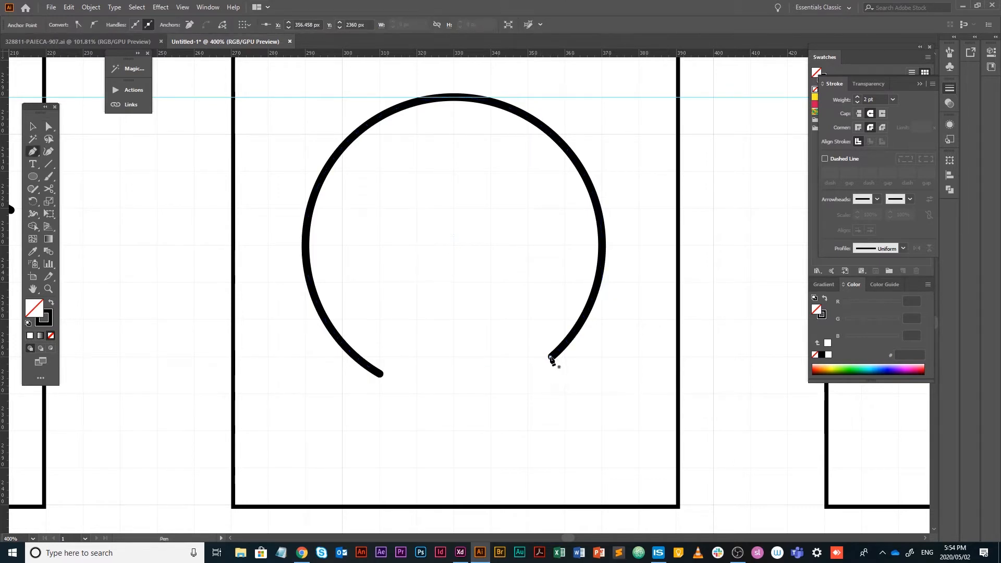
click(606, 452)
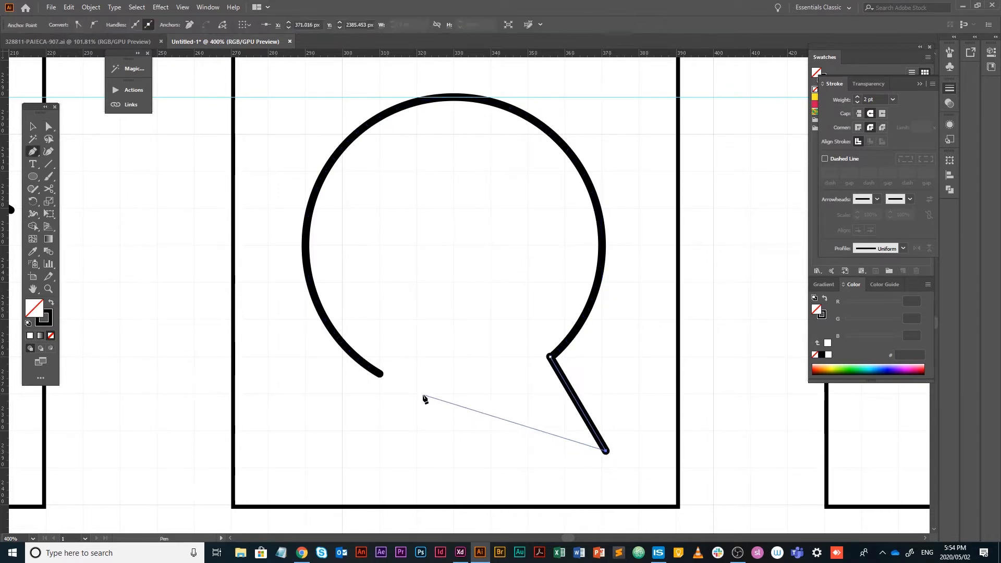
drag(419, 389, 400, 326)
click(33, 126)
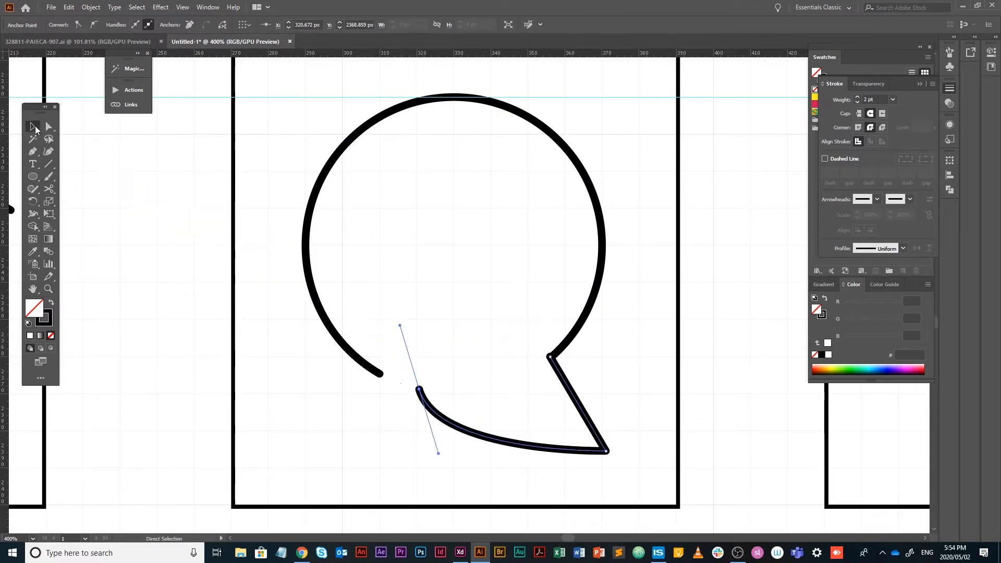
- In Outline view, move the tail's upper endpoint exactly onto the circle's lower-right endpoint, then return to Preview
scroll(648, 337, up, 2)
drag(628, 374, 628, 358)
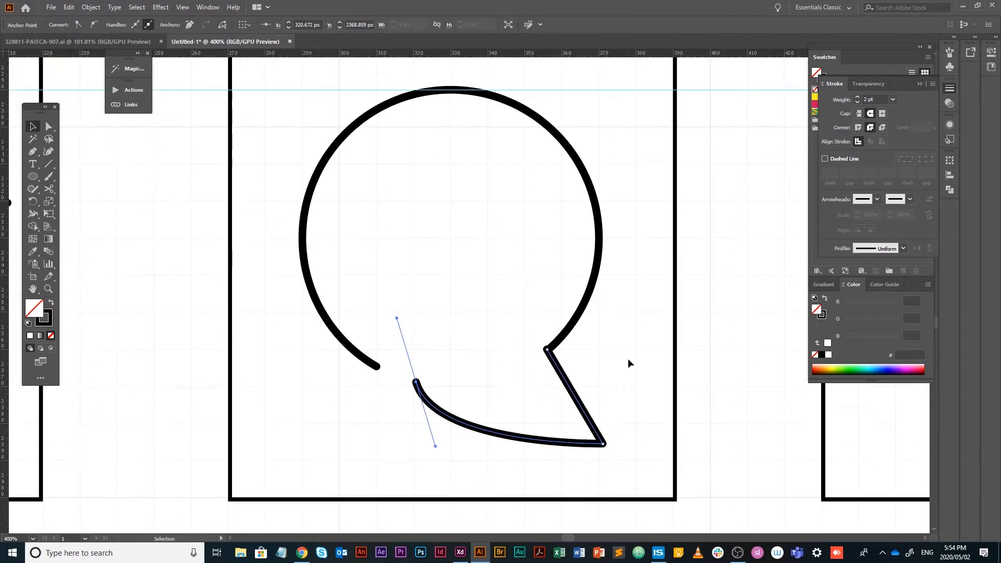
scroll(628, 358, up, 1)
scroll(618, 359, up, 2)
scroll(618, 358, up, 2)
drag(492, 387, 585, 259)
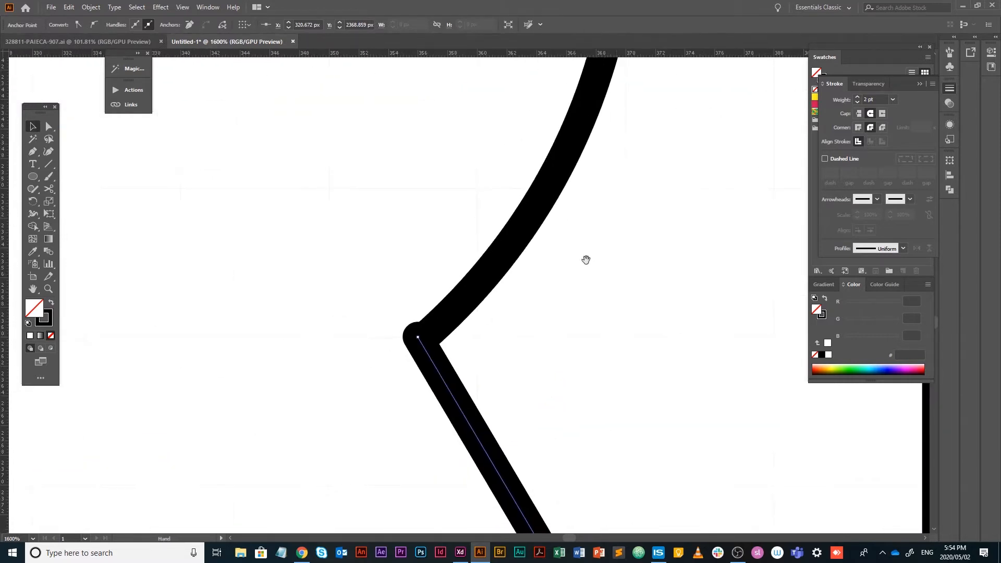
click(520, 357)
key(ctrl+y)
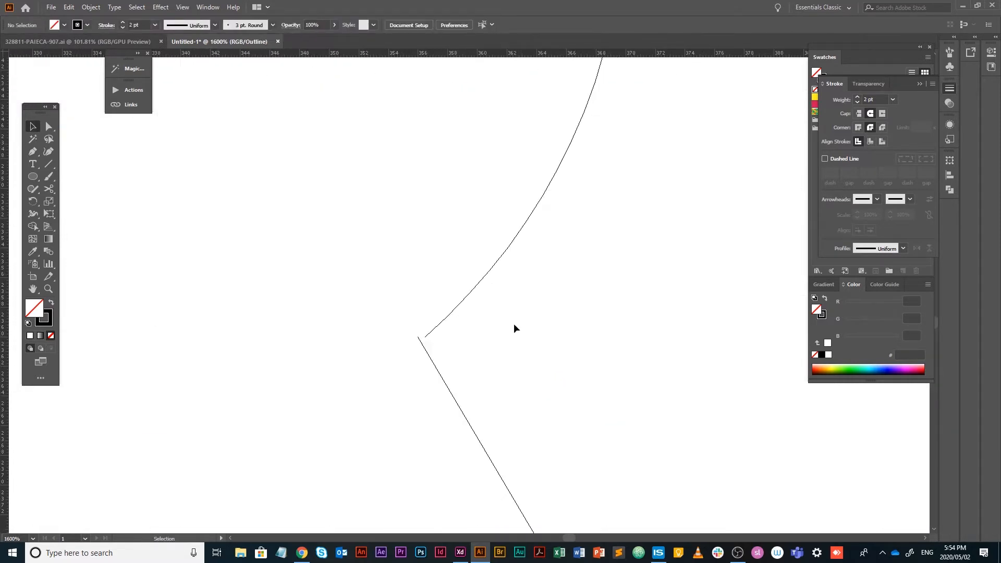
click(418, 338)
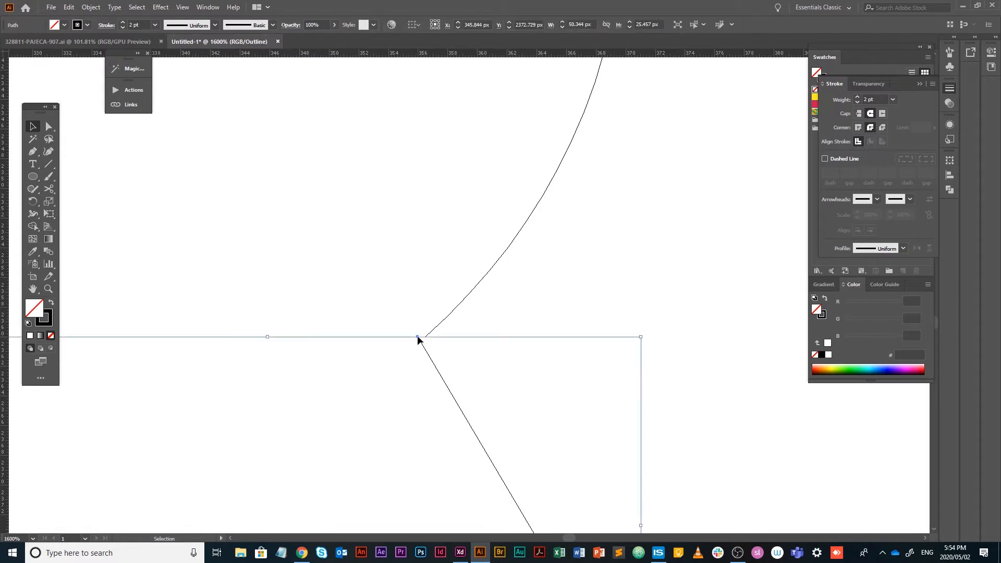
key(a)
drag(418, 339, 425, 341)
click(425, 336)
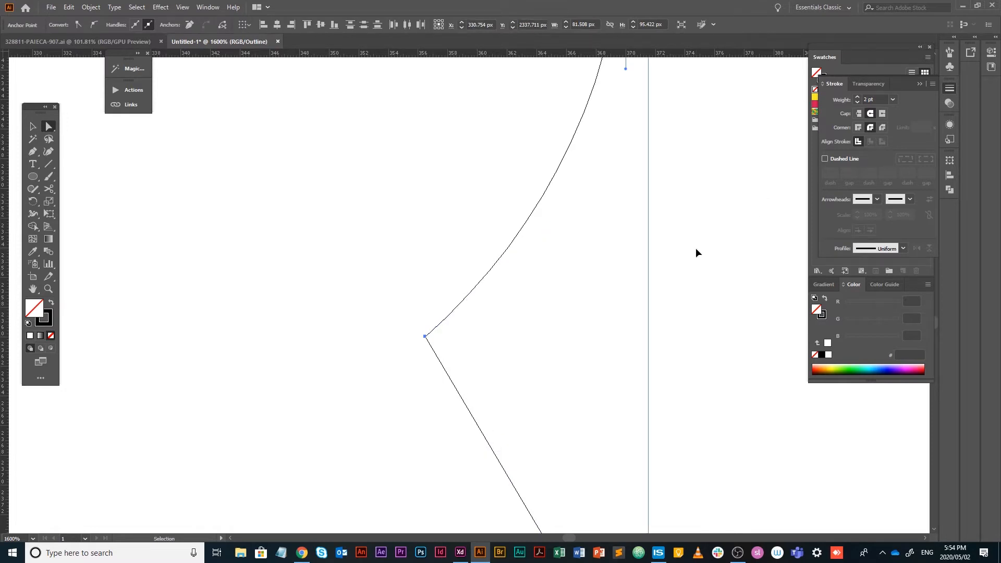
key(ctrl+y)
- Reshape the curve at the tail's open end and move the tail's tip up and inward to about X 363.7 px, Y 2380.7 px
scroll(621, 300, down, 4)
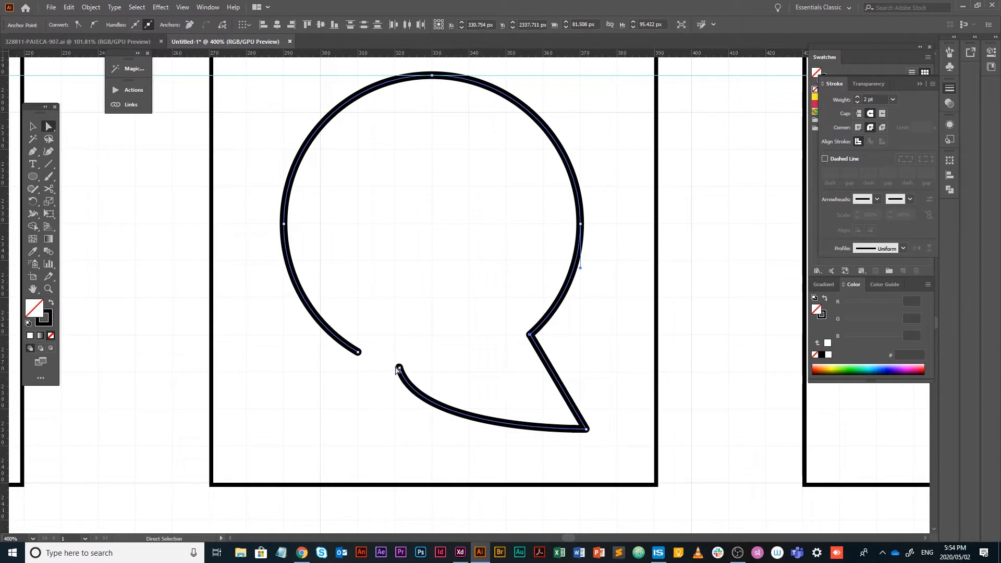
drag(399, 368, 442, 435)
drag(399, 368, 396, 373)
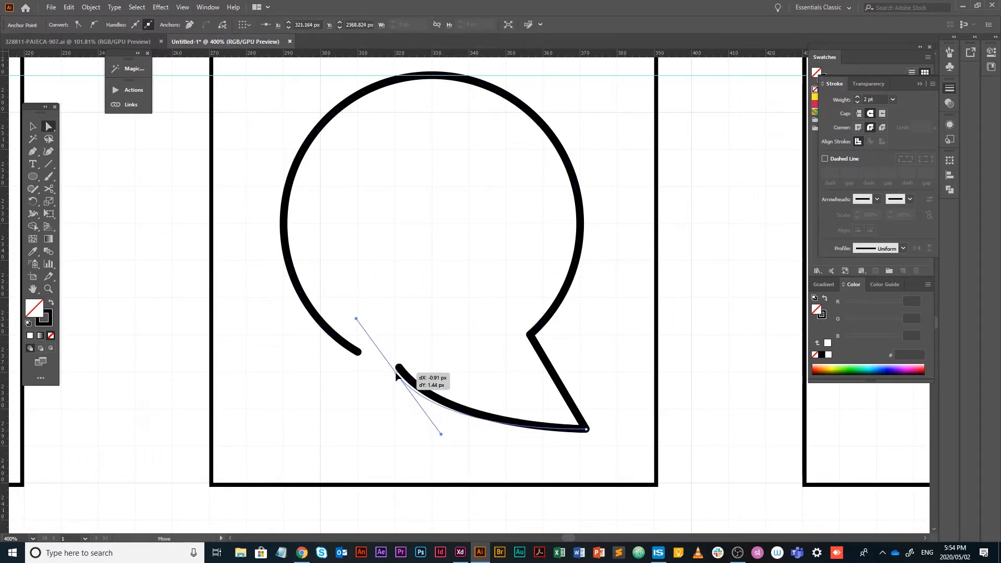
drag(585, 430, 557, 412)
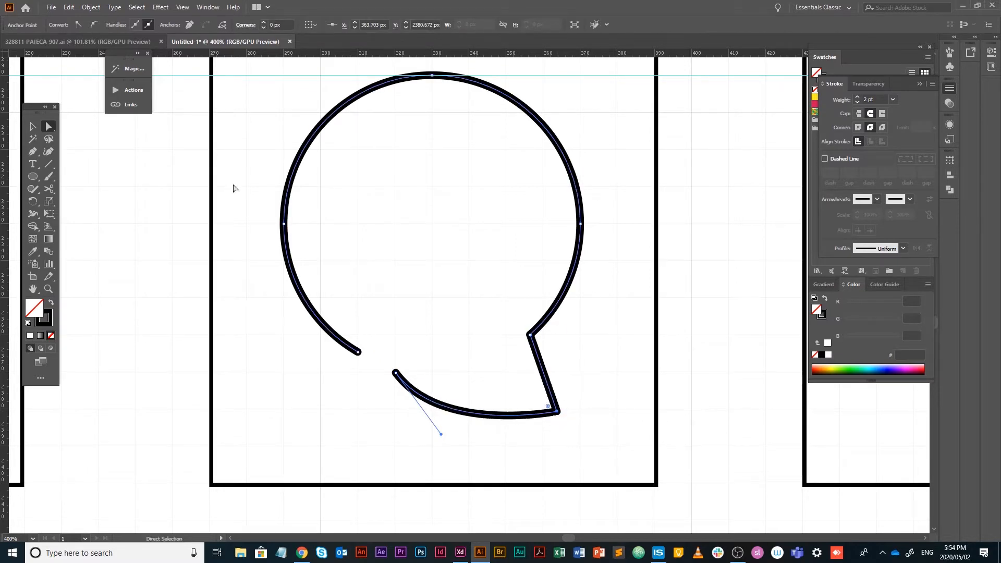
click(34, 126)
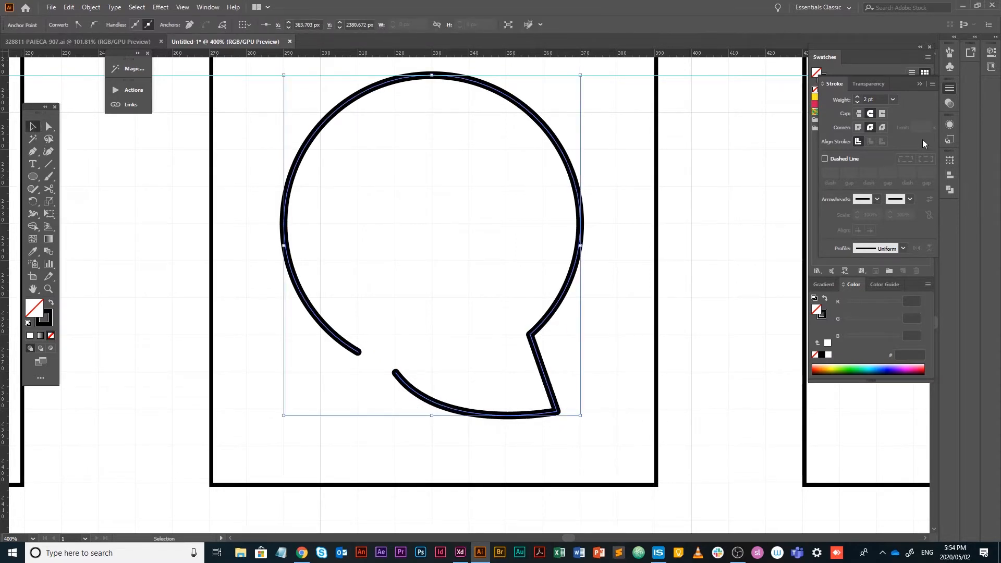
- Move the speech bubble's tail tip outward and slightly down so it lines up with the circle's right edge
scroll(651, 254, down, 3)
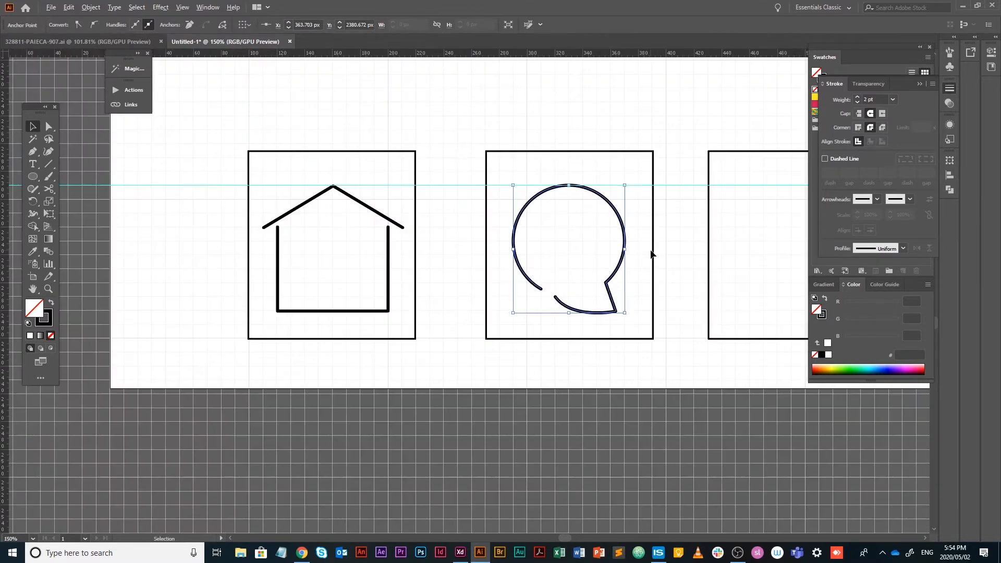
drag(671, 237, 543, 280)
click(555, 182)
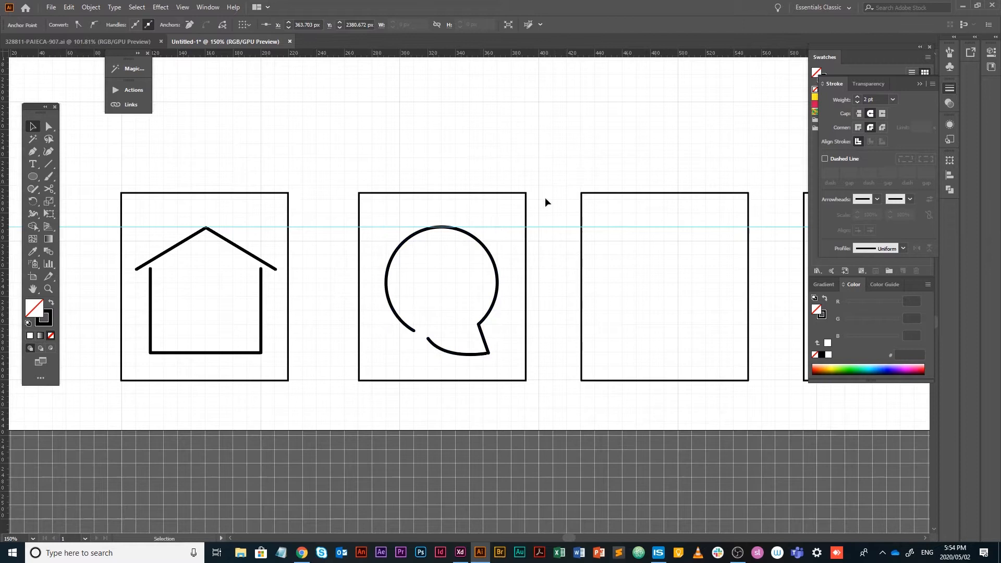
click(488, 250)
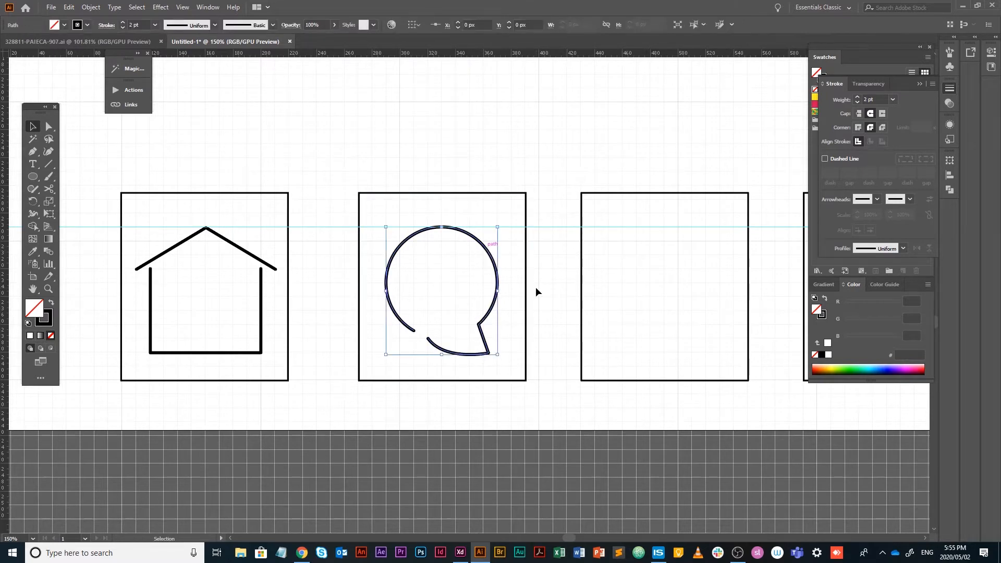
click(536, 255)
key(space)
drag(575, 254, 474, 251)
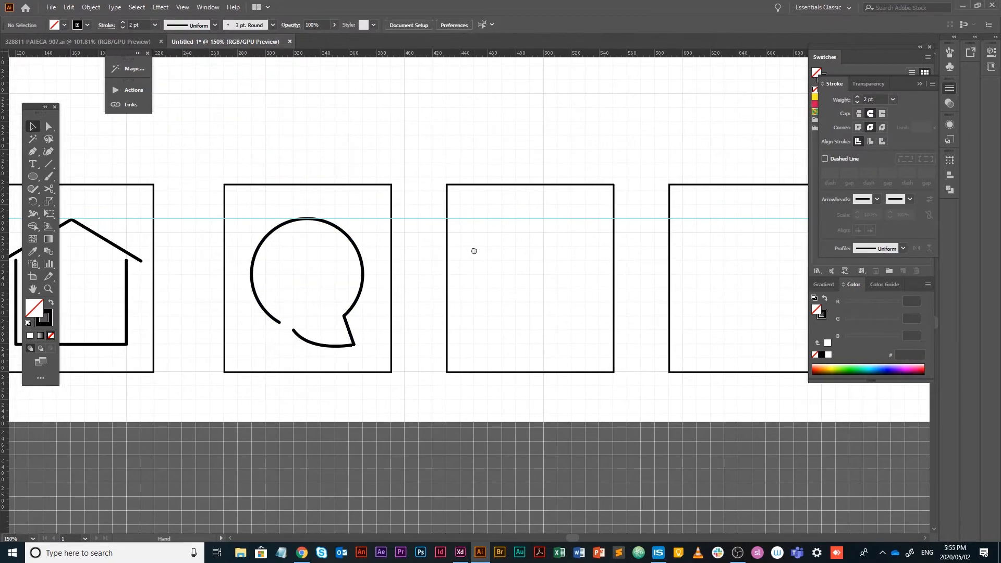
key(a)
click(355, 345)
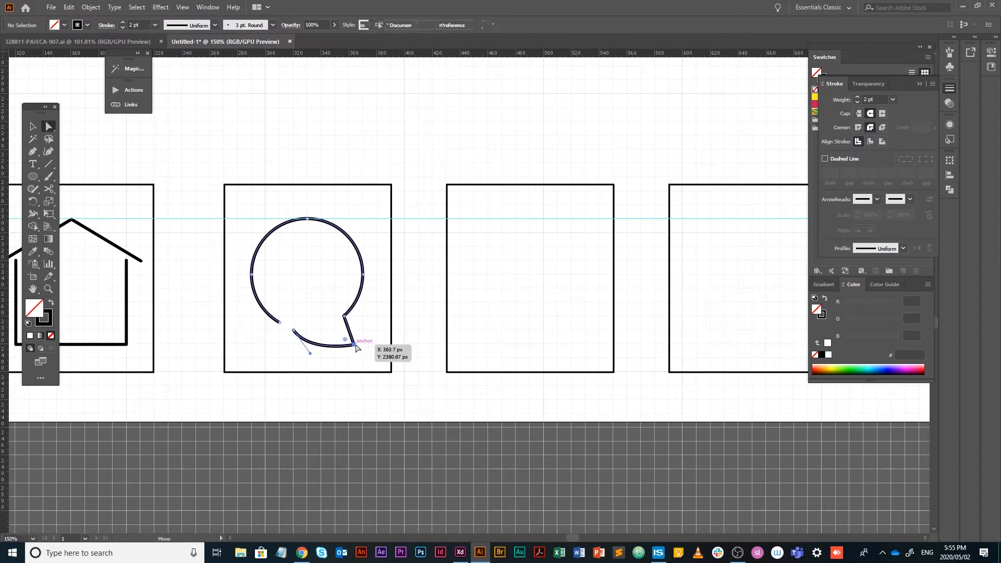
drag(354, 344, 453, 369)
click(386, 327)
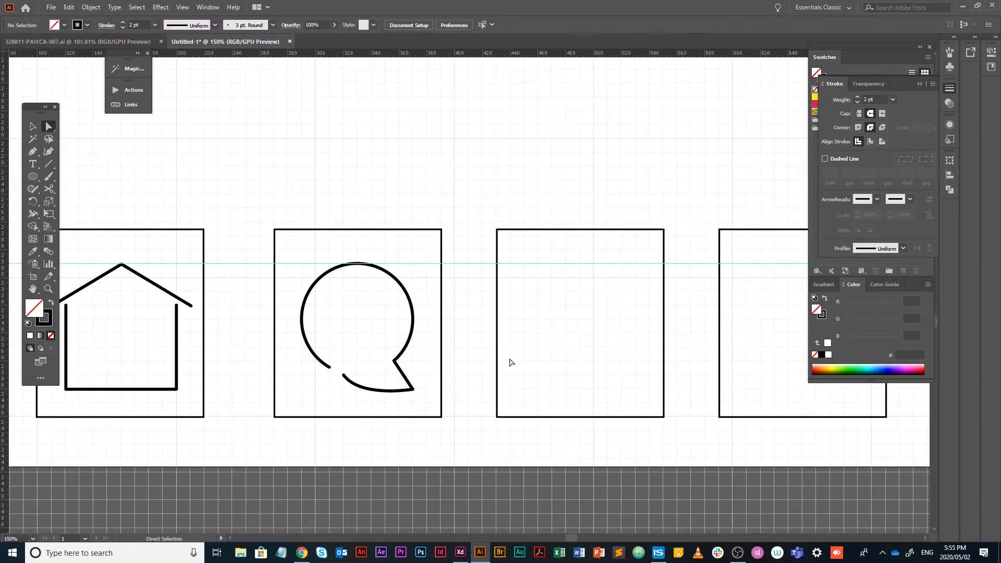
- Adjust the curve handle at the tail's open end to flatten its lower curve, then deselect the speech bubble
drag(600, 291, 485, 308)
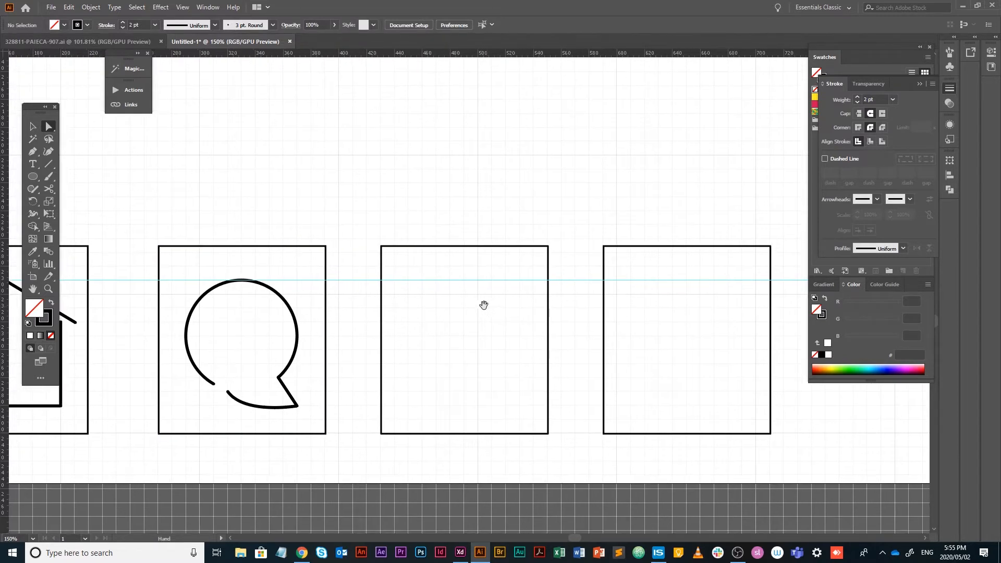
click(253, 410)
drag(245, 414, 255, 416)
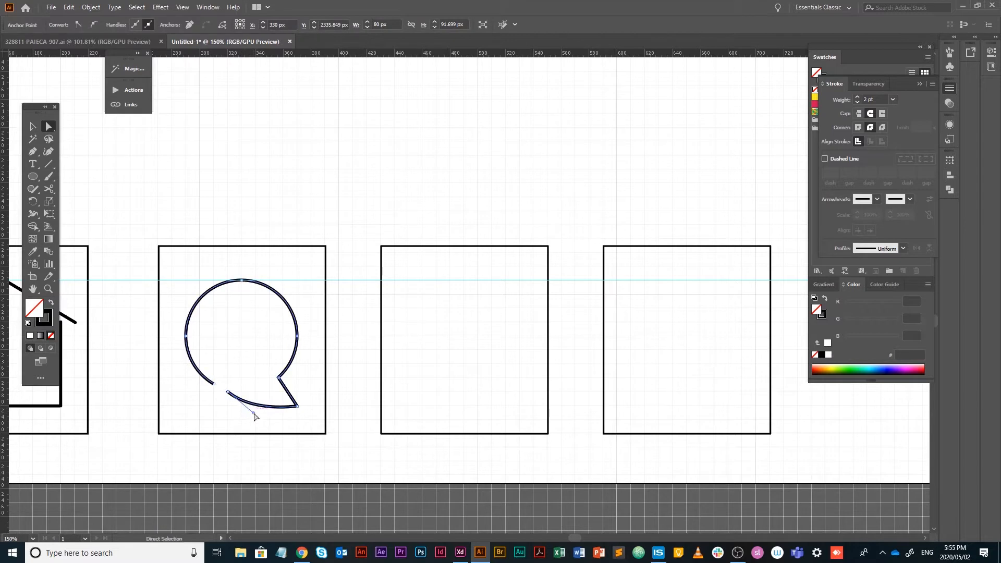
click(358, 355)
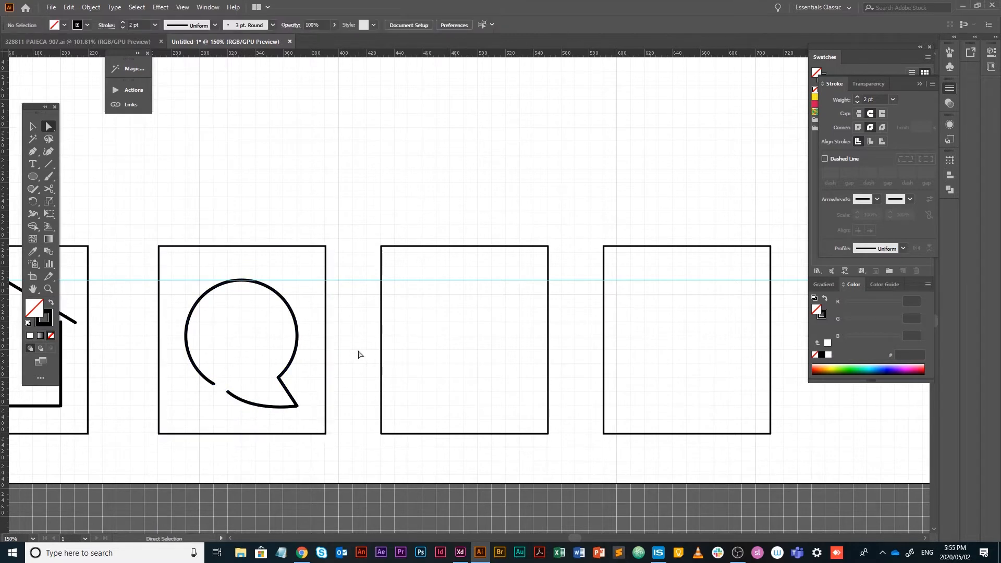
click(33, 126)
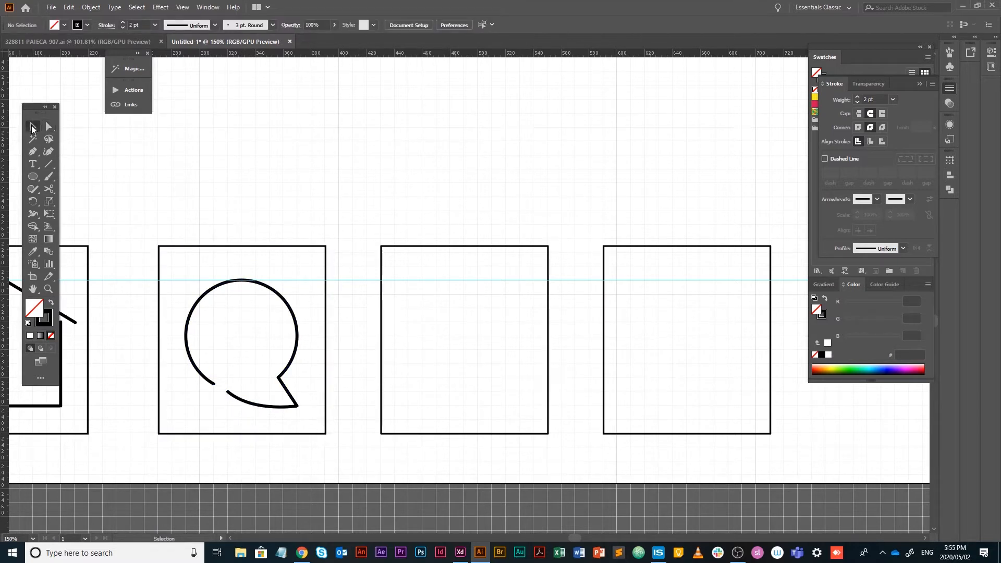
- Draw an ellipse inside the third square frame and stretch it to about 81 by 103 px
scroll(462, 340, up, 1)
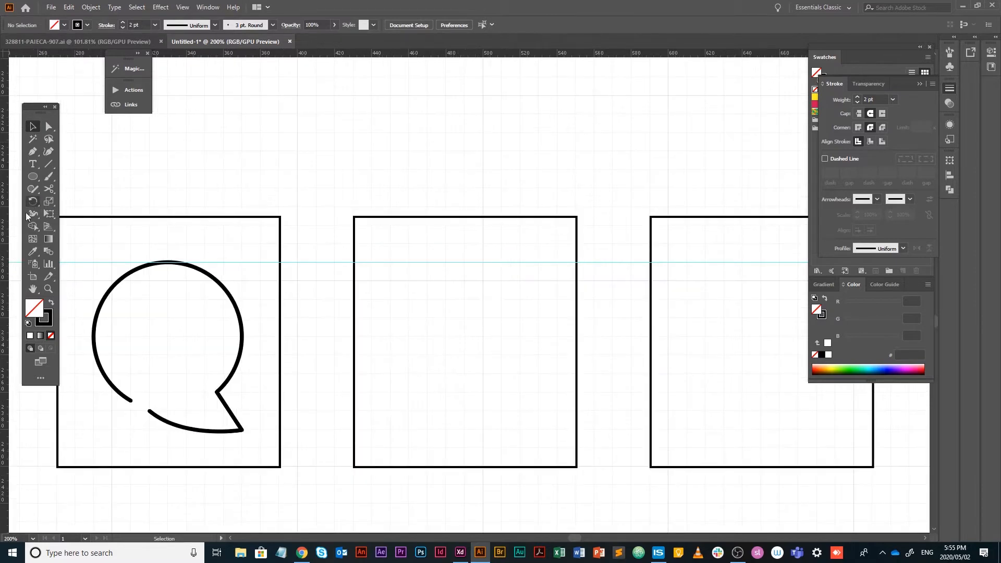
click(32, 177)
drag(414, 278, 551, 442)
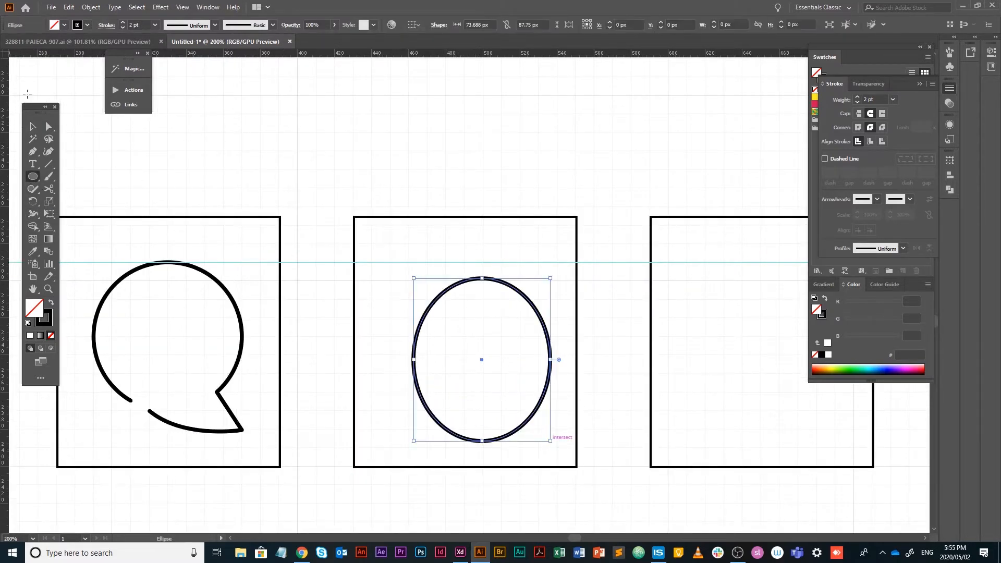
click(32, 127)
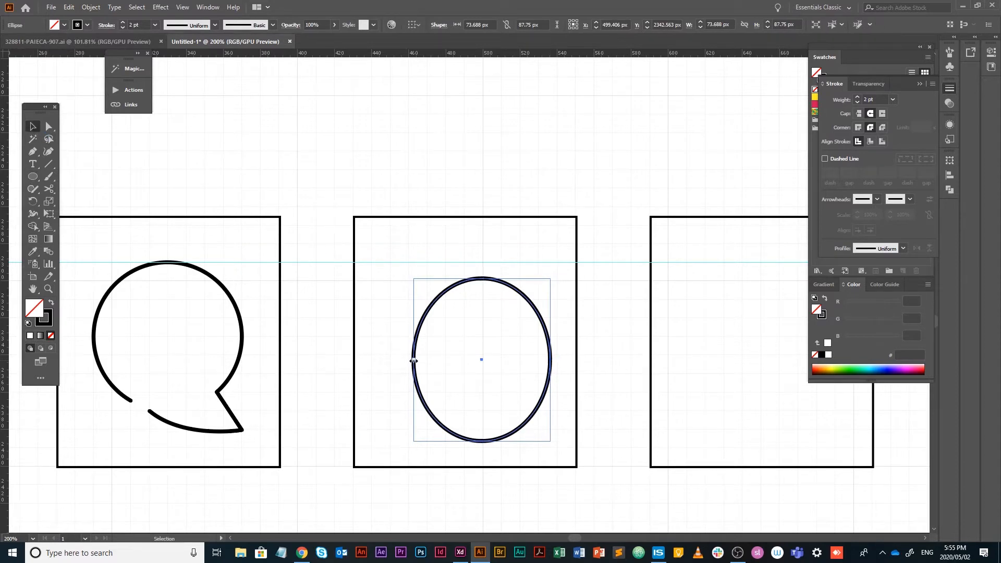
drag(413, 360, 390, 360)
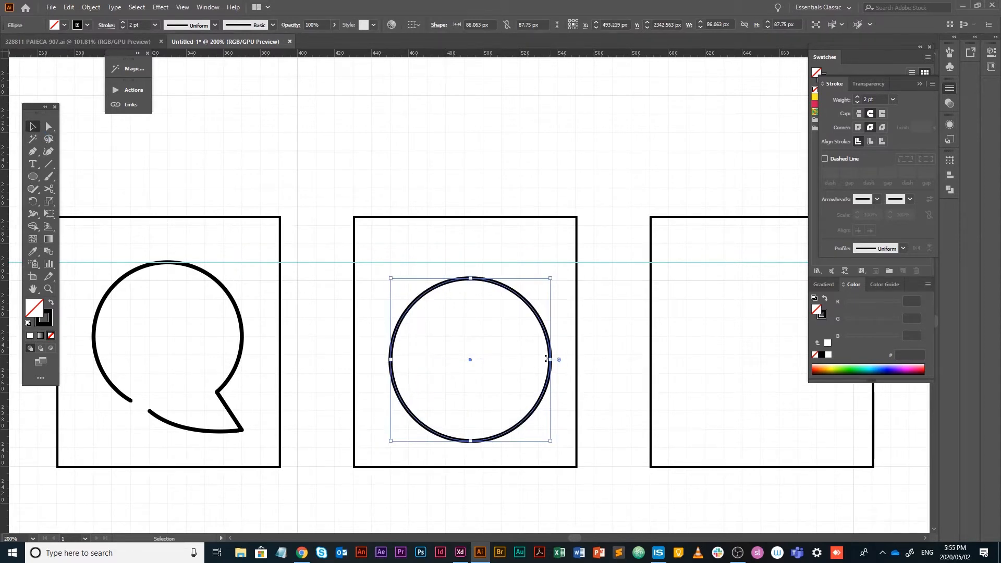
drag(551, 359, 541, 359)
click(597, 360)
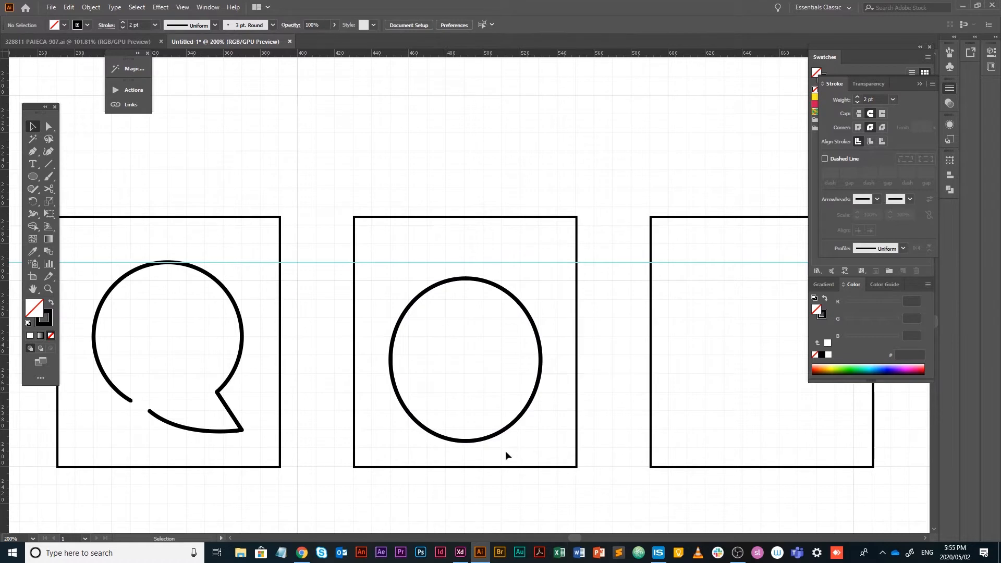
click(492, 437)
drag(466, 442, 466, 469)
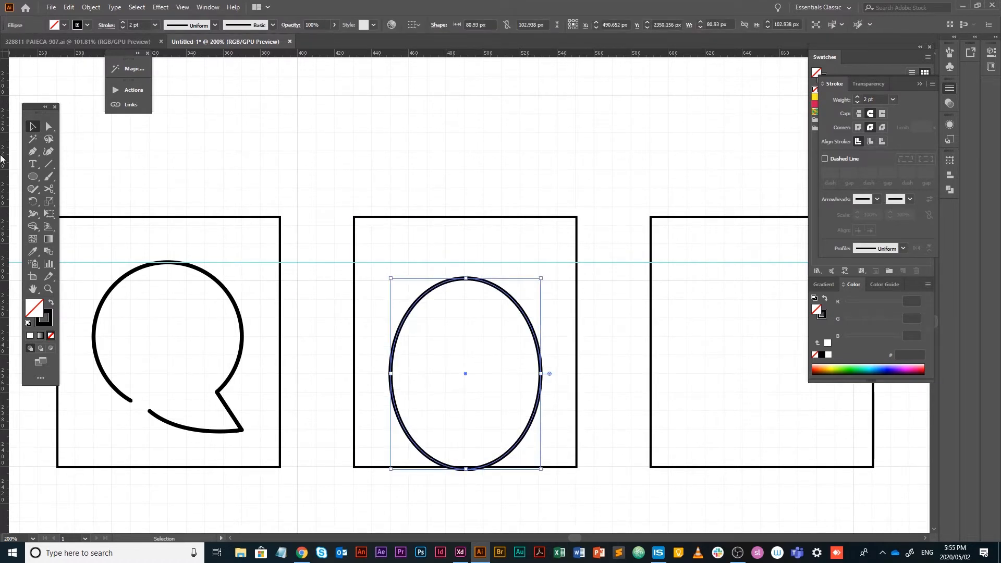
- Draw a rectangle about 98 by 42 px across the lower part of the ellipse
drag(33, 176, 74, 178)
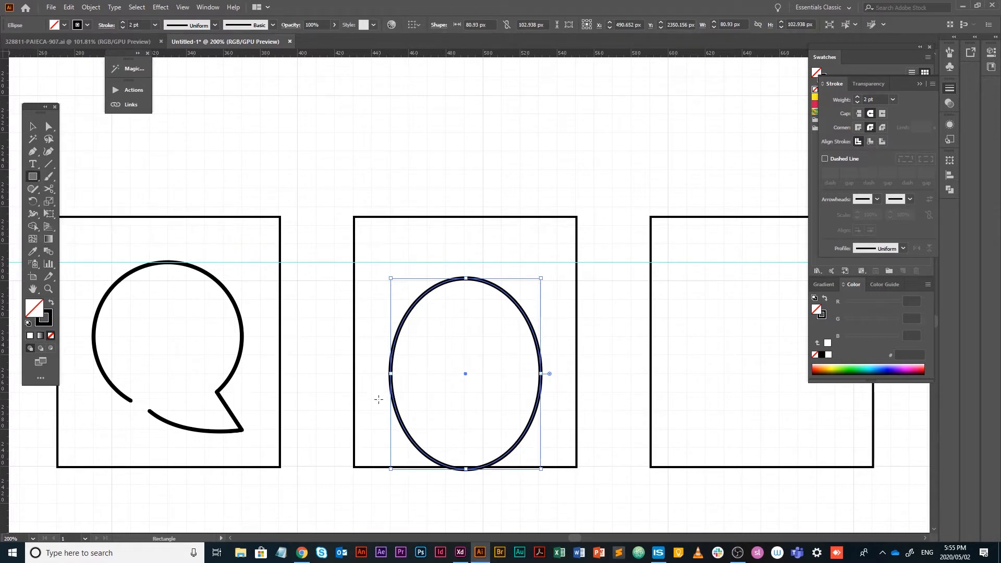
drag(379, 399, 554, 474)
key(v)
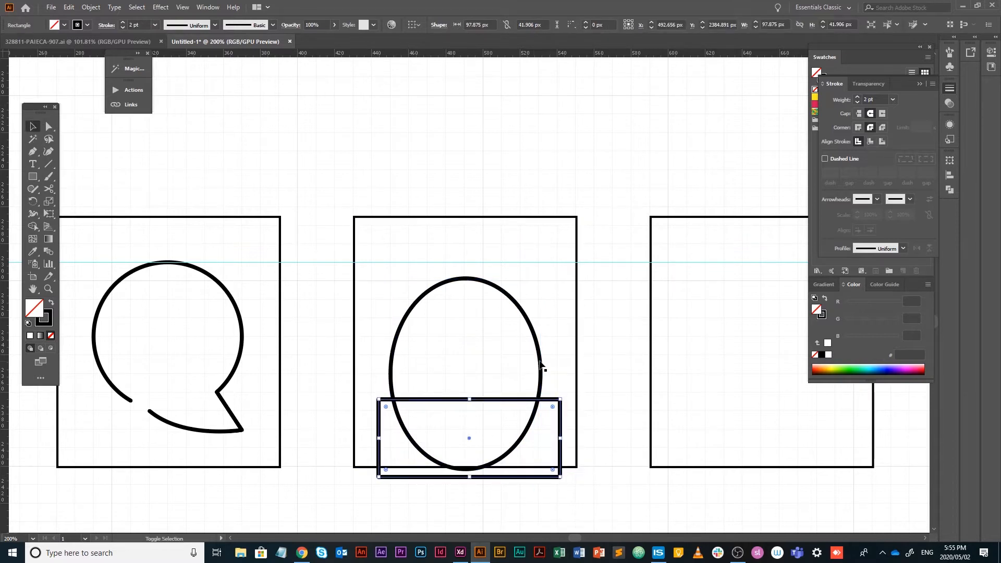
- Subtract the rectangle from the ellipse with Pathfinder's Minus Front and move the resulting dome down slightly
shift+click(541, 365)
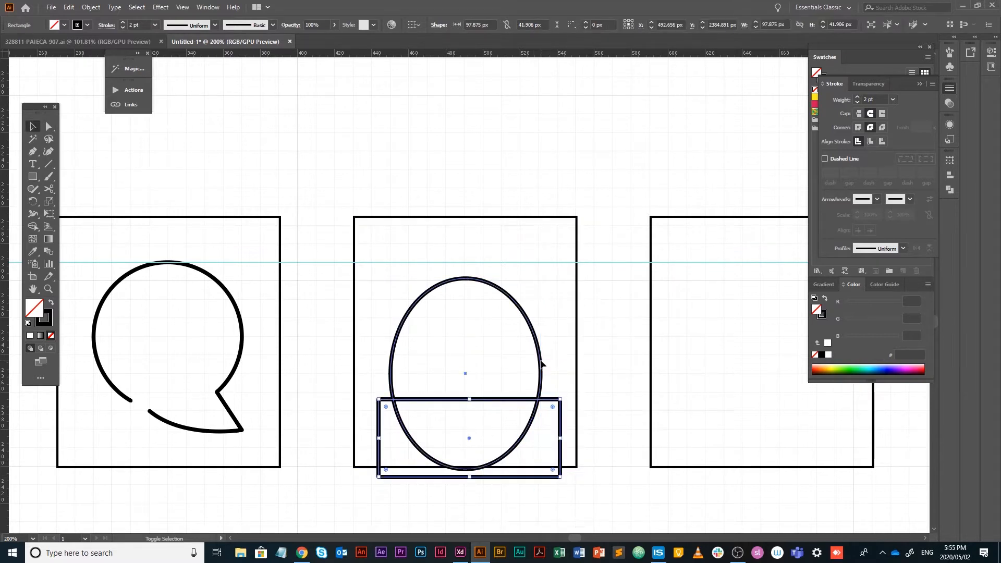
click(951, 191)
click(849, 183)
click(593, 339)
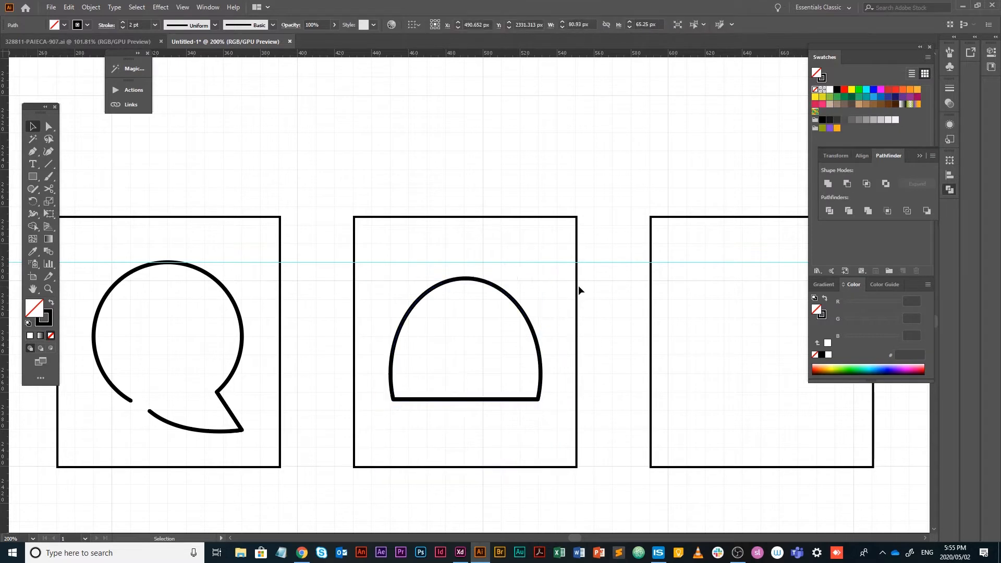
drag(493, 283, 493, 295)
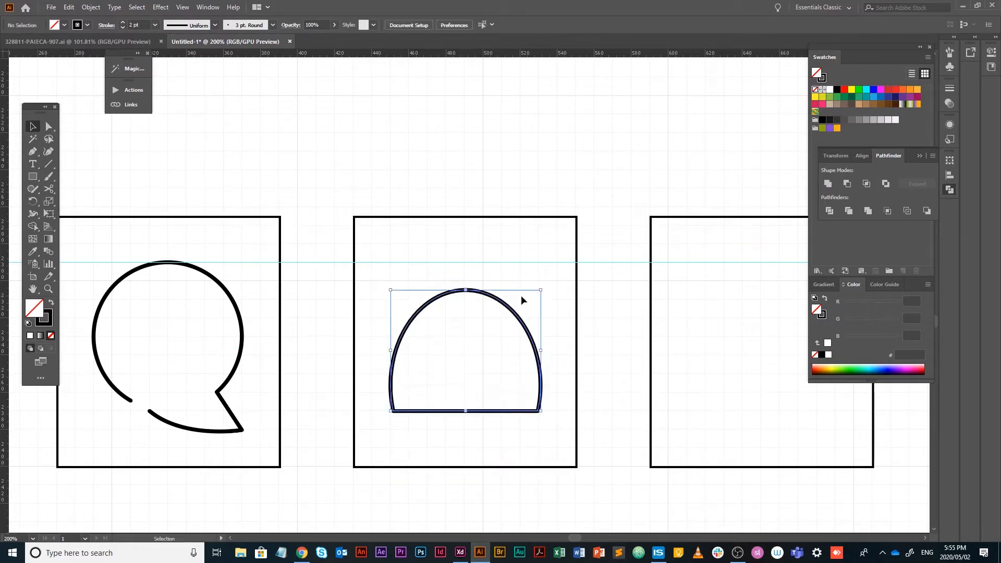
- Draw a circle about 24 px in diameter inside the top of the dome, keeping its drawn size
click(33, 189)
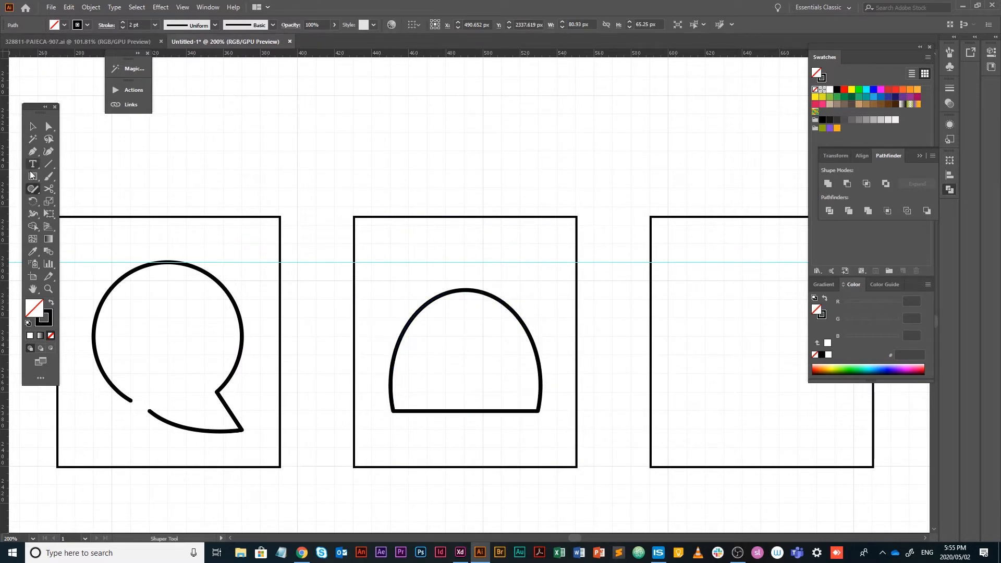
drag(32, 180, 102, 201)
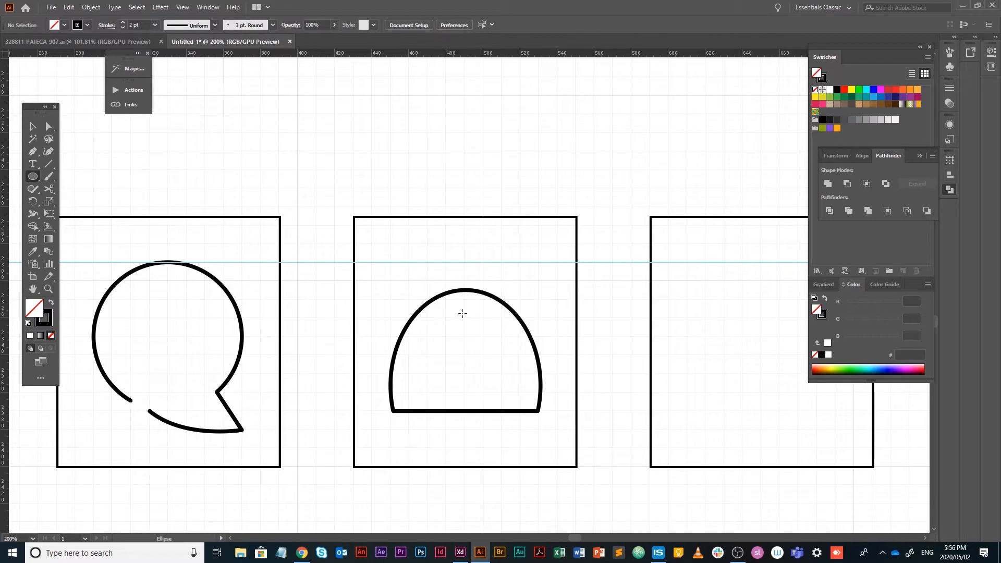
drag(463, 313, 485, 291)
click(487, 291)
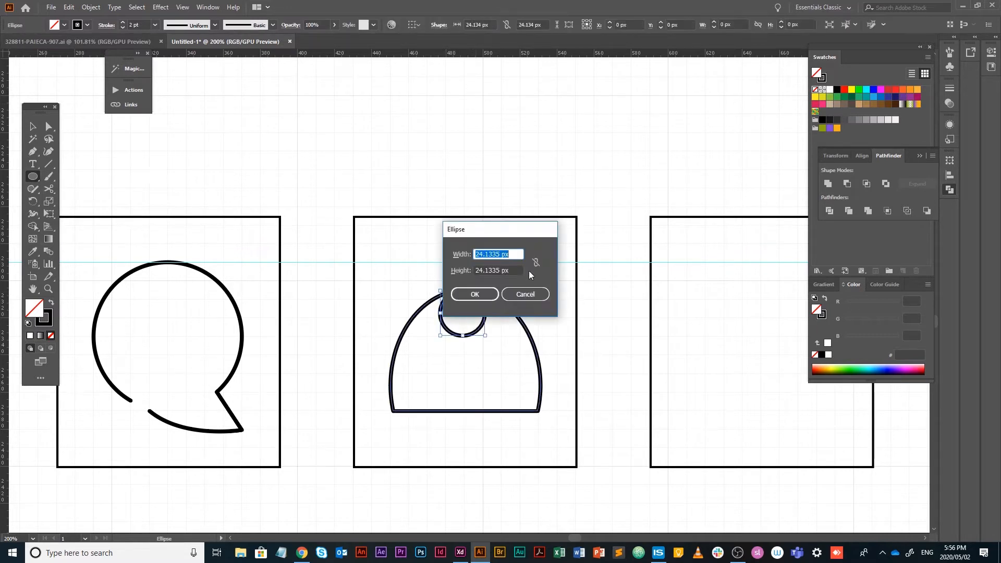
click(484, 295)
click(32, 126)
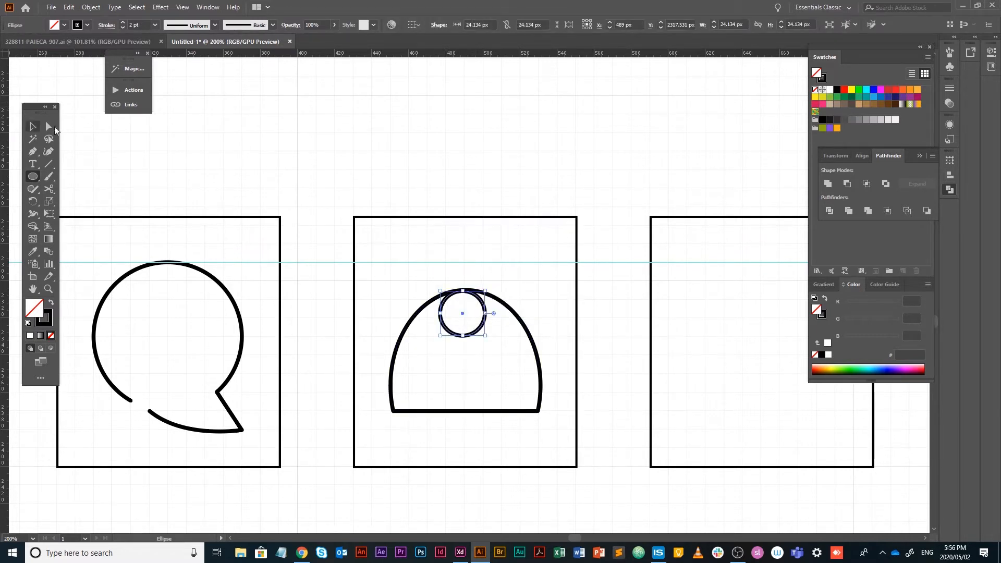
- Place two spare copies of the circle above the frames and move the original up to the guide, centred on the dome's peak
drag(480, 329, 720, 149)
drag(476, 334, 609, 181)
click(508, 317)
drag(475, 335, 475, 300)
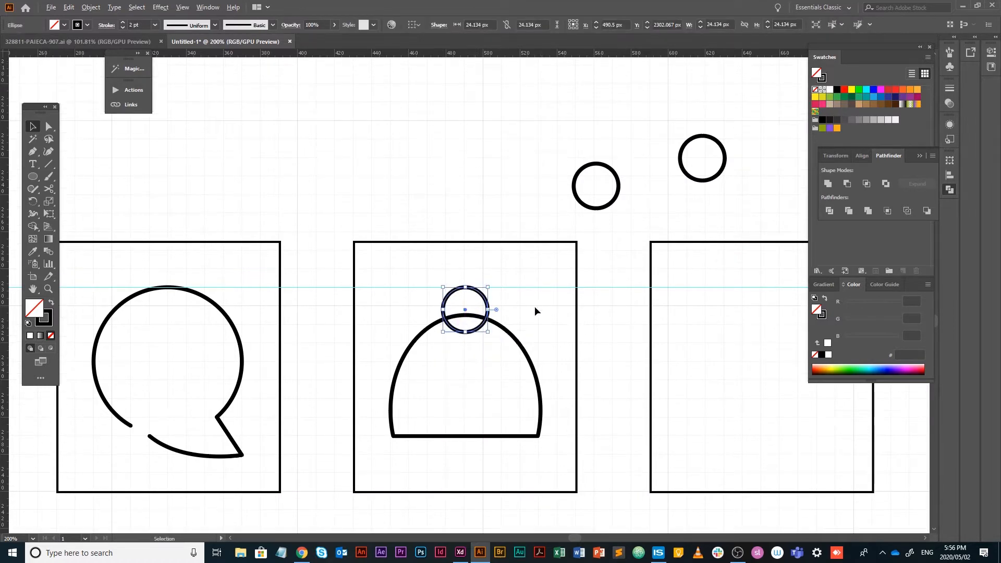
- Cut the circle with Scissors at both crossings with the dome and delete the lower arc inside the dome
key(ctrl+=)
key(ctrl+=)
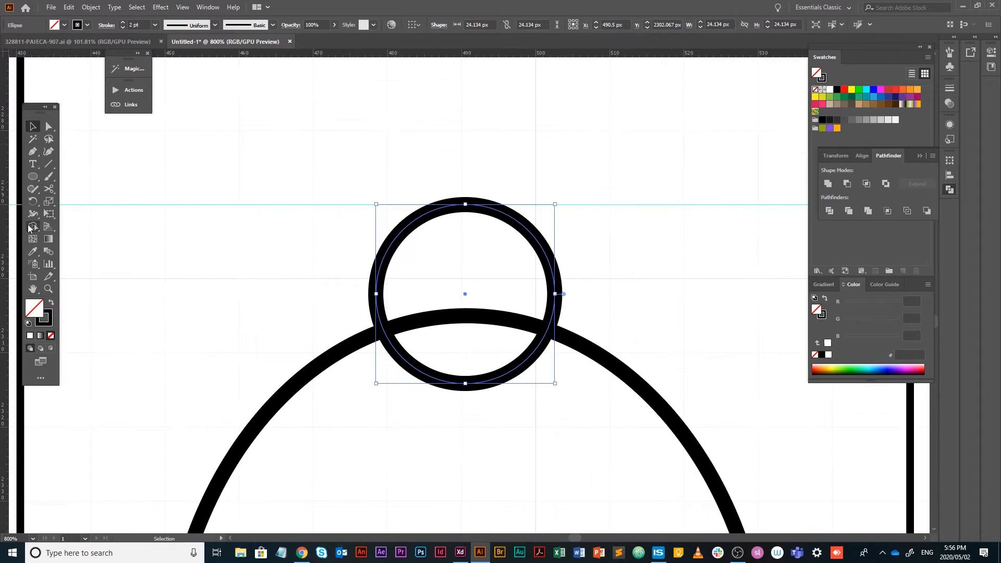
click(49, 189)
click(383, 330)
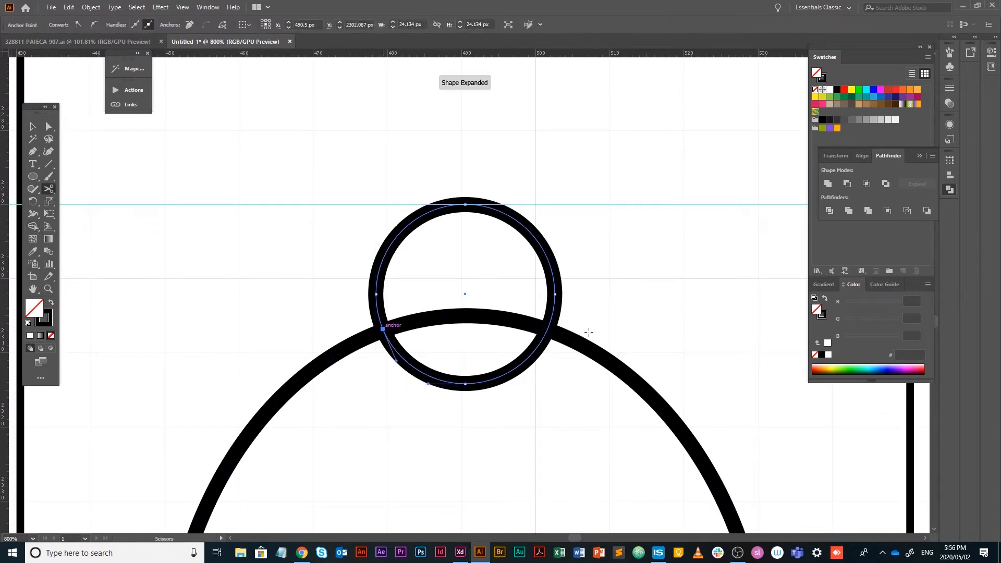
click(547, 329)
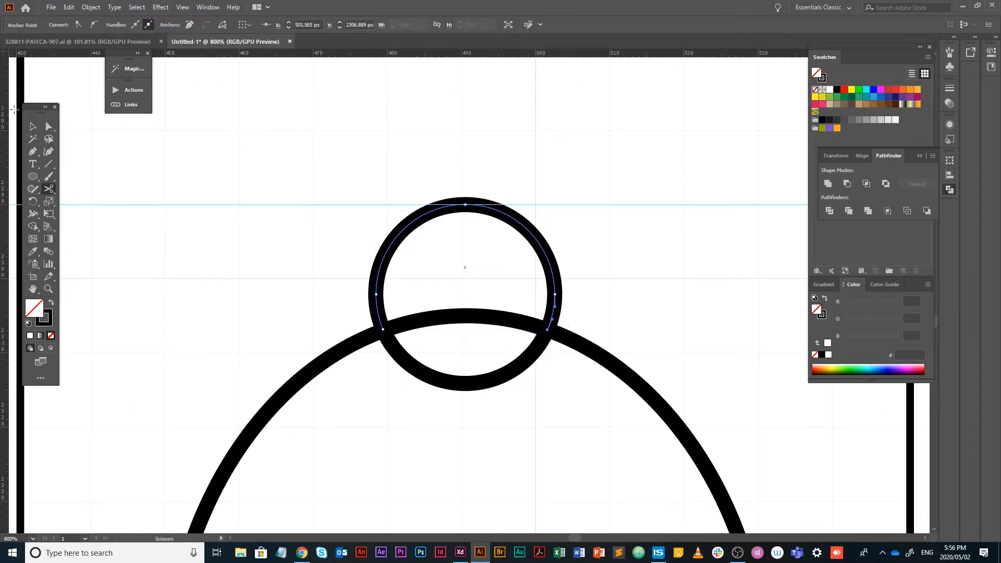
click(33, 127)
click(478, 379)
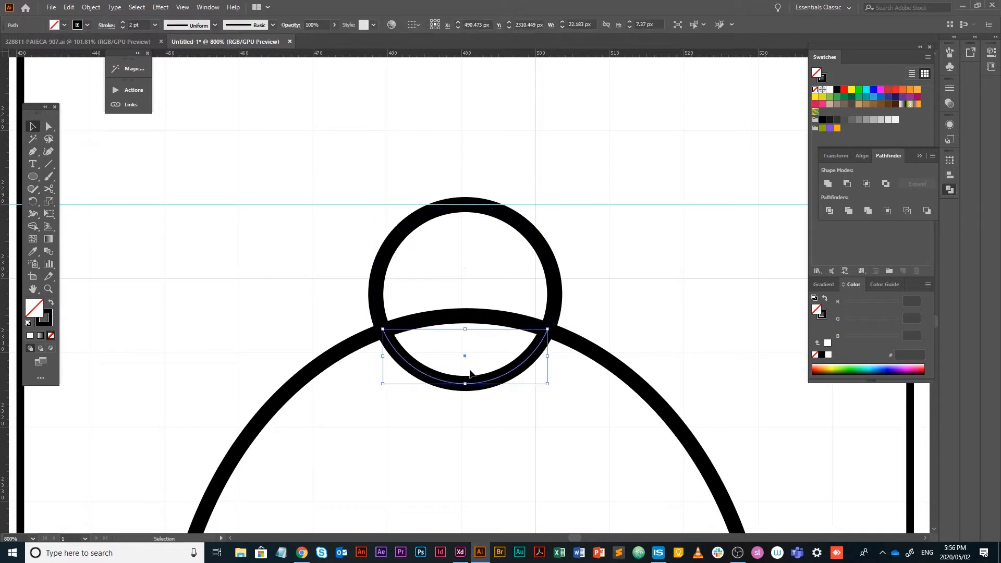
key(Delete)
- Add a smooth anchor point at the middle of the dome's base and move it down about 6 px to bow the edge
scroll(608, 262, down, 5)
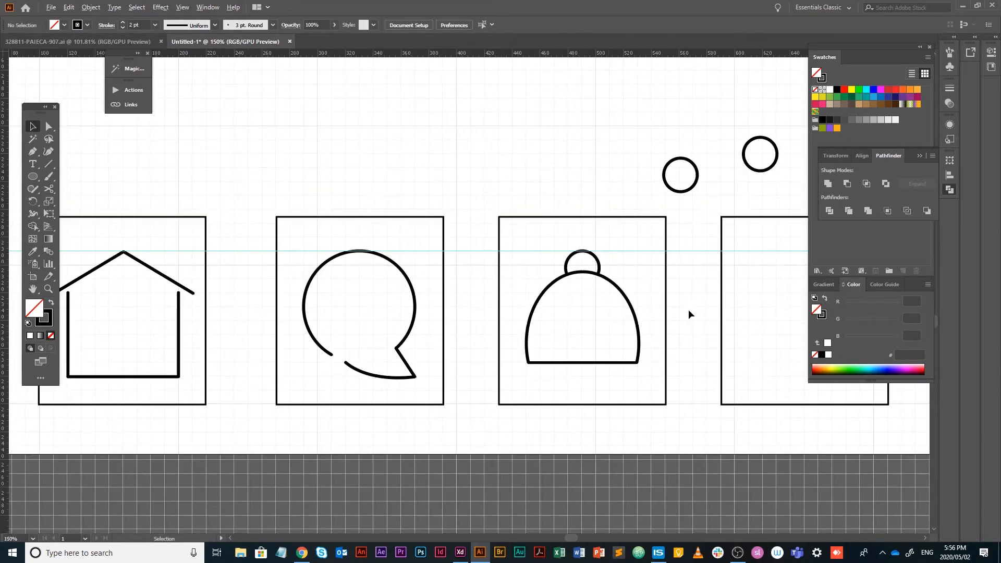
drag(674, 309, 552, 284)
scroll(452, 358, up, 3)
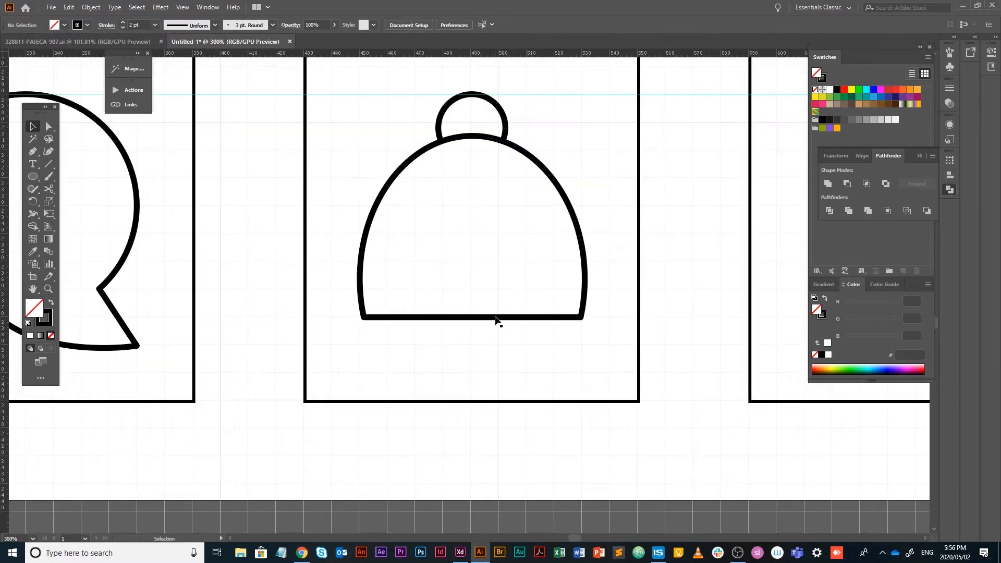
click(496, 318)
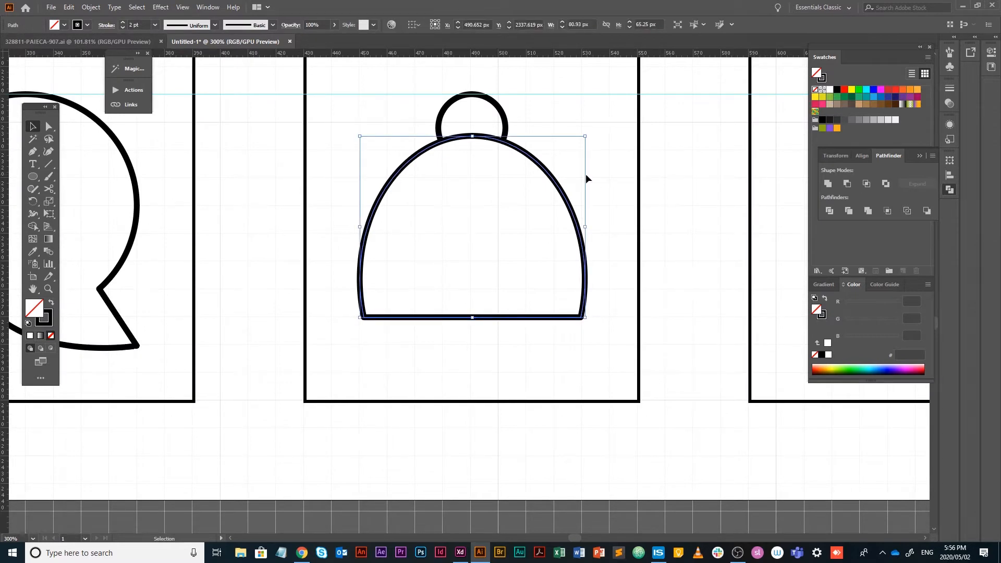
key(p)
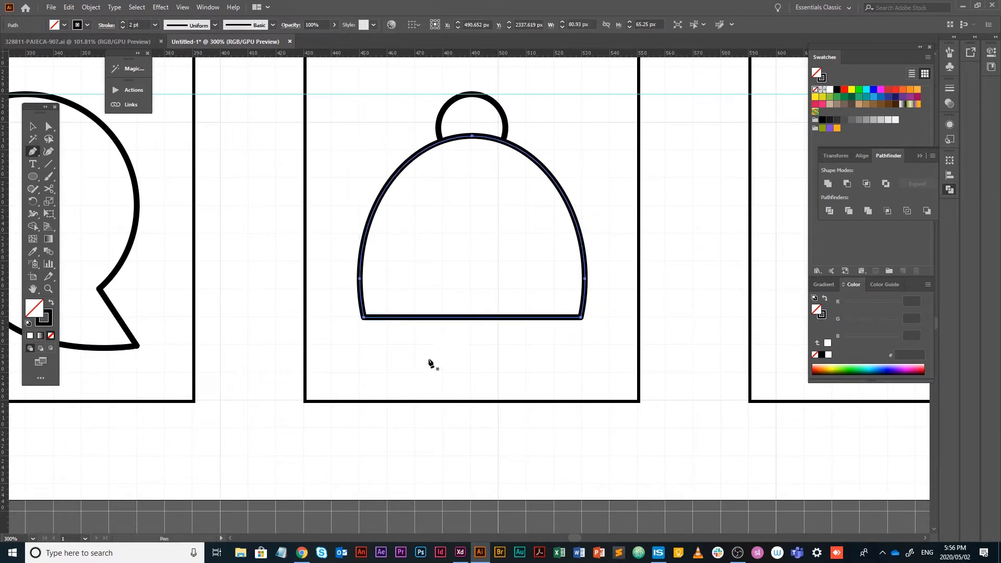
click(472, 317)
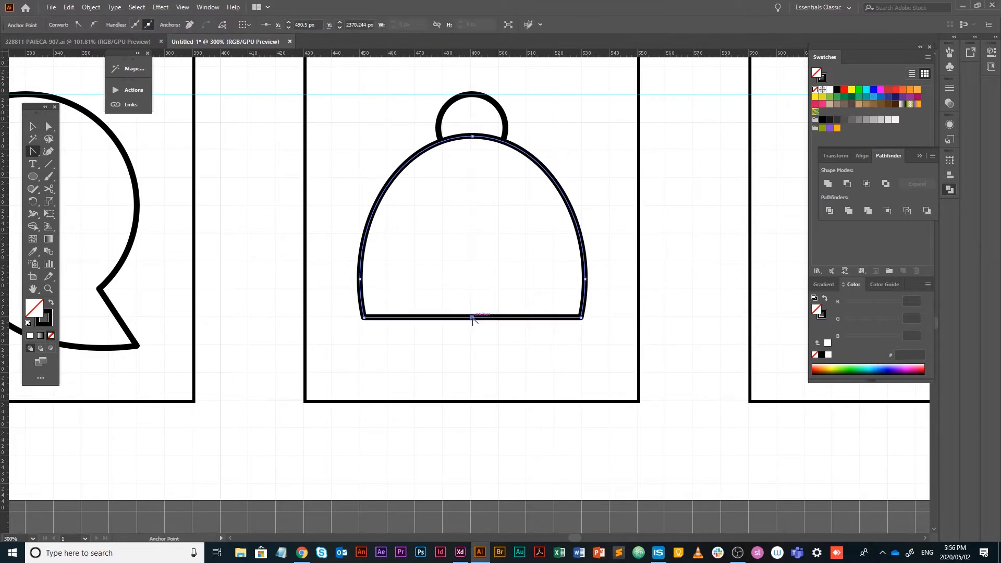
drag(472, 317, 508, 320)
key(a)
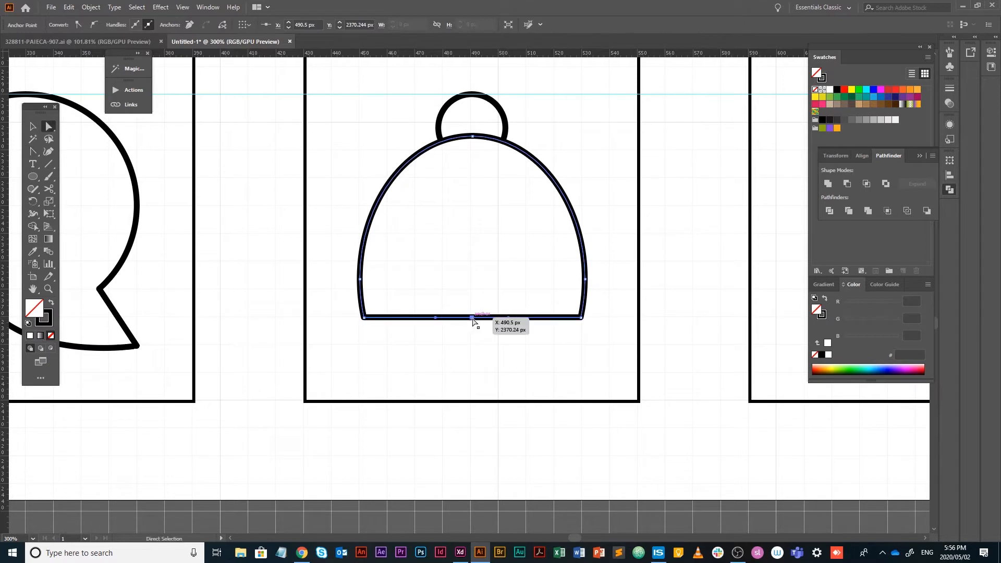
drag(472, 318, 471, 333)
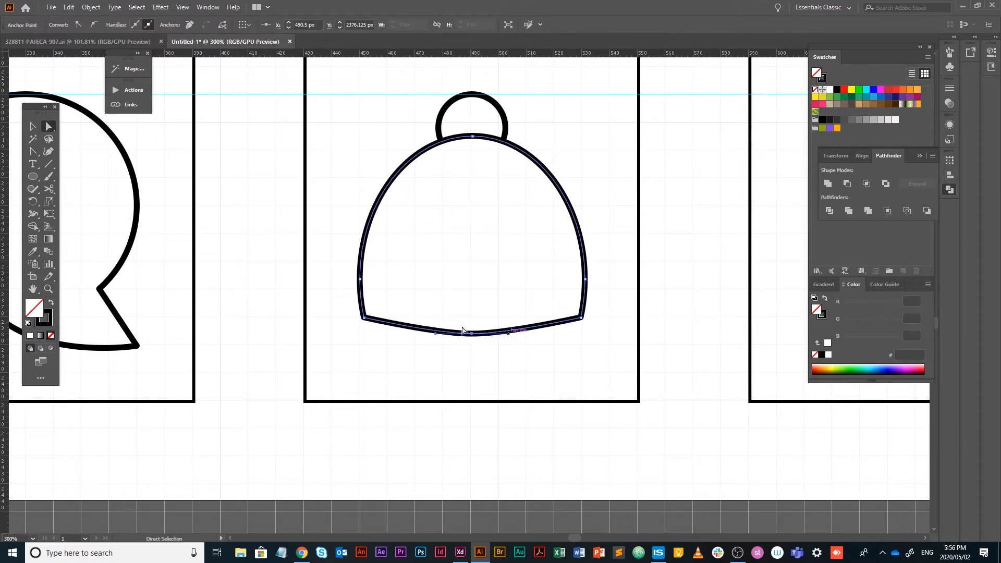
- Lengthen both curve handles of the base's middle anchor to round the bottom edge evenly, then deselect the dome
drag(508, 334, 564, 334)
drag(436, 334, 391, 334)
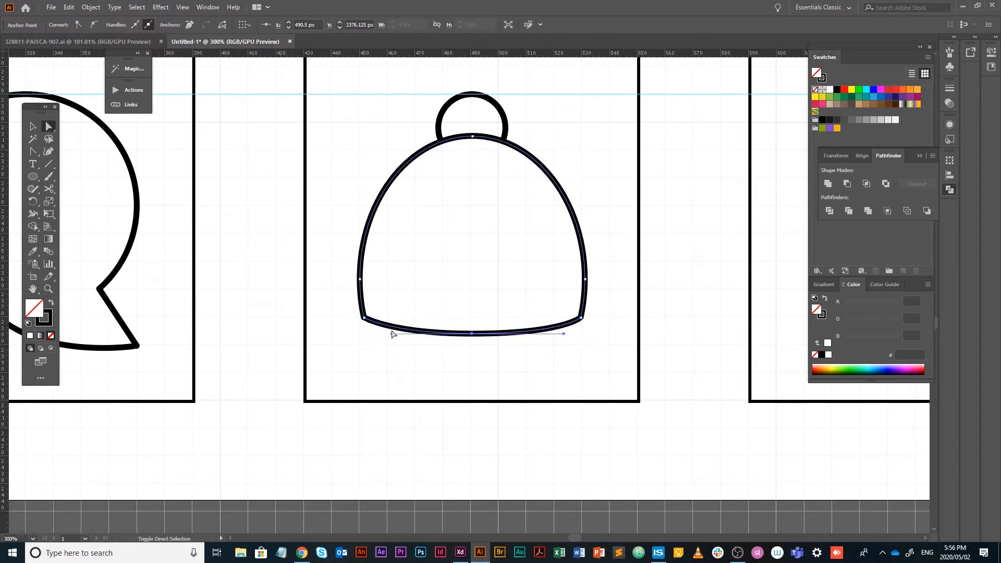
click(585, 369)
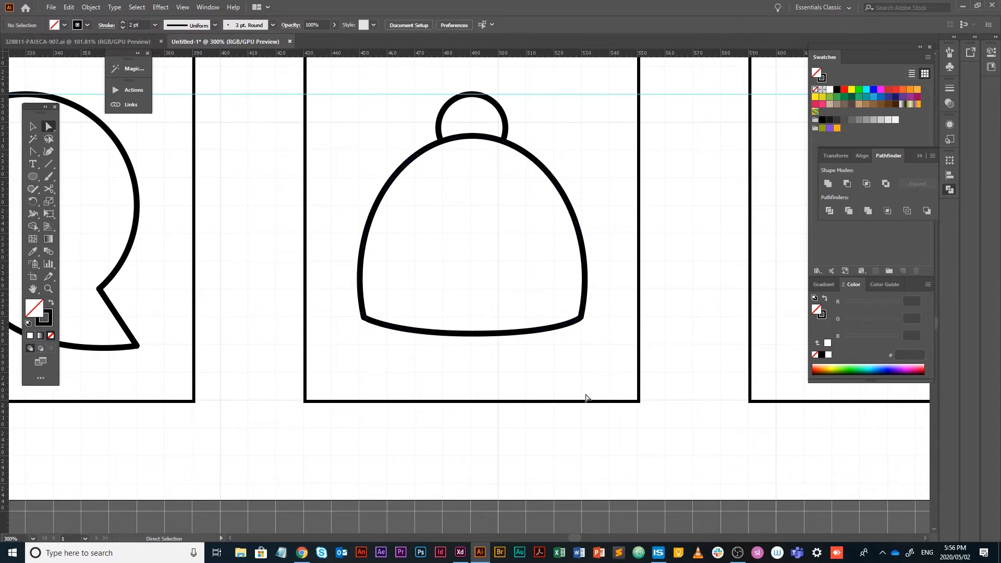
- Move the dome's lower-left corner anchor outward about 7 px to flare the bell's rim on that side
click(364, 318)
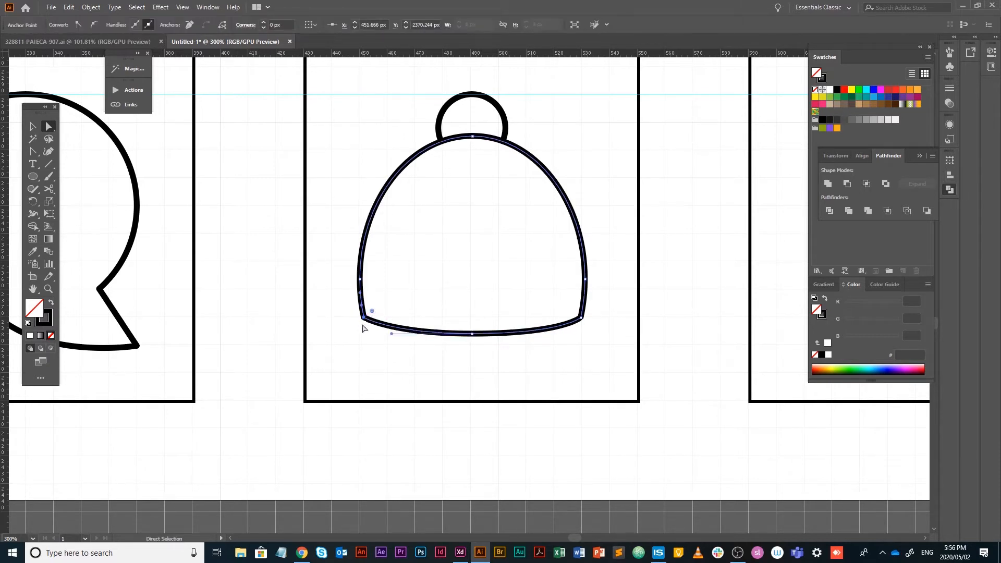
drag(363, 319, 345, 318)
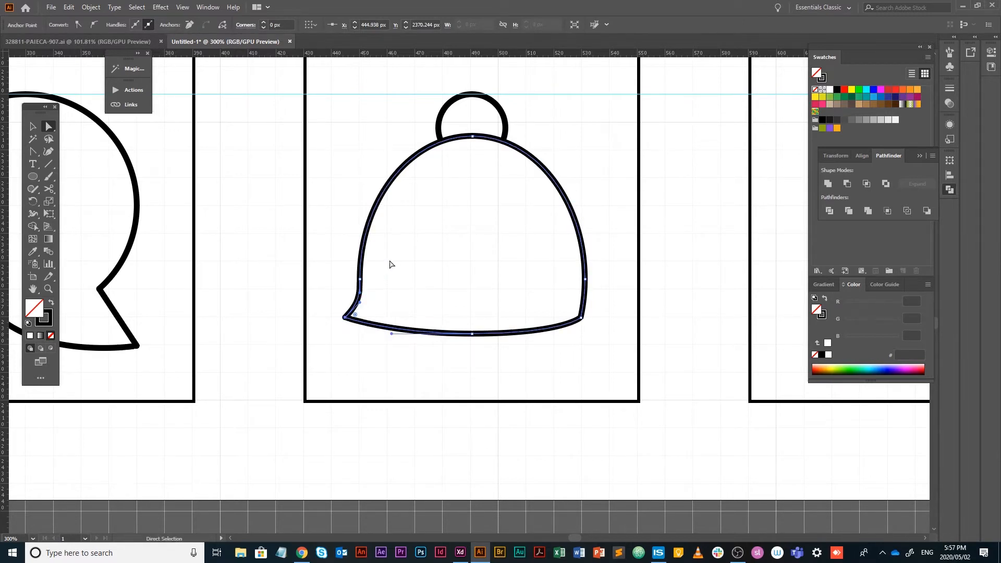
click(737, 327)
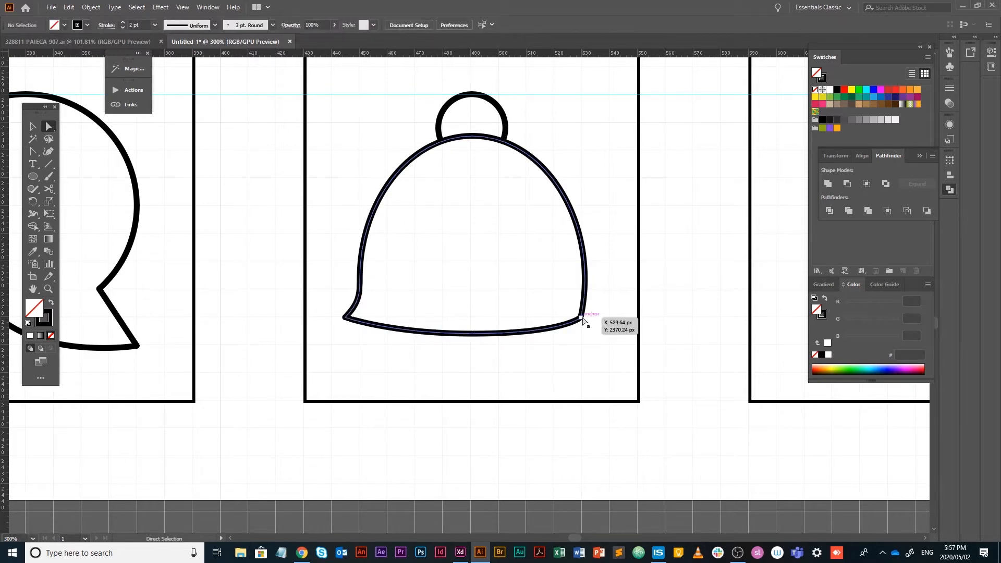
- Flare the bell's lower-right corner outward about 8 px and adjust its curve handle to match the opposite side
drag(582, 319, 609, 321)
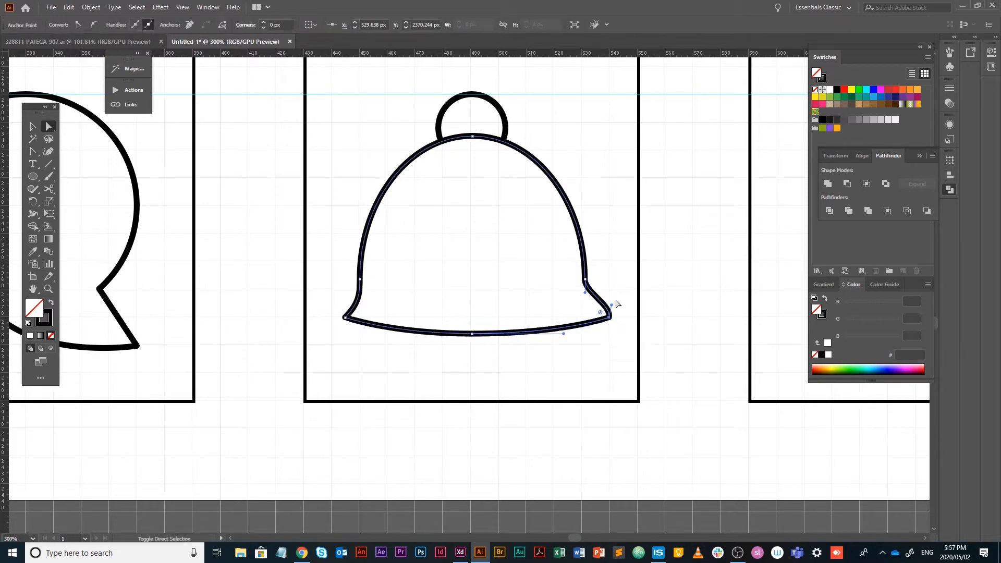
drag(591, 299, 590, 298)
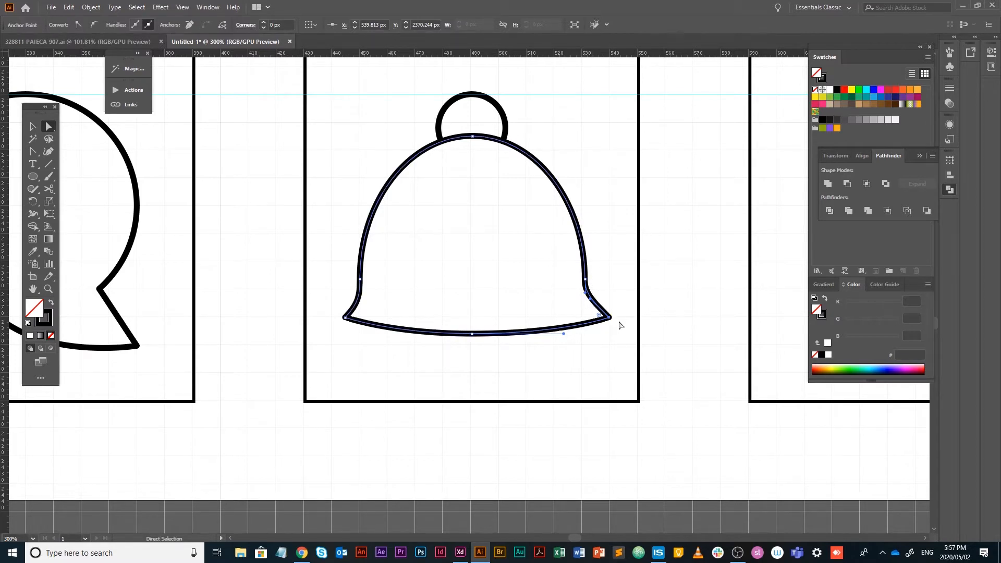
drag(611, 319, 589, 306)
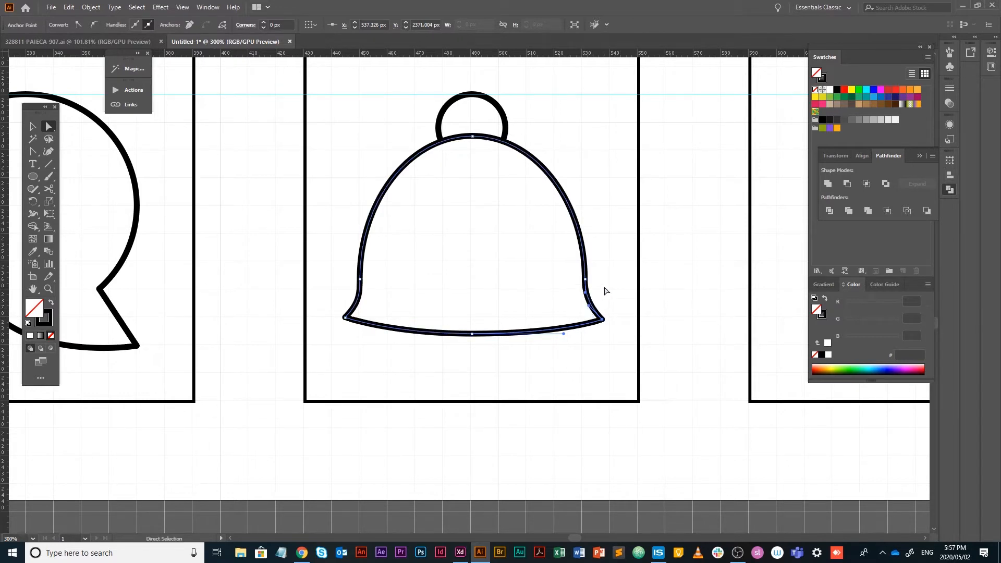
click(605, 291)
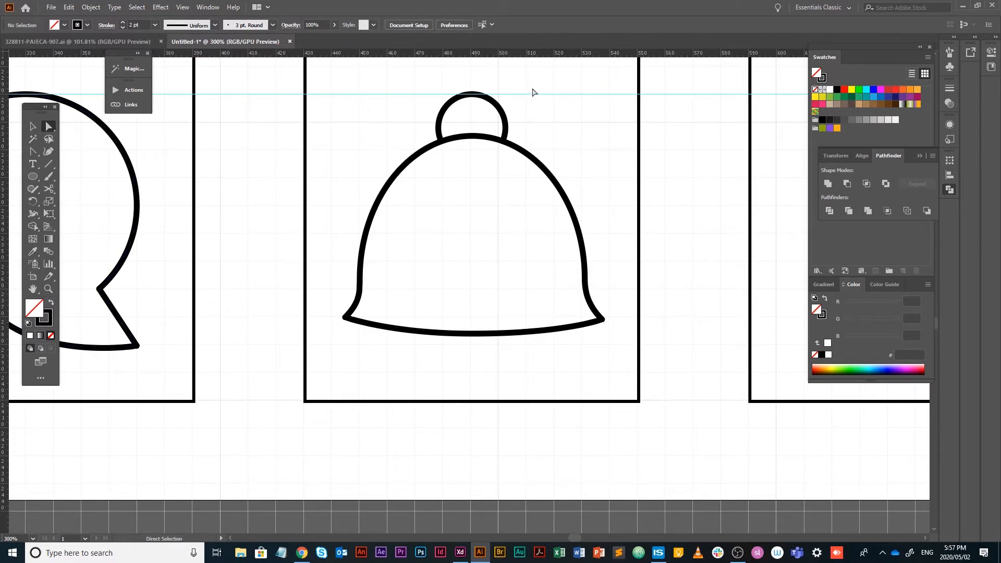
- Copy the top loop straight down onto the bell's bottom edge and reflect the copy across the horizontal axis
click(32, 126)
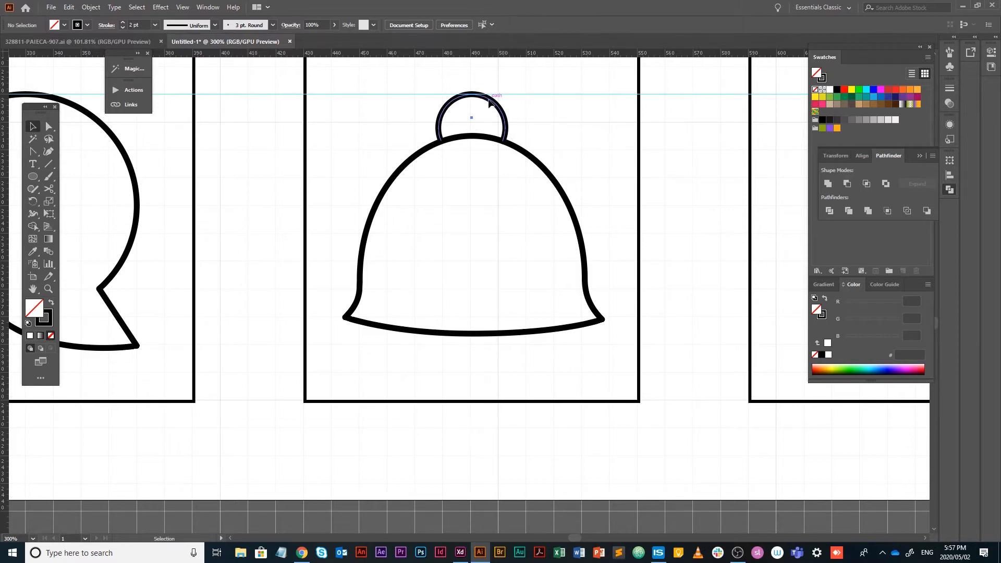
drag(490, 103, 490, 324)
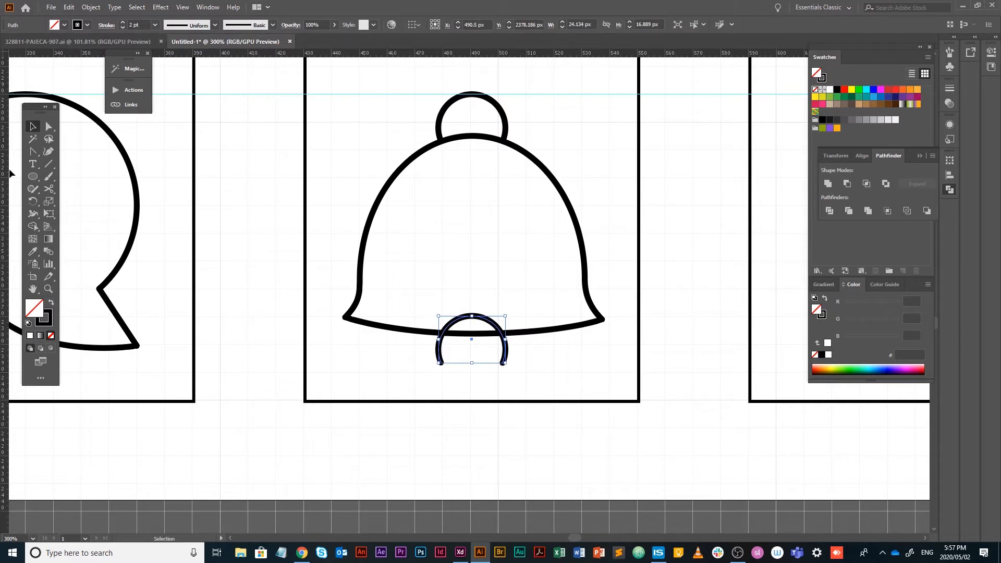
drag(32, 201, 57, 210)
double_click(32, 202)
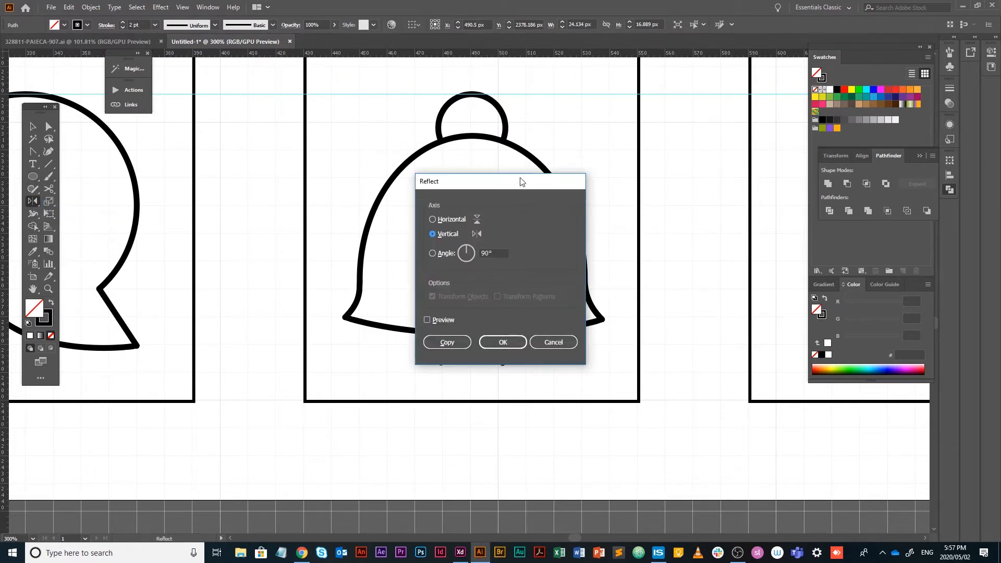
click(454, 219)
click(501, 342)
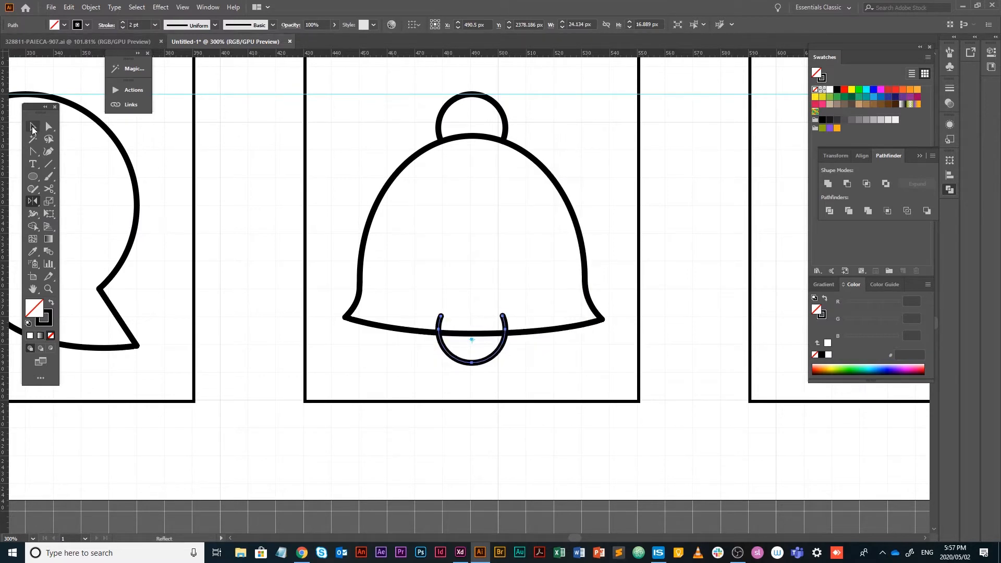
click(33, 127)
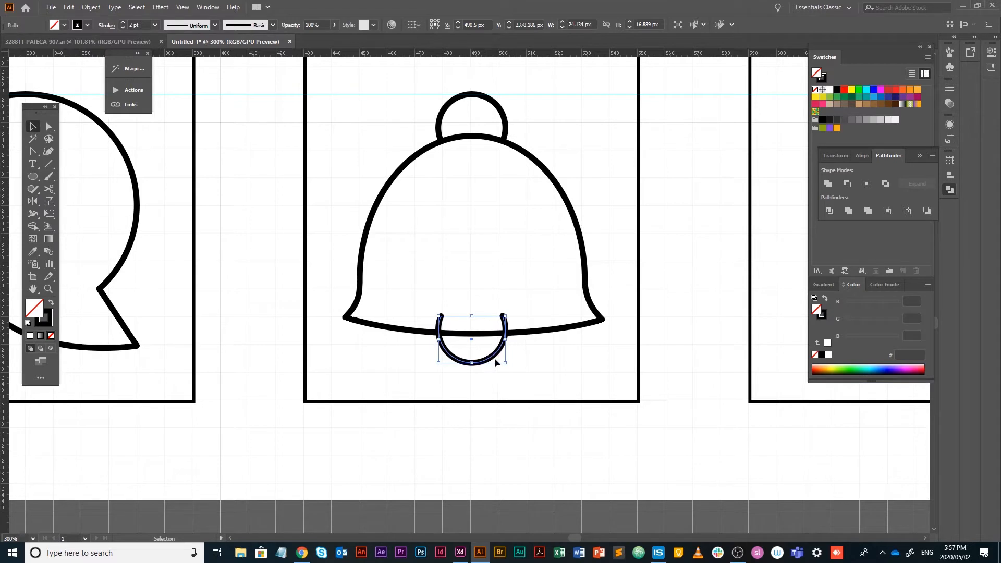
- Rotate the reflected arc counterclockwise to tilt it and reposition it slightly lower, centred under the bell at X 490.5 px
key(r)
drag(546, 347, 543, 278)
key(v)
click(32, 127)
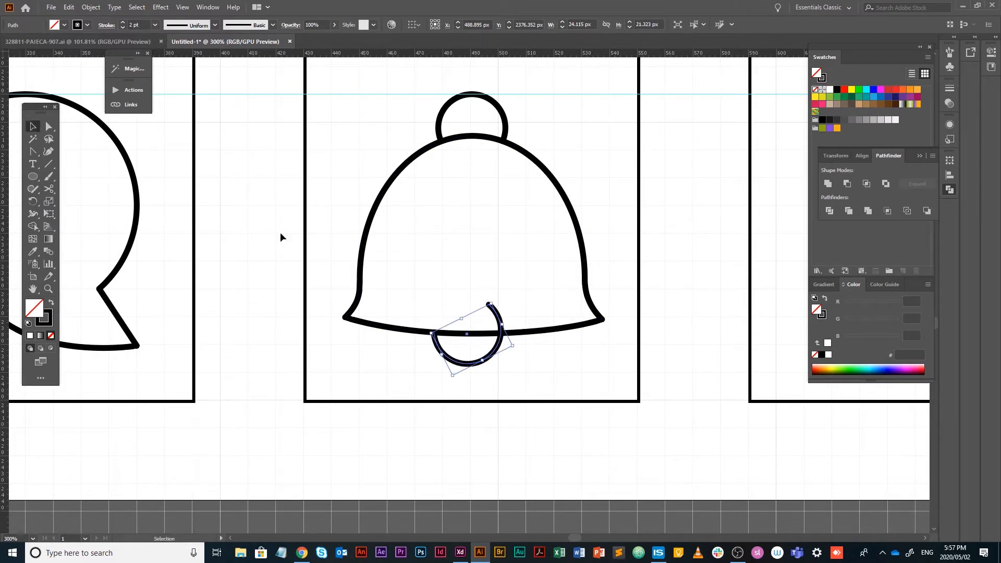
click(540, 307)
drag(484, 361, 487, 367)
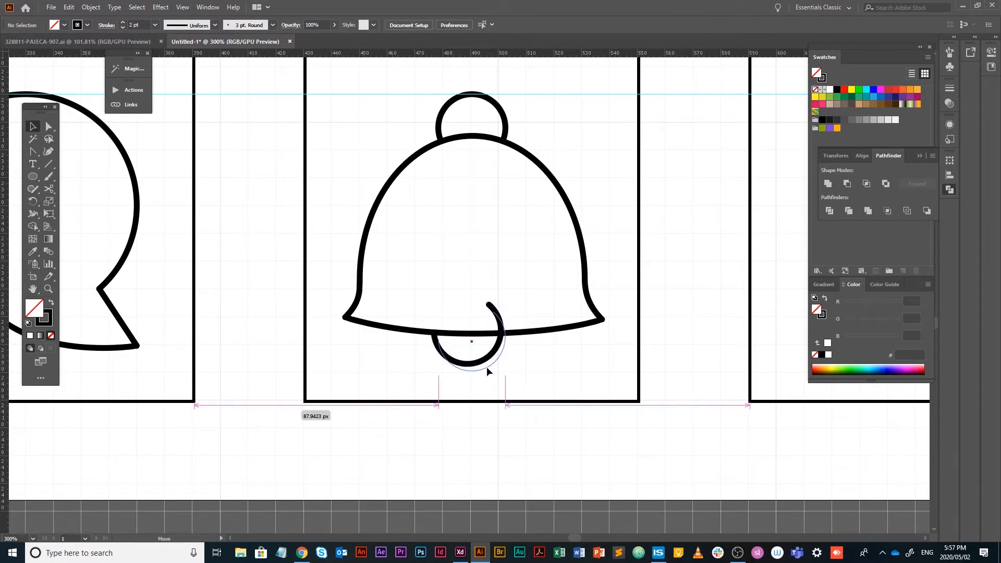
- Cut the arc under the bell at the bell's bottom edge and partway down its left side, and delete both end pieces
scroll(472, 300, up, 3)
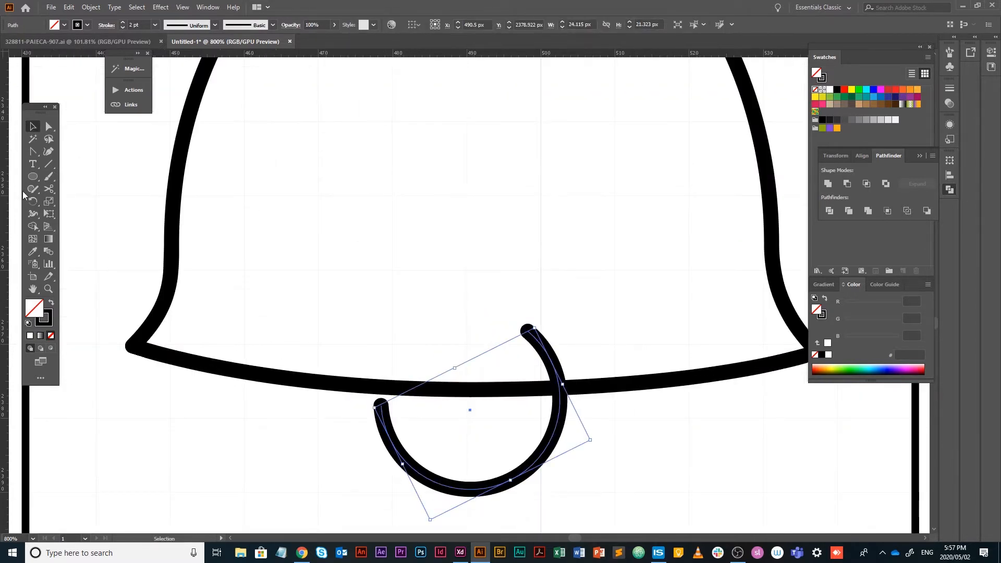
click(49, 189)
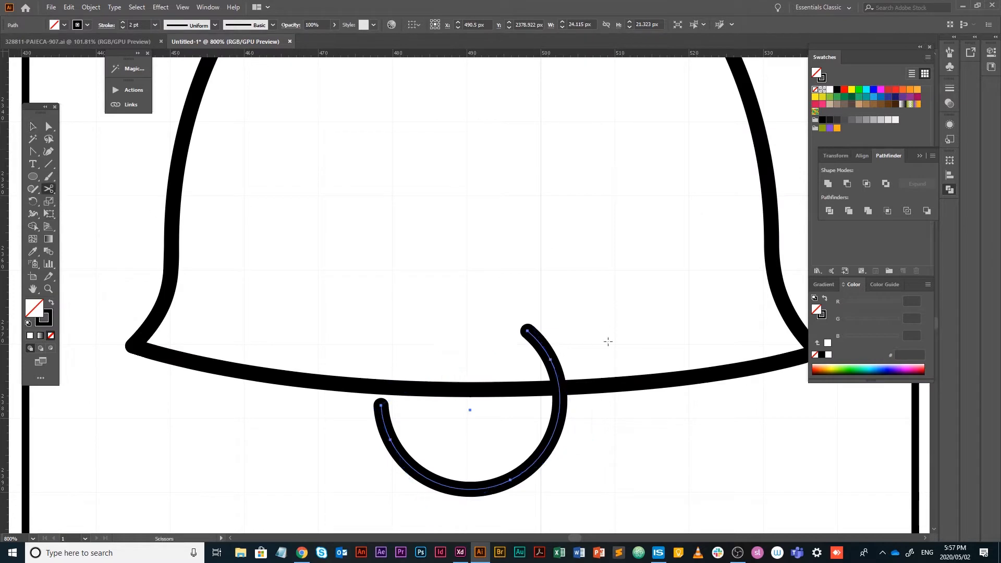
click(559, 384)
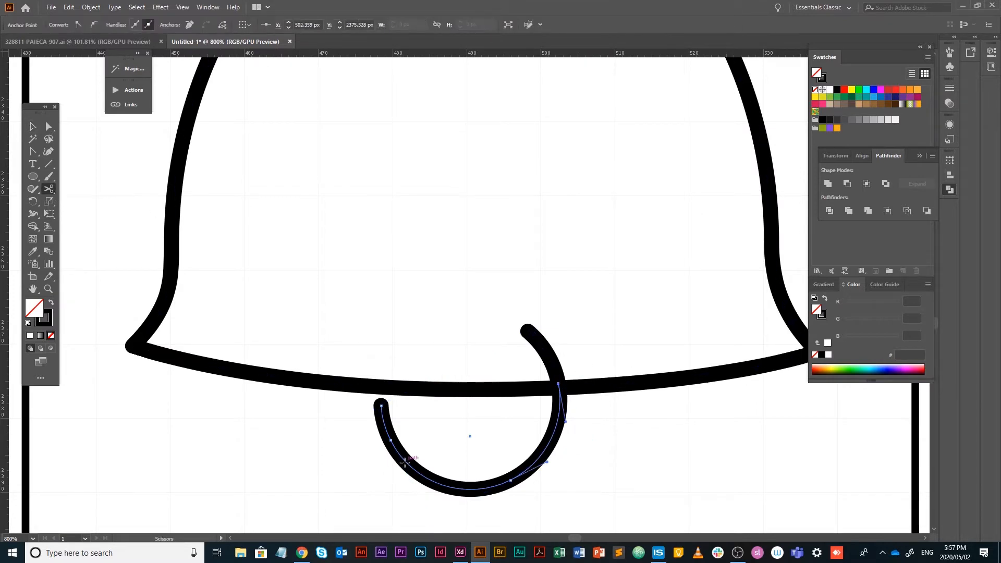
click(405, 462)
click(33, 127)
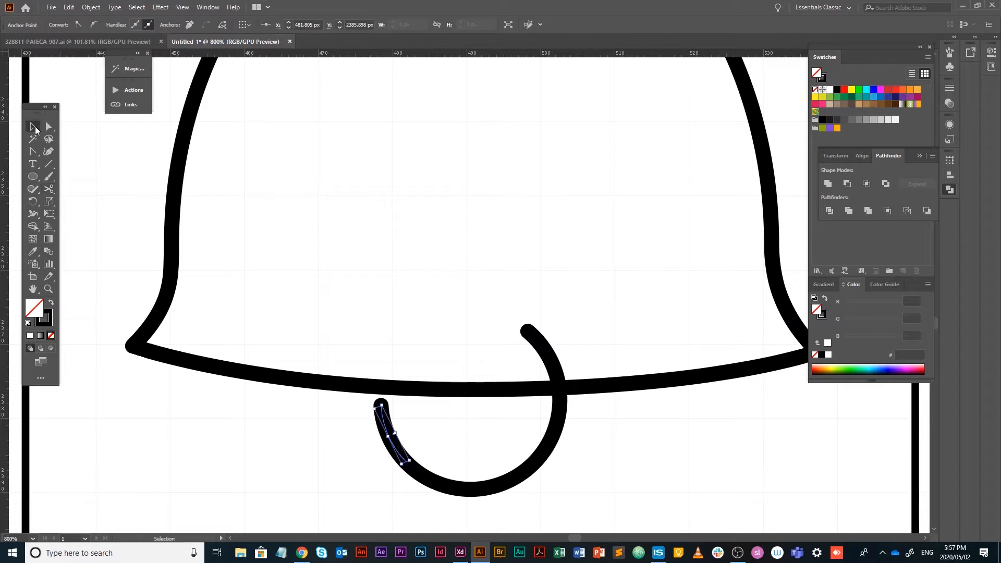
key(Delete)
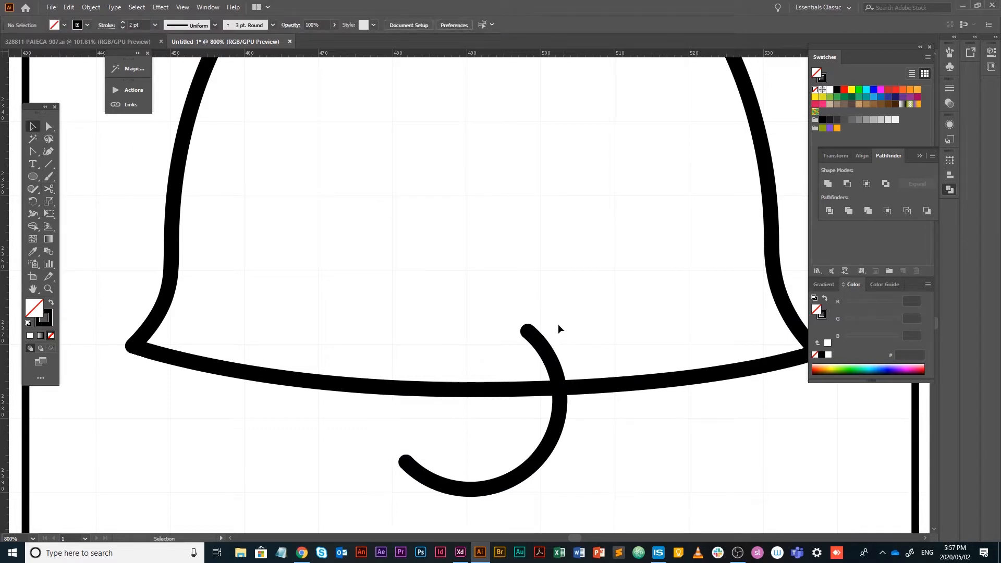
click(523, 352)
key(Delete)
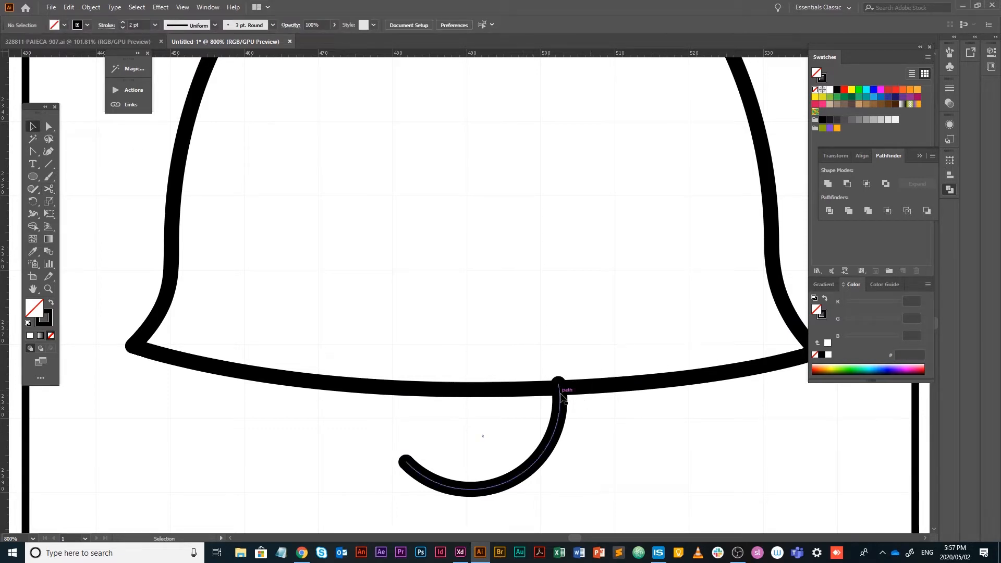
- Resize the bell body to about 85.2 px wide and 67.7 px high by shortening its base and narrowing both sides
click(561, 400)
scroll(574, 396, down, 4)
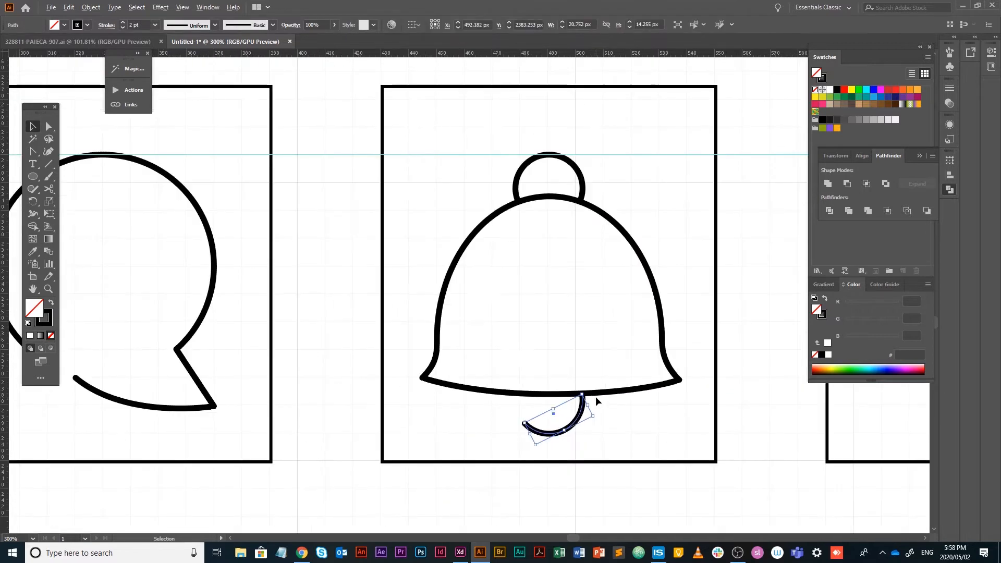
mouse_move(415, 328)
mouse_down()
mouse_move(492, 321)
mouse_move(412, 319)
mouse_up()
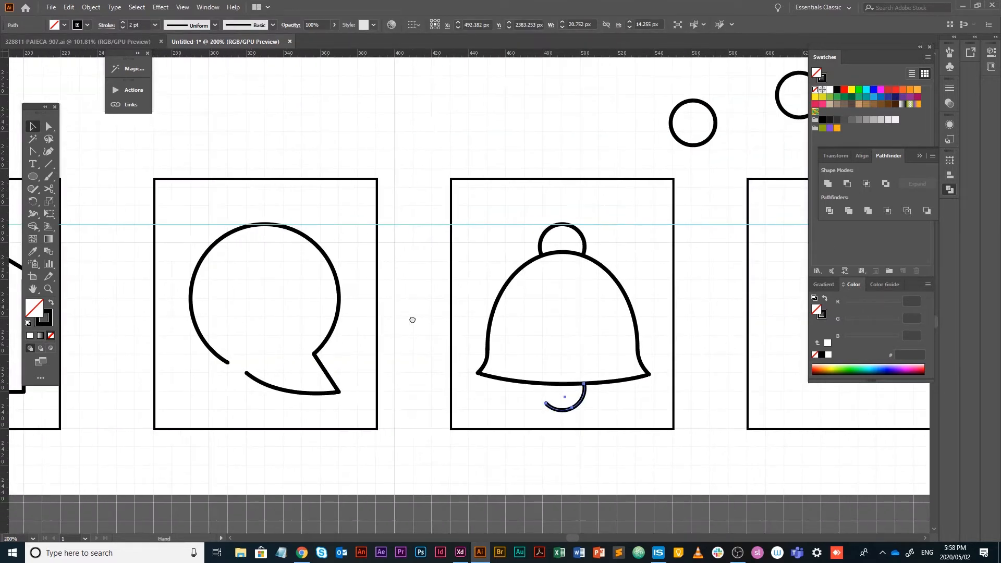
click(639, 332)
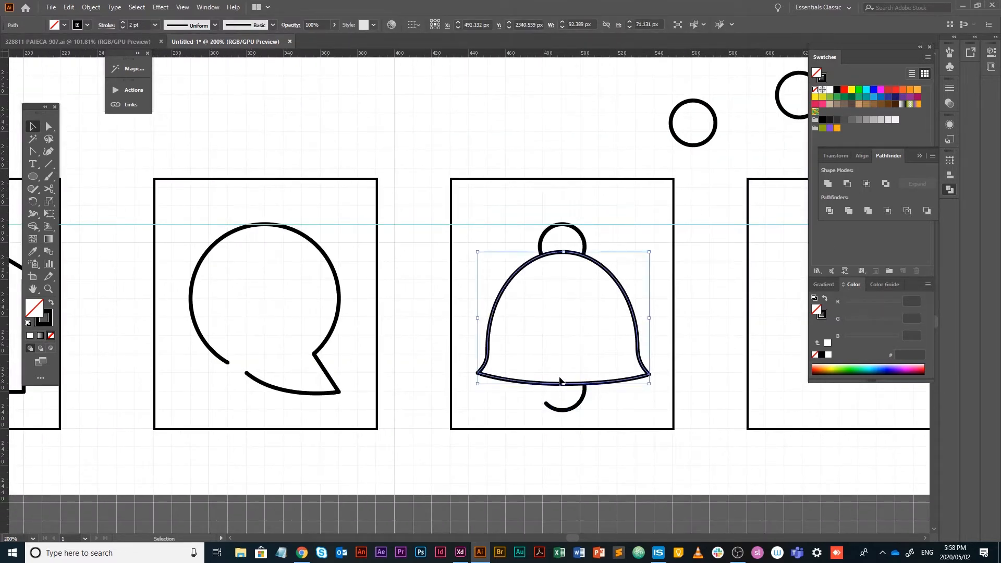
drag(565, 384, 564, 377)
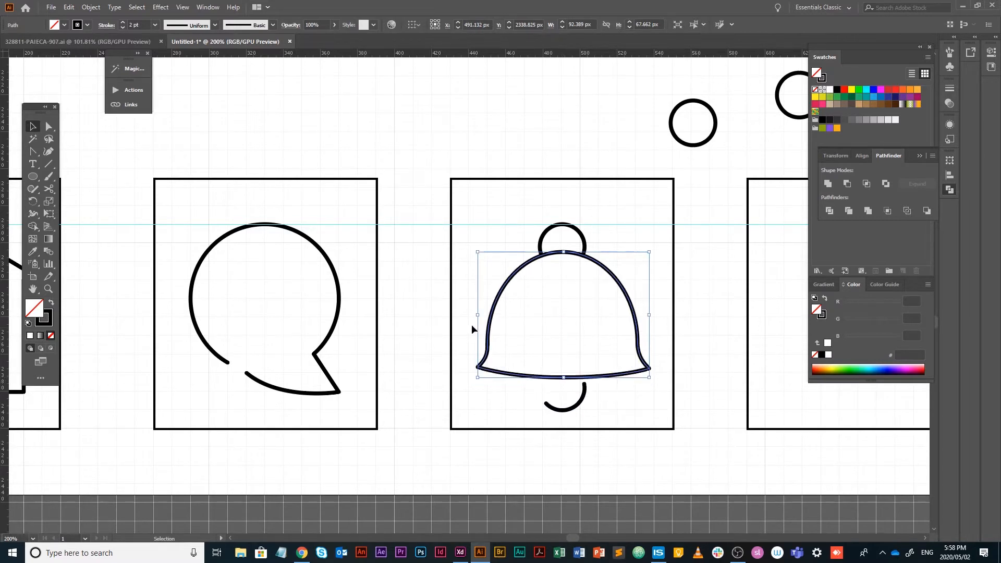
drag(478, 317, 482, 317)
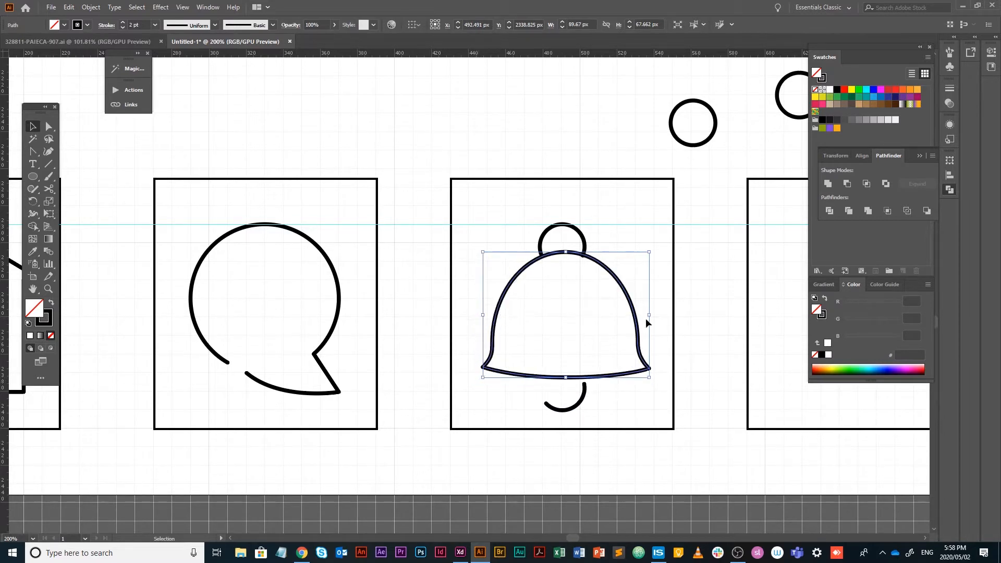
drag(649, 315, 642, 314)
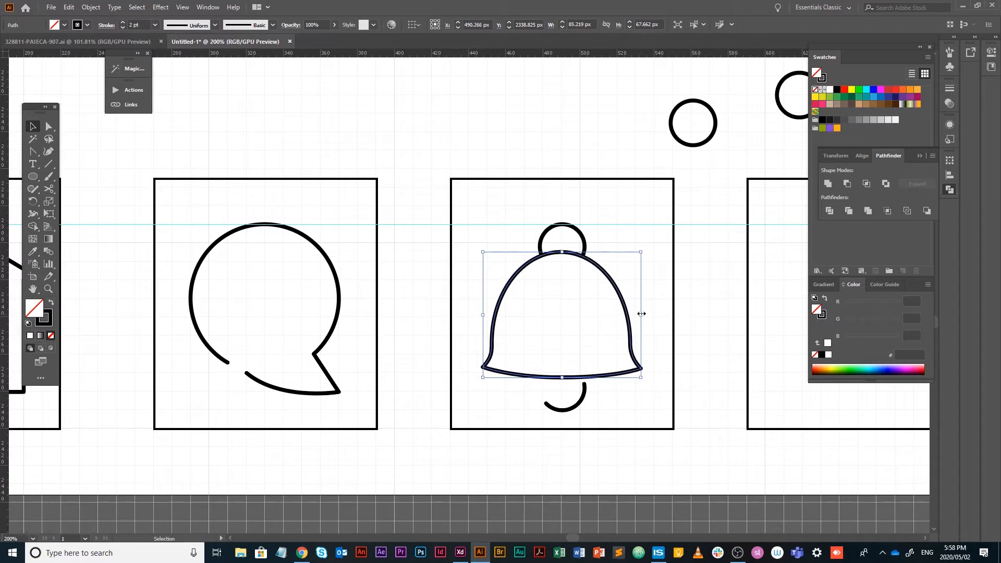
click(672, 281)
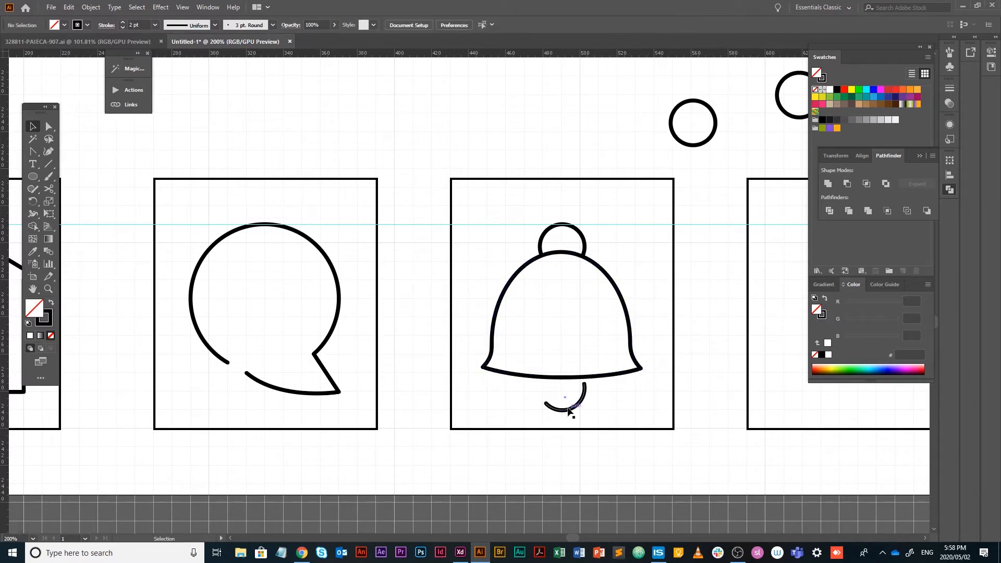
- Move the clapper arc straight up so it overlaps the bell's raised bottom edge
drag(569, 410, 570, 391)
click(656, 397)
click(653, 393)
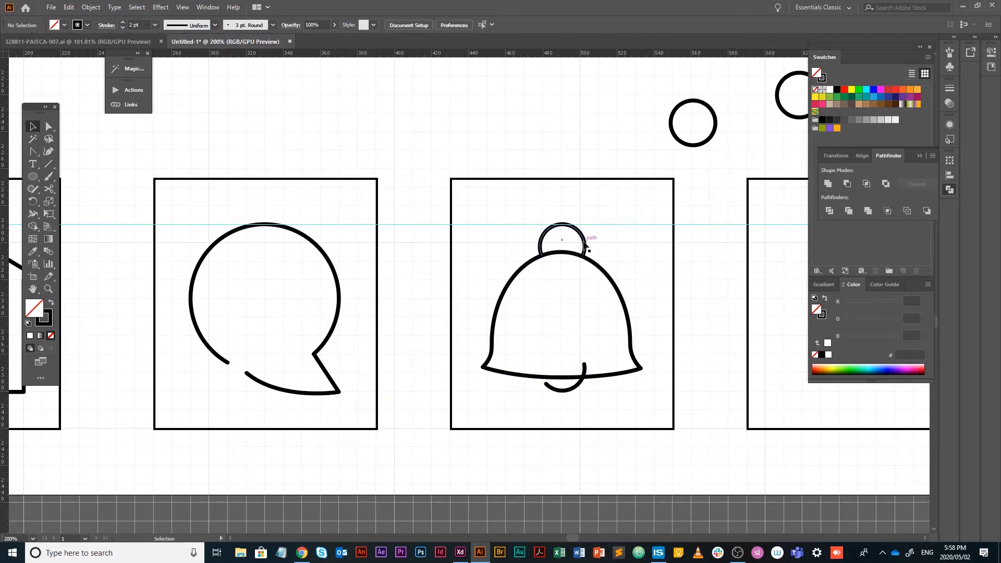
- Stretch the bell body's top slightly upward and shrink the top loop to about 16.2 by 11.3 px
click(587, 261)
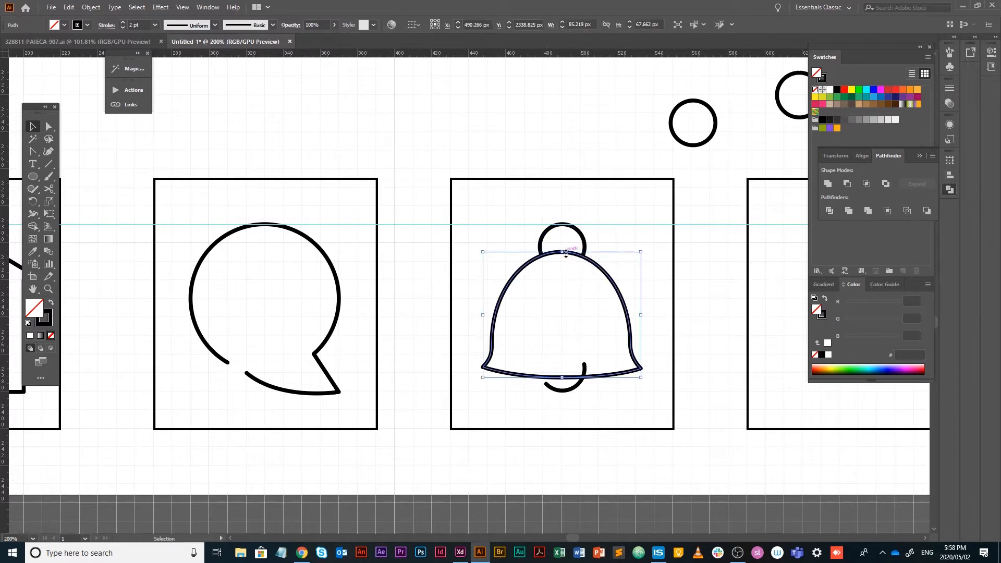
mouse_move(566, 254)
mouse_down()
mouse_move(549, 256)
mouse_move(585, 253)
mouse_move(576, 245)
mouse_up()
click(593, 240)
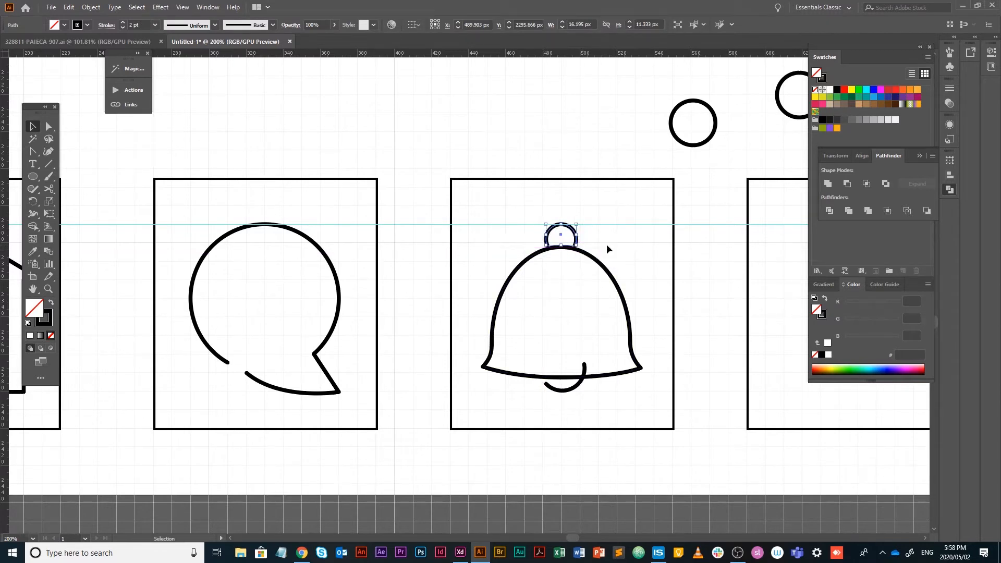
click(609, 248)
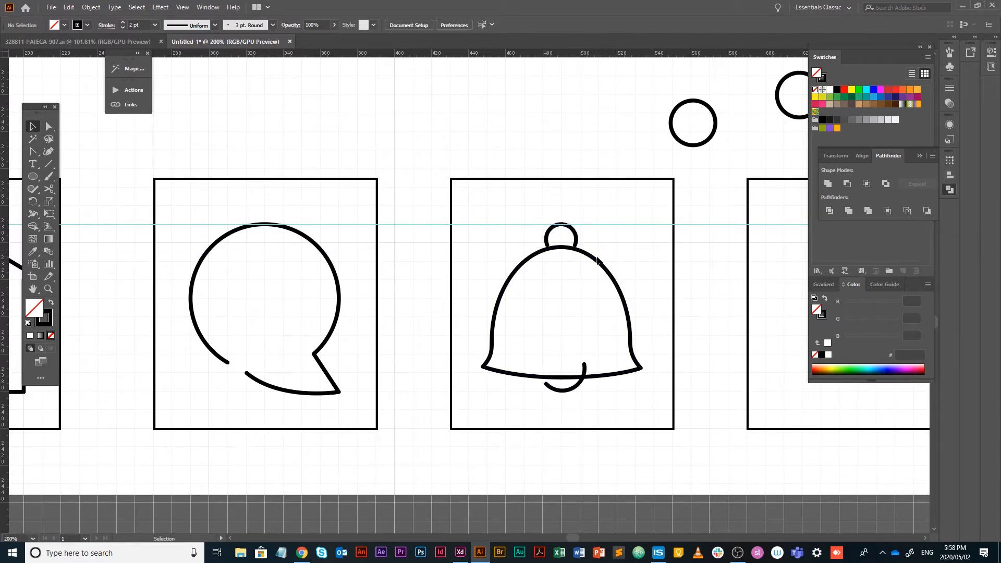
- Extend the bell body's top further up to a height of about 72.8 px so it covers the loop's ends
click(599, 261)
drag(564, 248, 564, 242)
scroll(573, 249, down, 3)
scroll(573, 249, up, 4)
scroll(573, 249, up, 5)
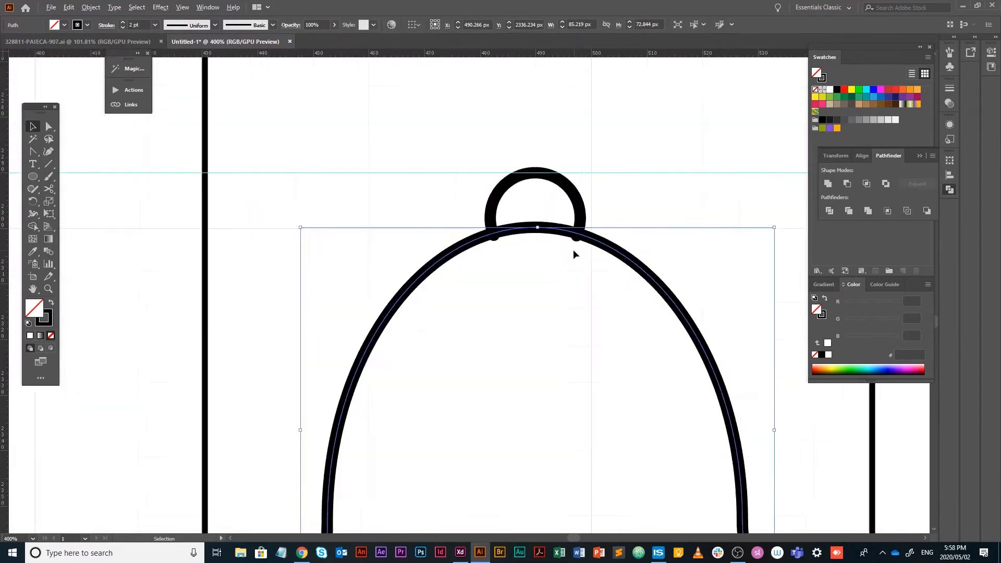
drag(519, 219, 520, 220)
click(653, 242)
- Cut the clapper arc where it crosses the bell's bottom edge and delete the piece inside the bell
scroll(652, 242, down, 3)
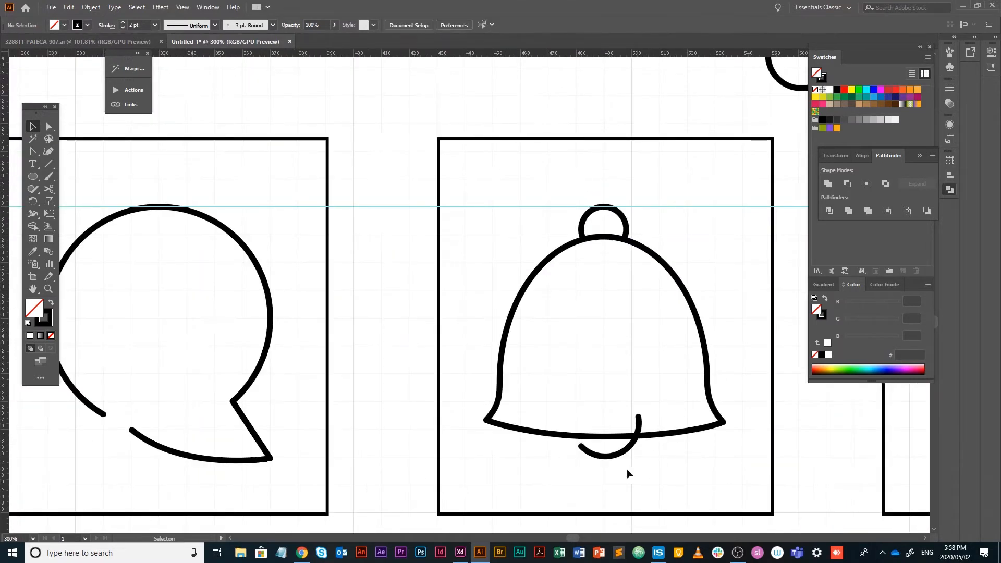
click(606, 458)
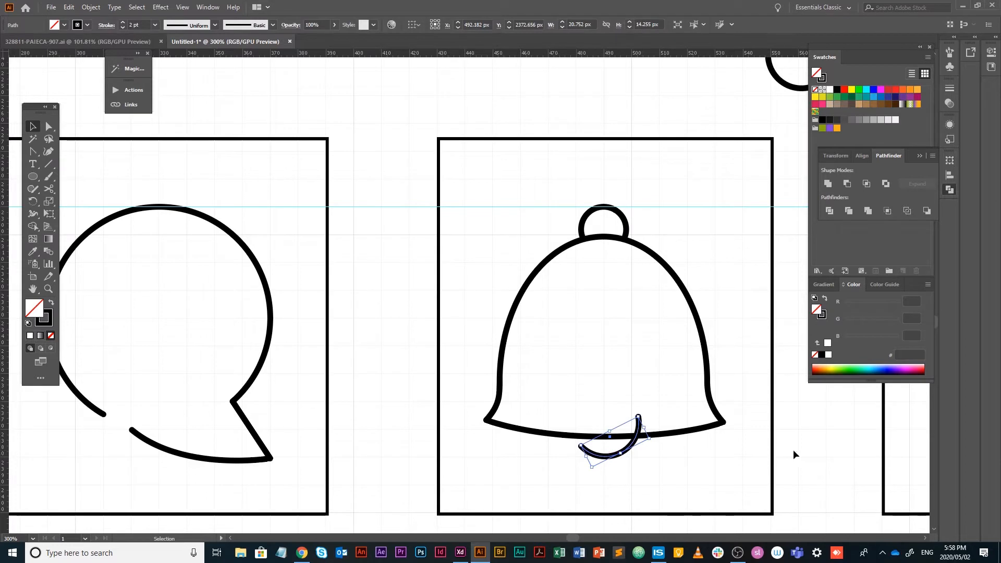
click(50, 190)
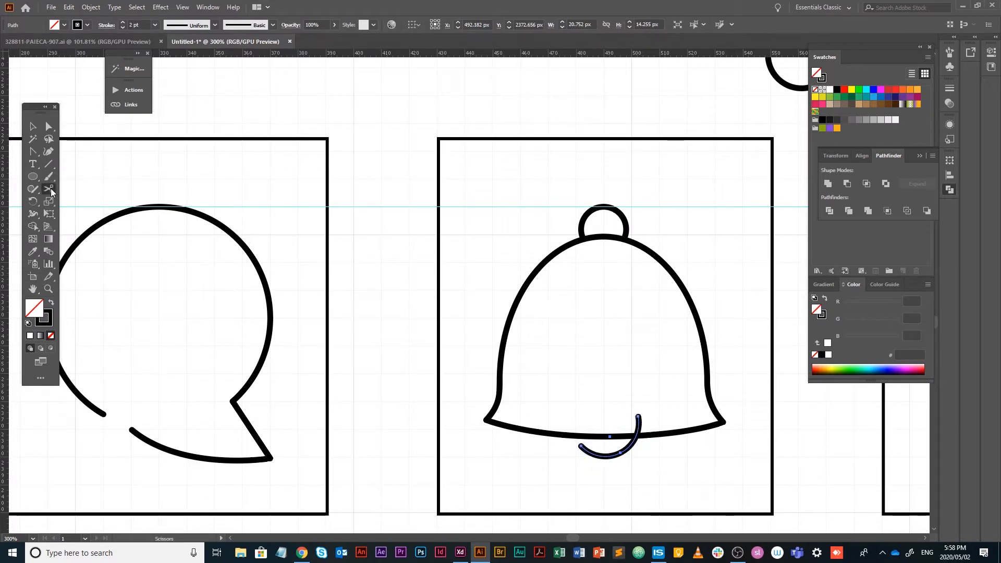
click(639, 434)
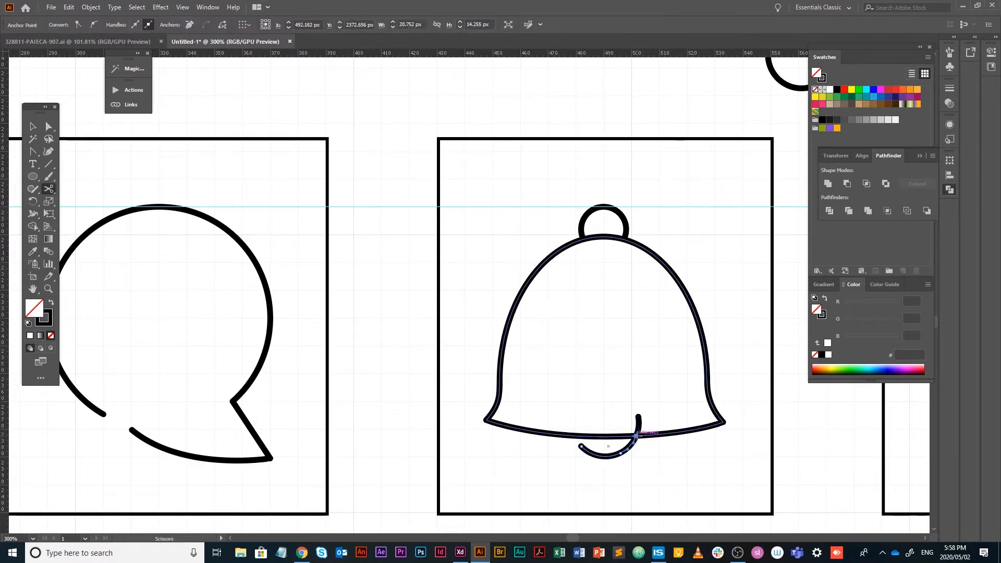
key(v)
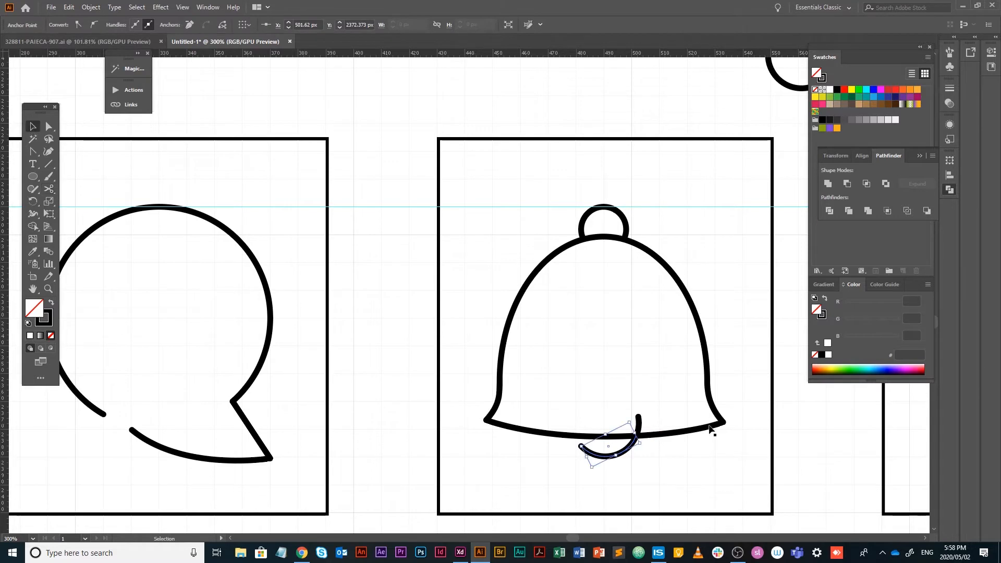
click(638, 421)
key(Delete)
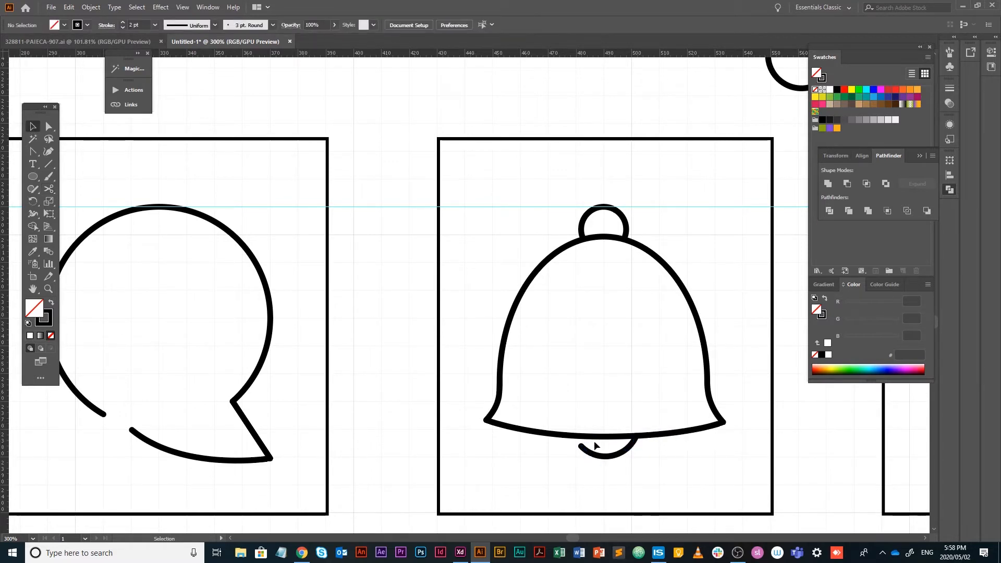
- Rotate the clapper arc slightly counterclockwise and shift it a little to the right and down beneath the bell's bottom edge
click(590, 457)
key(r)
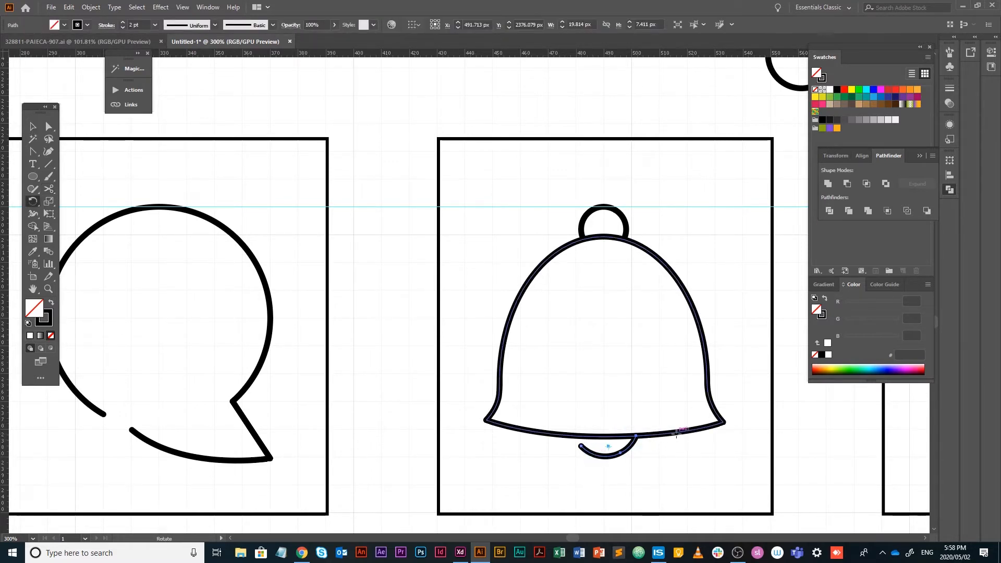
drag(671, 425, 663, 420)
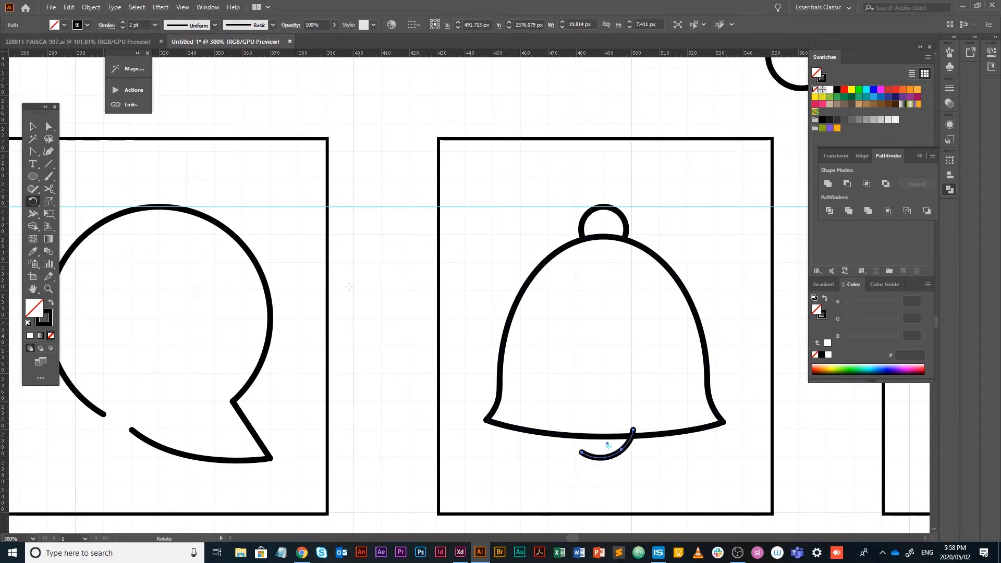
key(v)
click(714, 466)
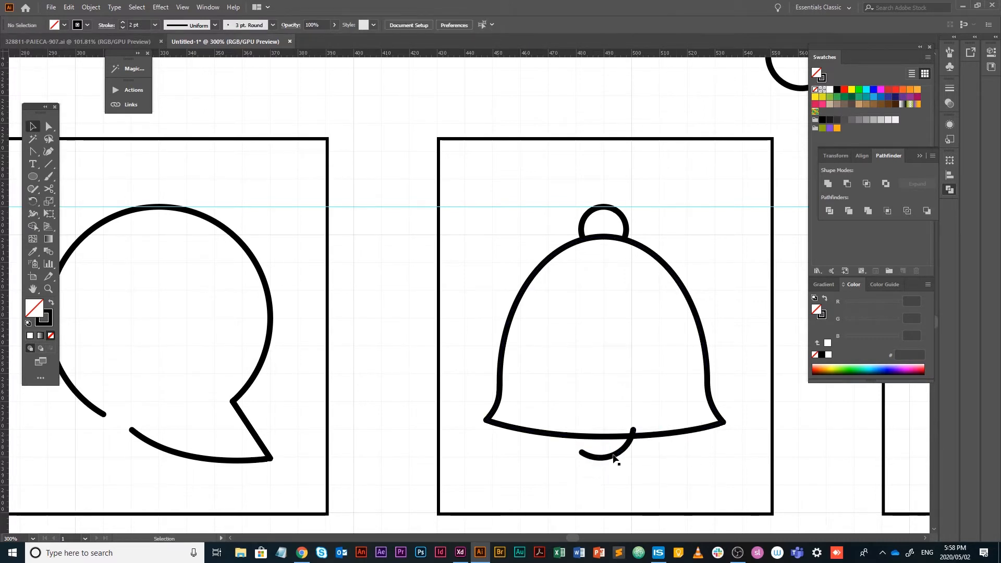
drag(613, 455, 632, 460)
click(690, 455)
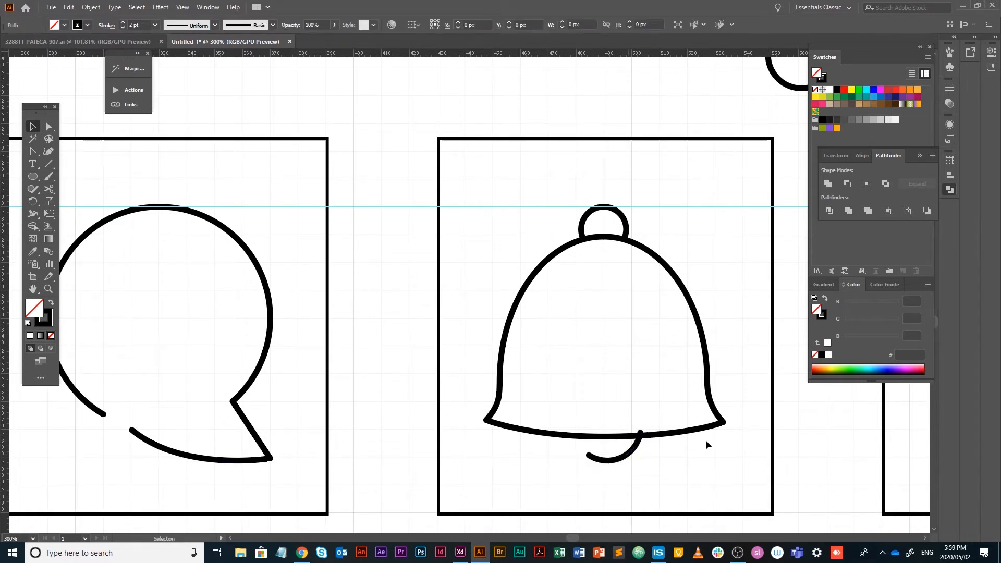
click(705, 440)
- Cut the clapper arc within the thickness of the bell's bottom edge and delete the rounded stub protruding above it
click(637, 445)
scroll(647, 427, up, 5)
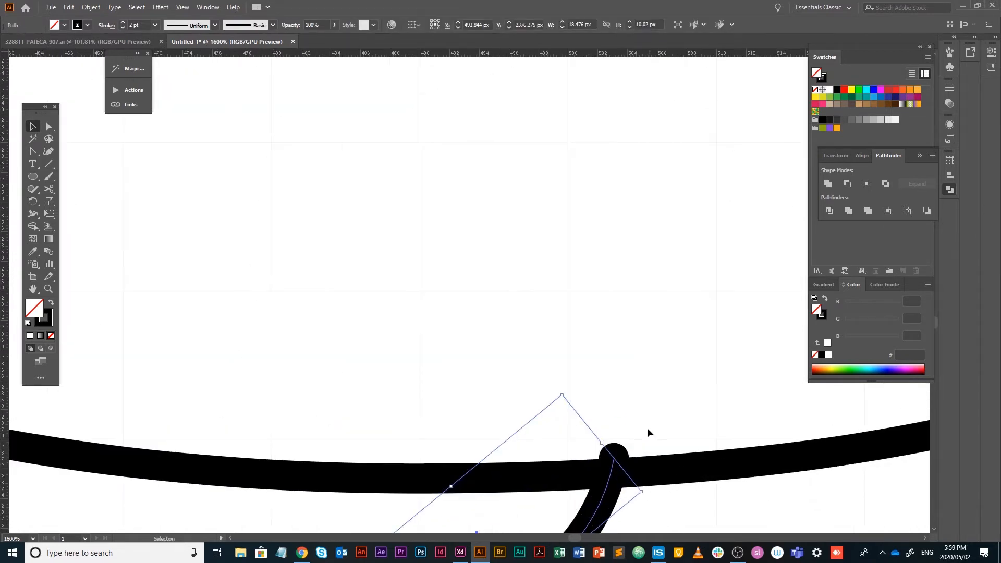
drag(670, 456, 684, 344)
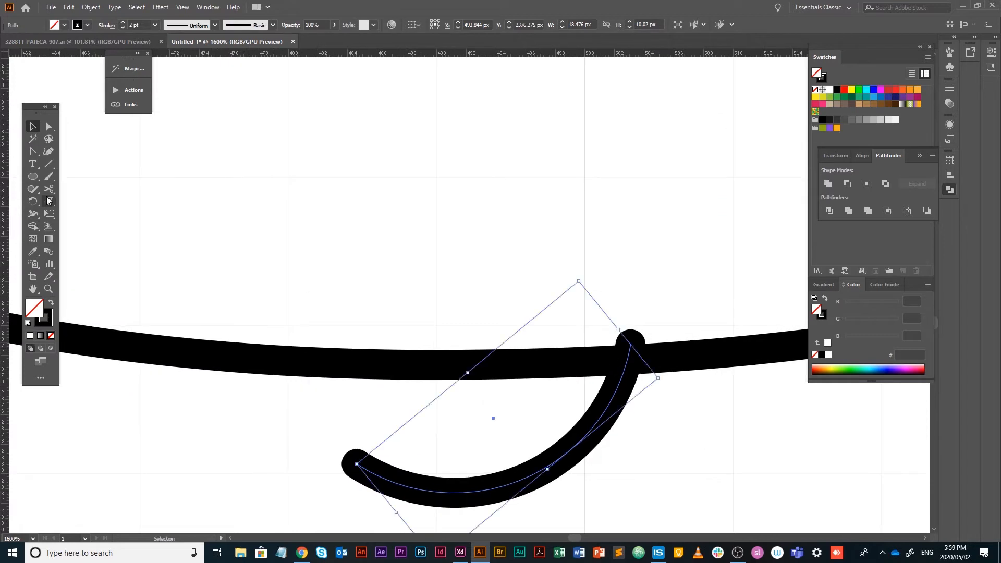
key(c)
click(630, 366)
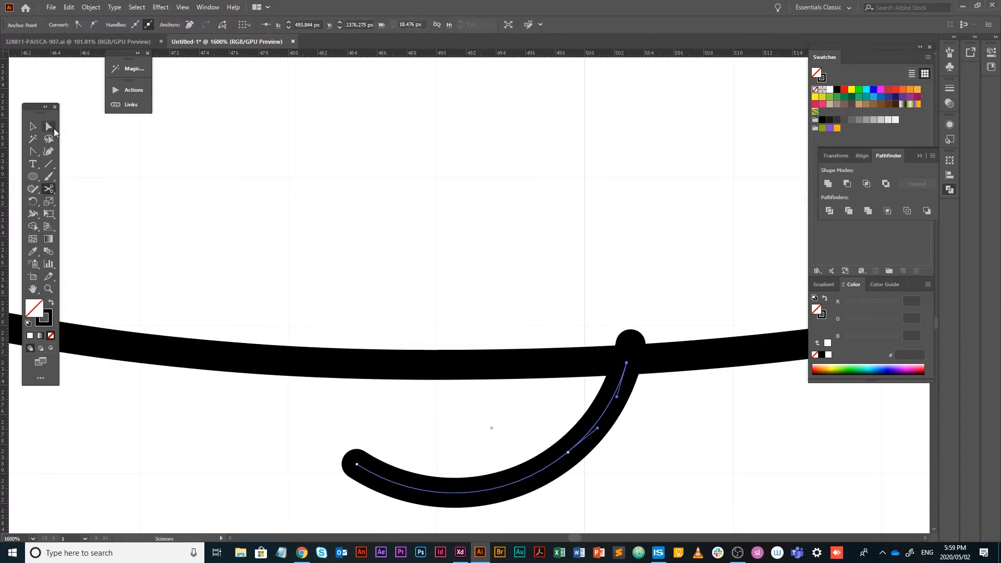
key(v)
click(546, 274)
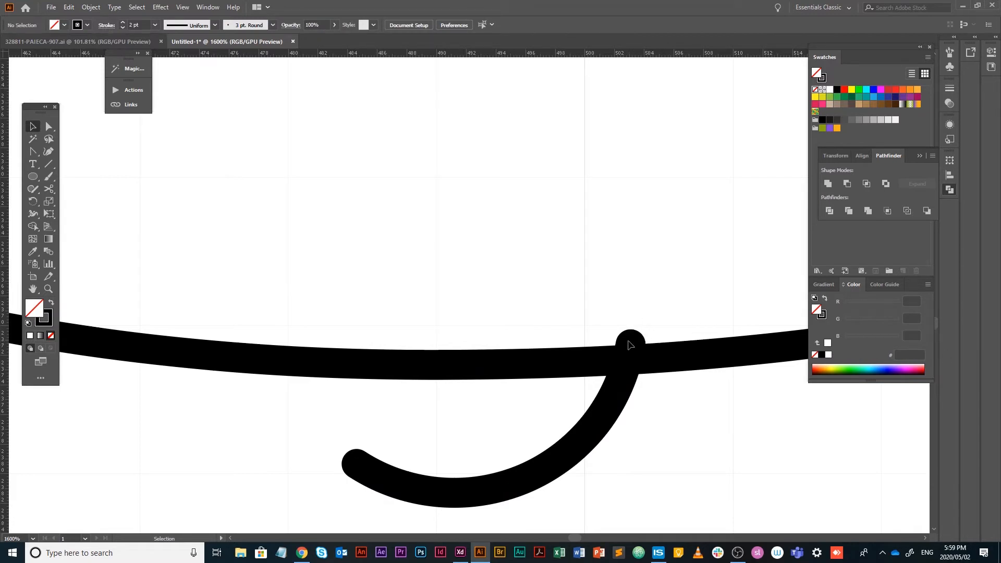
click(629, 349)
key(Delete)
- Move a spare circle over the bell's top loop and scale it down to about 17.9 px to match the loop
scroll(658, 318, down, 8)
drag(685, 289, 374, 317)
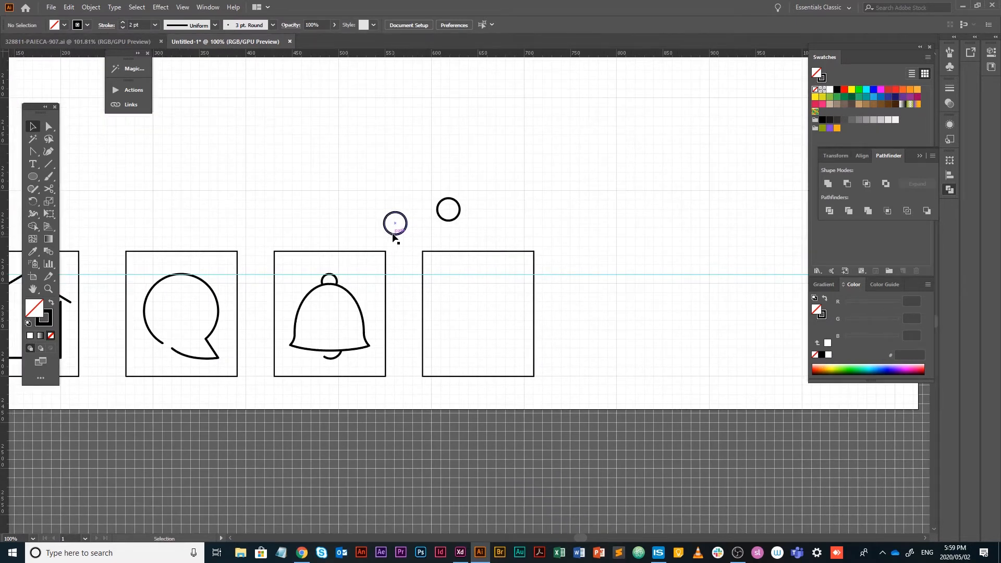
drag(393, 234, 687, 302)
scroll(381, 287, up, 5)
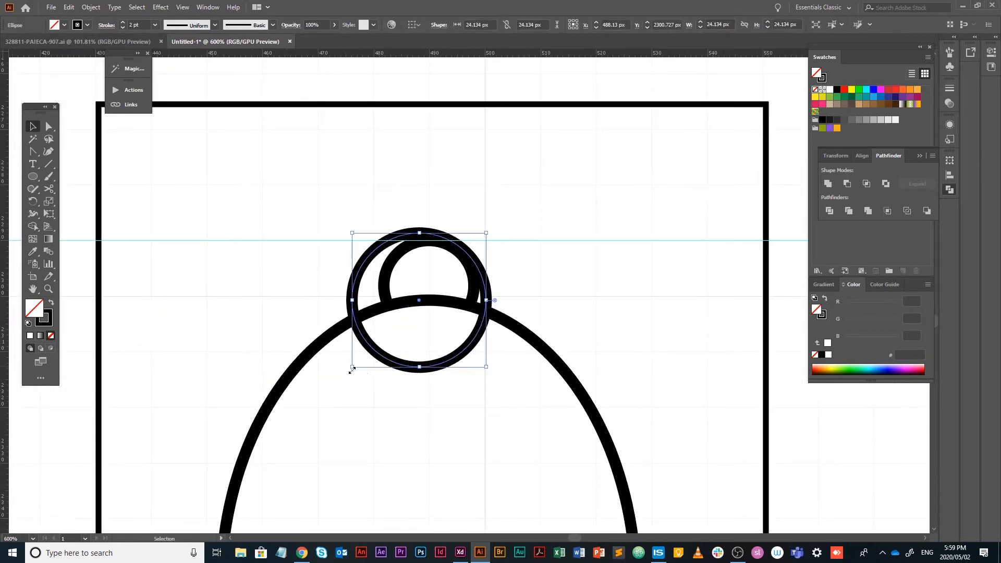
drag(351, 369, 381, 339)
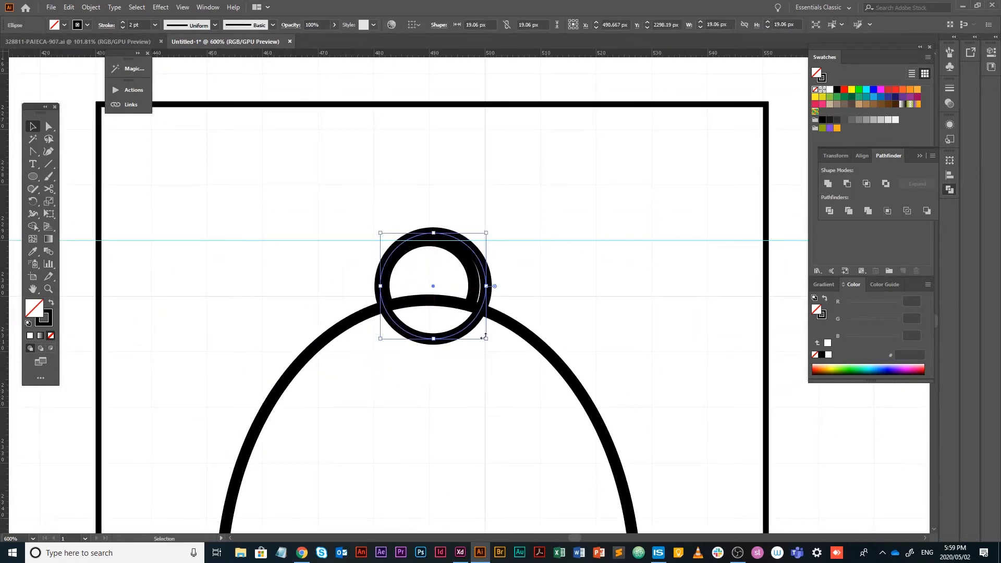
drag(486, 339, 481, 332)
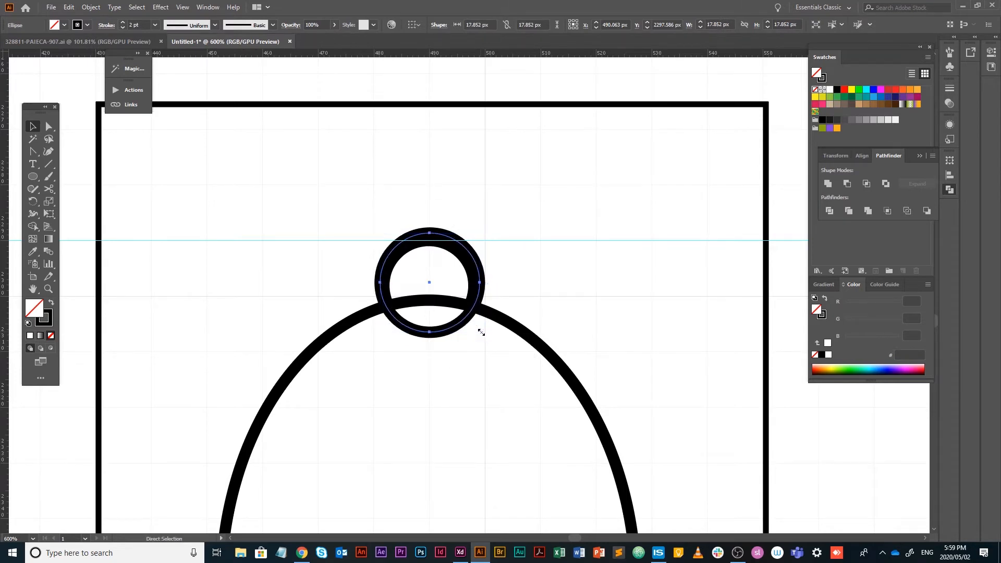
- Cut the resized circle from the bell and paste it into the empty fourth frame, centred with its top at the guide
key(Delete)
click(619, 297)
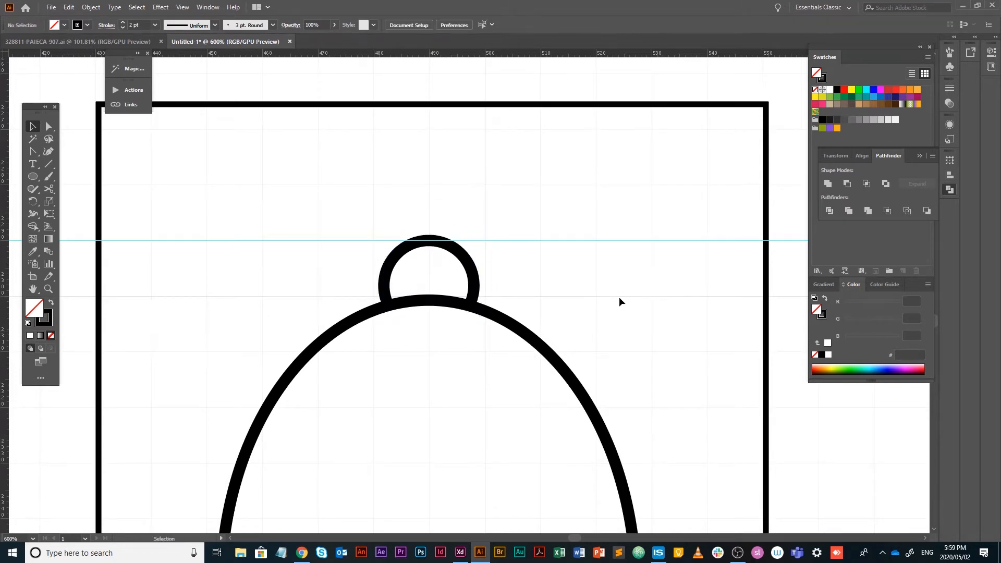
key(ctrl+0)
scroll(504, 368, up, 1)
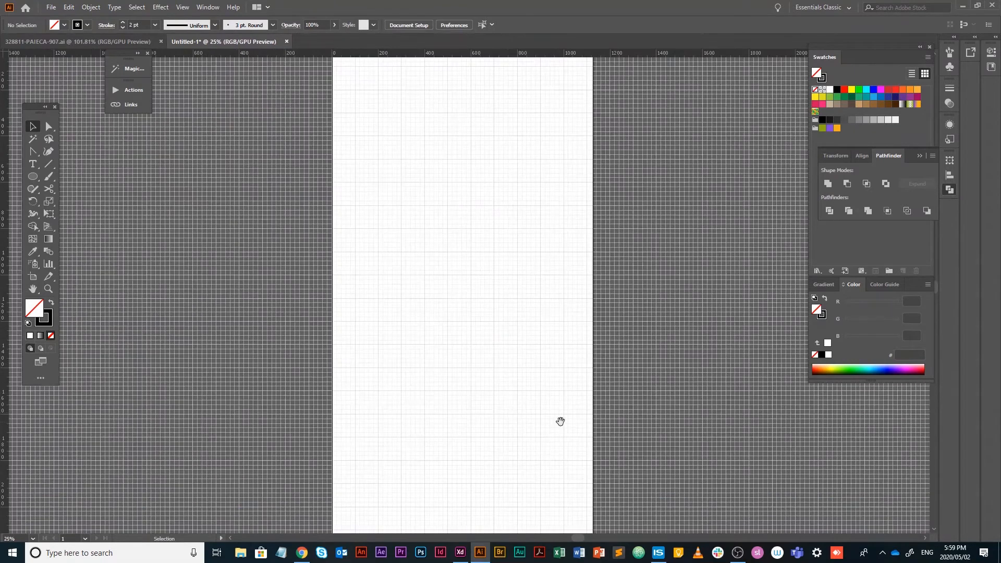
drag(444, 408, 454, 214)
scroll(511, 395, up, 6)
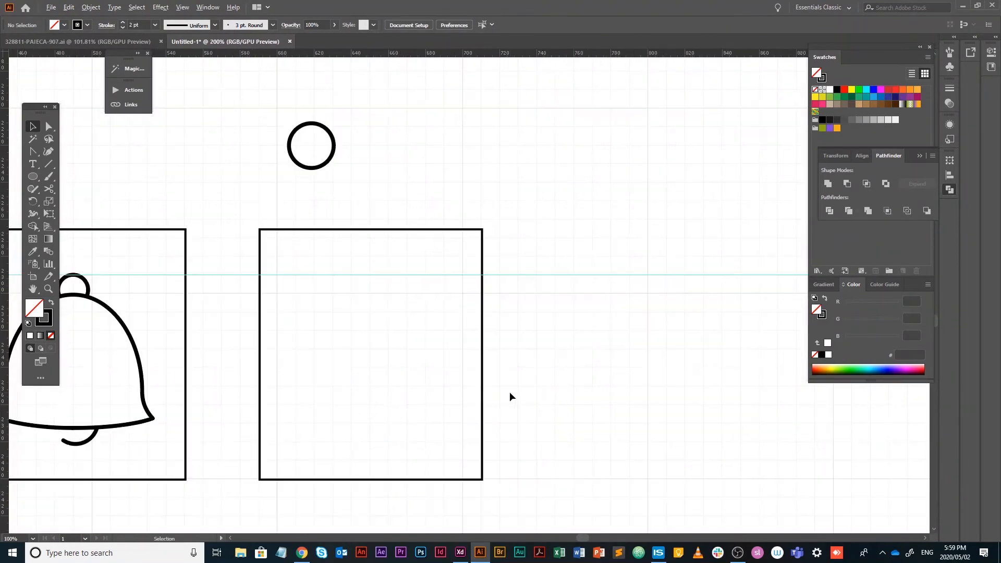
key(ctrl+v)
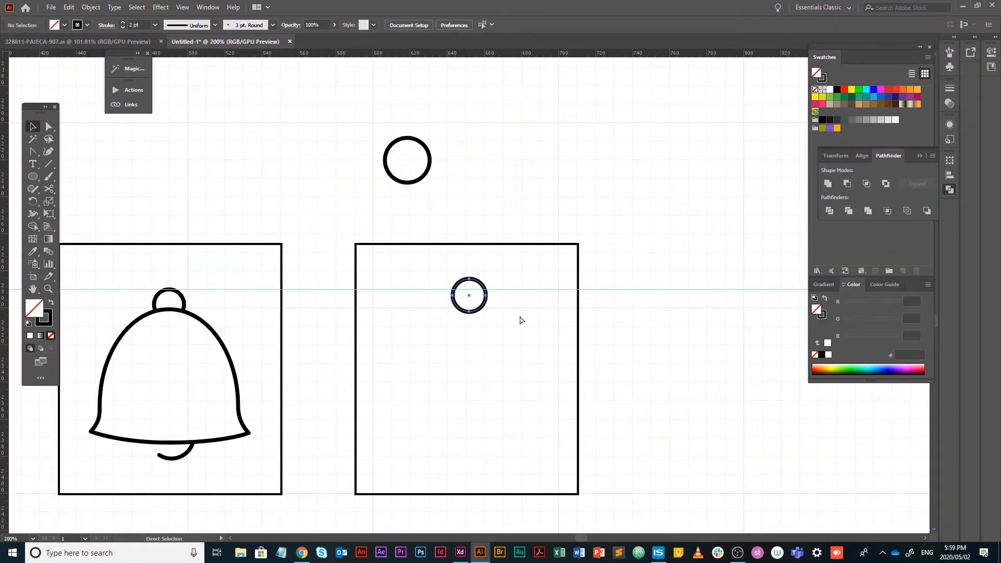
drag(481, 310, 480, 314)
click(511, 313)
- Draw an ellipse about 85.5 by 120.5 px centred directly beneath the head circle, and delete the spare circle above the frame
click(33, 179)
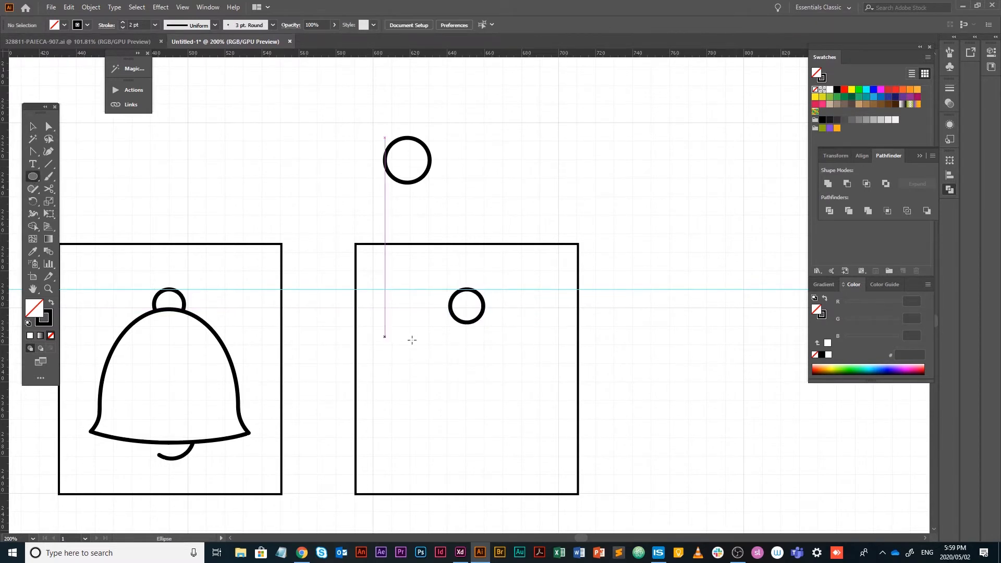
drag(410, 338, 569, 521)
click(32, 127)
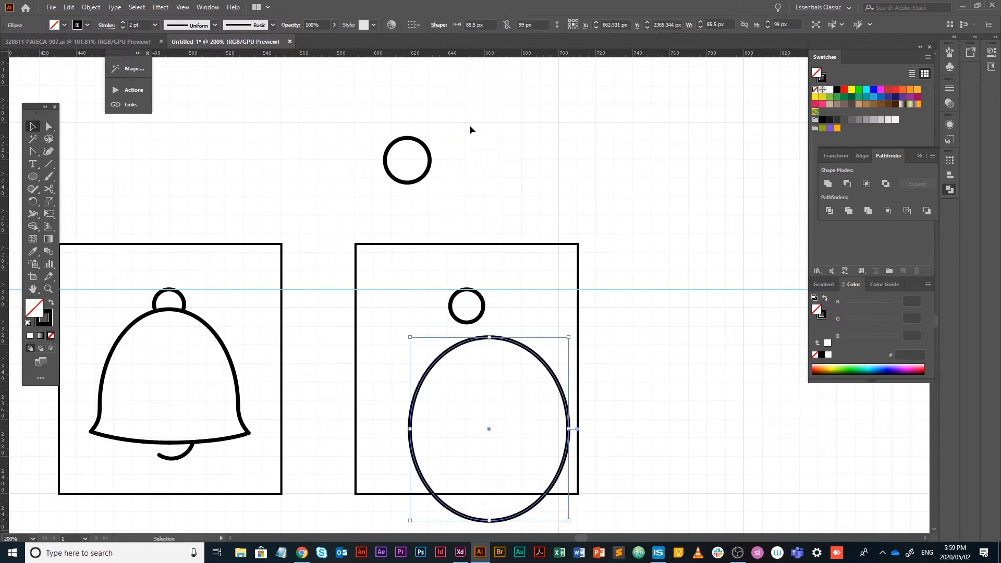
drag(464, 125, 326, 178)
drag(512, 342, 500, 334)
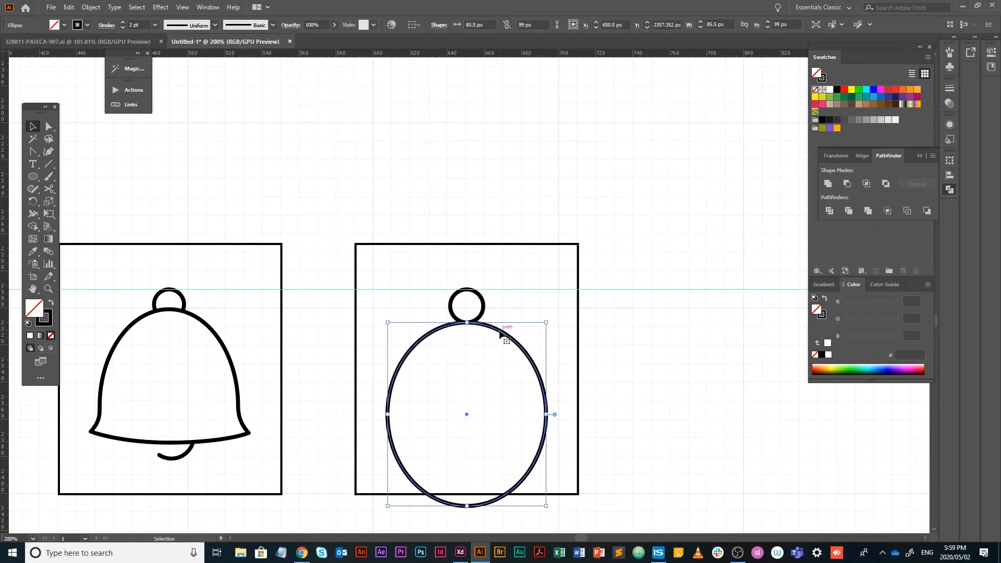
scroll(468, 436, down, 2)
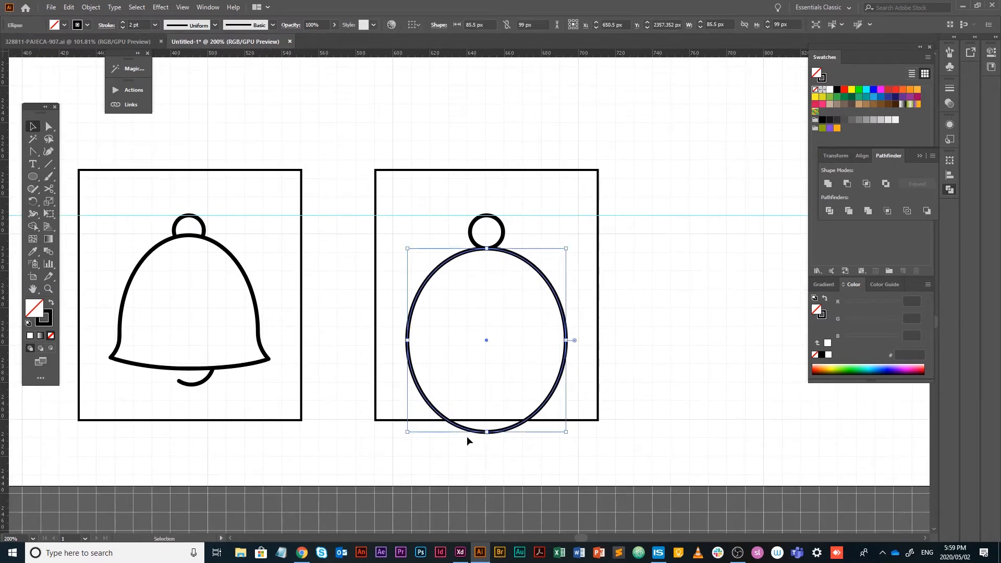
drag(488, 432, 487, 471)
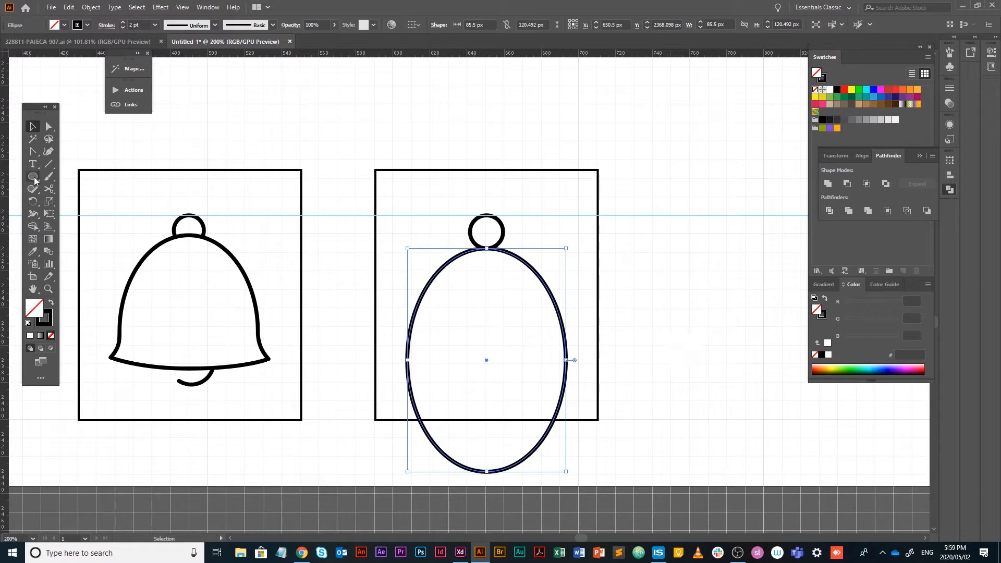
- Draw a rectangle about 138 by 55 px over the ellipse's lower part and subtract it with Minus Front
drag(32, 176, 78, 176)
mouse_move(625, 481)
mouse_down()
mouse_move(380, 413)
mouse_move(370, 381)
mouse_up()
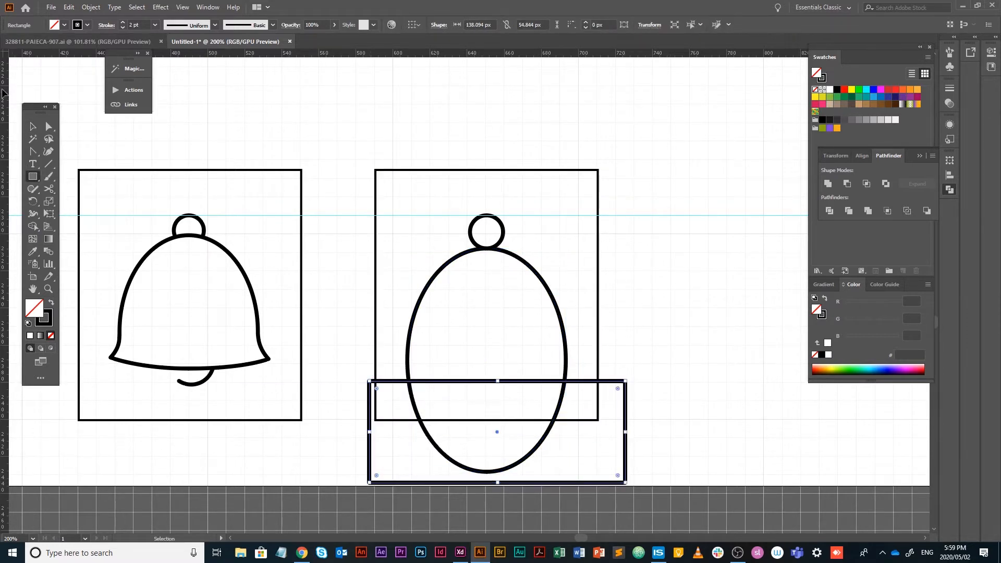
click(32, 126)
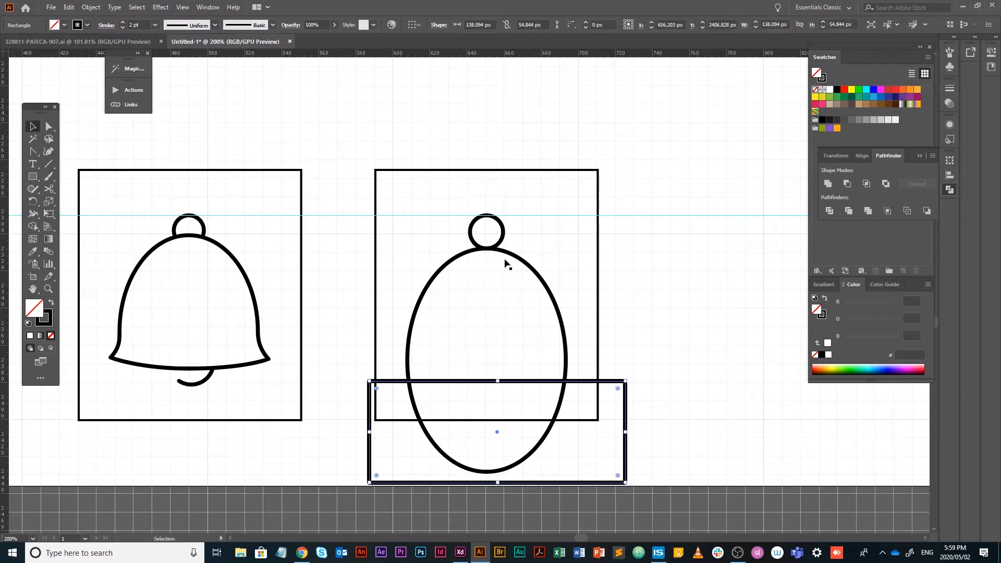
shift+click(565, 339)
click(848, 185)
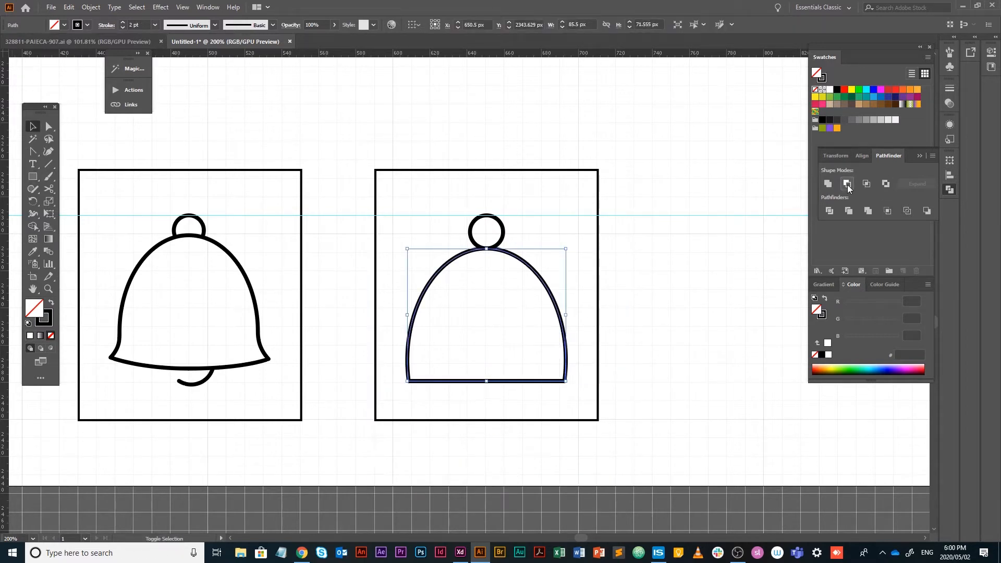
click(521, 375)
- Cut the shoulder shape's path at both bottom corners and delete the straight line between them
scroll(531, 358, up, 4)
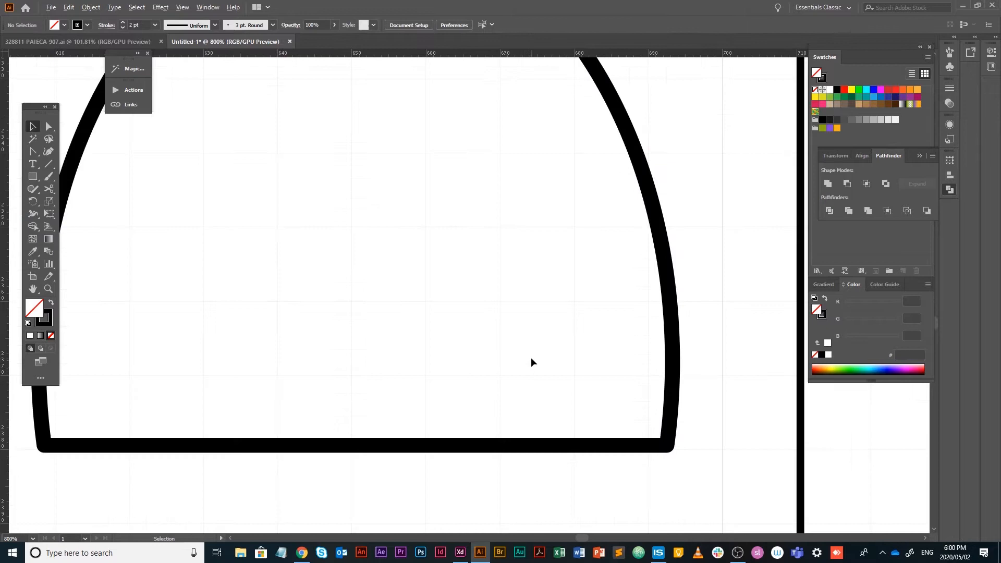
click(655, 448)
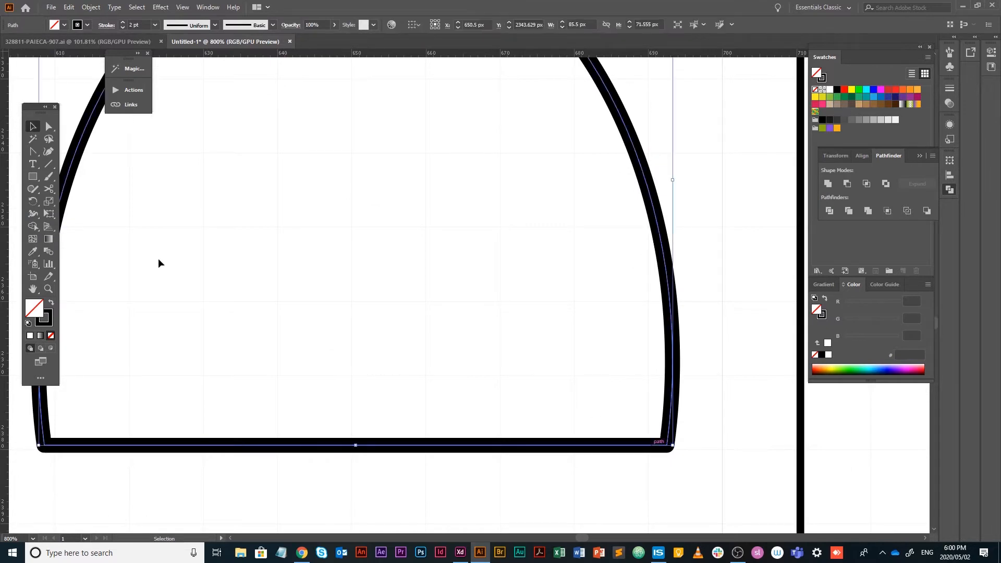
click(49, 191)
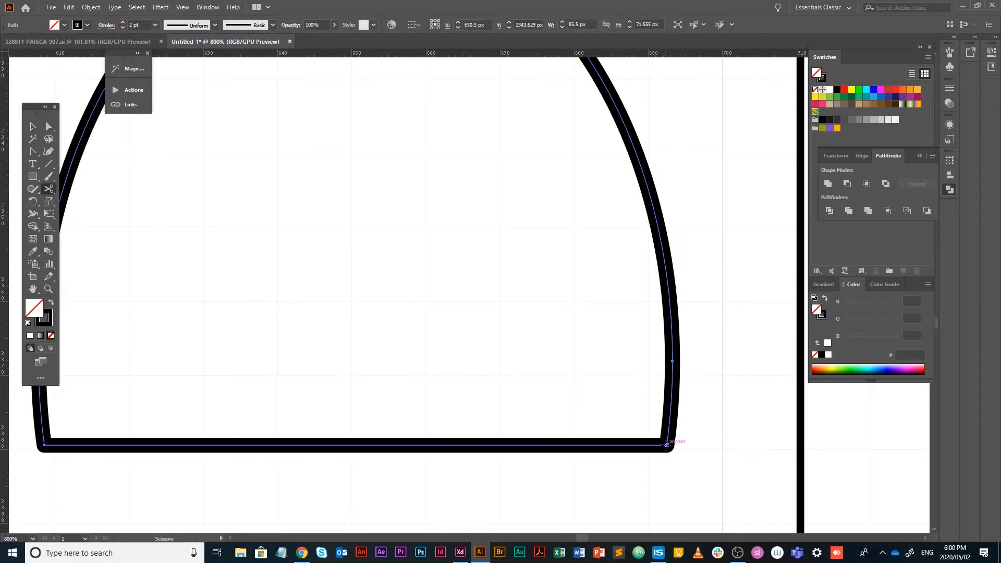
click(667, 445)
scroll(264, 417, left, 3)
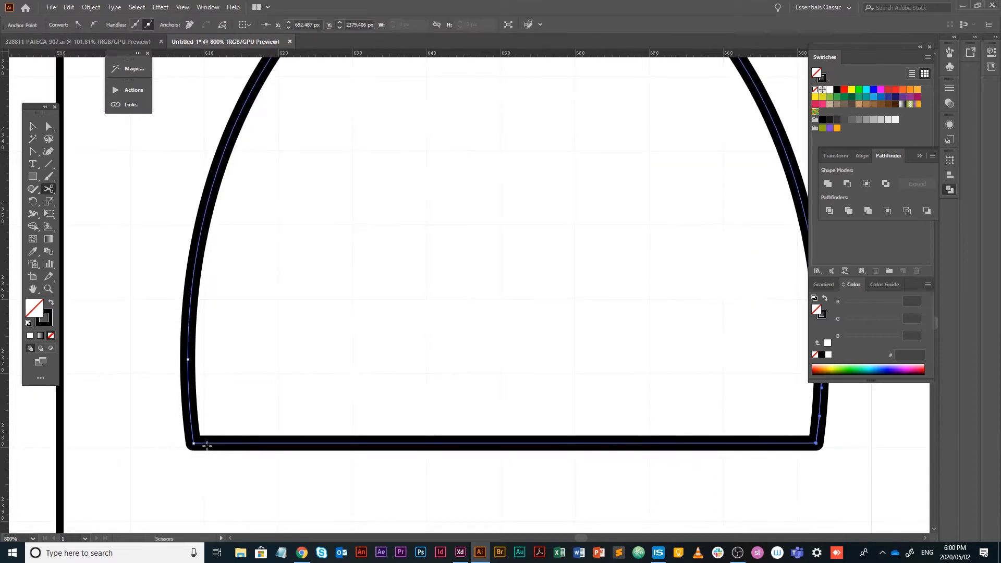
click(191, 442)
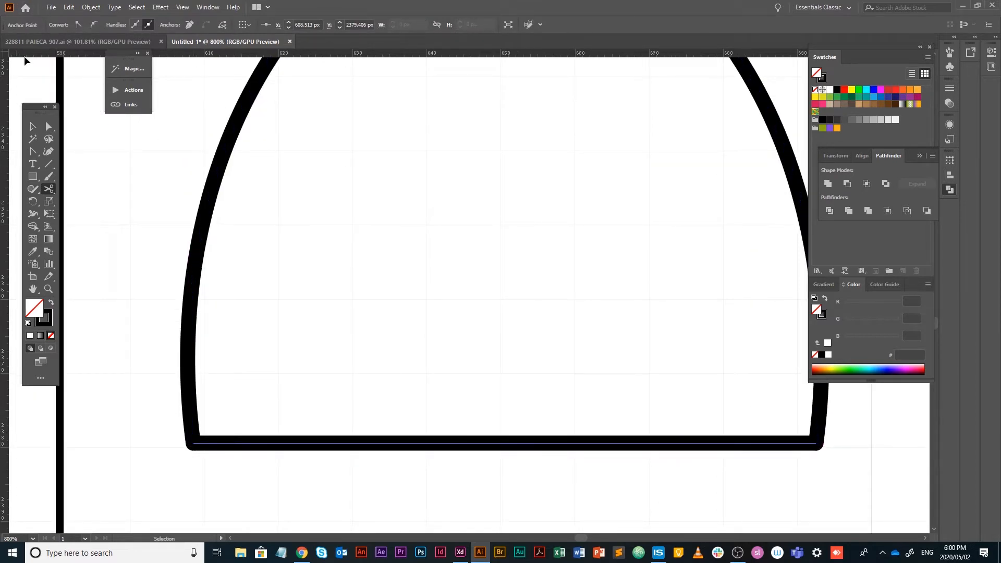
click(30, 127)
key(Delete)
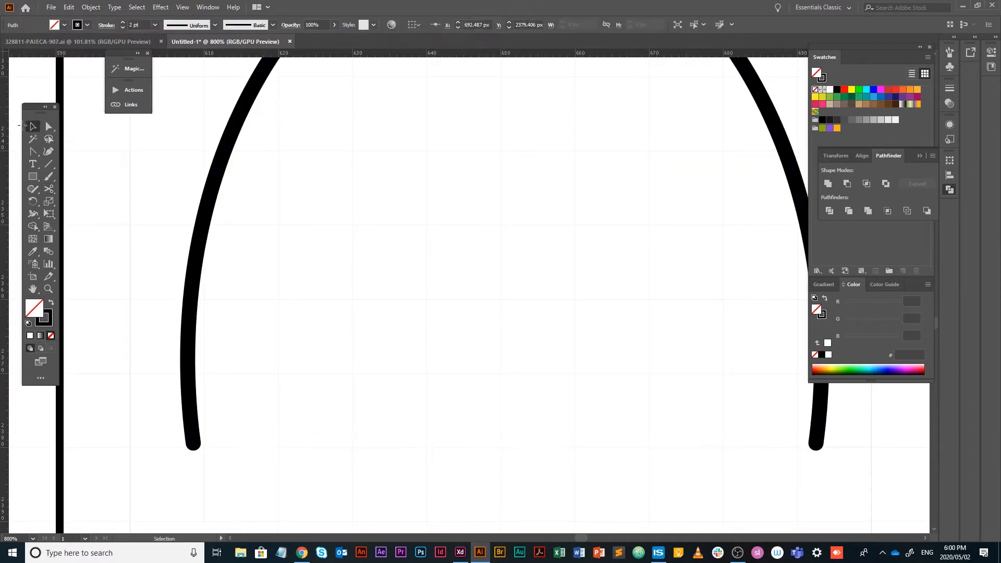
- Shorten the house's walls from the top to widen the gap beneath the roof, keeping the floor in place
scroll(419, 321, down, 5)
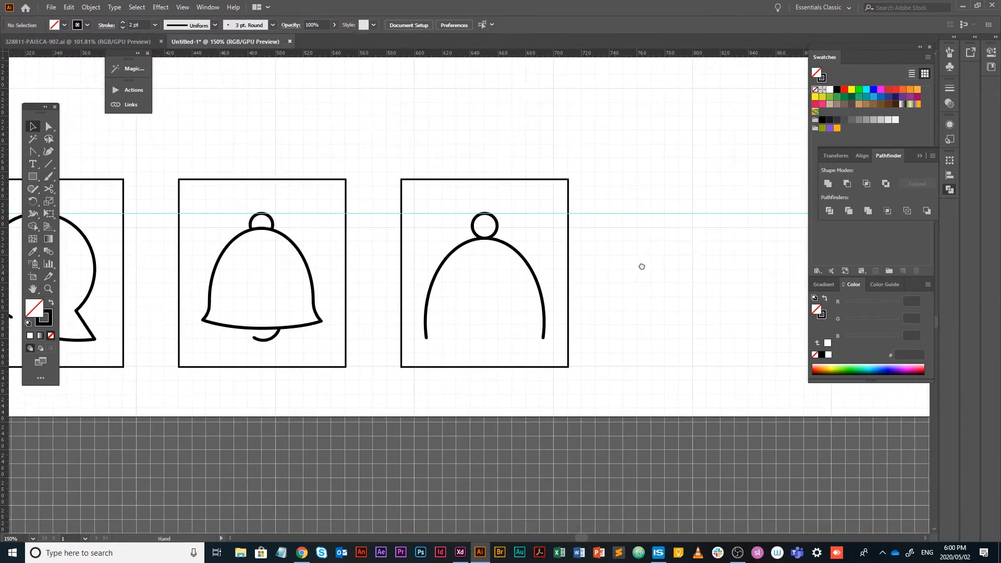
scroll(467, 274, down, 3)
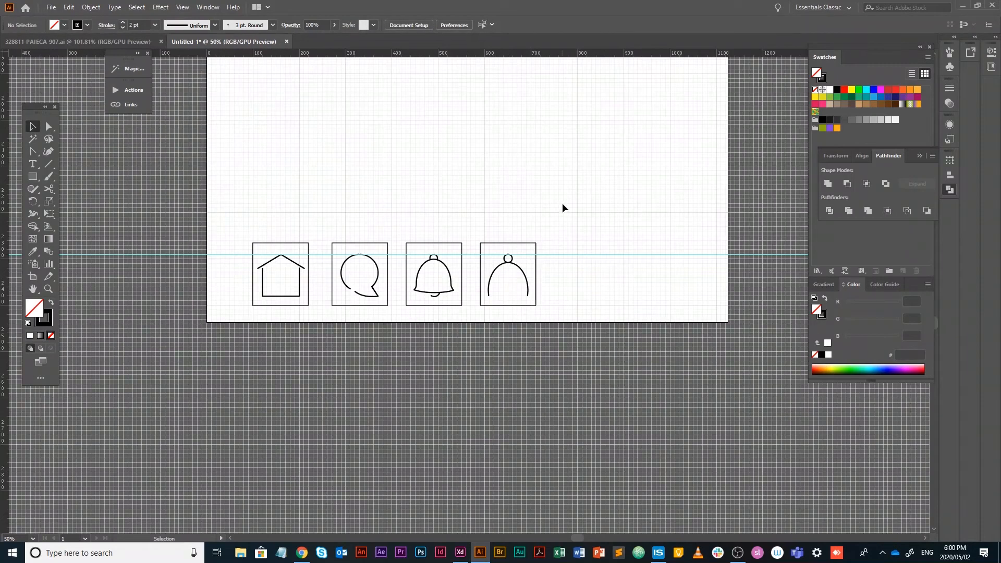
scroll(269, 219, up, 3)
scroll(264, 278, down, 2)
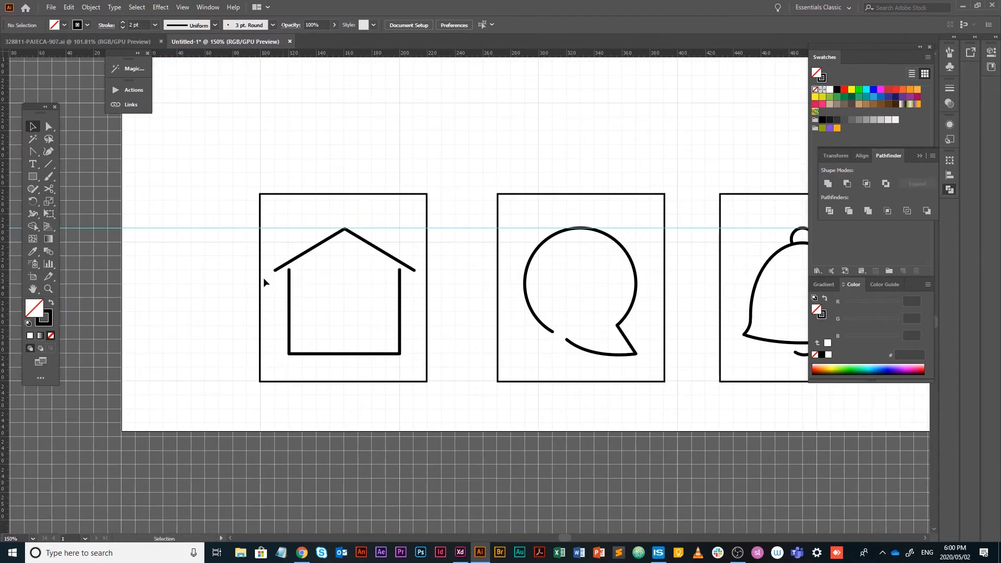
click(288, 275)
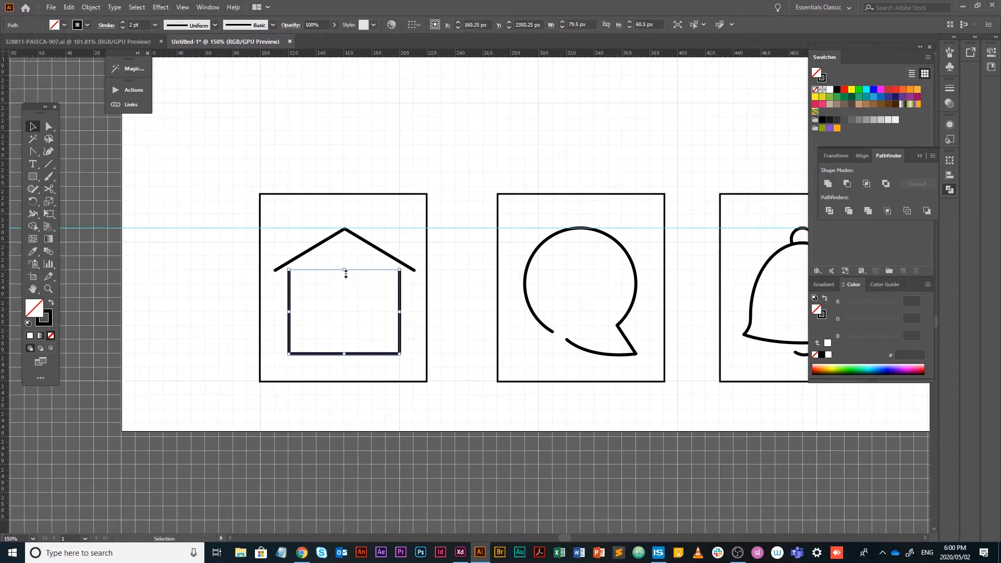
drag(345, 272, 345, 283)
click(398, 200)
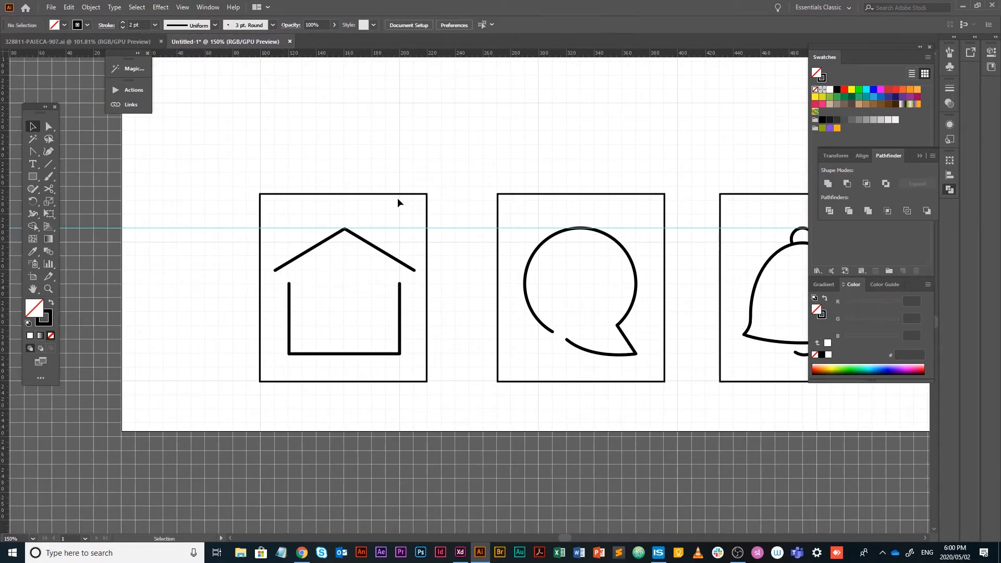
drag(603, 281, 454, 295)
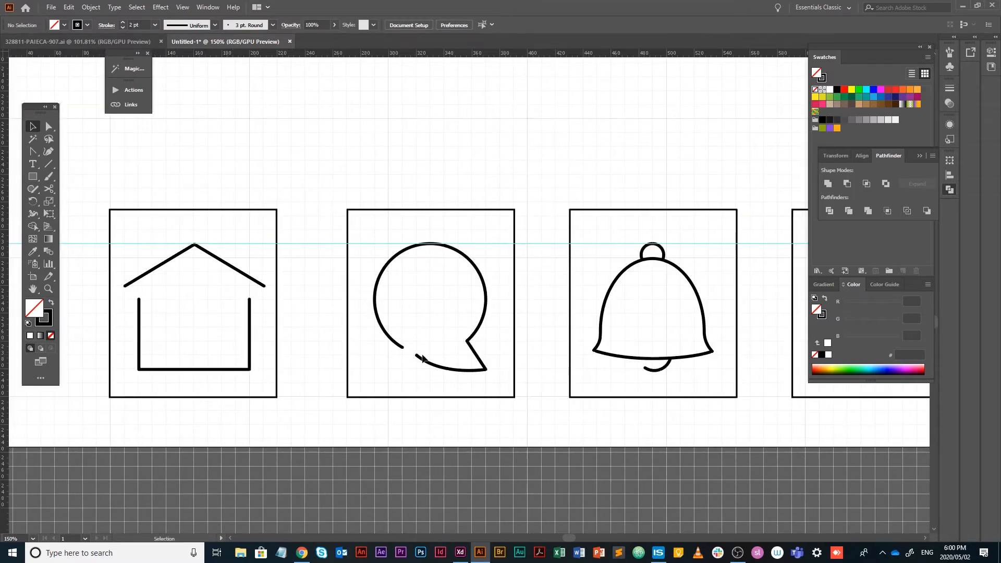
key(space)
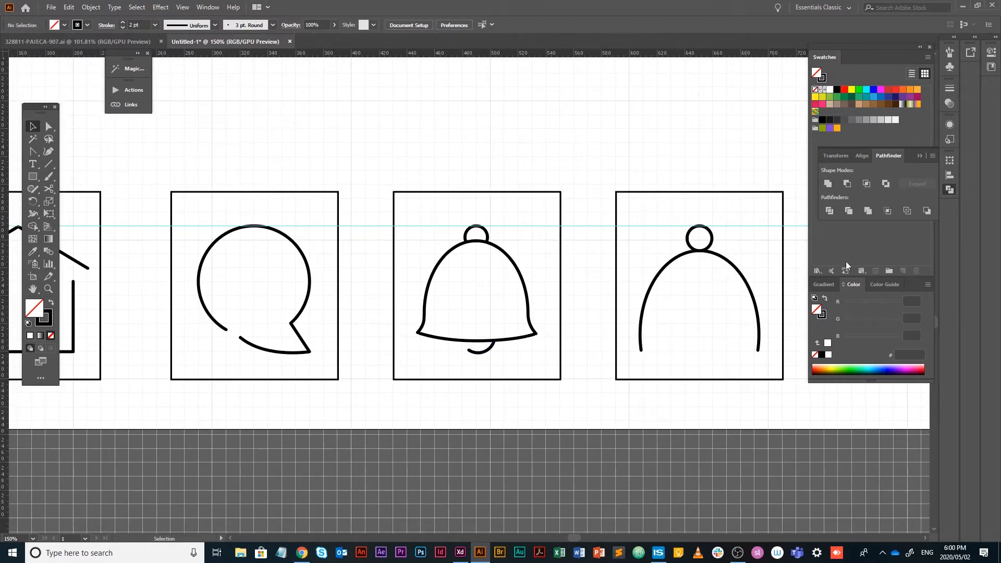
drag(429, 152, 614, 82)
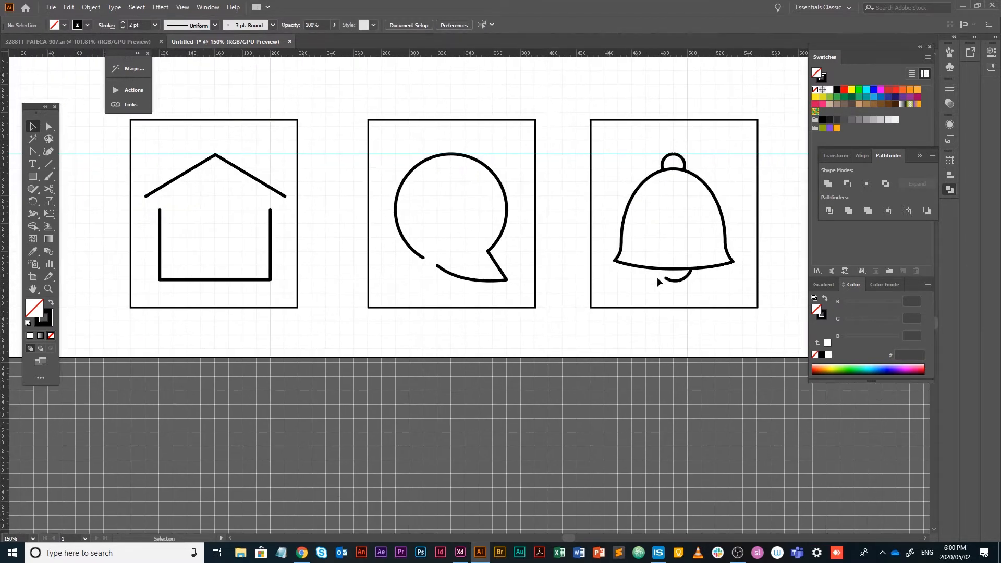
scroll(582, 260, down, 3)
drag(602, 205, 462, 293)
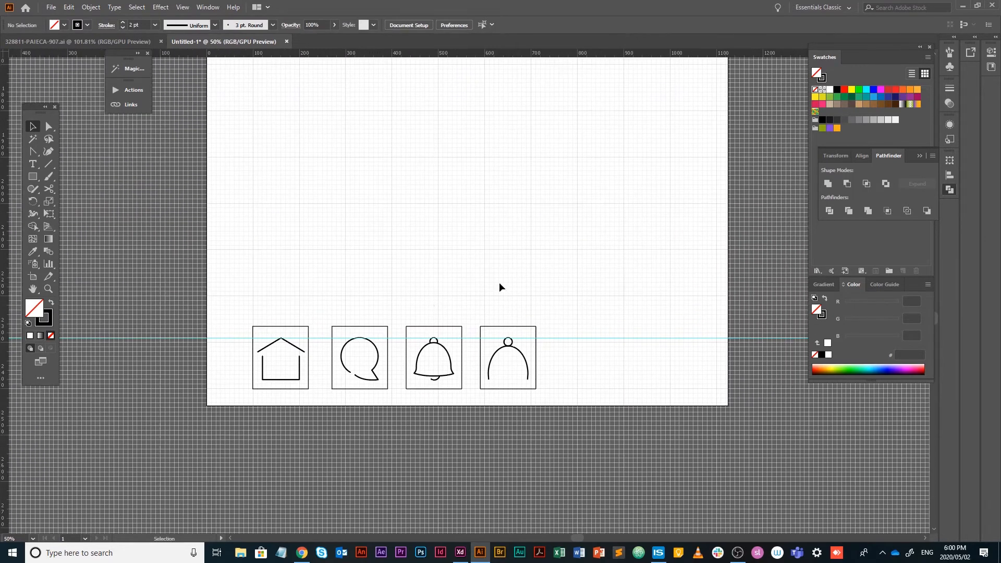
- Switch to Adobe XD, create a new iPhone X/XS/11 Pro document of 375 x 812 px, and maximize its window
key(alt+Tab)
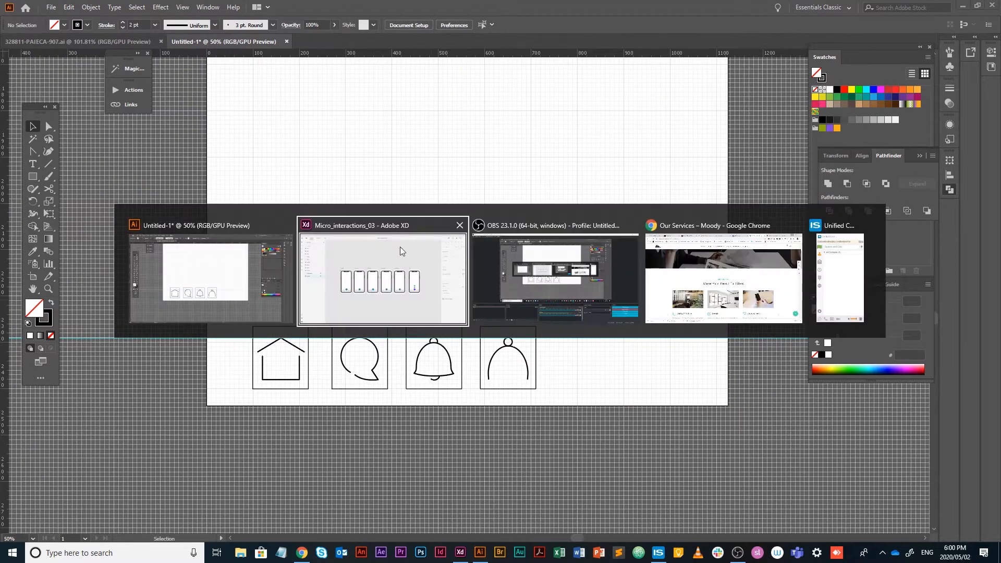
click(402, 248)
key(ctrl+n)
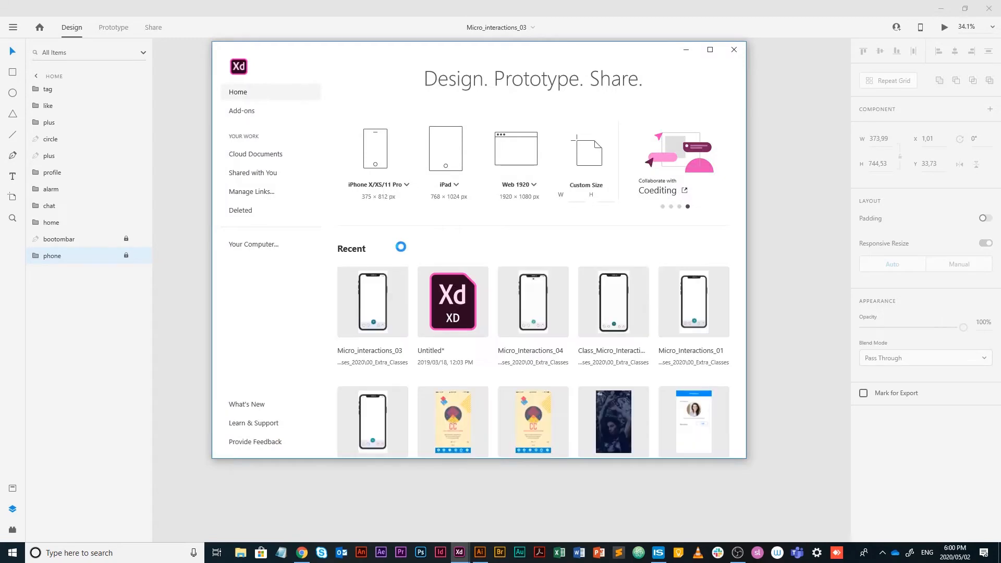
click(379, 160)
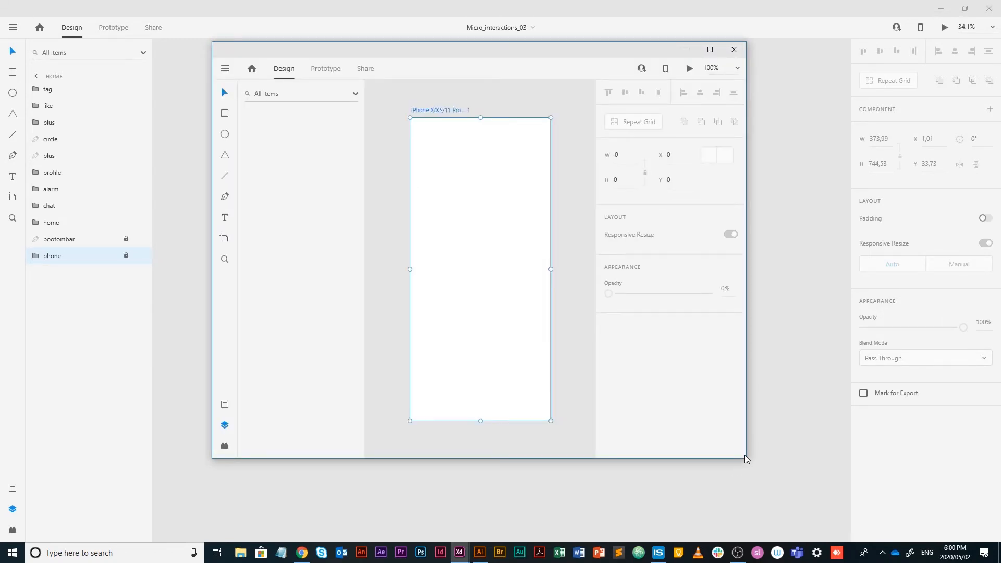
click(710, 50)
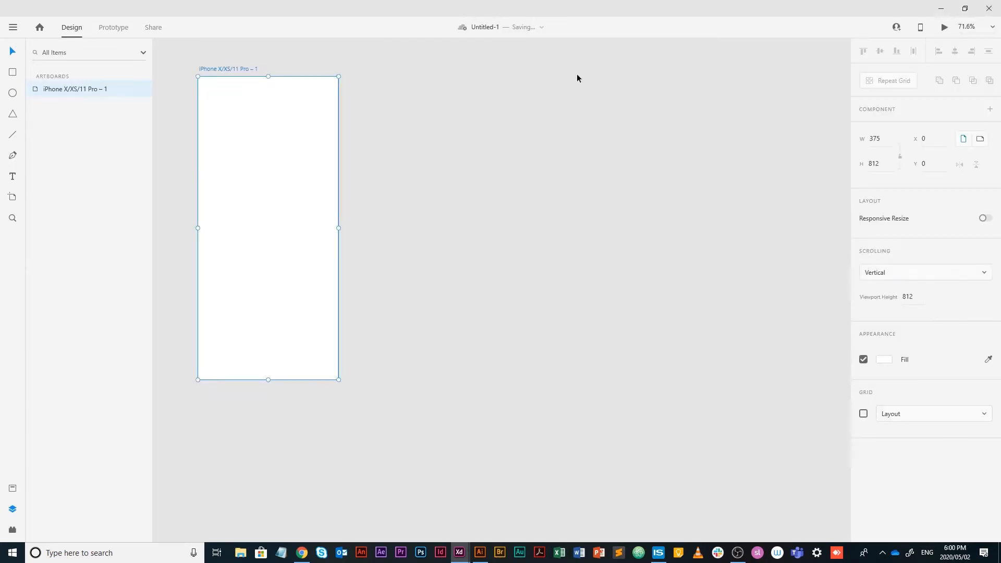
- Rename the artboard as home
drag(280, 171, 384, 284)
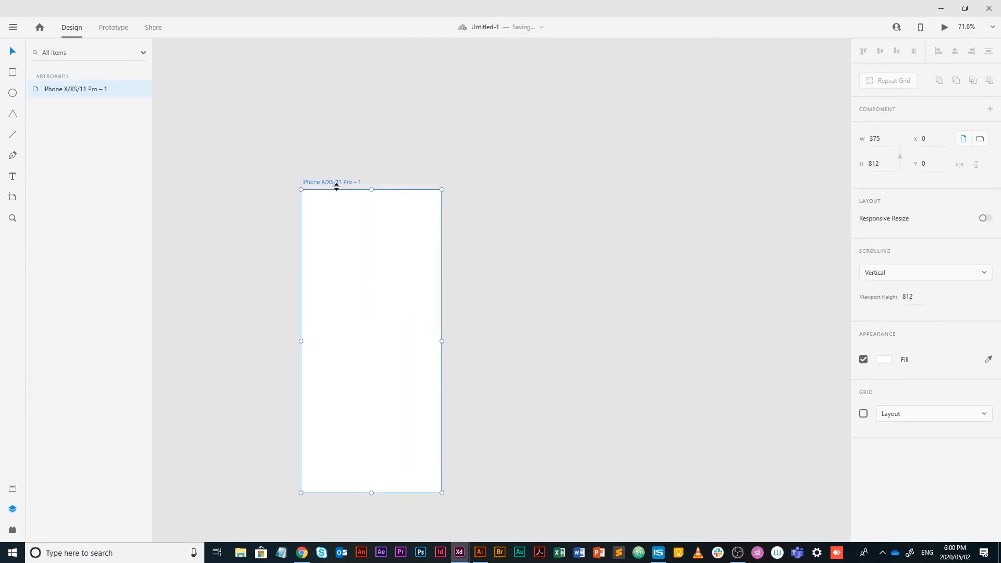
double_click(336, 183)
text(mao)
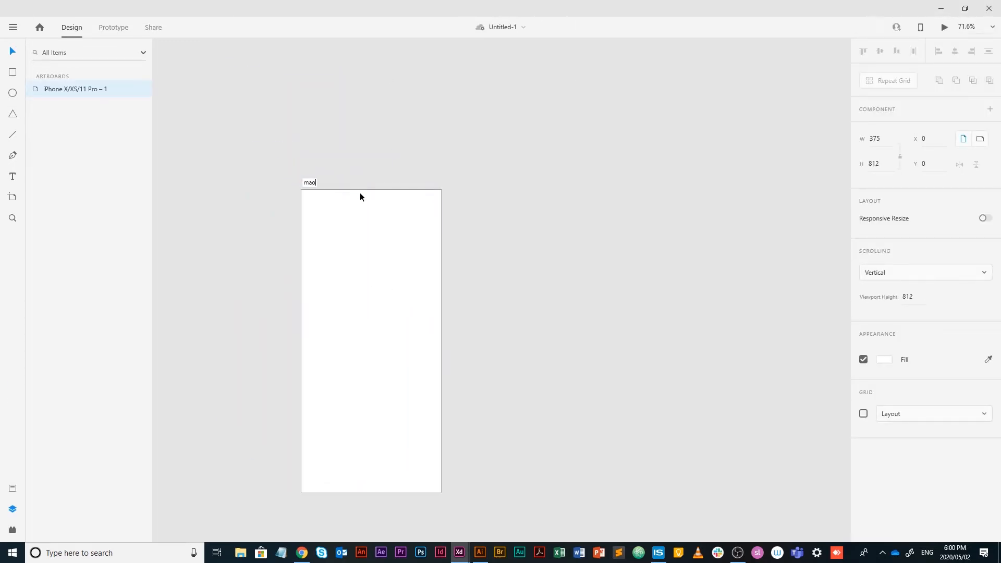
key(BackSpace)
key(BackSpace)
key(BackSpace)
text(home)
key(Return)
- Copy the whole phone mockup from 328811-PAIECA-907.ai in Illustrator and paste it onto the home artboard in Adobe XD
key(alt+Tab)
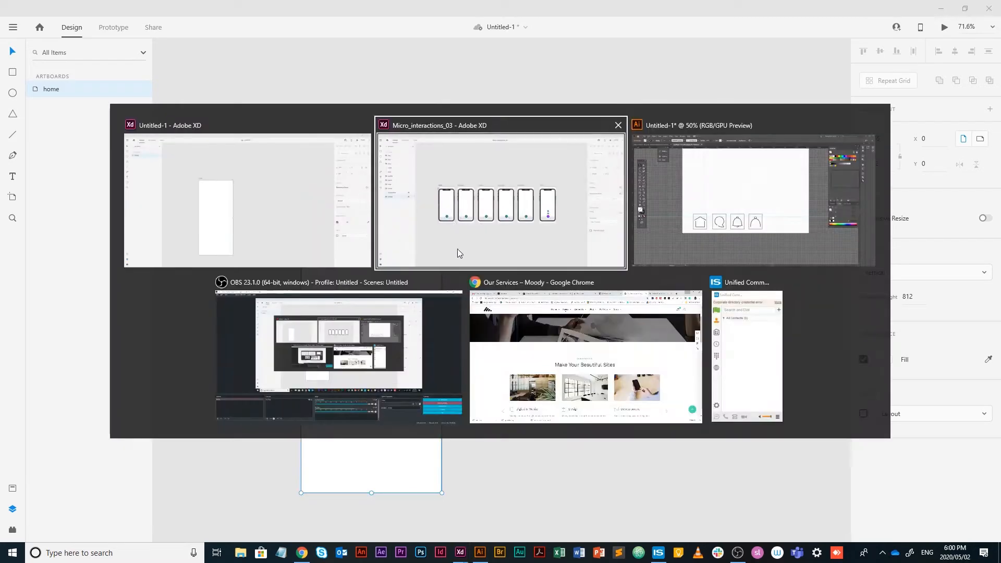
click(779, 194)
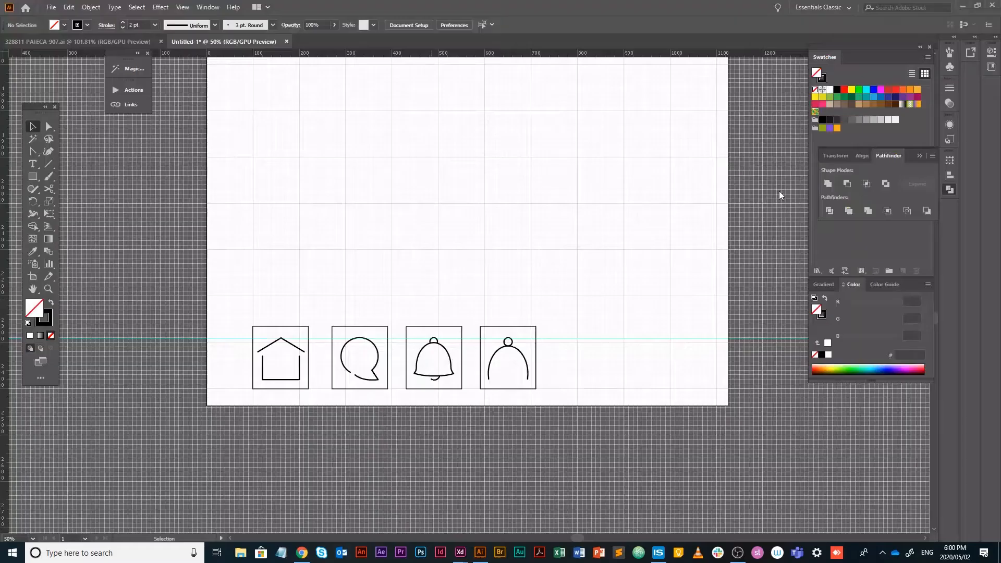
click(100, 46)
click(414, 139)
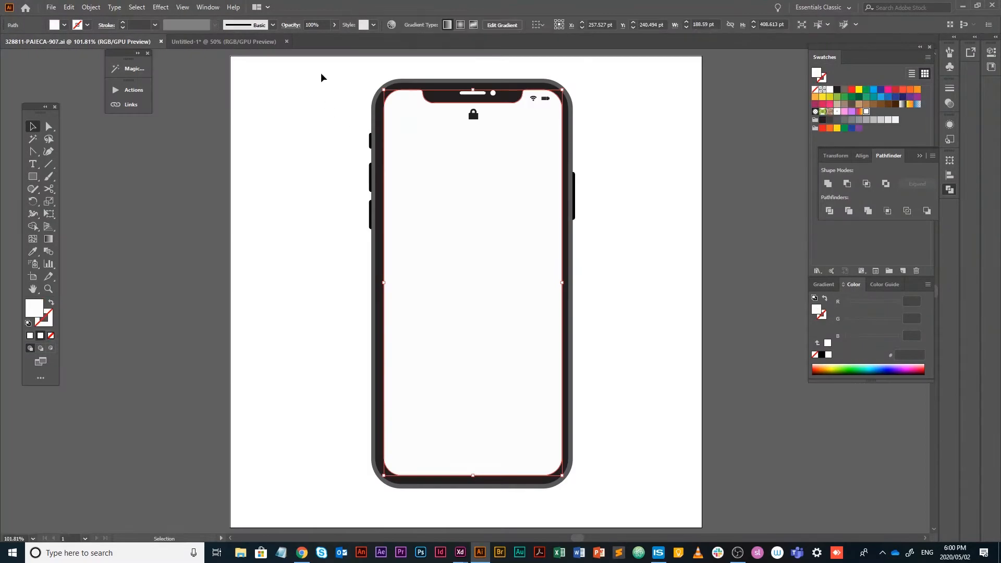
drag(322, 76, 619, 411)
scroll(620, 440, down, 3)
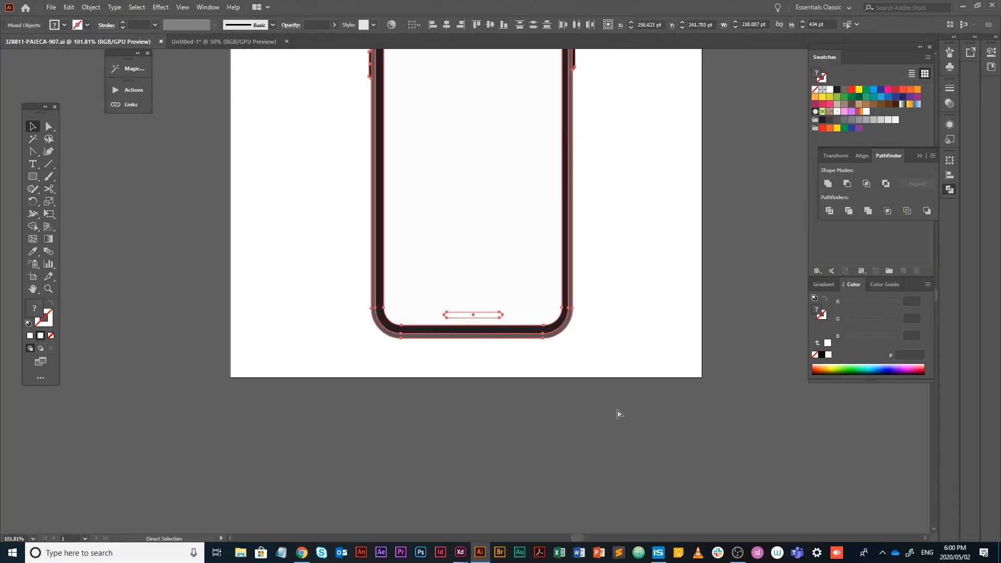
key(alt+Tab)
click(475, 235)
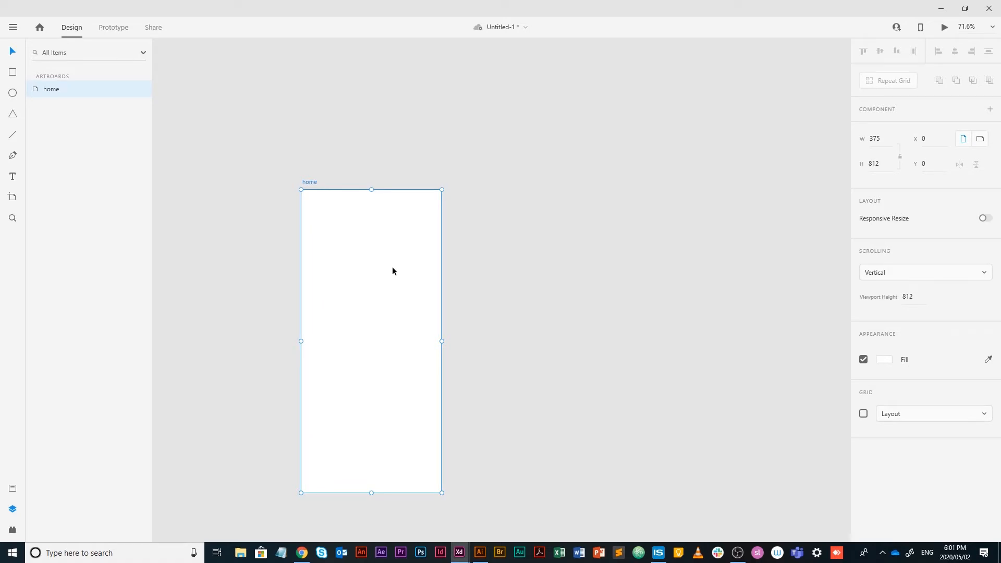
key(ctrl+v)
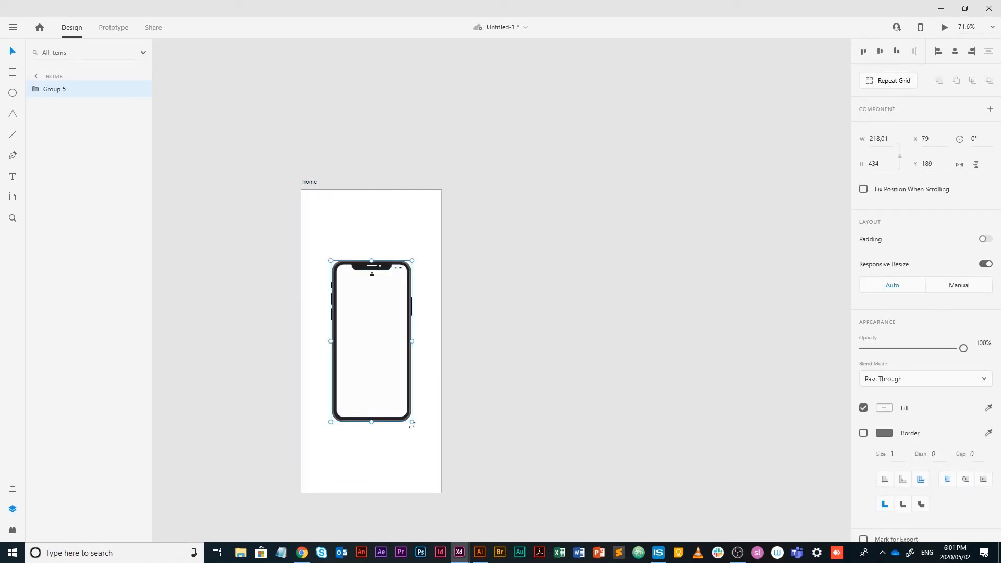
- Enlarge the phone mockup to about 368 by 733 px so it nearly spans the artboard's width, and nudge it 1 px left
drag(412, 422, 447, 472)
drag(329, 258, 302, 200)
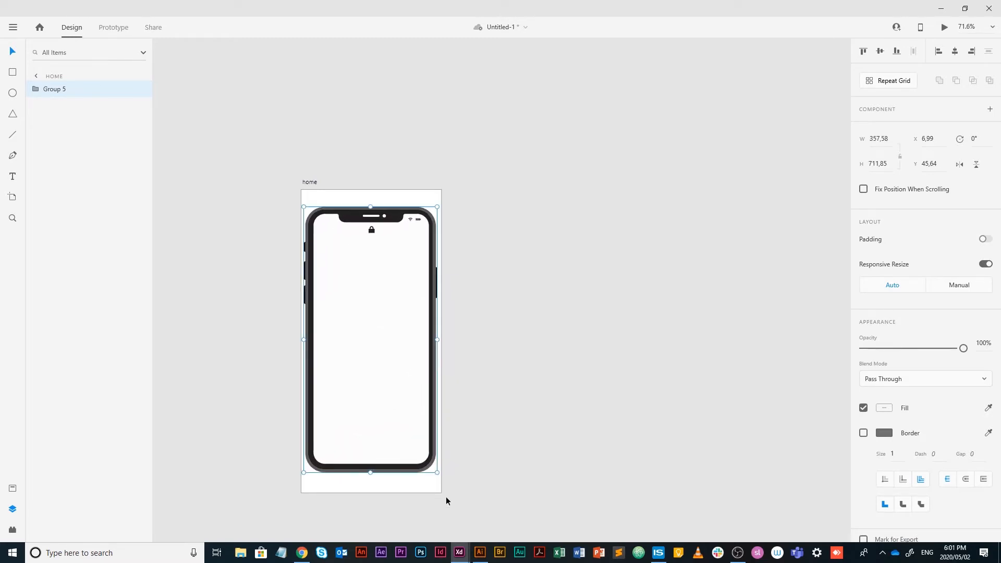
drag(437, 473, 442, 480)
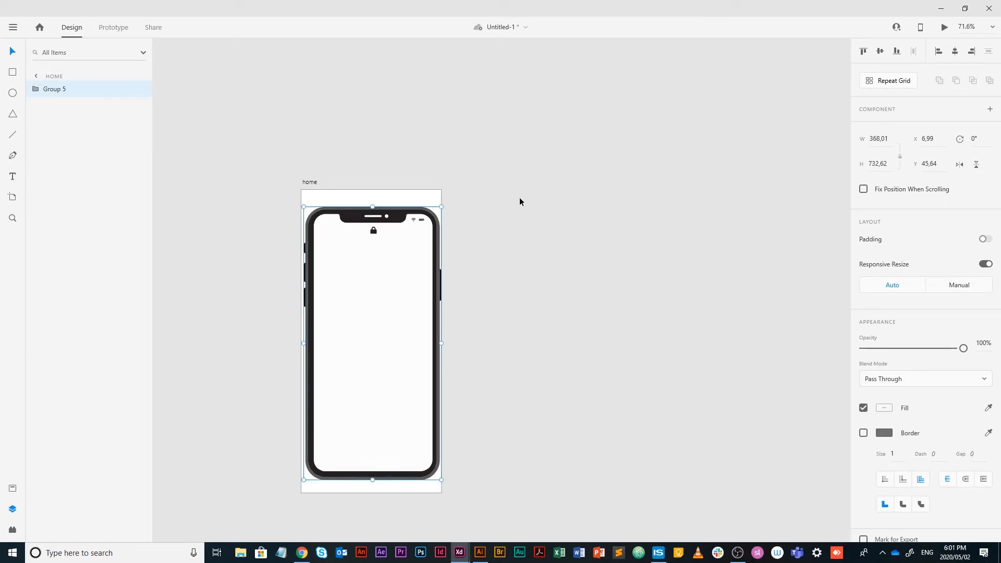
key(Left)
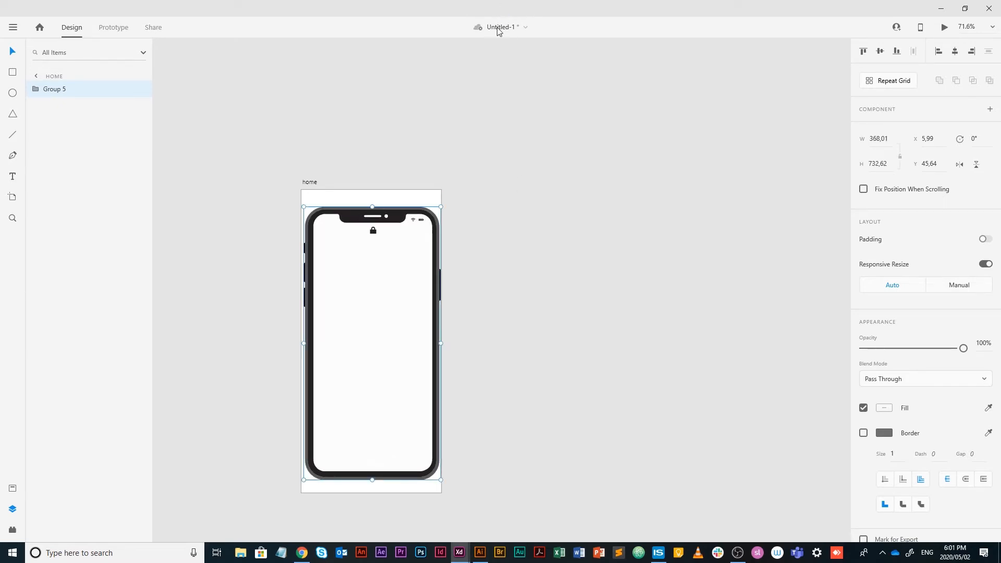
- Save the document to the computer as Micro_Interactions_05
key(ctrl+s)
click(470, 286)
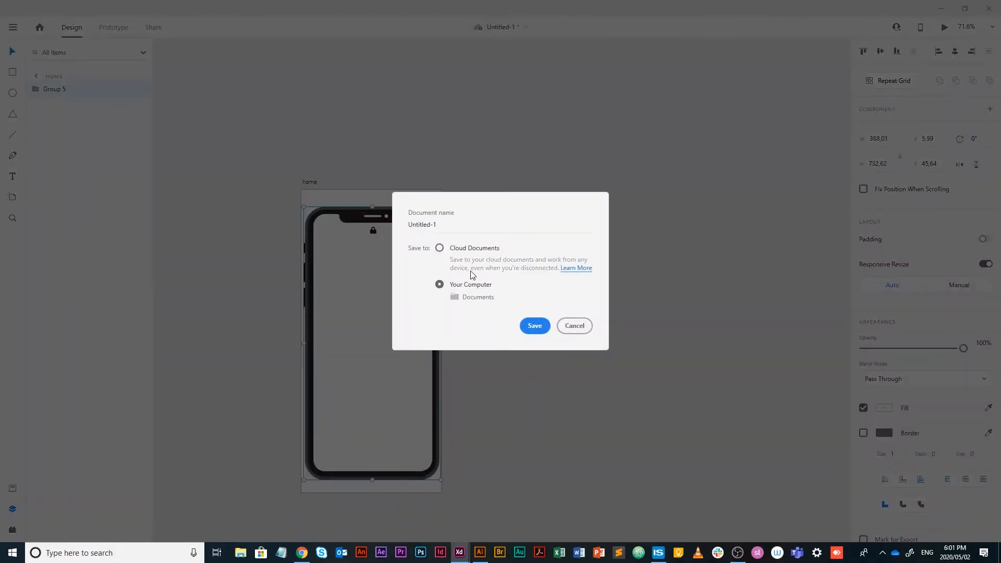
click(459, 226)
key(ctrl+a)
text(M)
key(Return)
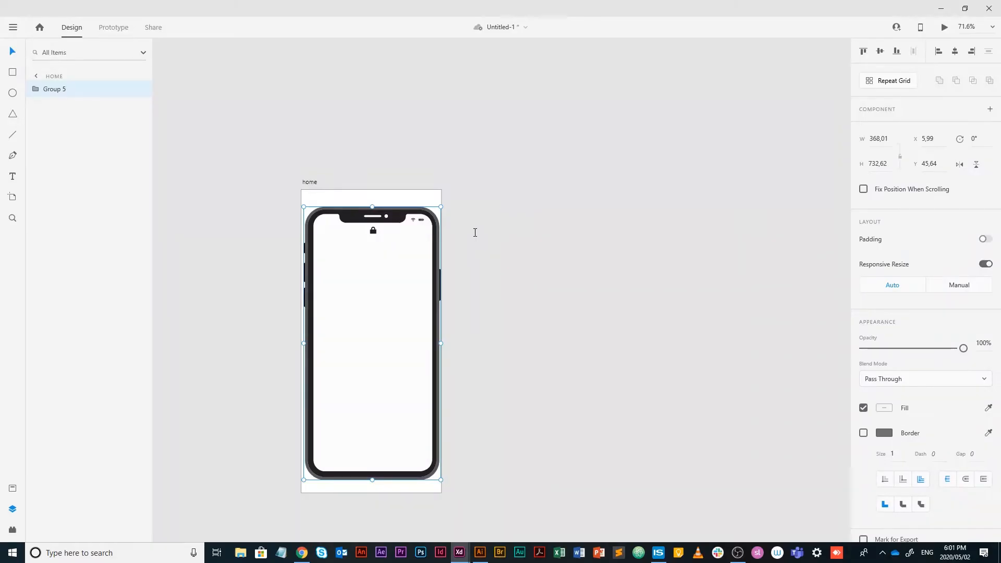
- Rename the mockup group as phone and lock it
scroll(380, 360, up, 4)
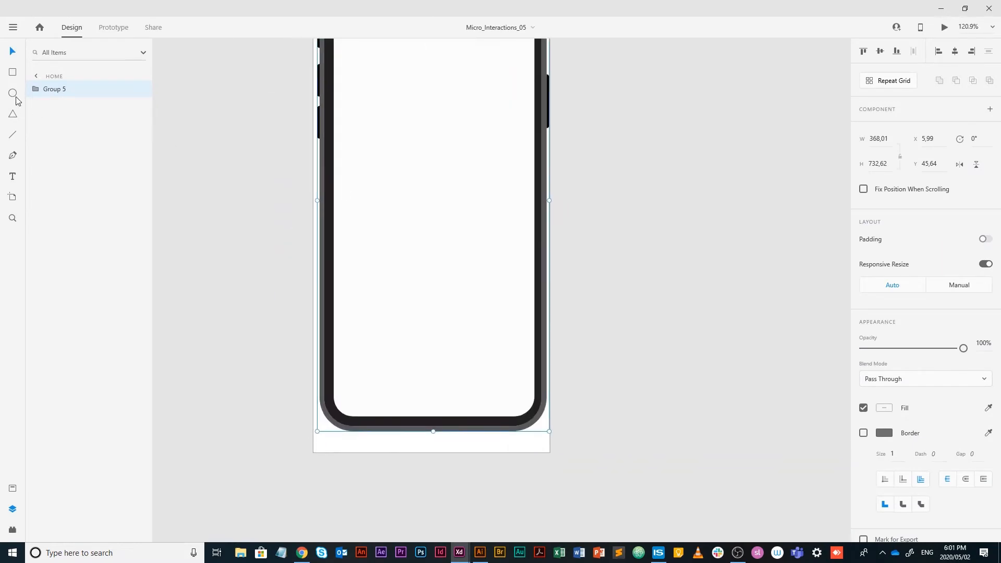
double_click(55, 90)
text(ph)
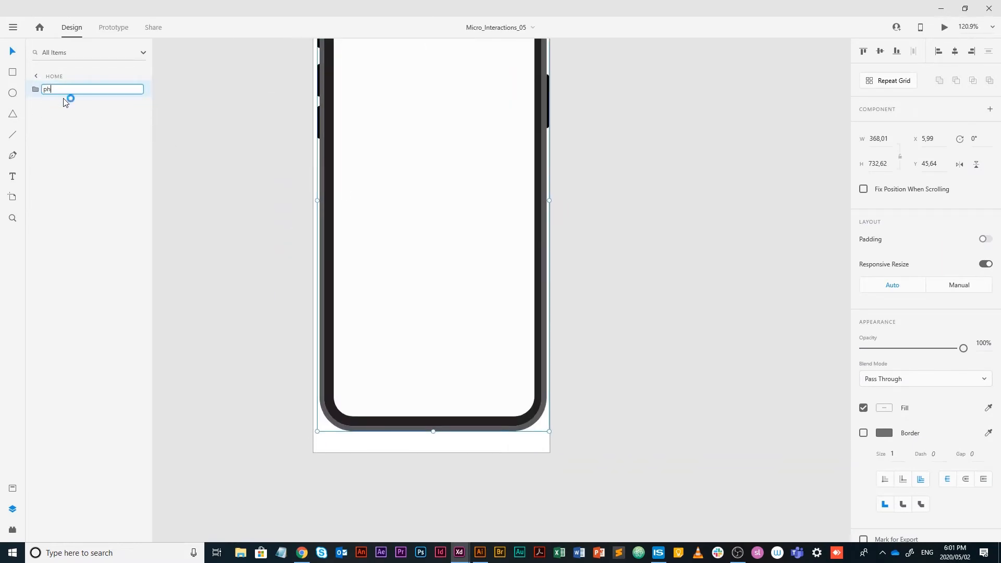
text(one)
key(Return)
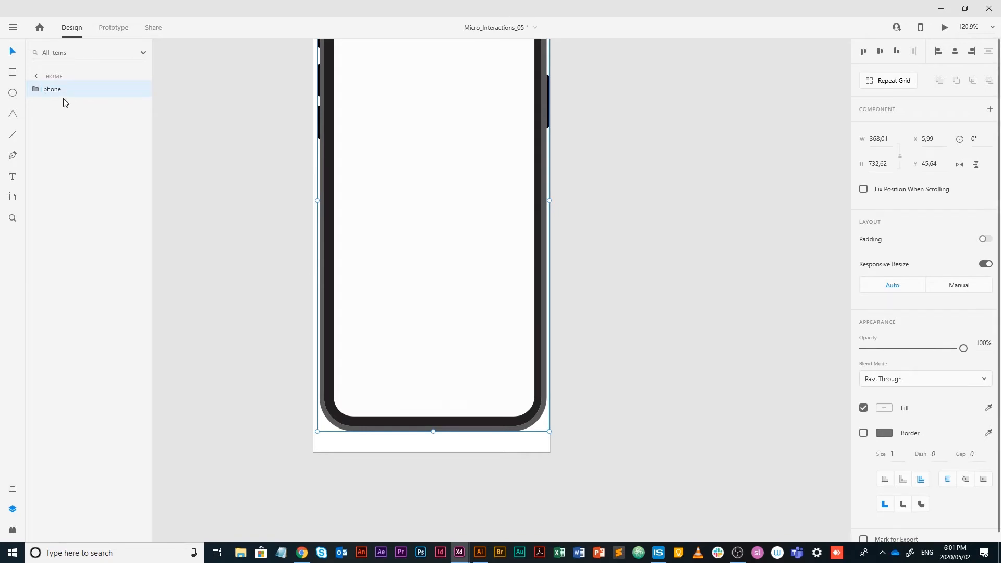
click(242, 163)
drag(230, 142, 657, 488)
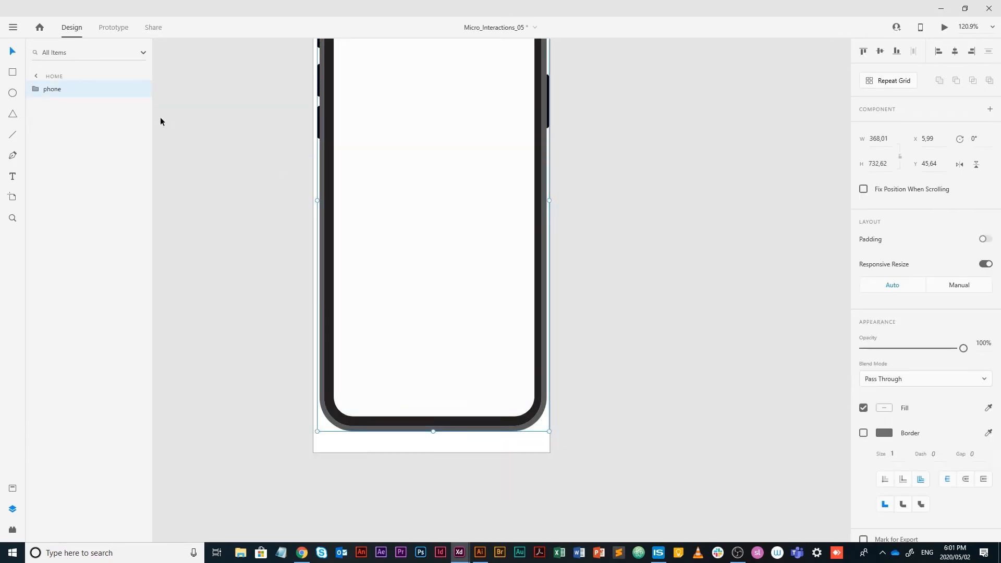
click(127, 89)
click(261, 224)
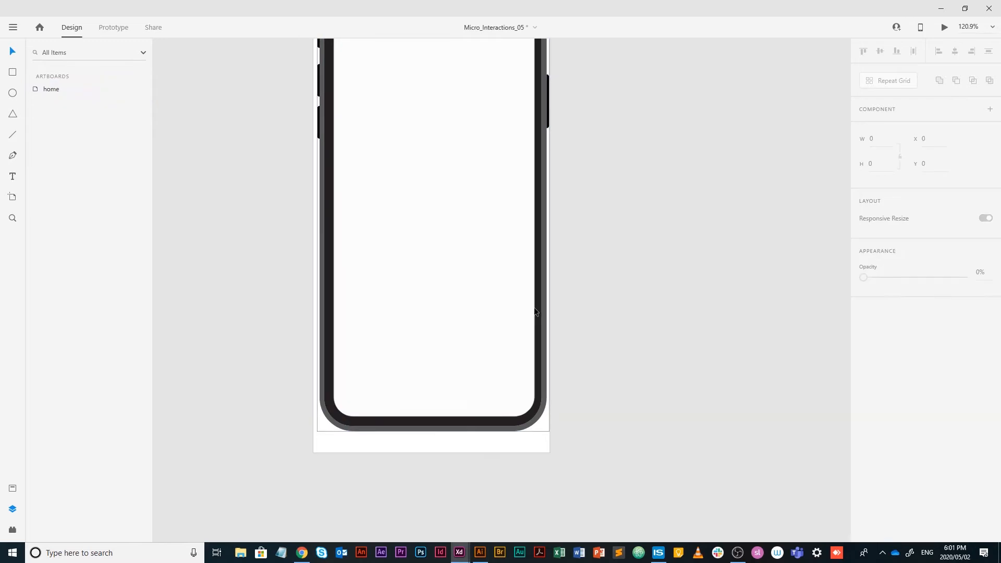
- Draw a rectangle about 321 by 153 px across the lower part of the phone's screen
scroll(536, 308, up, 3)
drag(484, 302, 567, 224)
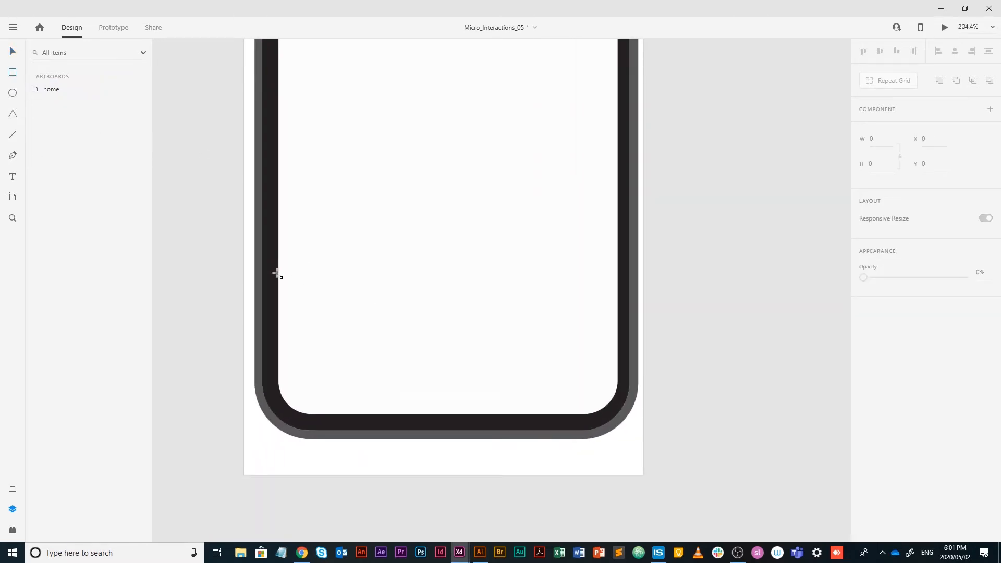
mouse_move(277, 274)
mouse_down()
mouse_move(474, 391)
mouse_move(633, 440)
mouse_move(619, 436)
mouse_up()
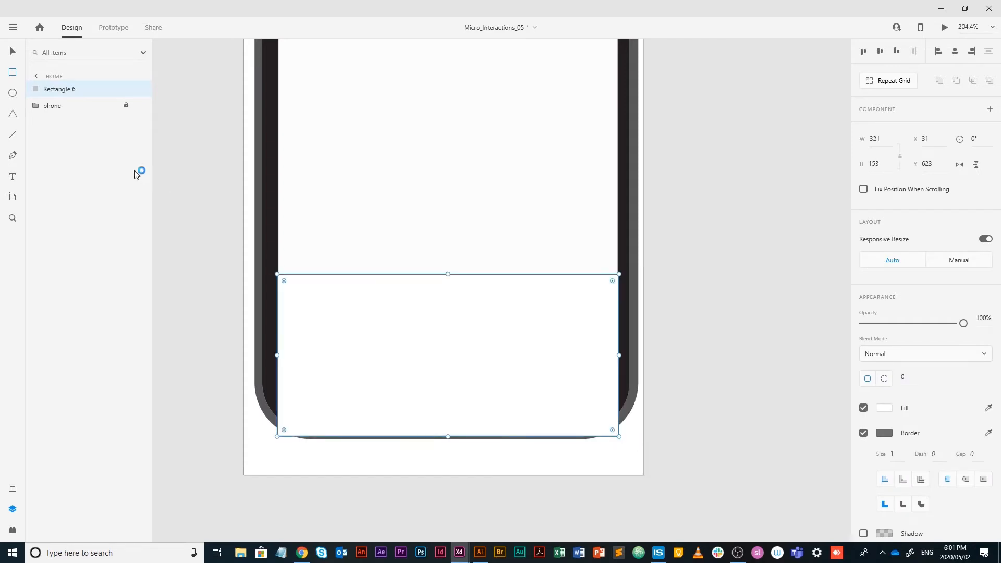
click(12, 52)
- Remove the rectangle's border and fill it with light blue-grey #E6ECF5
click(864, 433)
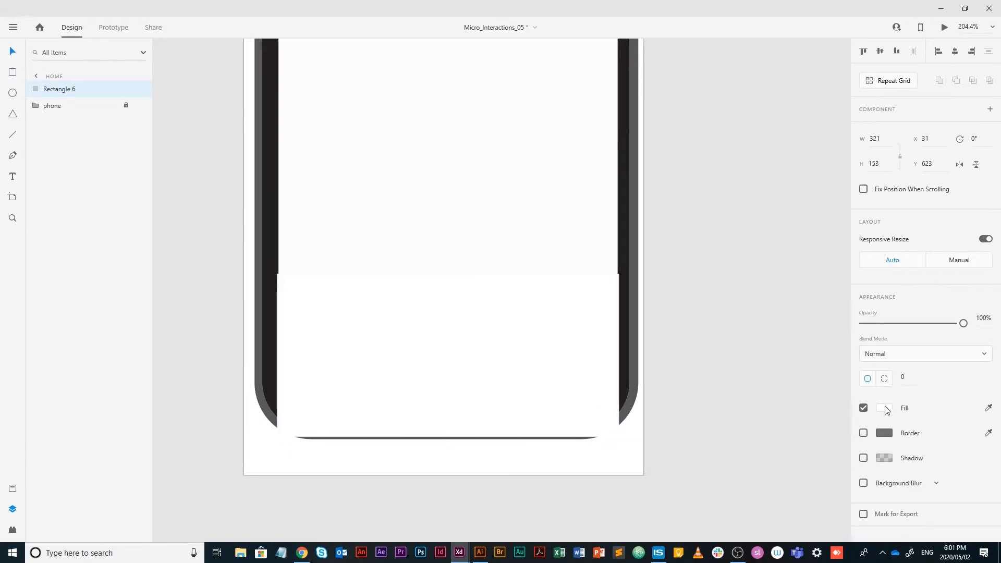
click(885, 408)
click(831, 381)
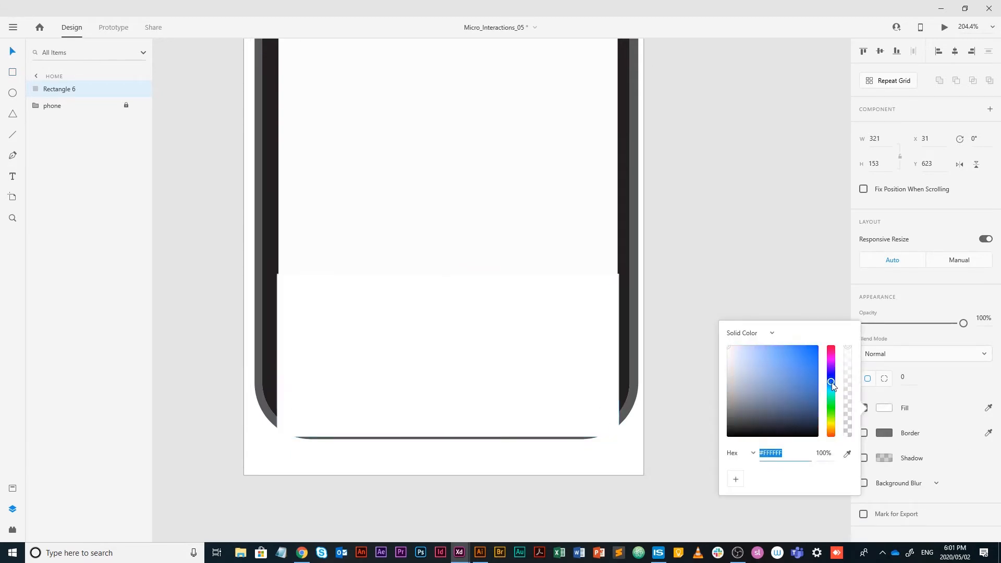
drag(762, 357, 734, 349)
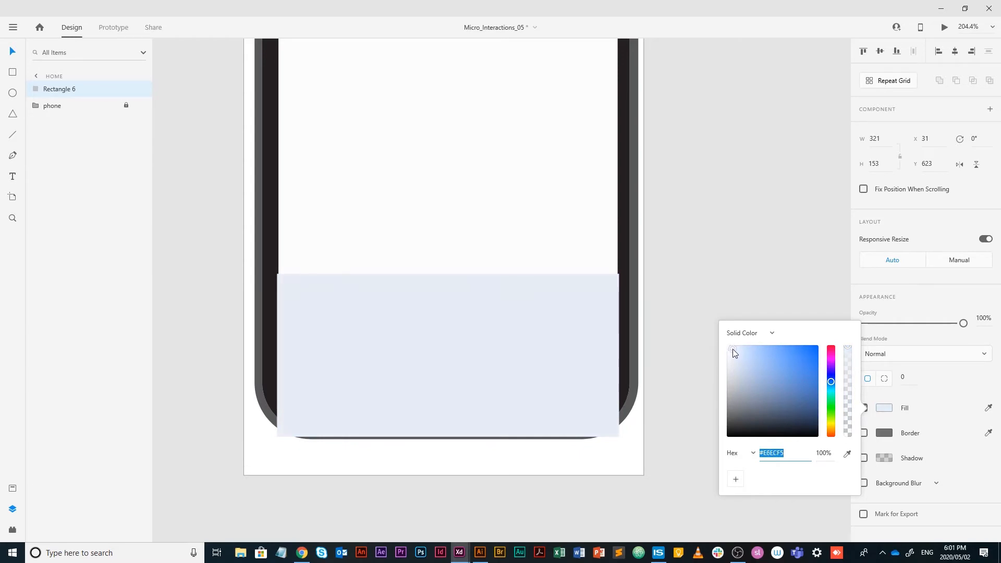
click(11, 50)
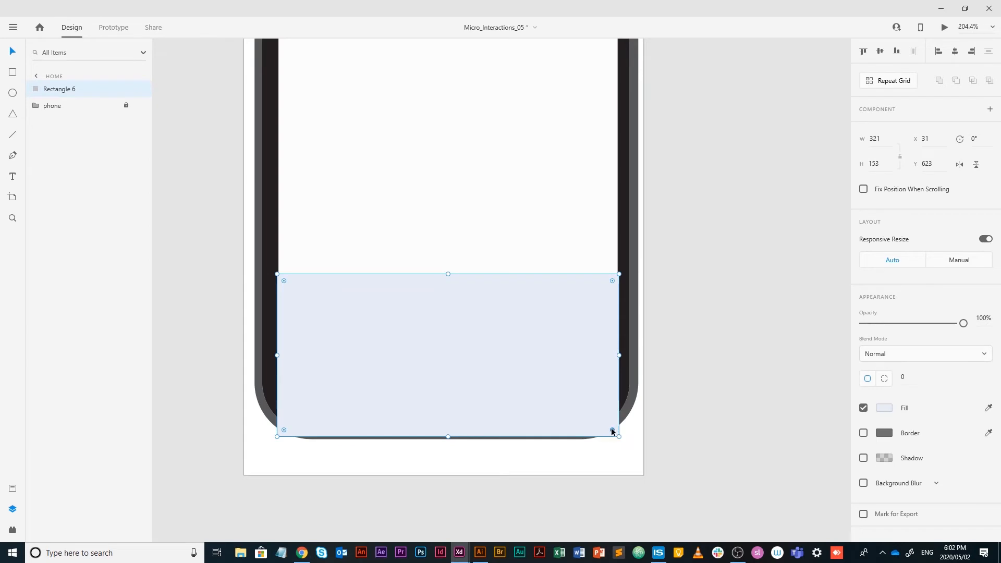
- Round the rectangle's corners to about 38 and fit it to the bottom of the phone's screen, narrowing it to about 319 px
drag(613, 432, 570, 420)
mouse_move(573, 384)
mouse_down()
mouse_move(575, 366)
mouse_move(599, 374)
mouse_move(569, 372)
mouse_move(587, 360)
mouse_move(581, 380)
mouse_up()
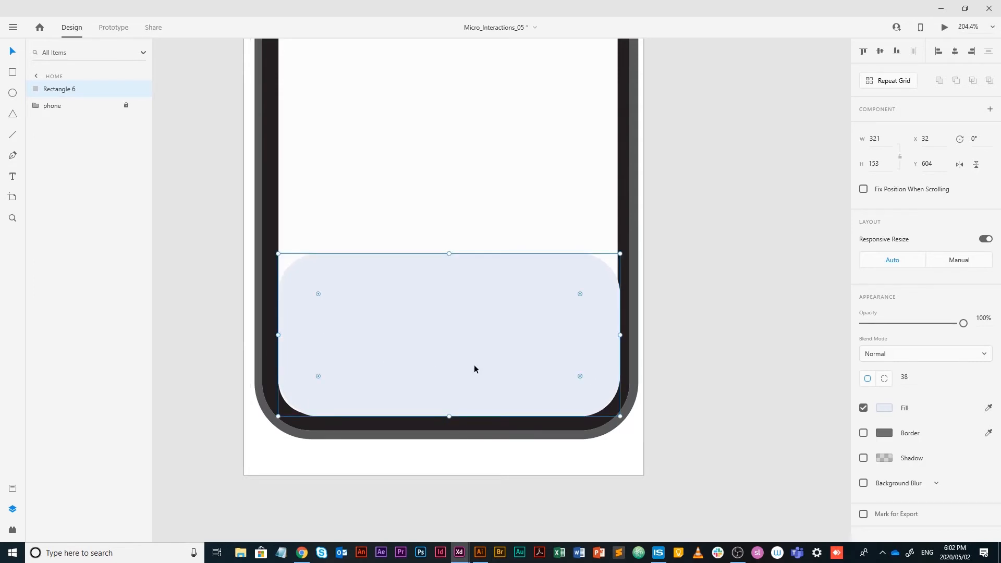
drag(474, 368, 474, 369)
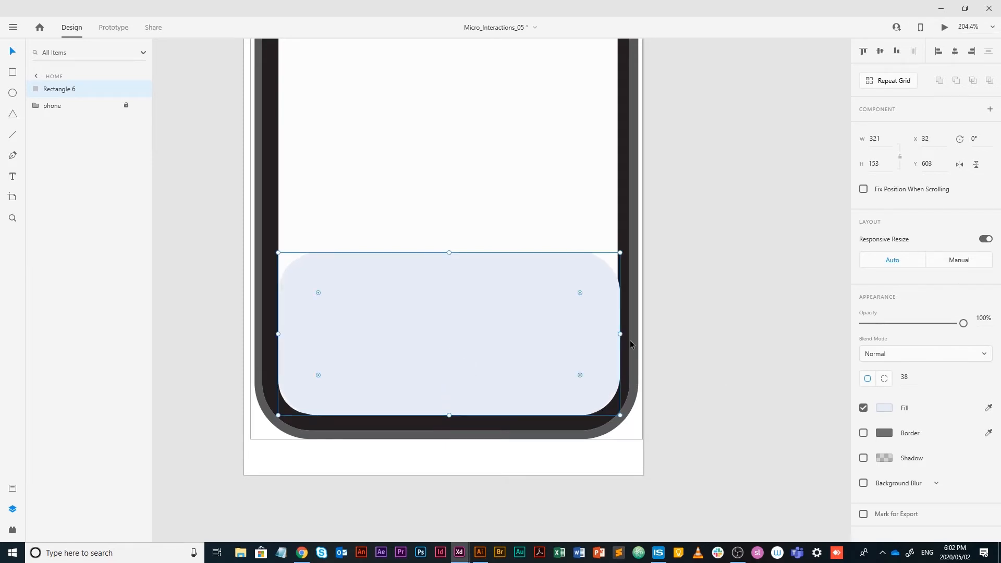
drag(620, 333, 618, 334)
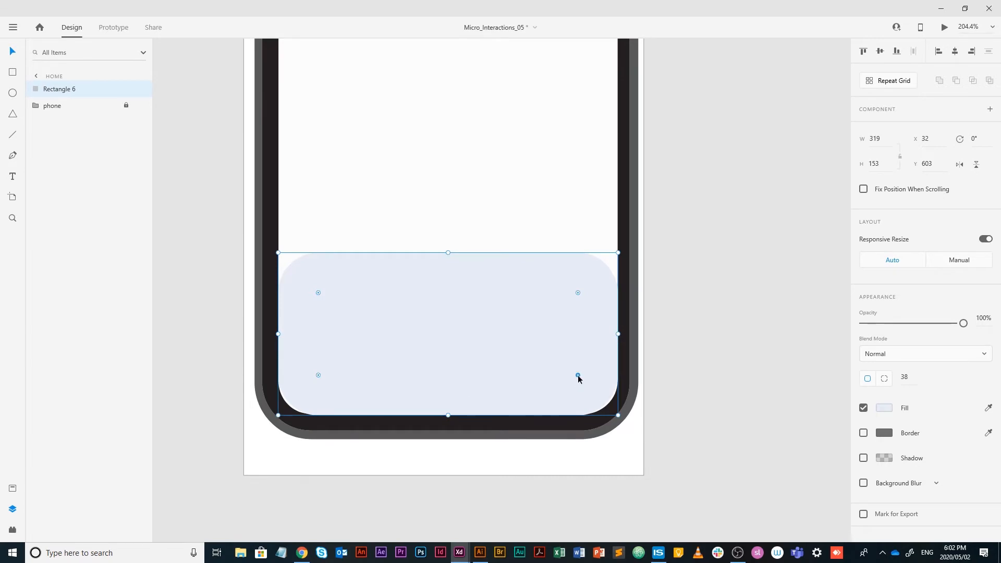
drag(578, 377, 588, 374)
scroll(296, 330, up, 1)
scroll(296, 329, up, 3)
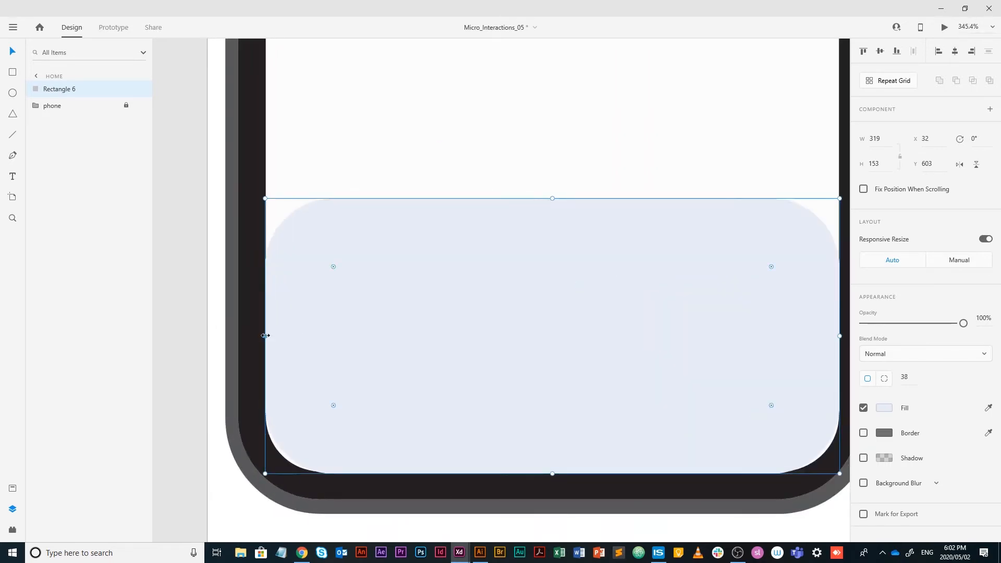
drag(264, 335, 265, 336)
drag(333, 405, 415, 413)
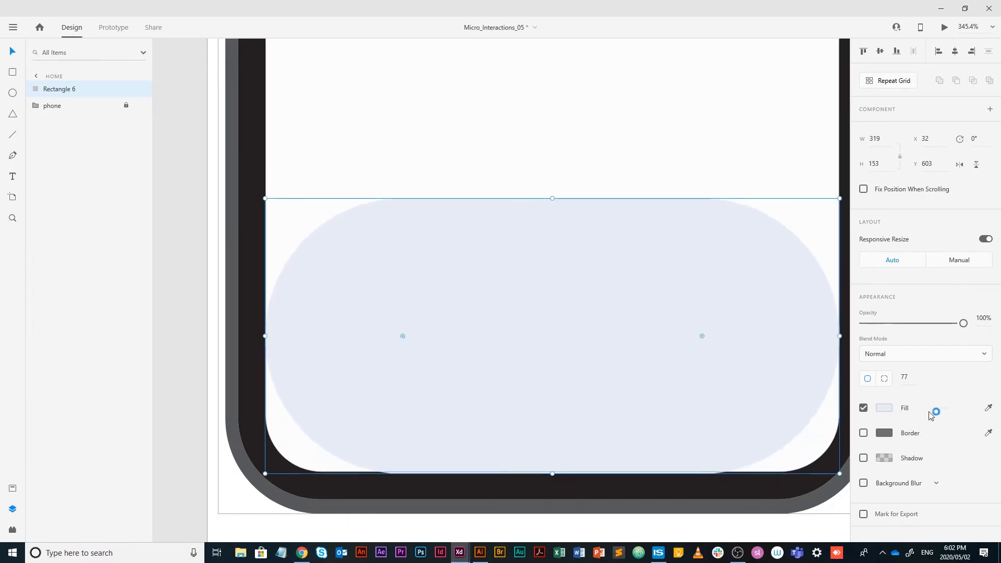
drag(702, 336, 769, 324)
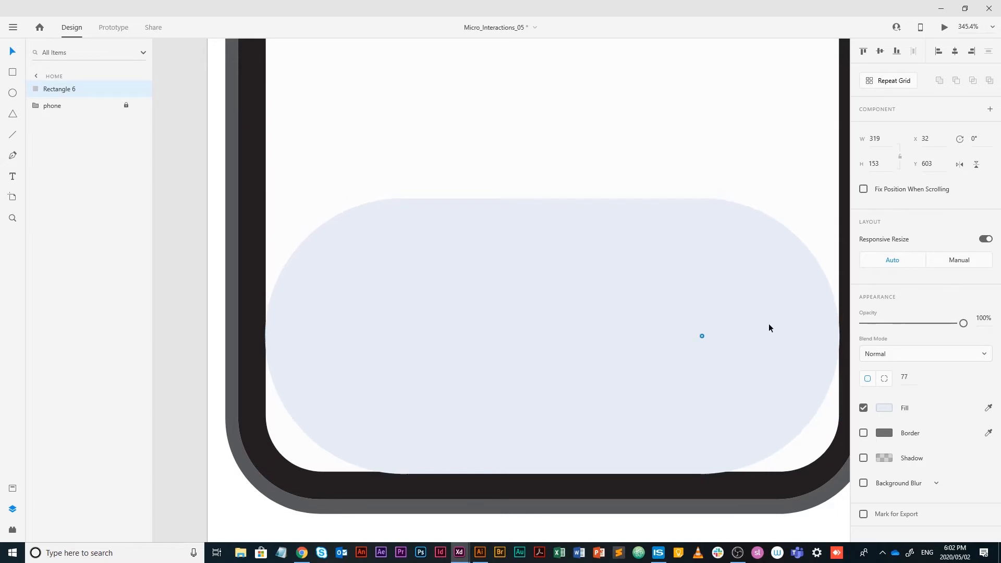
drag(775, 280, 623, 388)
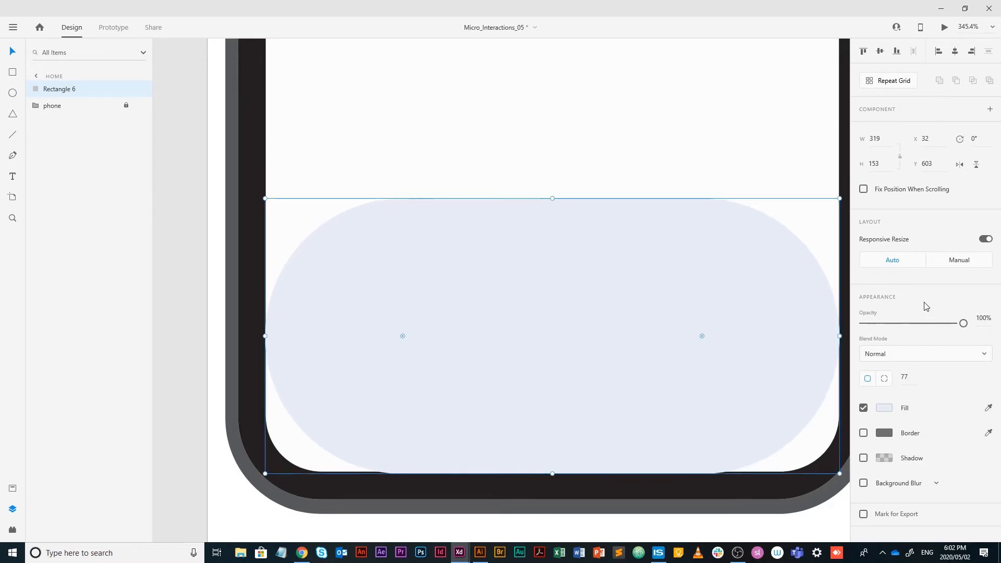
- Set the rectangle's corner radius to 35 and extend its top edge upward to a height of about 163 px
drag(911, 377, 894, 364)
text(35)
key(Return)
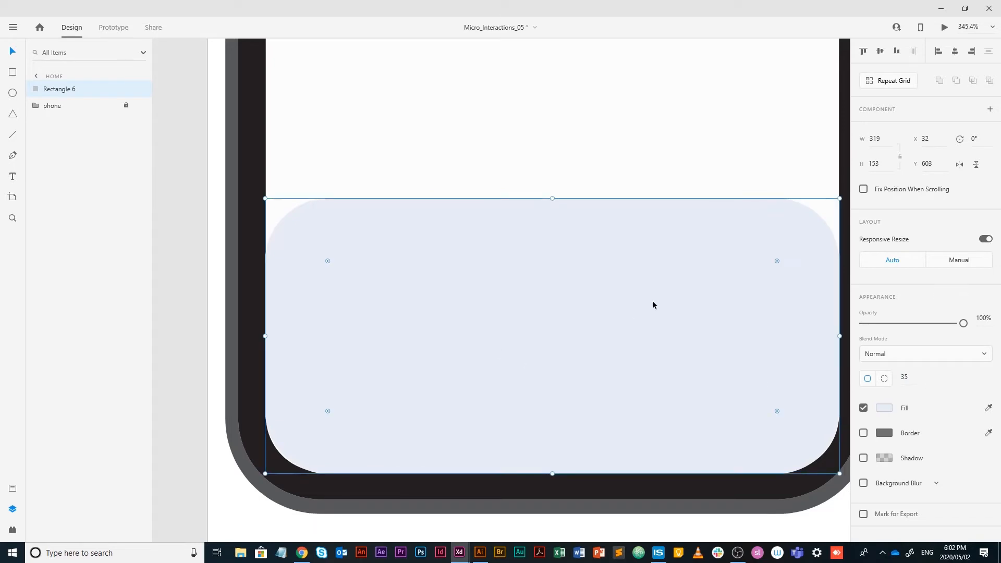
scroll(674, 282, down, 3)
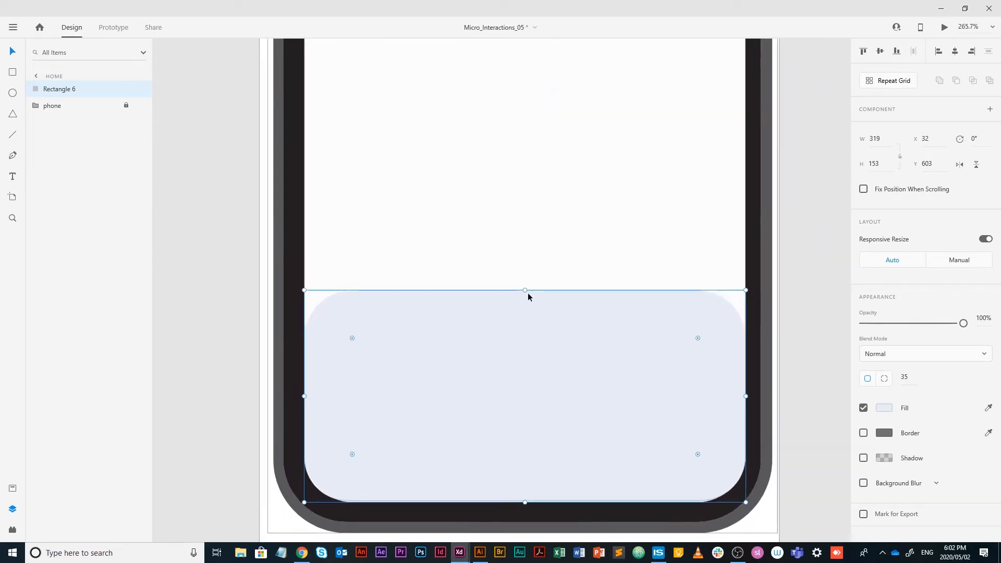
drag(525, 287, 525, 276)
key(ctrl+z)
- Draw a second rectangle about 387 by 95 px over the rounded rectangle's upper part, extending past the phone on both sides
key(r)
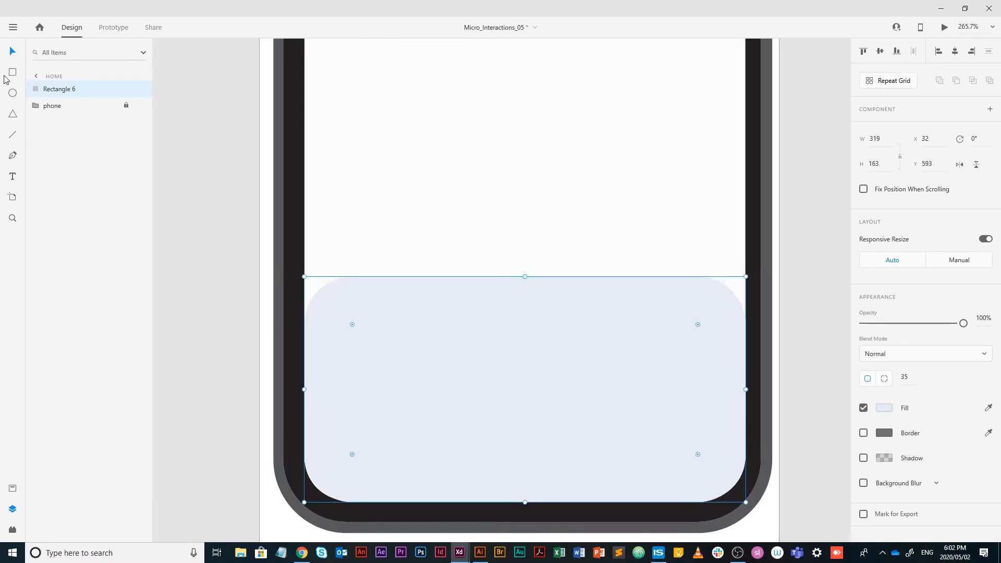
mouse_move(240, 221)
mouse_down()
mouse_move(468, 291)
mouse_move(805, 360)
mouse_move(776, 352)
mouse_up()
click(15, 51)
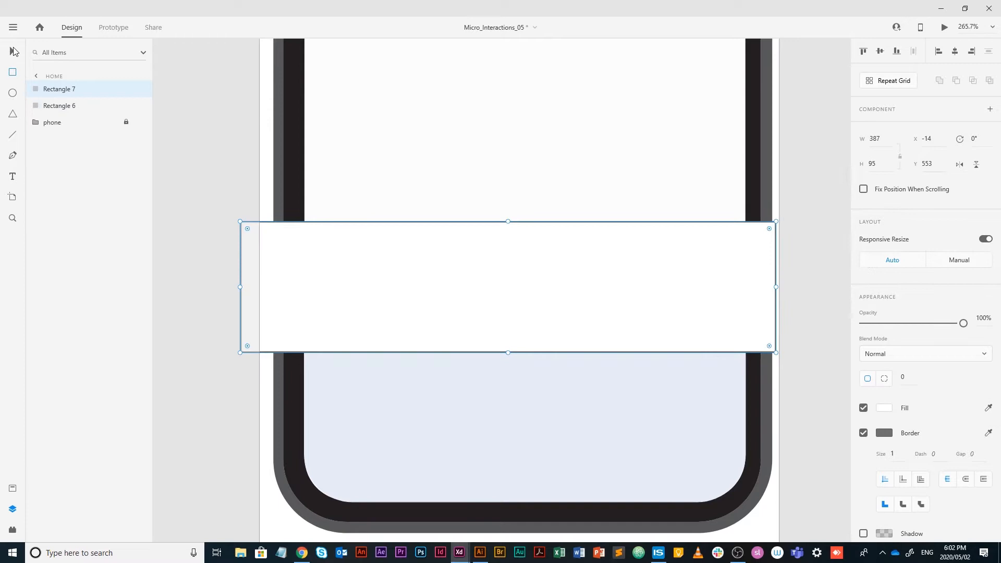
- Subtract the upper white rectangle from the rounded light blue-grey rectangle and convert the resulting shape to a path
shift+click(533, 381)
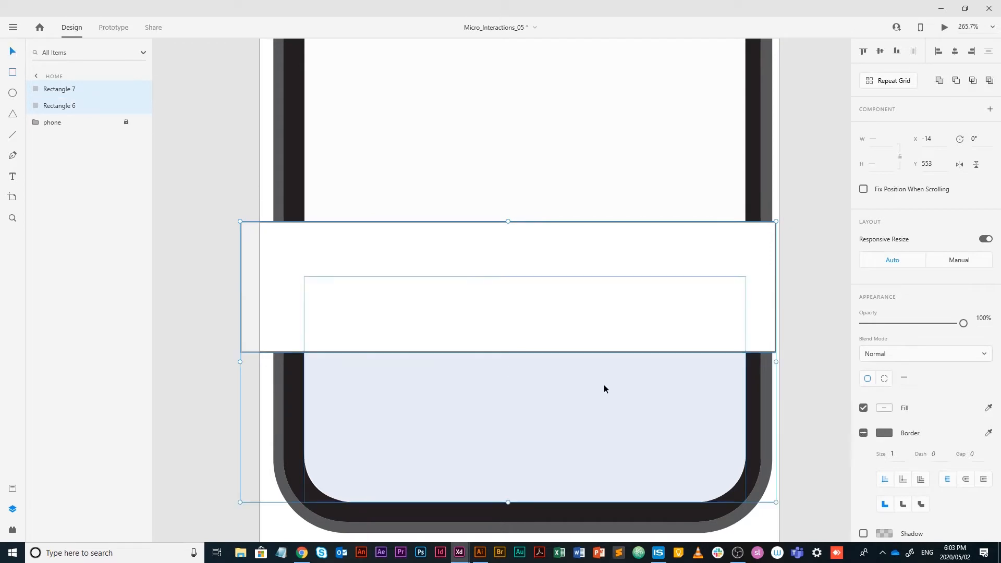
click(957, 81)
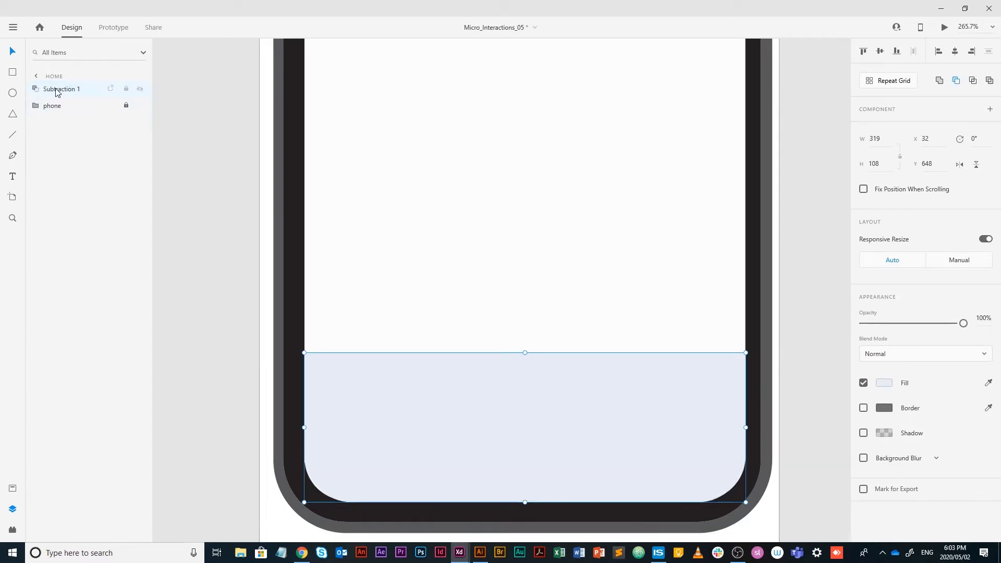
right_click(647, 418)
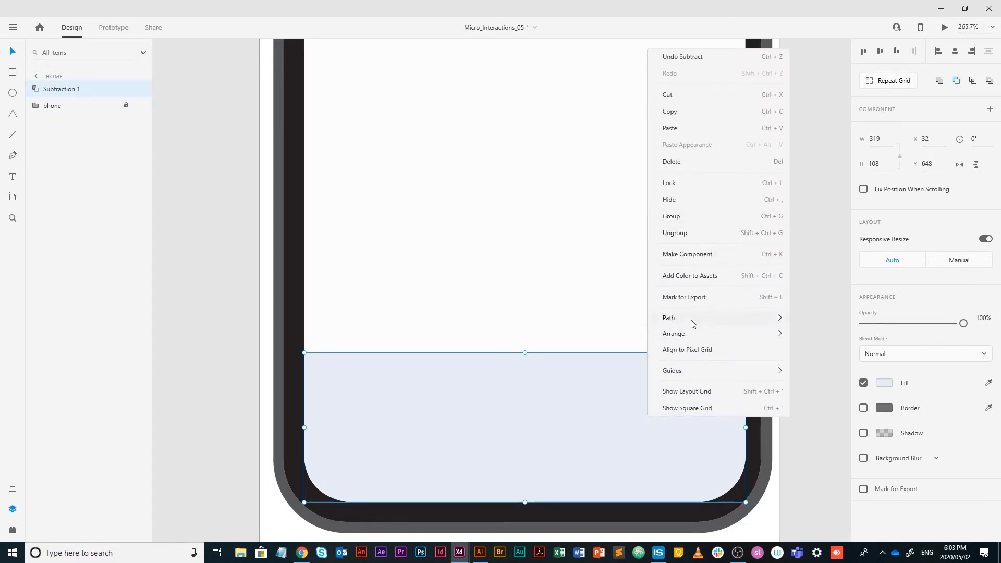
mouse_move(694, 319)
click(853, 387)
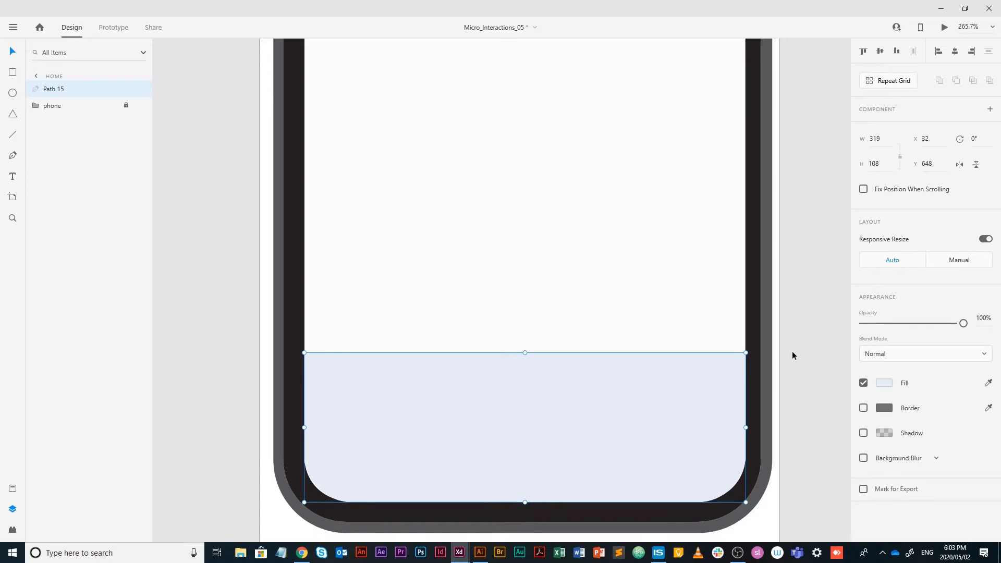
- Switch to Illustrator, copy the four line icons without their frames from Untitled-1, and paste them into the XD home artboard
key(alt+Tab)
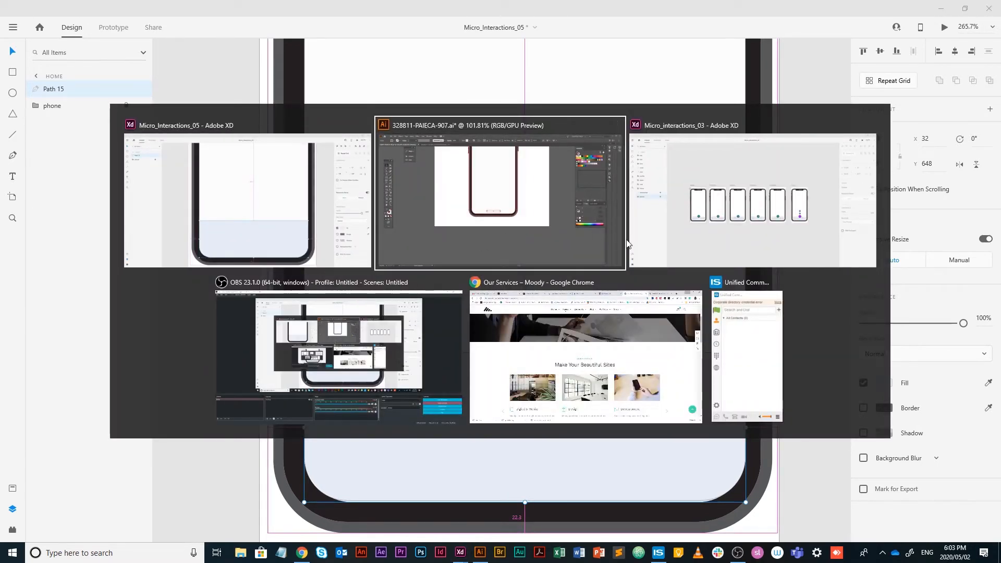
click(458, 234)
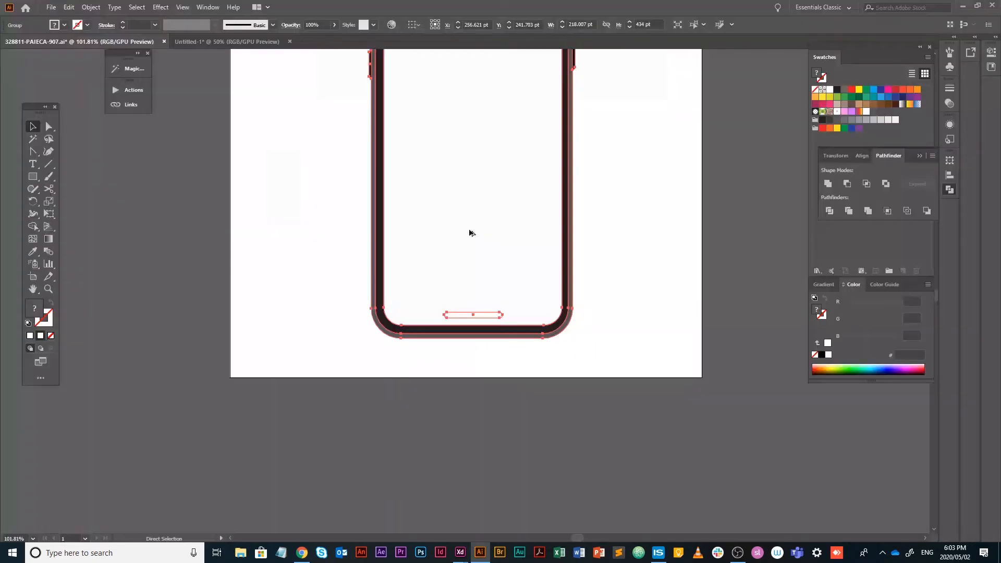
click(226, 41)
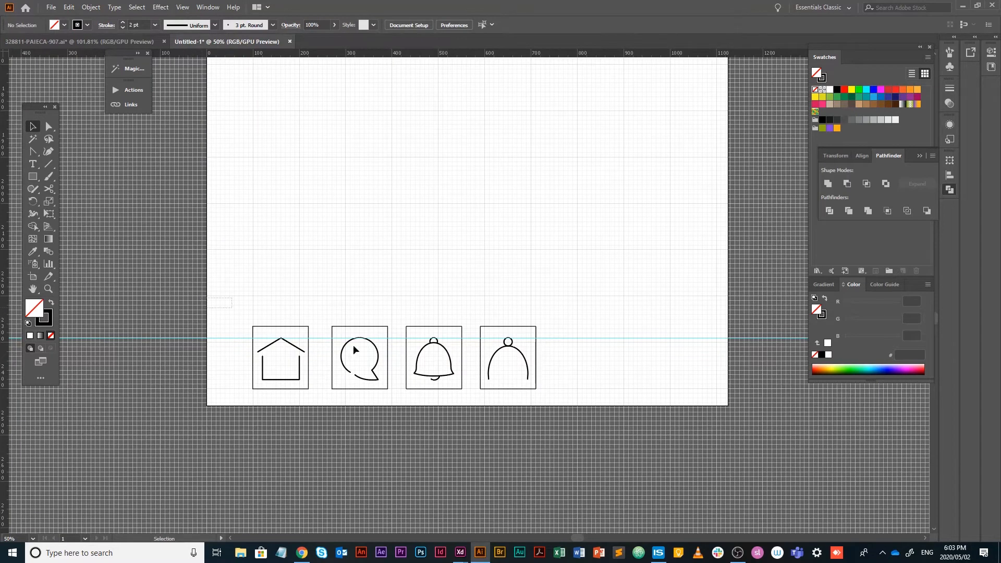
drag(222, 293, 561, 335)
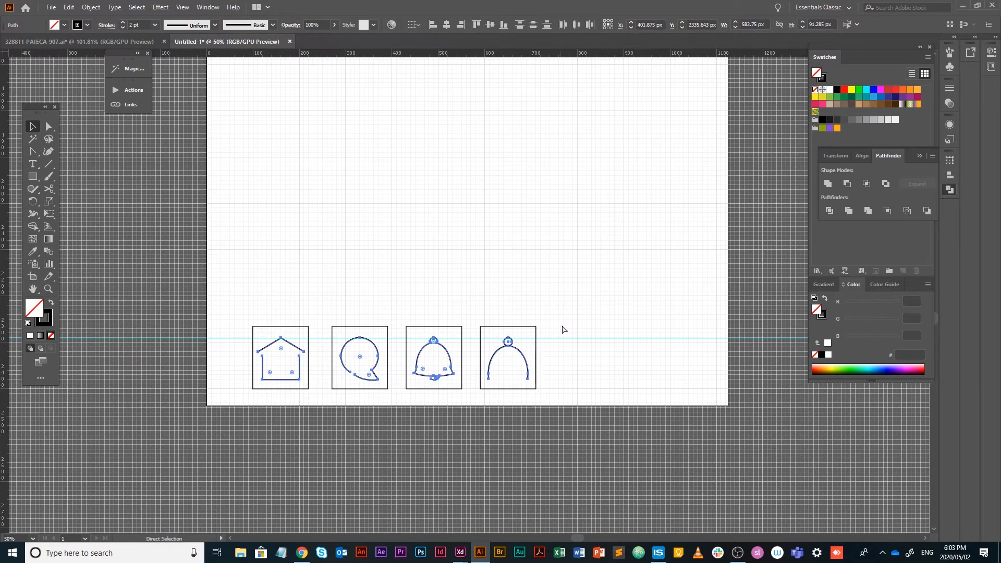
key(alt+Tab)
key(ctrl+v)
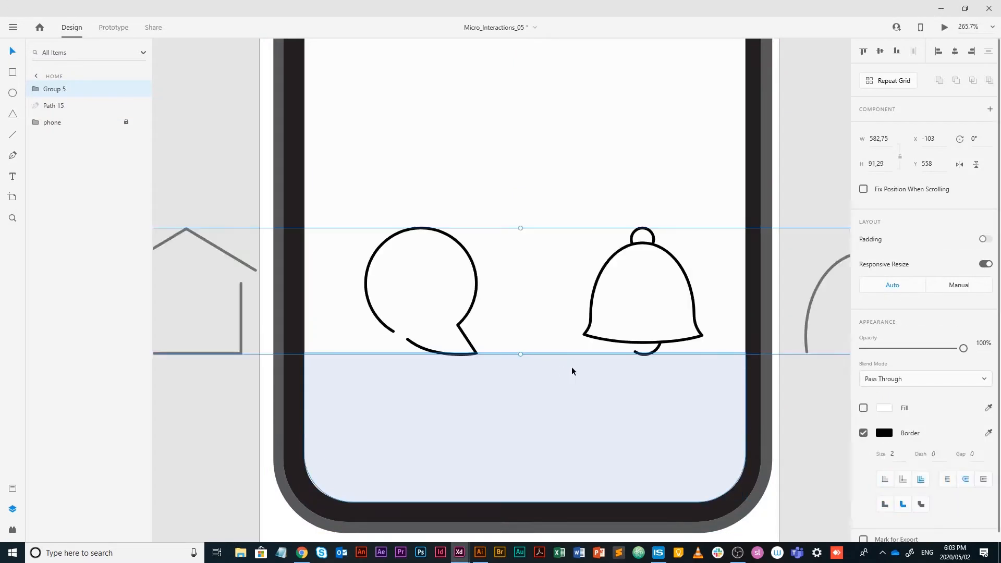
- Scale the pasted icon group down proportionally to about 223 by 35 px and place it inside the light blue-grey bottom bar
scroll(469, 313, down, 5)
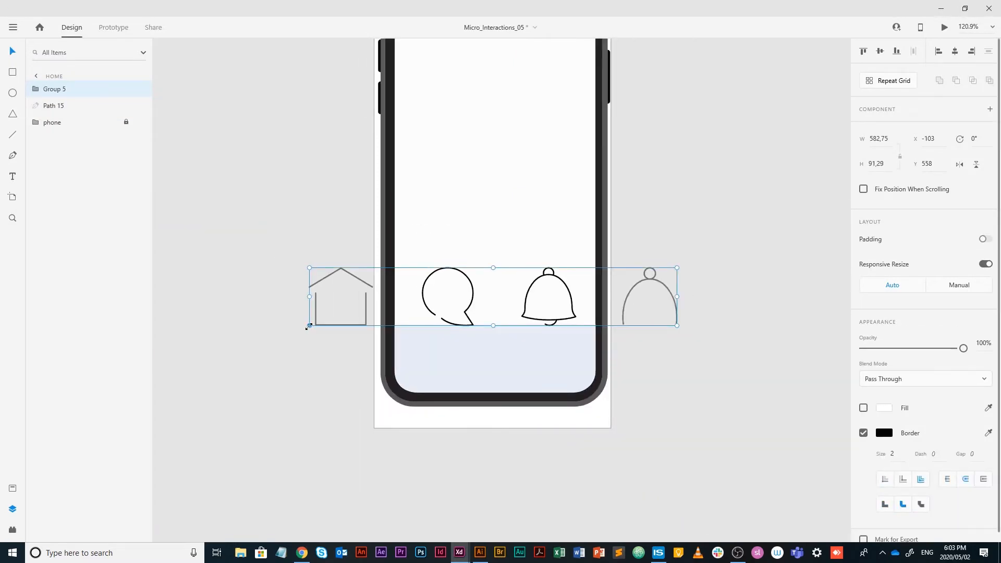
drag(307, 327, 439, 305)
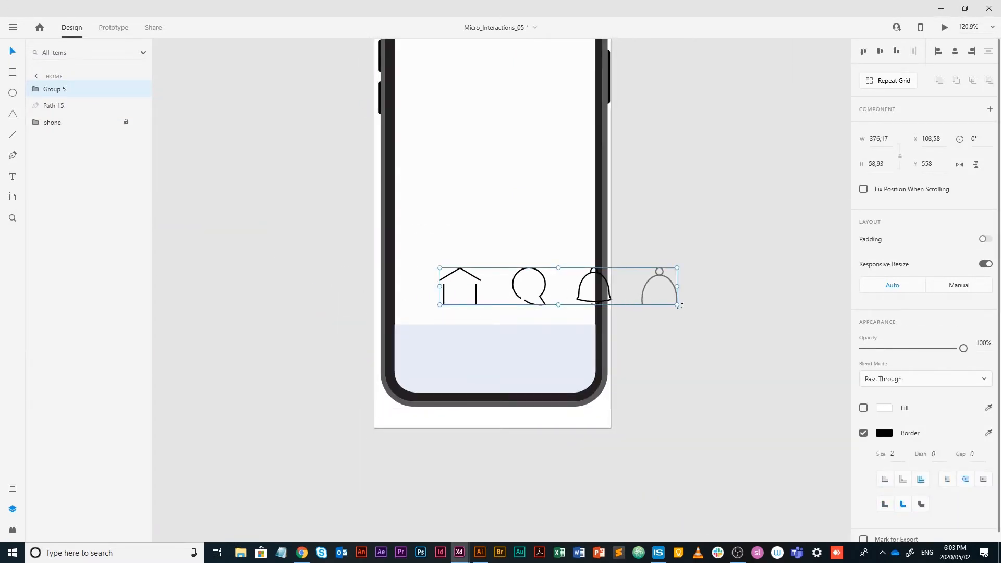
drag(677, 305, 520, 367)
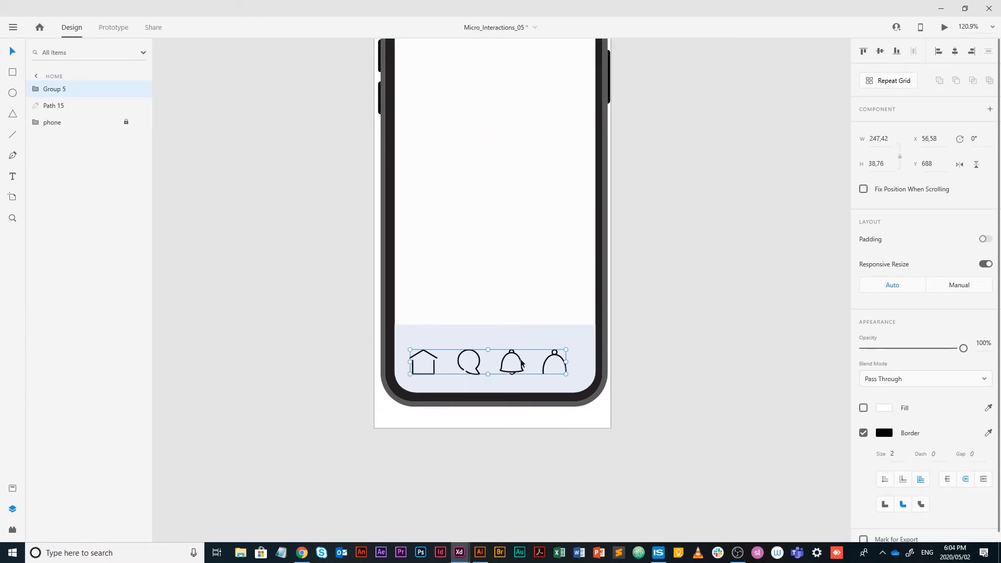
scroll(541, 355, up, 3)
scroll(543, 354, up, 2)
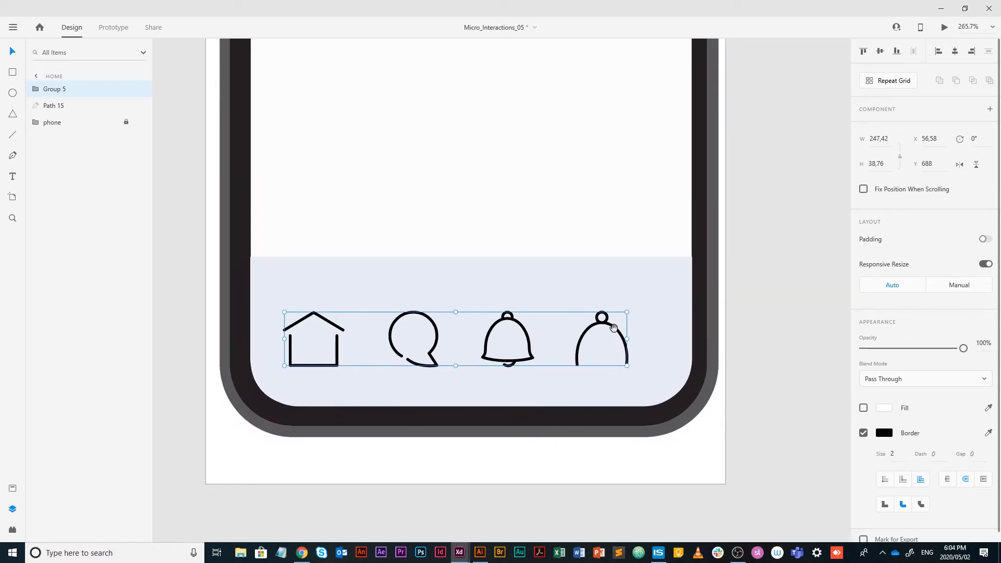
click(780, 359)
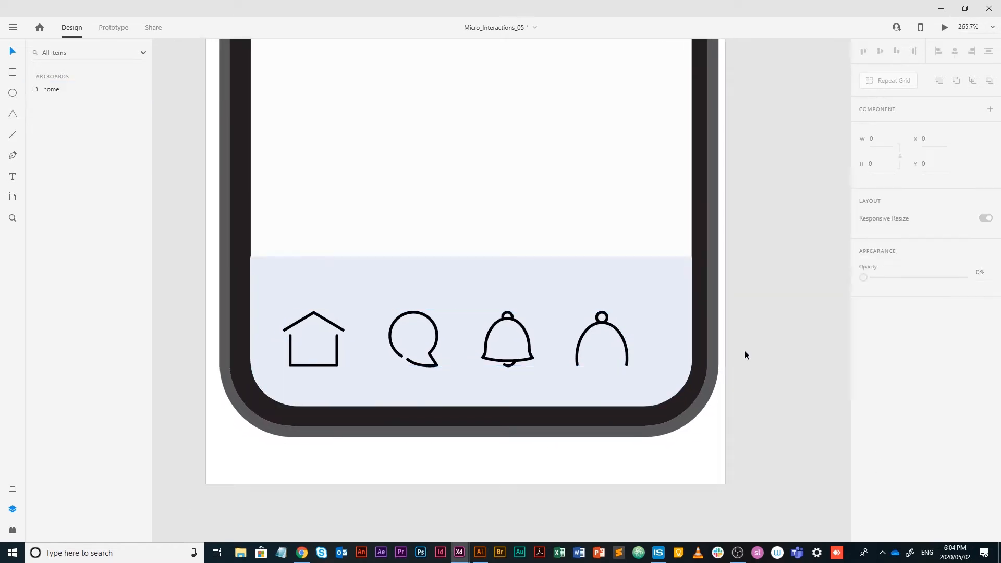
click(622, 353)
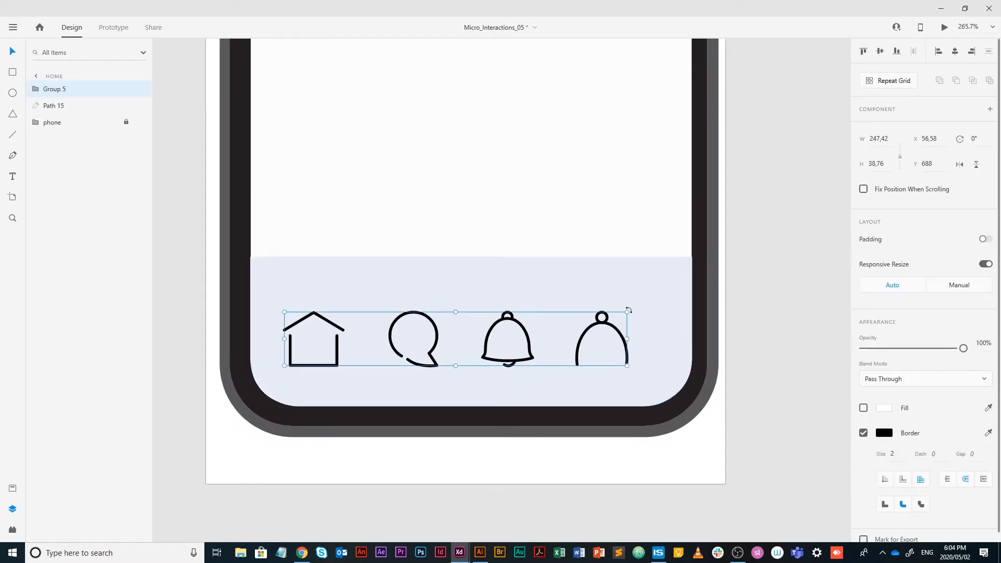
drag(628, 312, 617, 321)
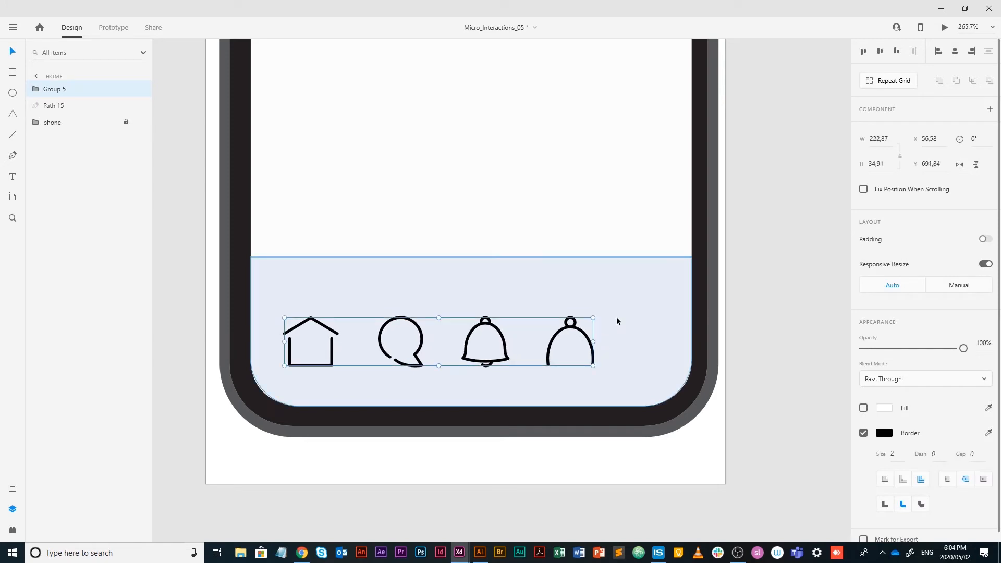
- Ungroup the four icons into their separate shapes
key(ctrl+shift+g)
click(573, 195)
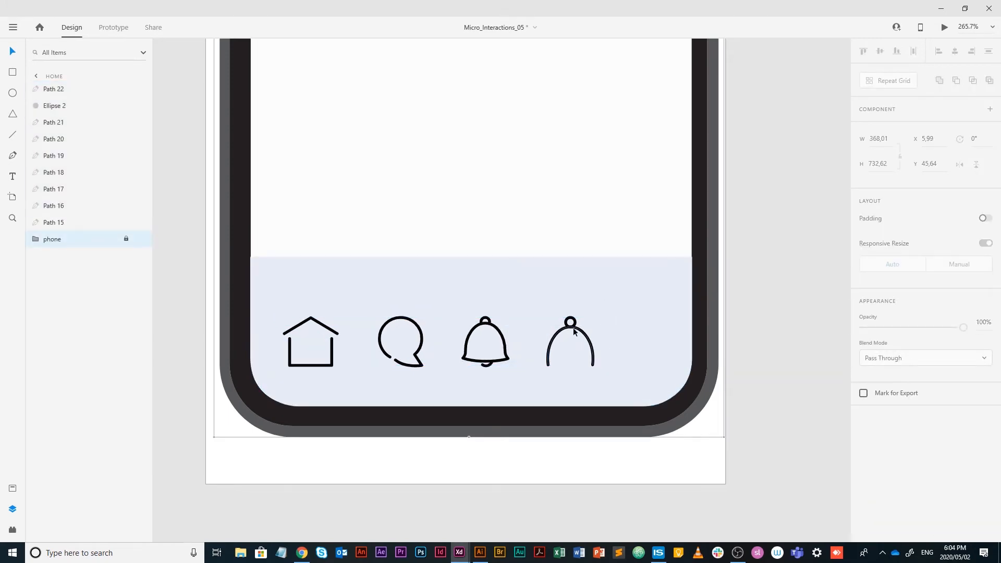
click(572, 328)
click(503, 146)
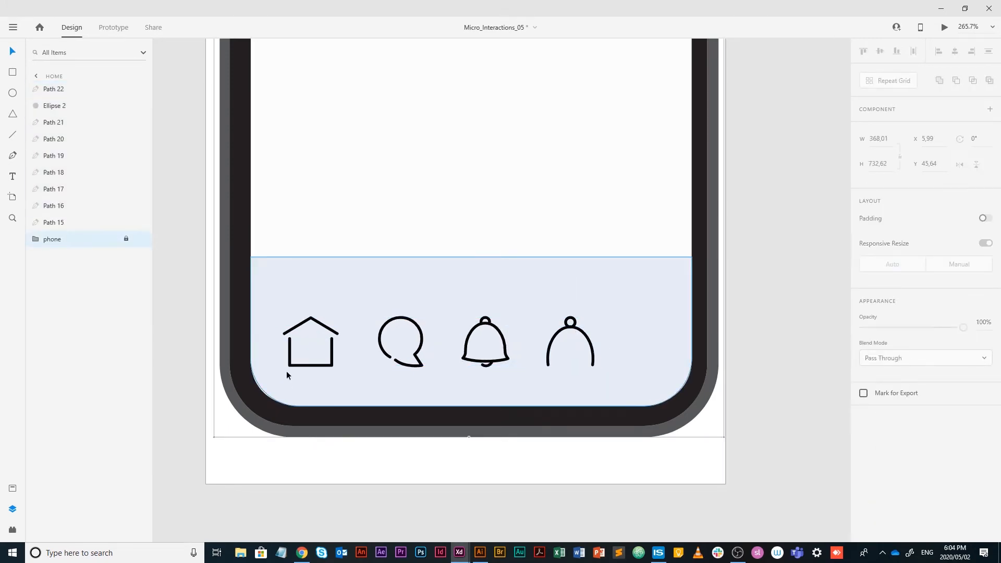
click(334, 361)
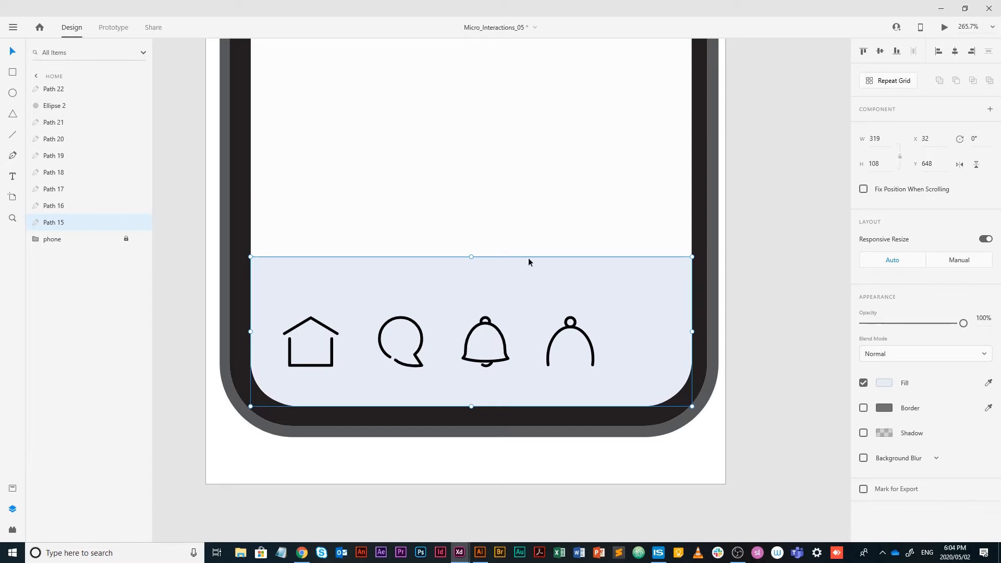
- Convert the head circle of the person icon to a path
click(571, 320)
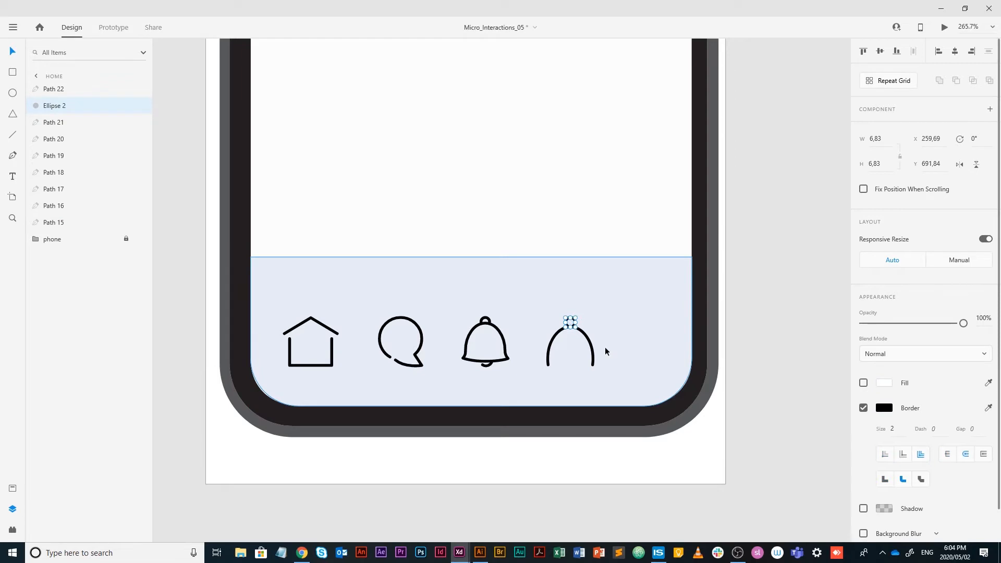
scroll(587, 326, up, 5)
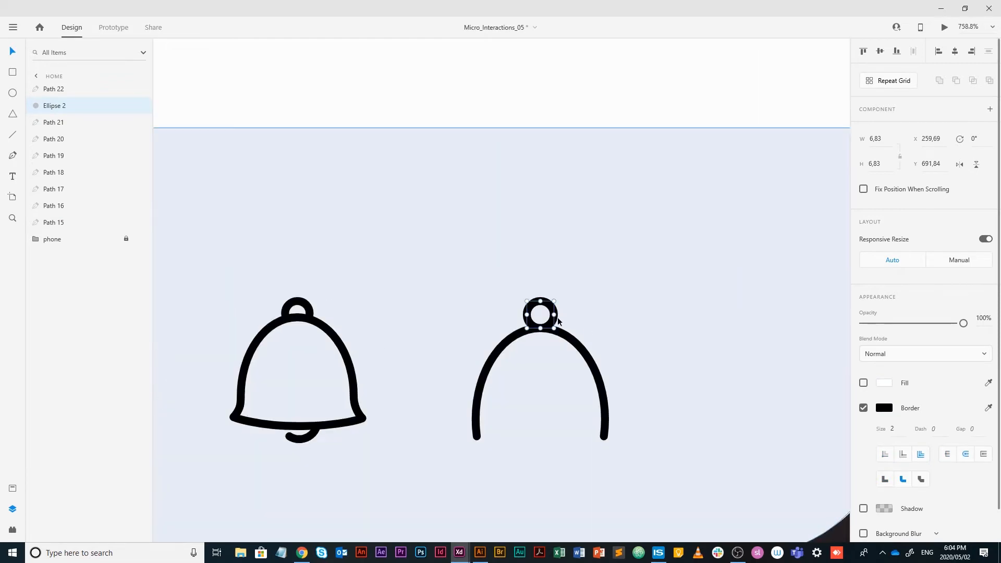
right_click(549, 326)
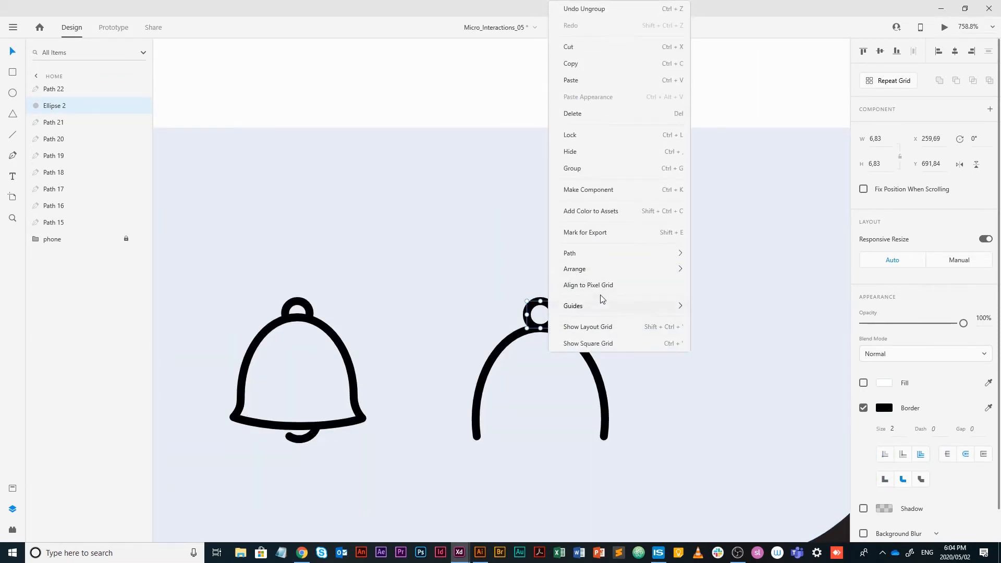
mouse_move(599, 259)
click(720, 251)
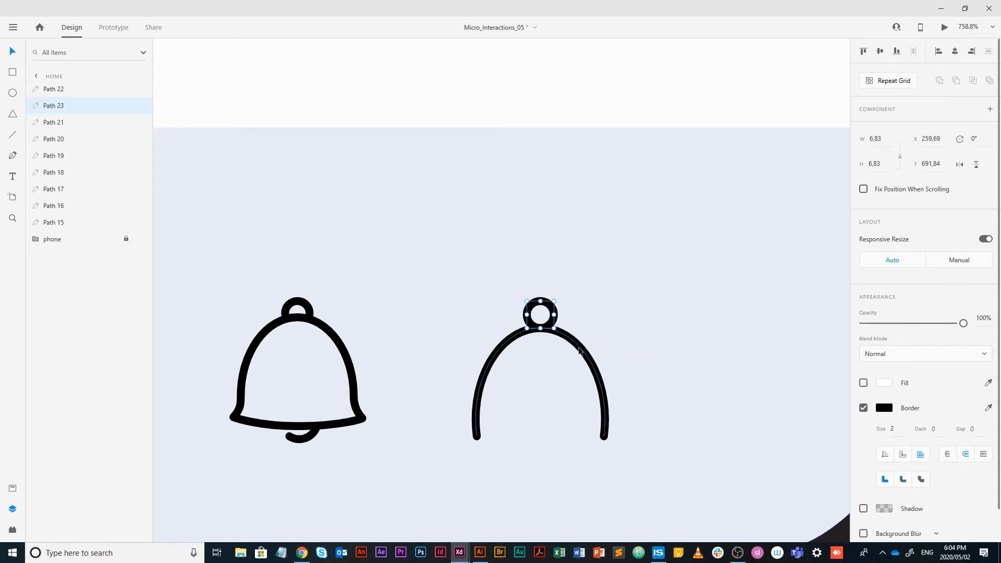
- Group the person icon's head and shoulders and name the group "profile"
shift+click(579, 350)
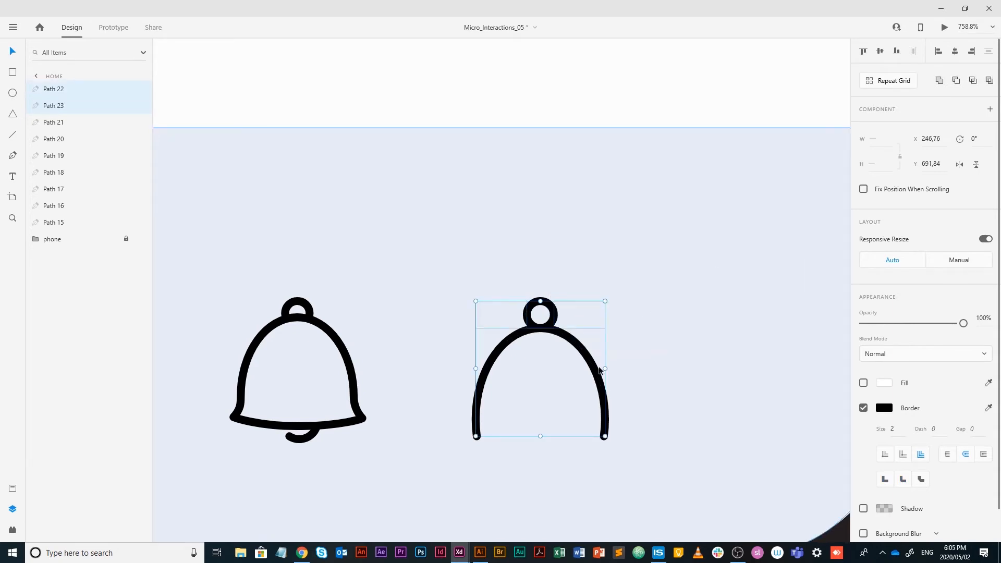
key(ctrl+g)
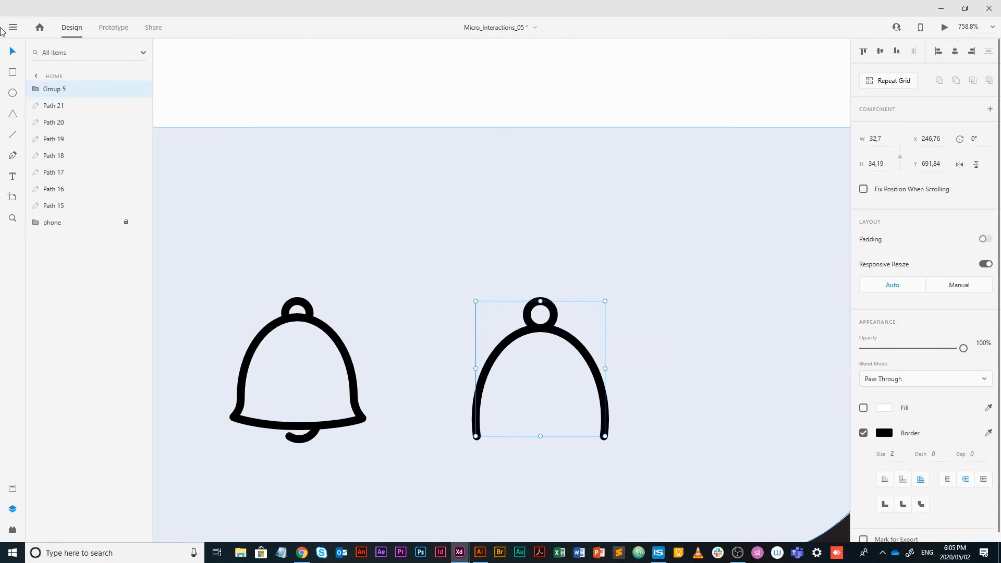
double_click(56, 90)
text(pro)
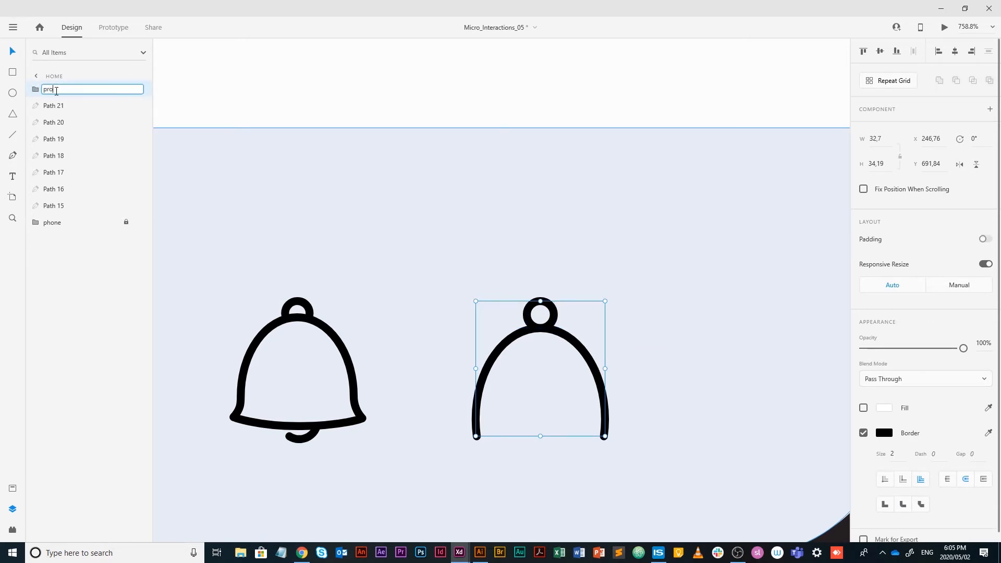
text(file)
key(Return)
key(alt)
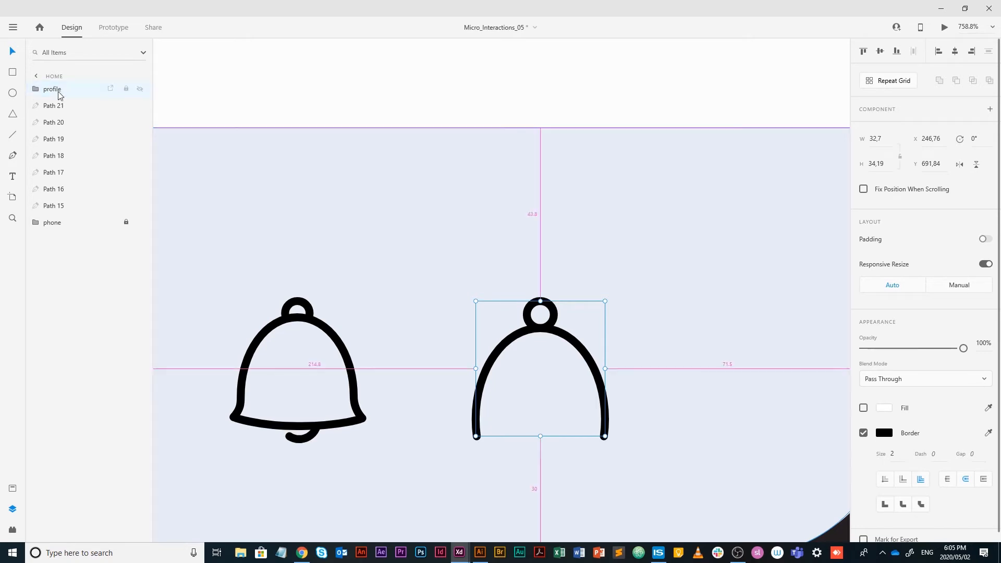
- Group the three parts of the bell icon and name the group "alarm"
scroll(295, 165, down, 5)
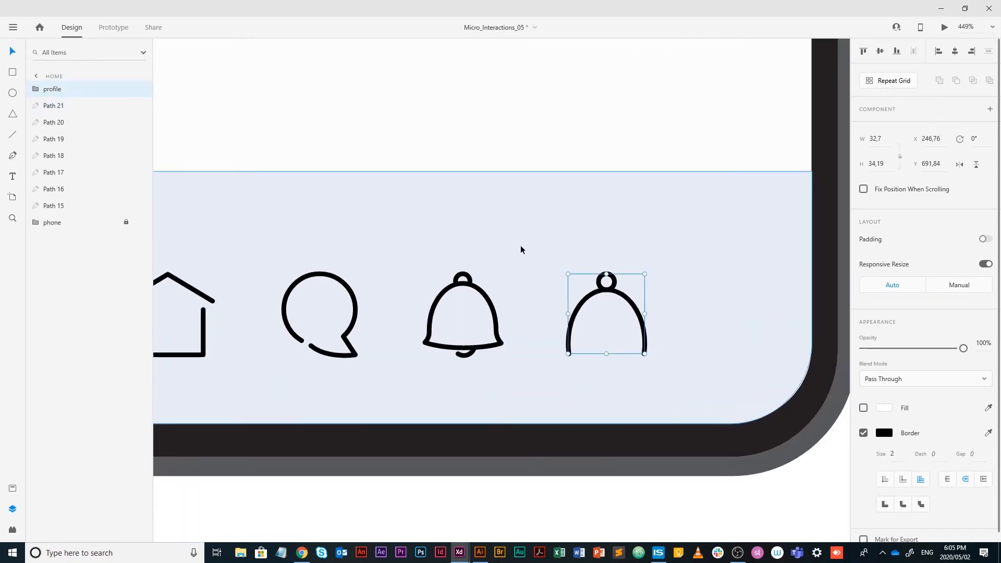
click(471, 277)
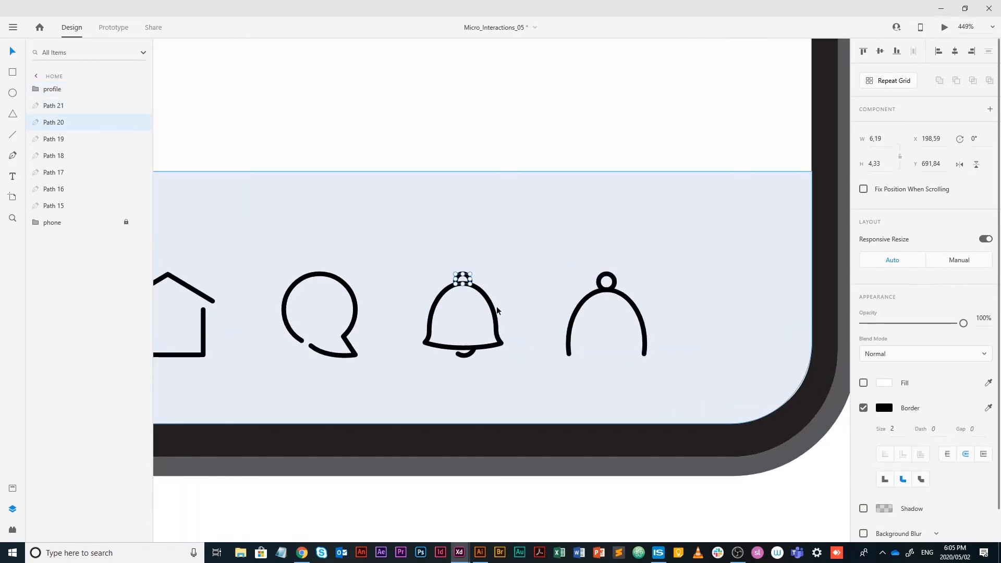
shift+click(471, 347)
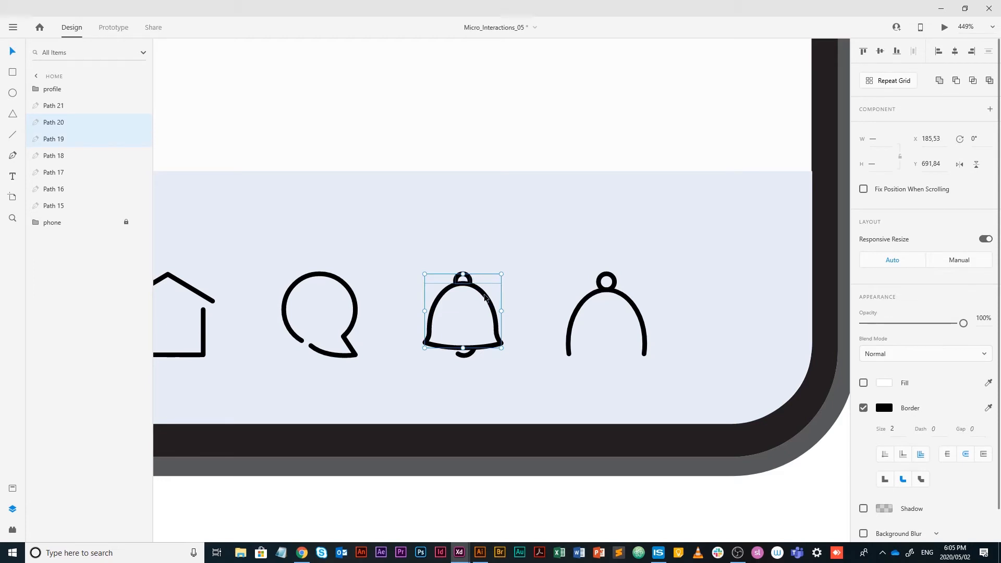
shift+click(470, 358)
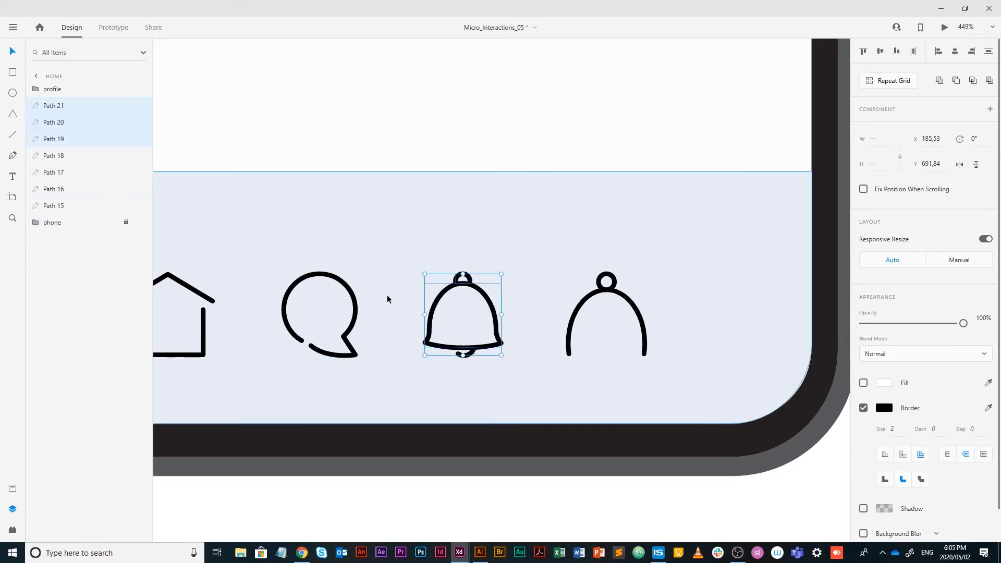
key(ctrl+g)
double_click(52, 106)
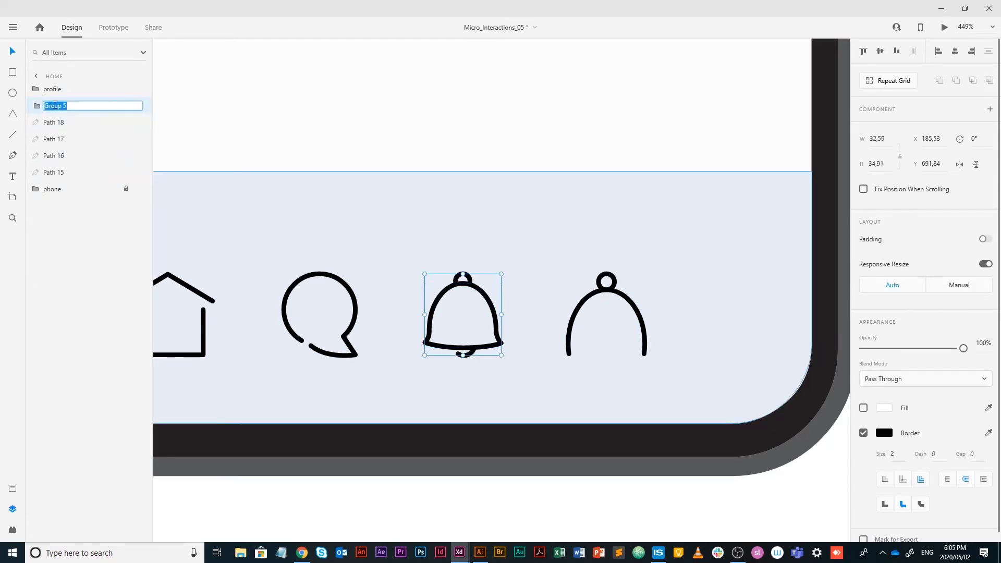
text(alarm)
key(Return)
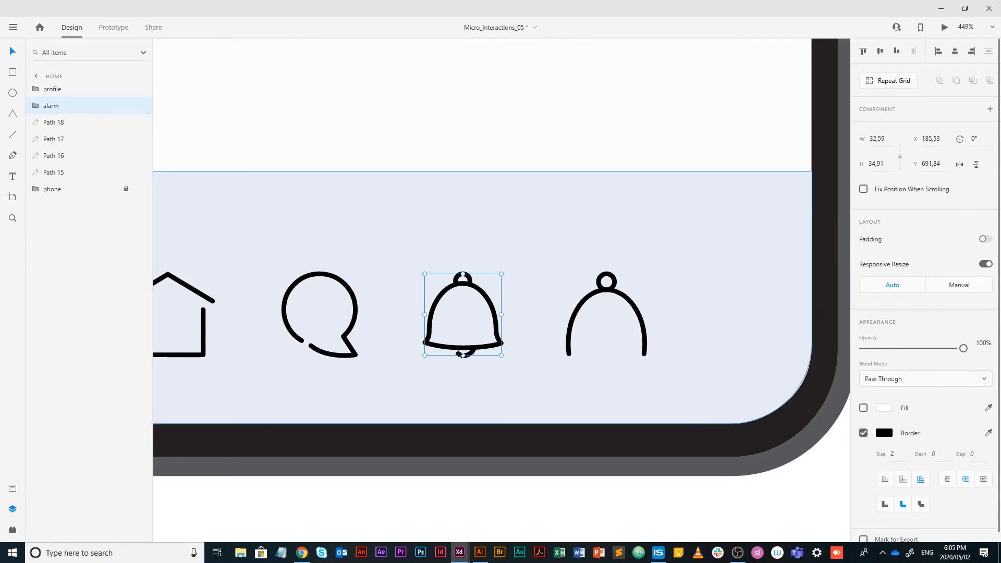
- Put the speech bubble icon in its own group and name the group "chat"
click(347, 338)
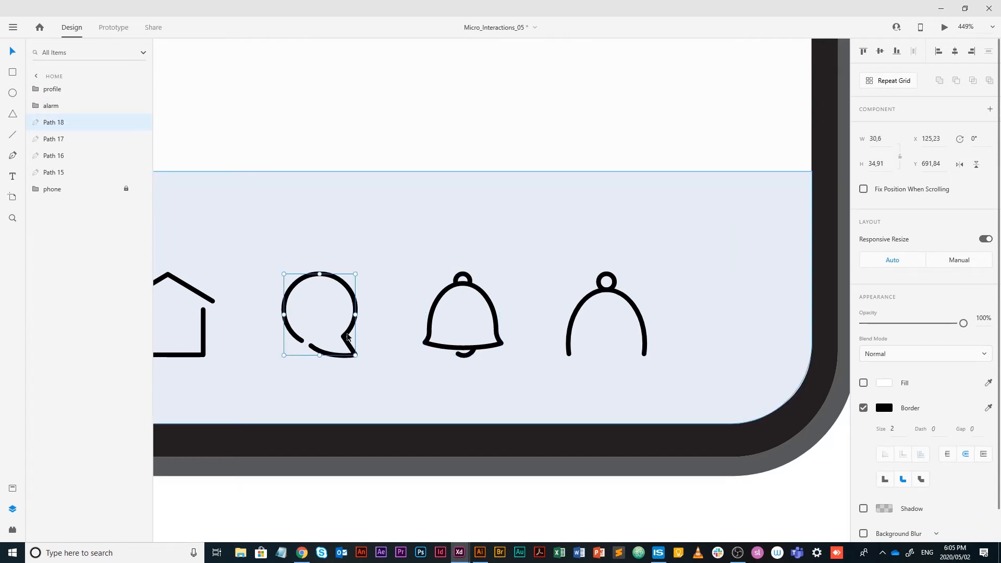
key(ctrl+g)
double_click(48, 123)
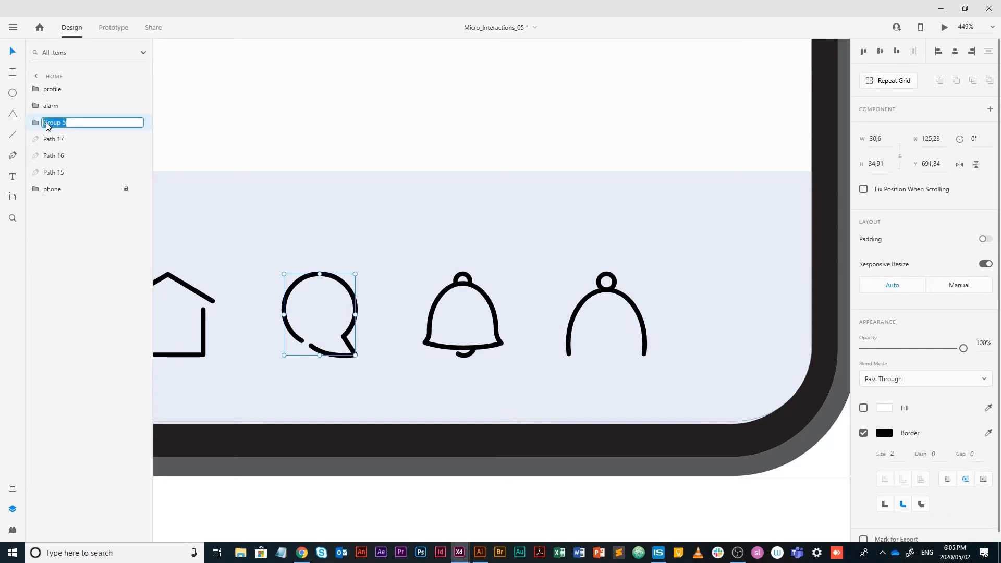
text(chat)
key(Return)
- Group the house icon's roof and walls and name the group "home"
drag(179, 134, 371, 161)
click(395, 350)
shift+click(384, 316)
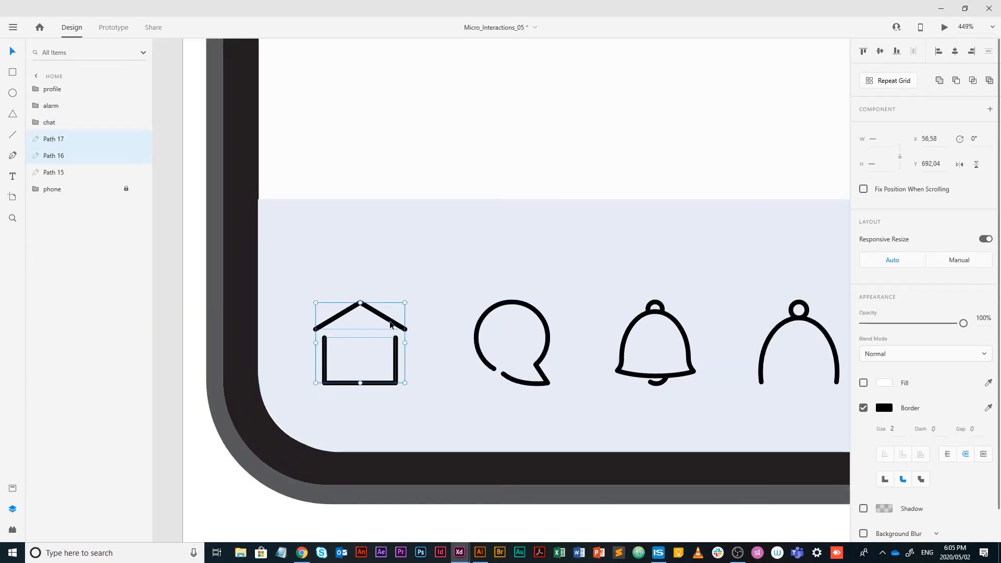
key(ctrl+g)
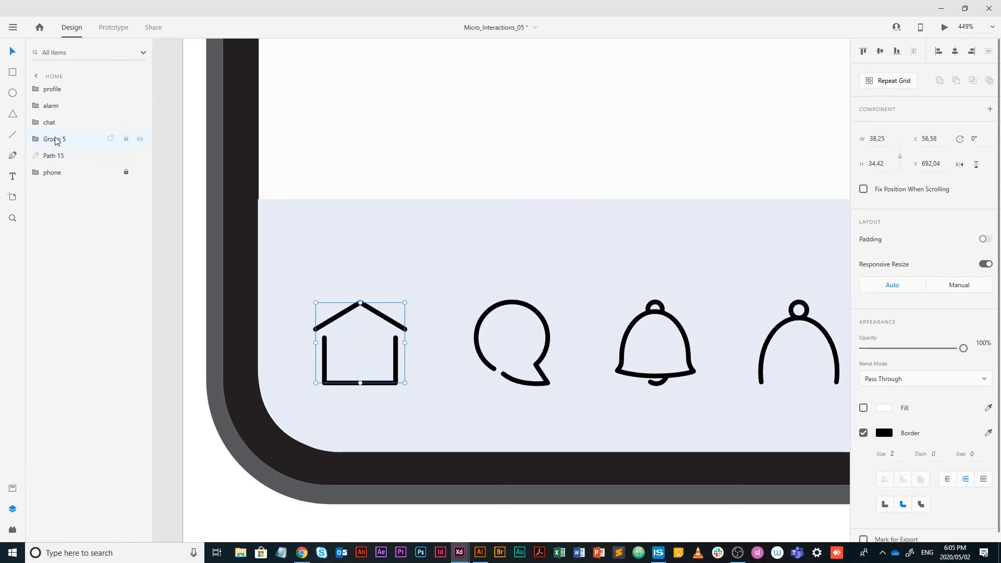
double_click(55, 139)
text(home)
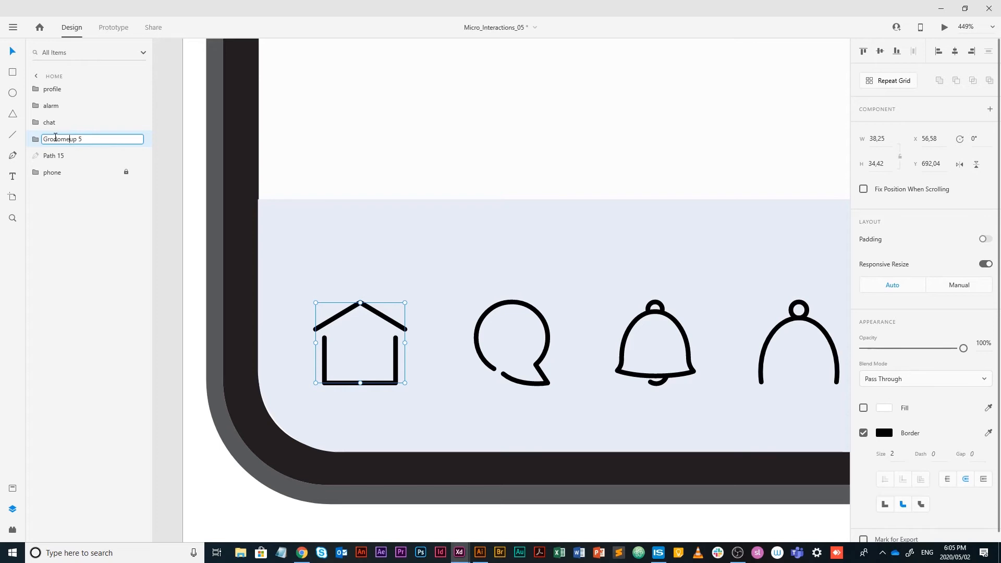
key(ctrl+a)
text(ho)
key(Return)
- Set the border colour of all four icon groups to orange-red #FE441E and save it as a swatch
scroll(371, 251, right, 3)
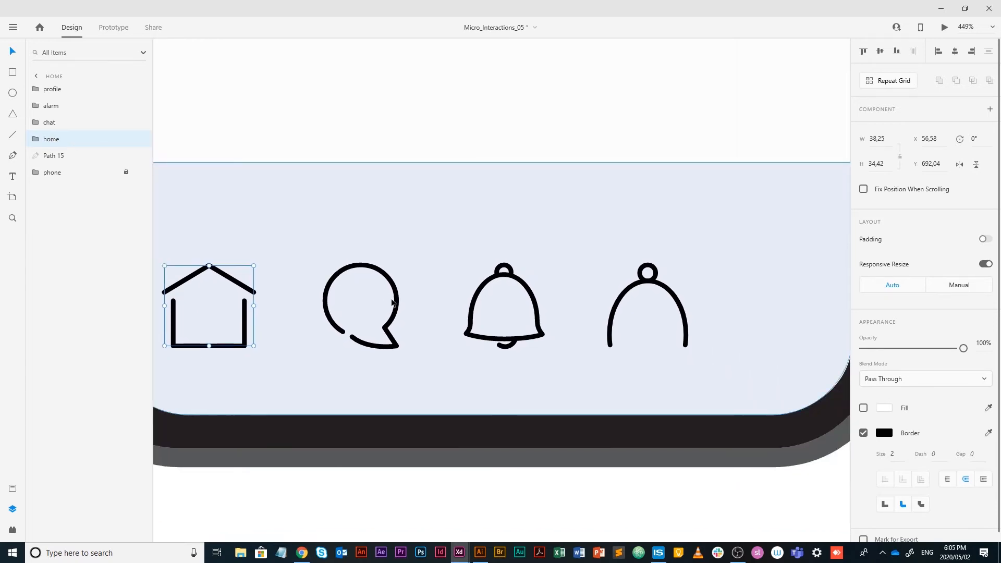
shift+click(394, 300)
shift+click(528, 292)
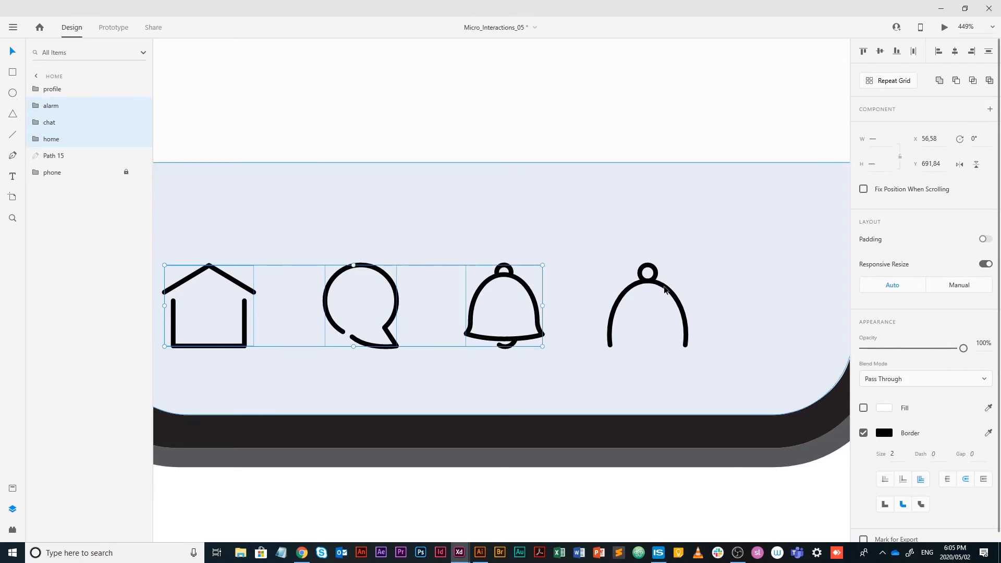
shift+click(665, 289)
click(888, 437)
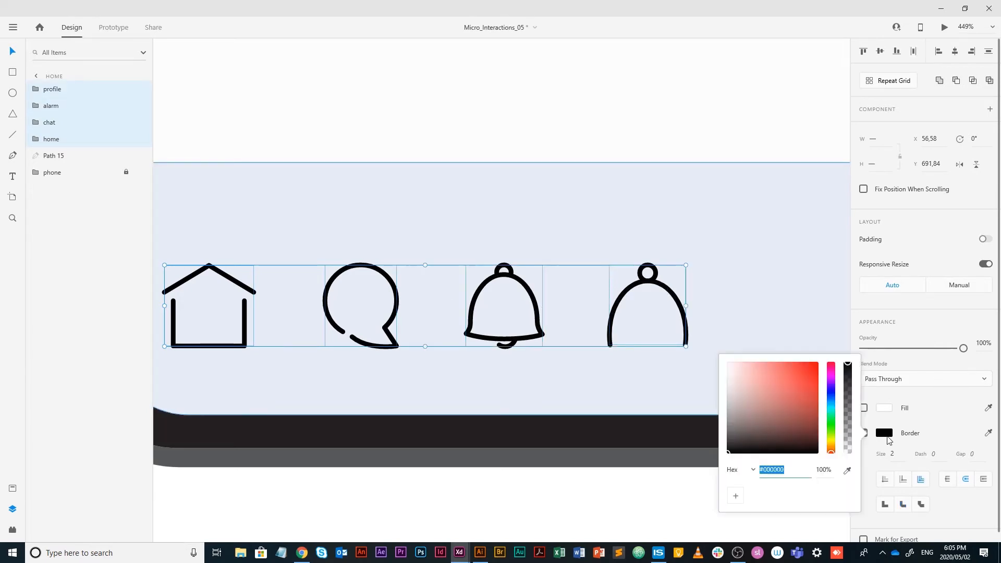
click(832, 453)
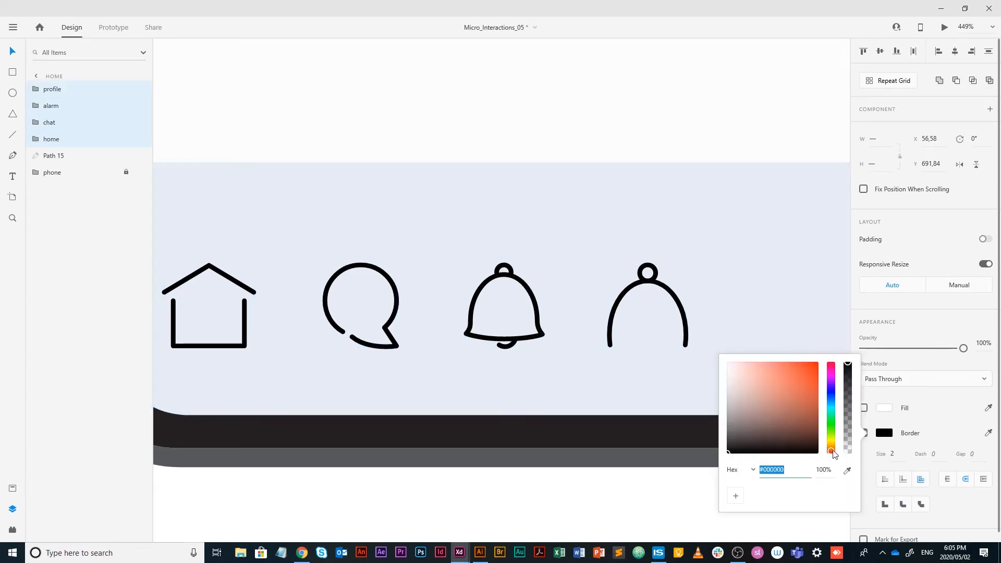
drag(805, 370, 808, 363)
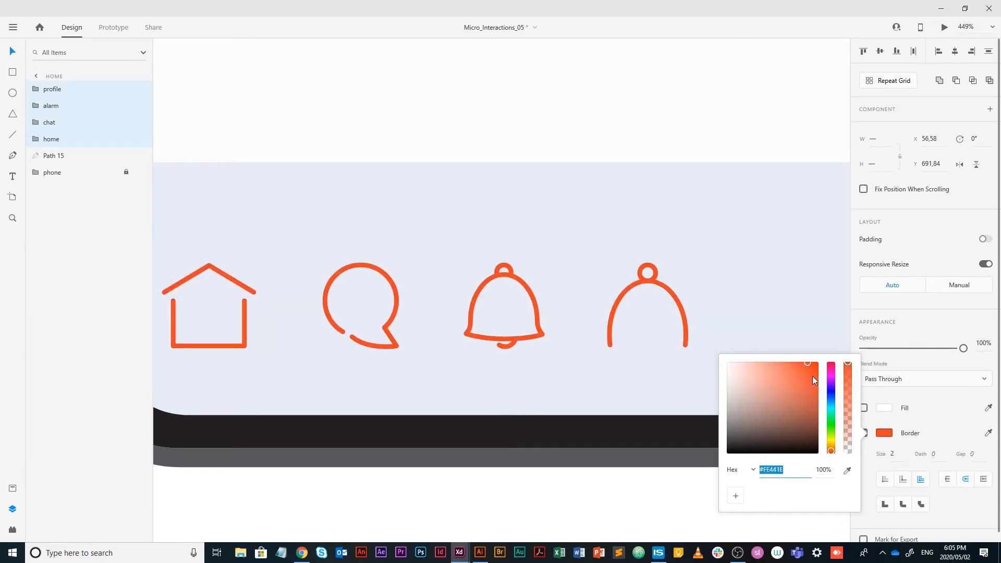
click(736, 495)
scroll(696, 354, down, 5)
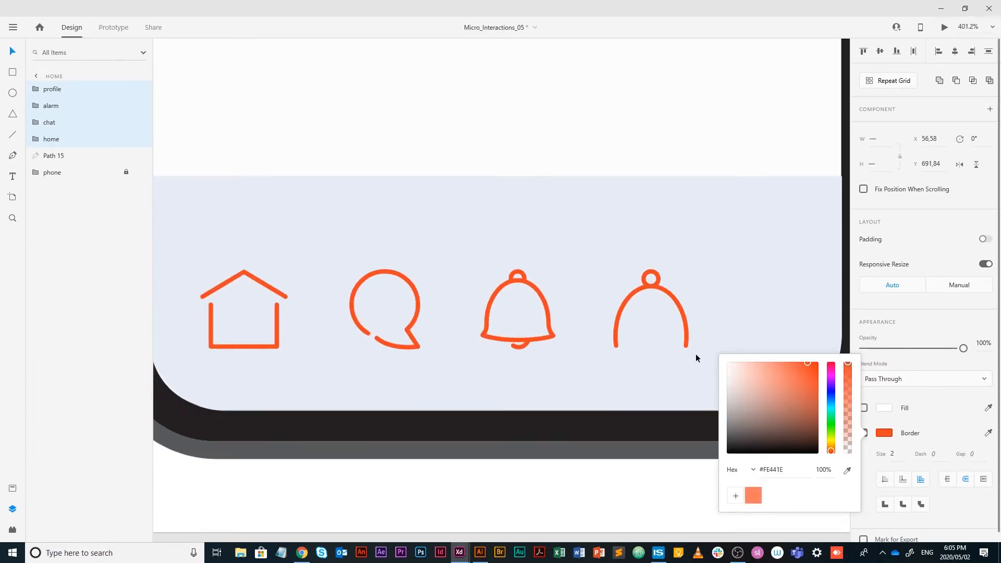
click(481, 485)
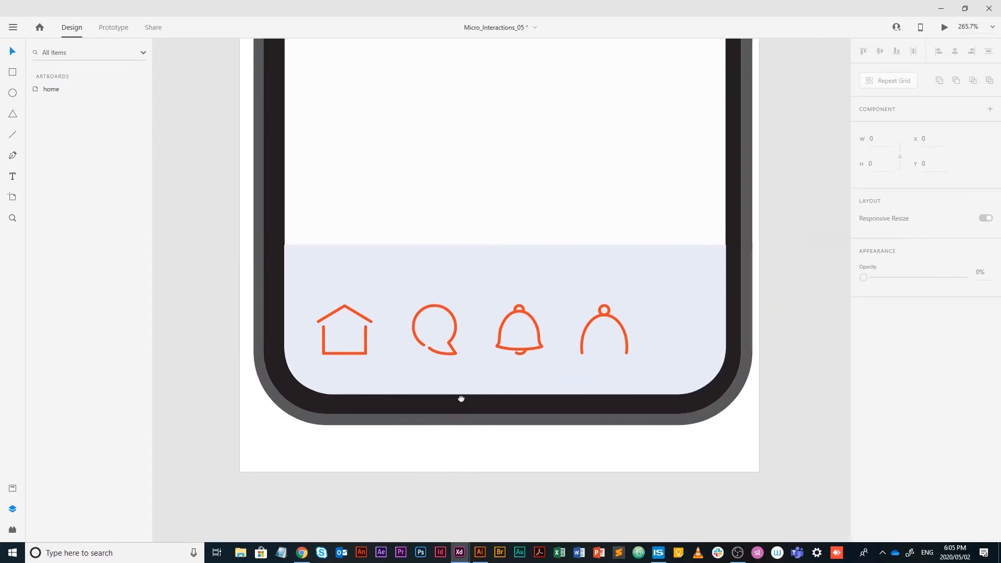
- Spread the icons around a central gap, moving profile and alarm right, alarm to X about 240, and chat left to X about 116
drag(617, 329, 689, 330)
drag(528, 328, 605, 333)
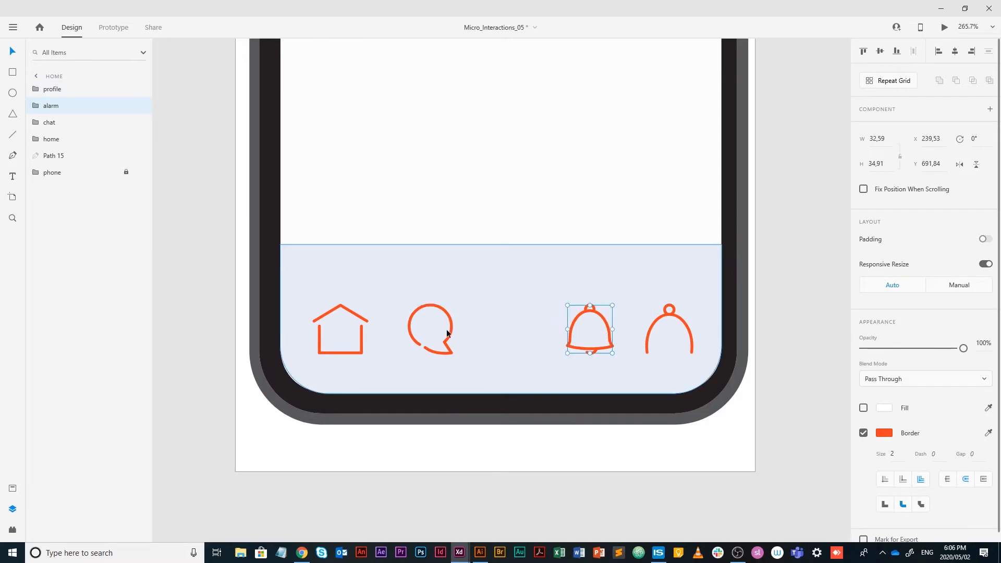
drag(451, 328, 439, 330)
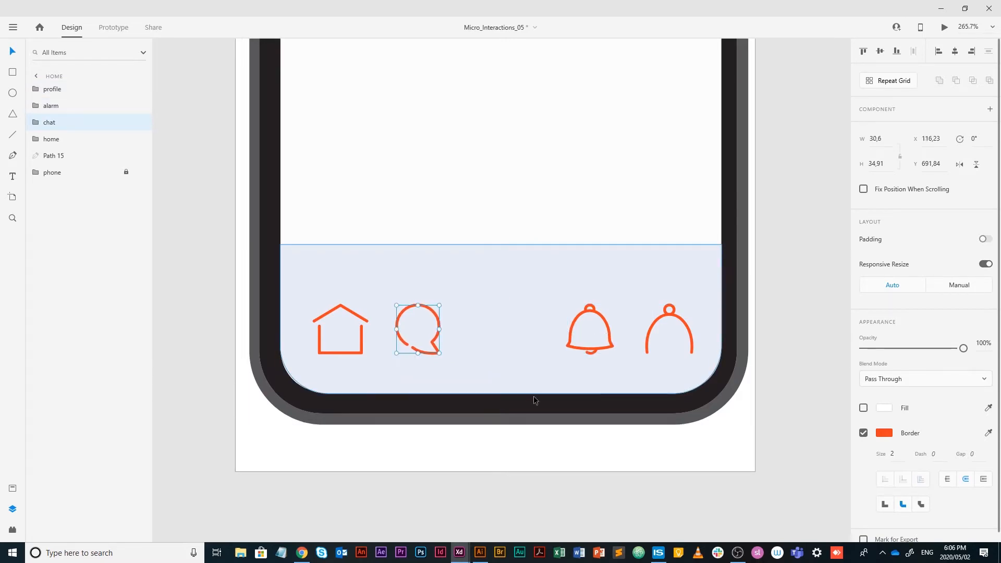
click(363, 333)
- Reduce the height of the light bottom bar slightly by lowering its upper edge towards the icons
click(496, 249)
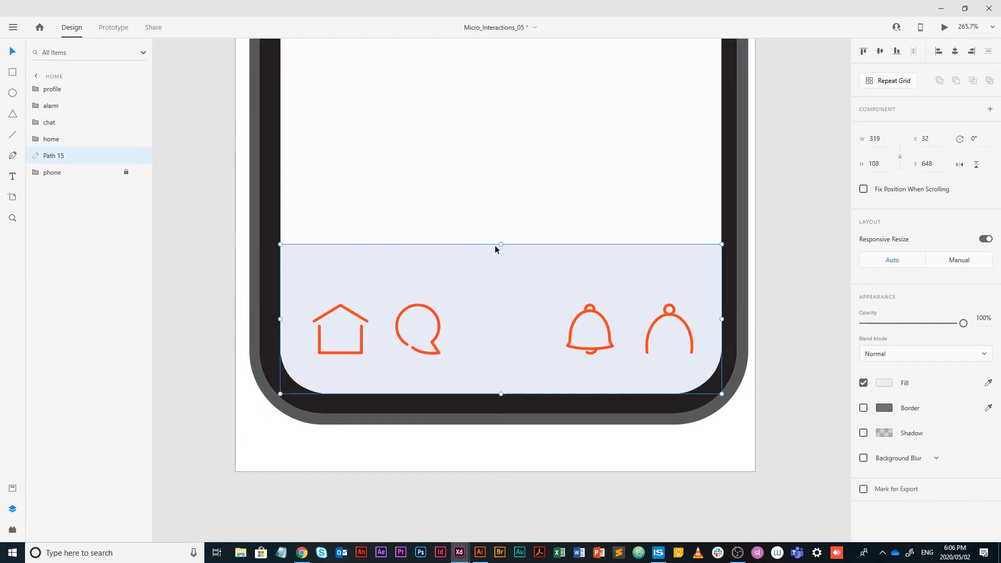
drag(501, 245, 499, 262)
click(800, 311)
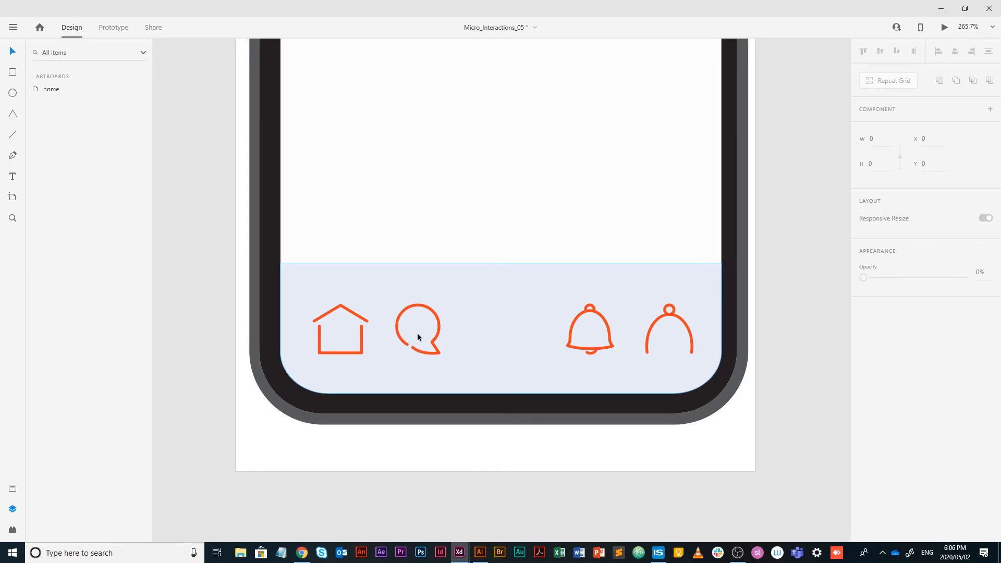
scroll(542, 315, down, 6)
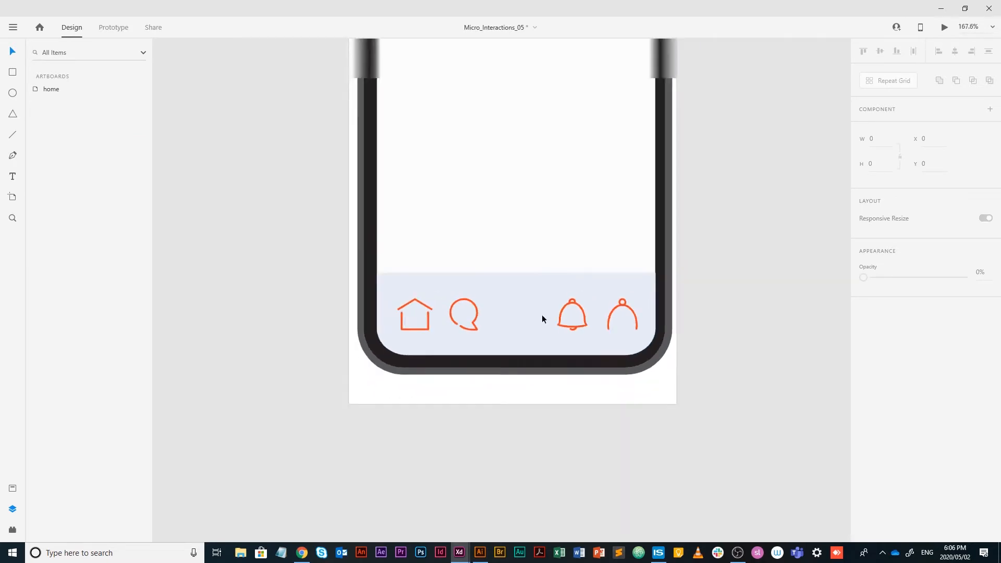
- Duplicate the home artboard beside the original, at X about 443, and name the copy "home-tap"
drag(682, 262, 534, 401)
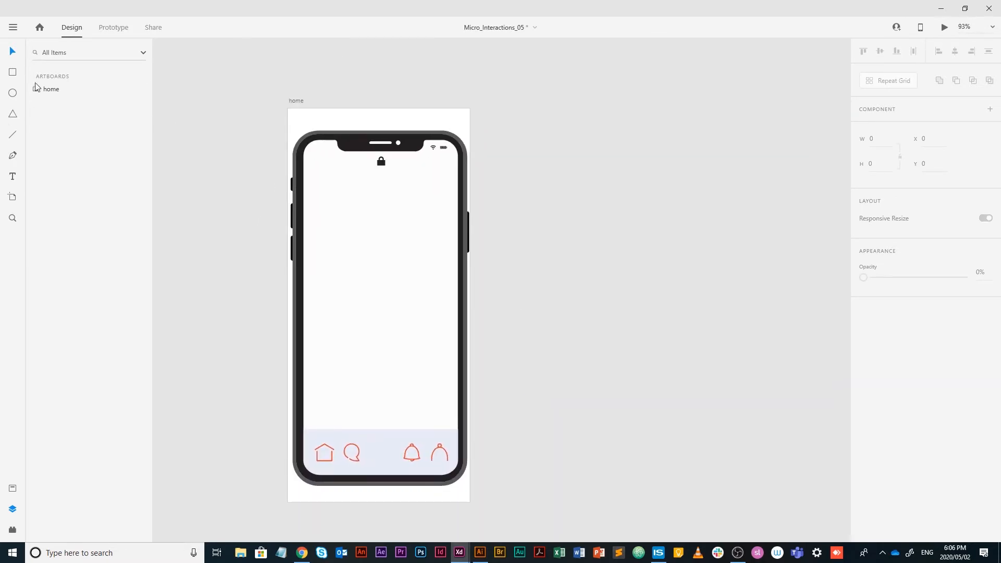
click(297, 102)
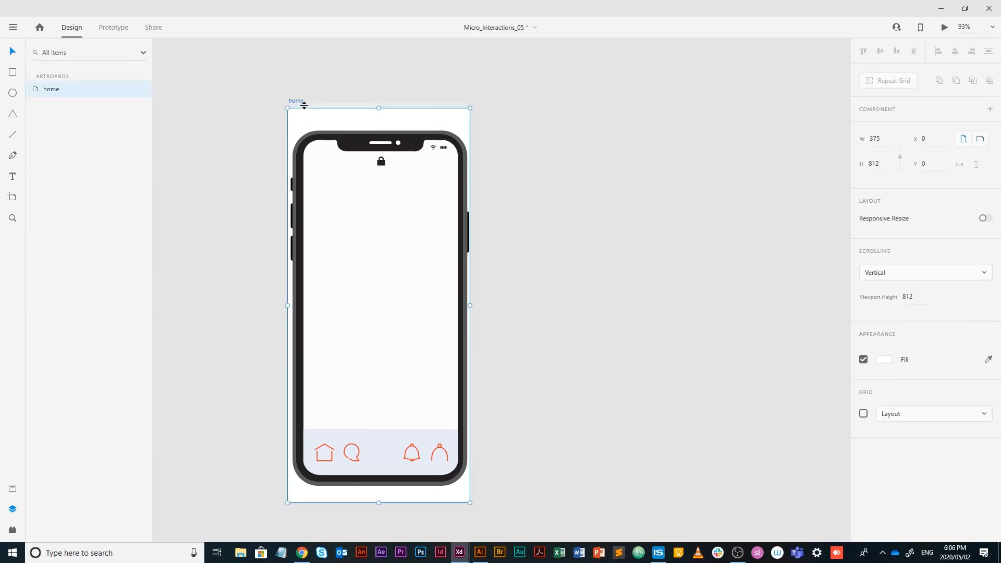
drag(303, 115, 511, 122)
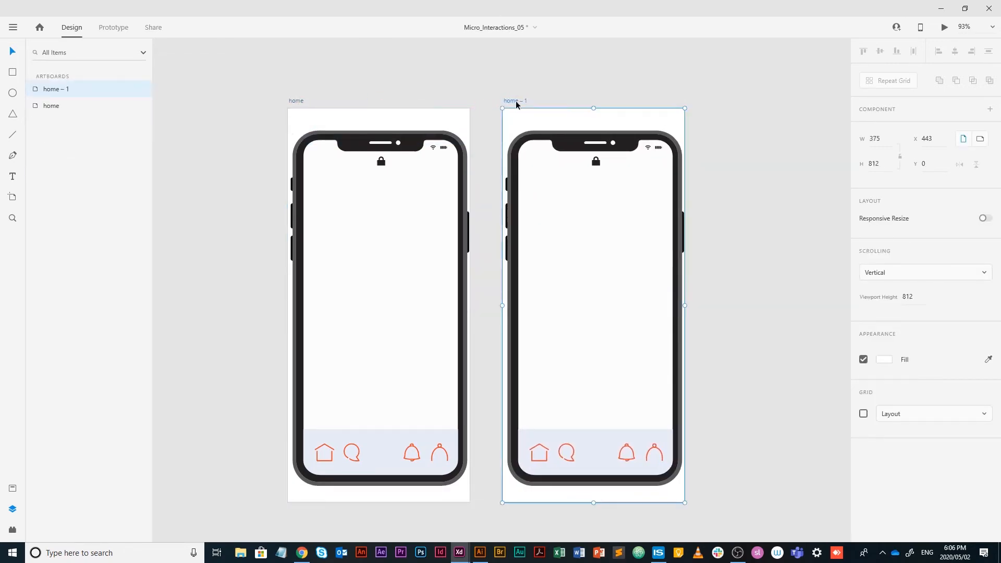
double_click(517, 103)
text(hp)
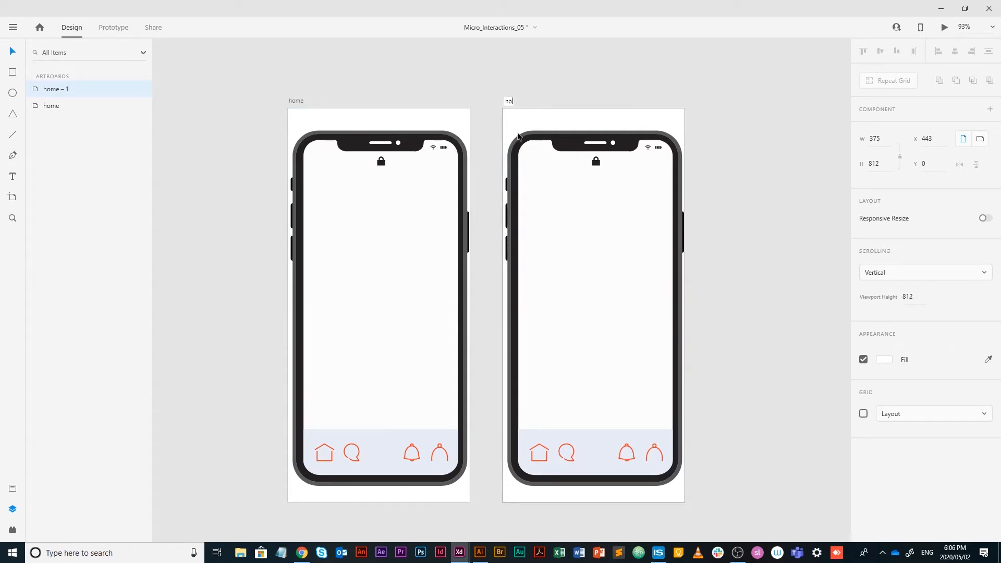
text(ome-tap)
key(Return)
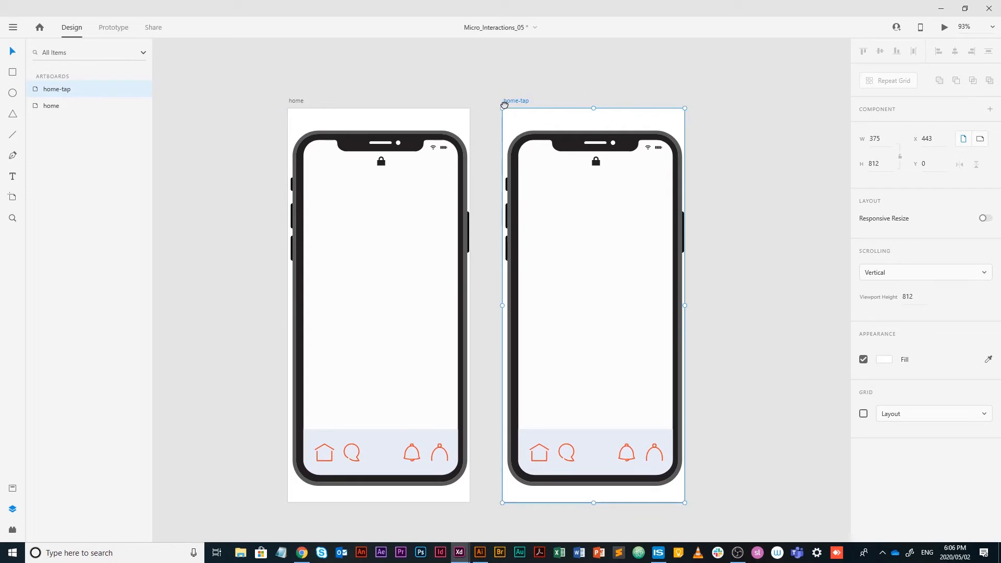
- Duplicate the home-tap artboard to its right, at X about 901, and name the copy "chat-tap"
scroll(504, 105, right, 5)
drag(387, 107, 615, 103)
double_click(616, 103)
text(c)
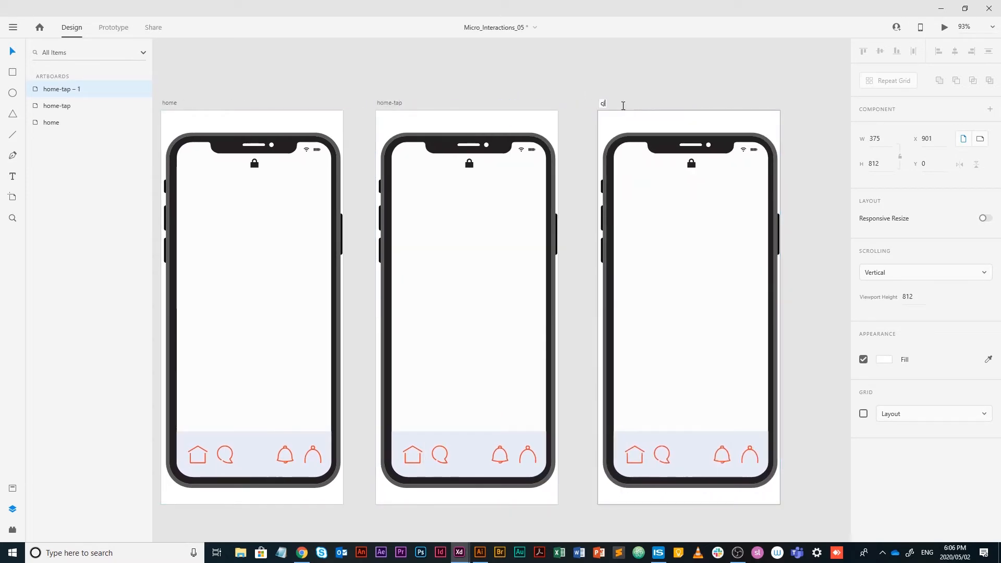
text(hat-tap)
key(Return)
- Duplicate the chat-tap artboard to its right, at X about 1336
scroll(460, 180, right, 8)
drag(460, 179, 435, 175)
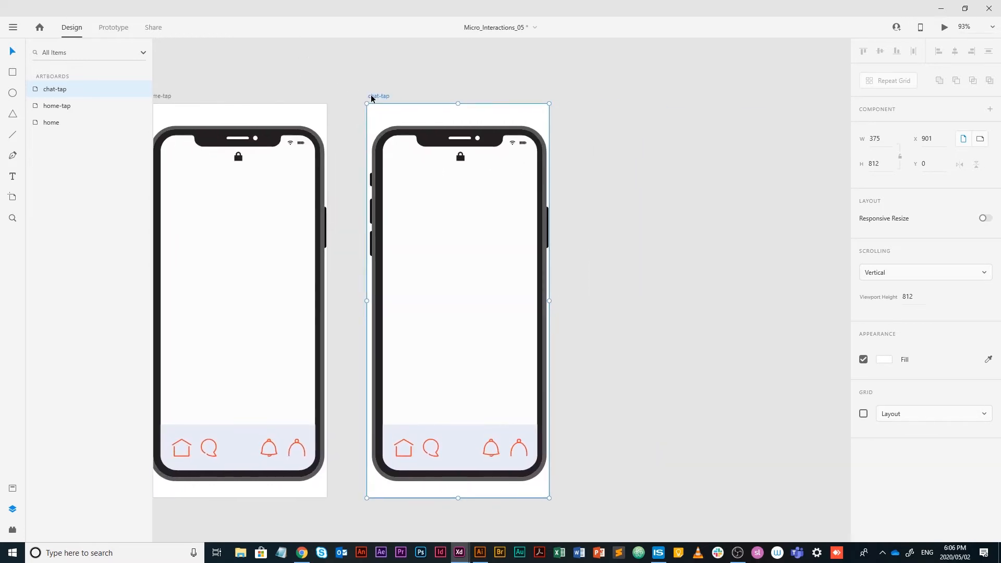
drag(372, 99, 587, 98)
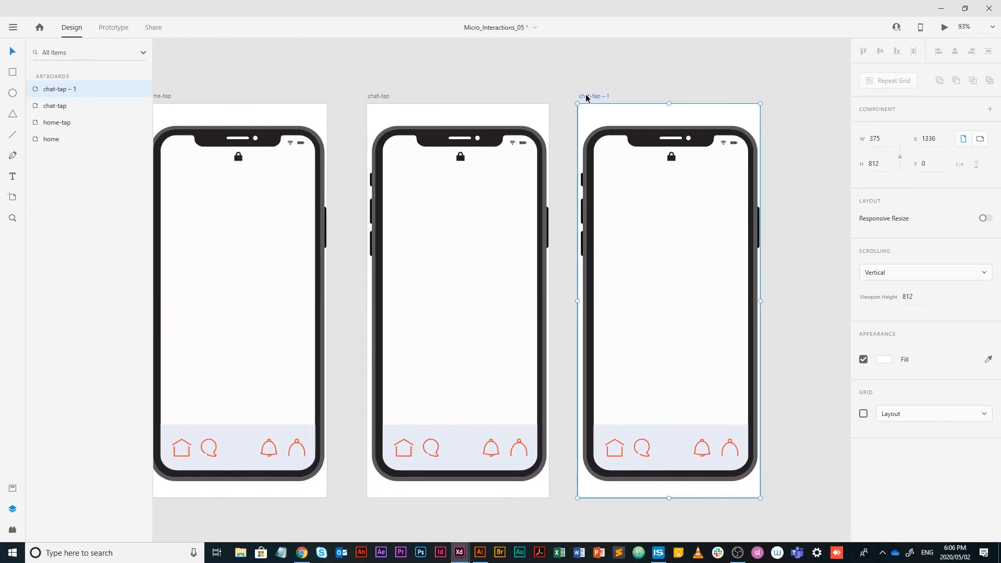
- Rename the duplicated chat-tap artboard as alarm-tap
double_click(587, 97)
text(alarm-tap)
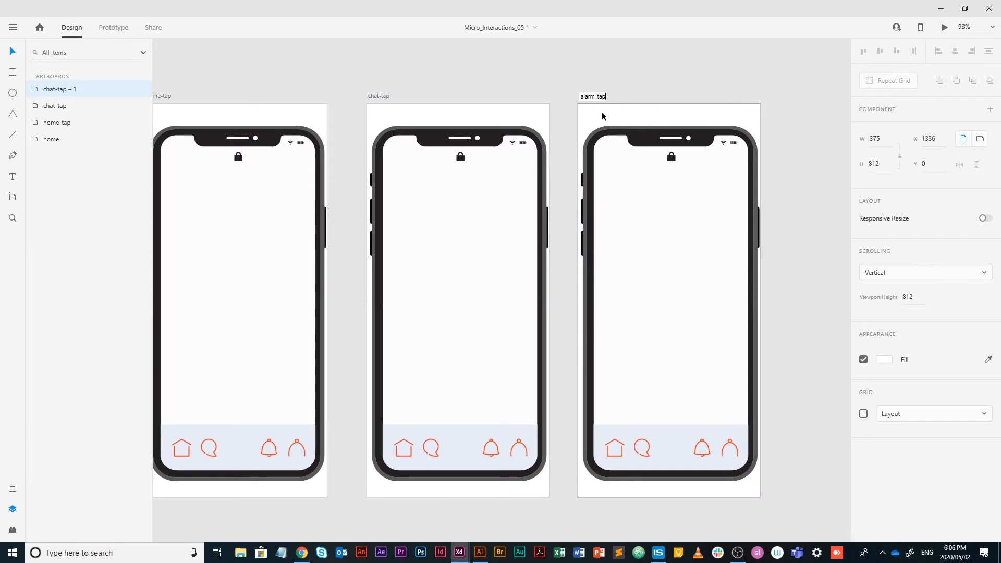
key(Return)
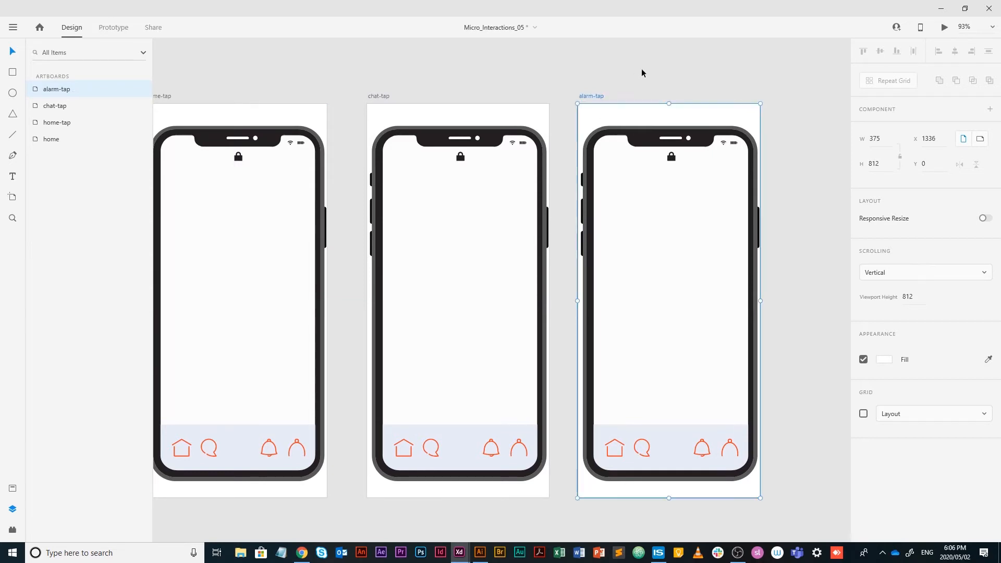
- Duplicate the alarm-tap artboard beside the original and name the copy profile-tap
drag(645, 73, 391, 86)
drag(334, 108, 560, 109)
double_click(575, 110)
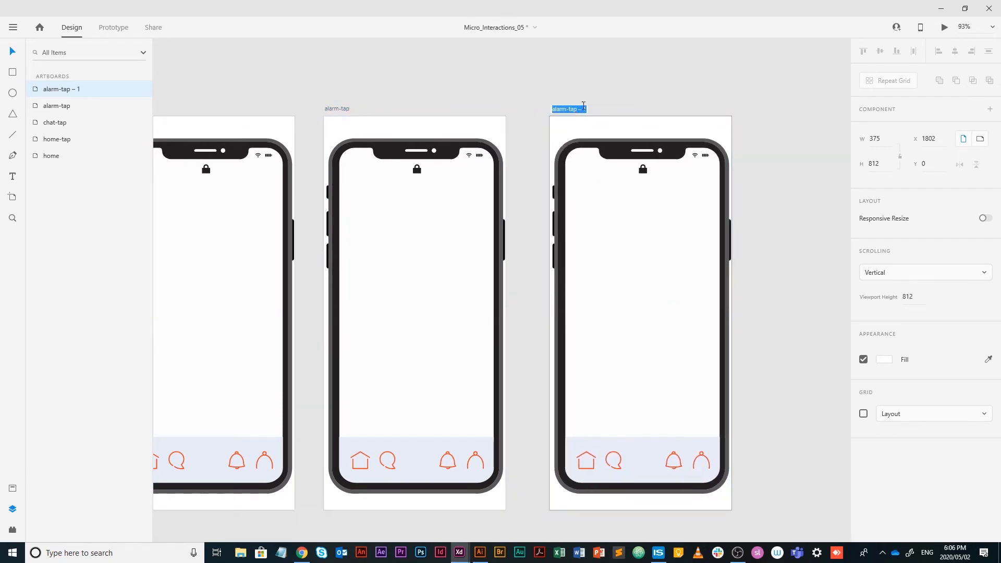
text(profile-tap)
key(Return)
- On the home-tap artboard, rotate the home icon's roof to about -20° and lift it slightly off the walls
drag(206, 275, 447, 266)
drag(332, 306, 511, 267)
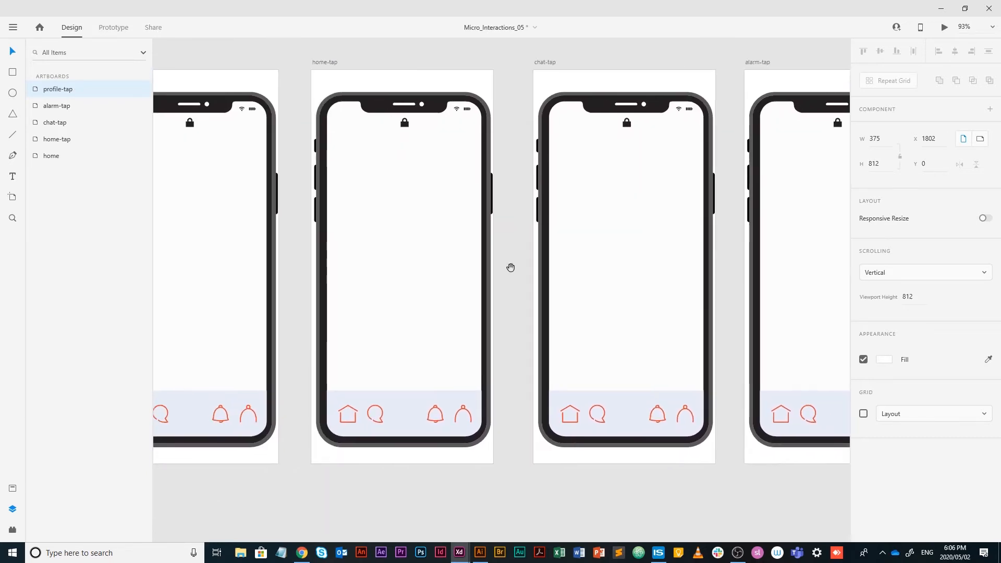
drag(322, 327, 462, 300)
scroll(569, 372, up, 3)
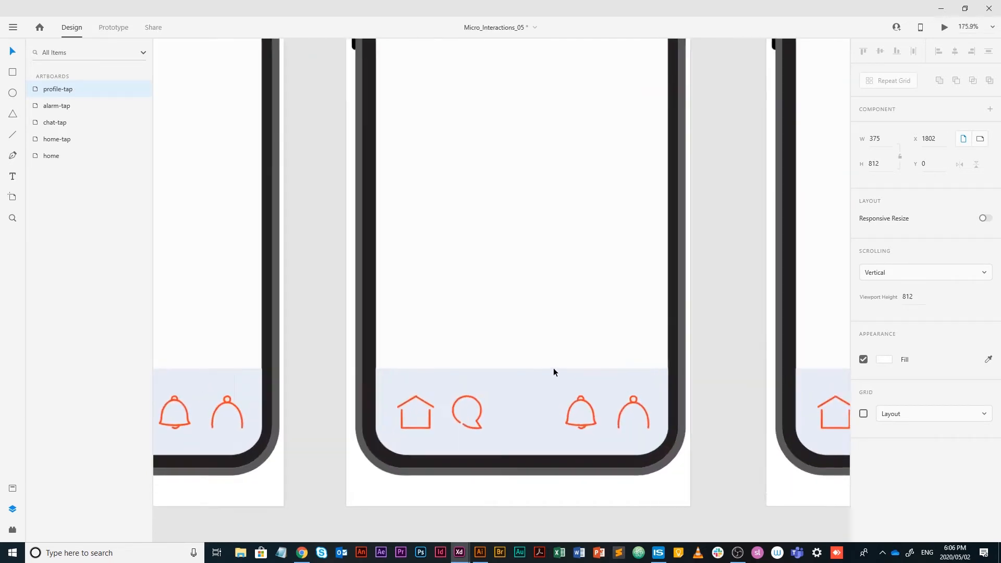
scroll(554, 372, up, 3)
drag(490, 362, 509, 297)
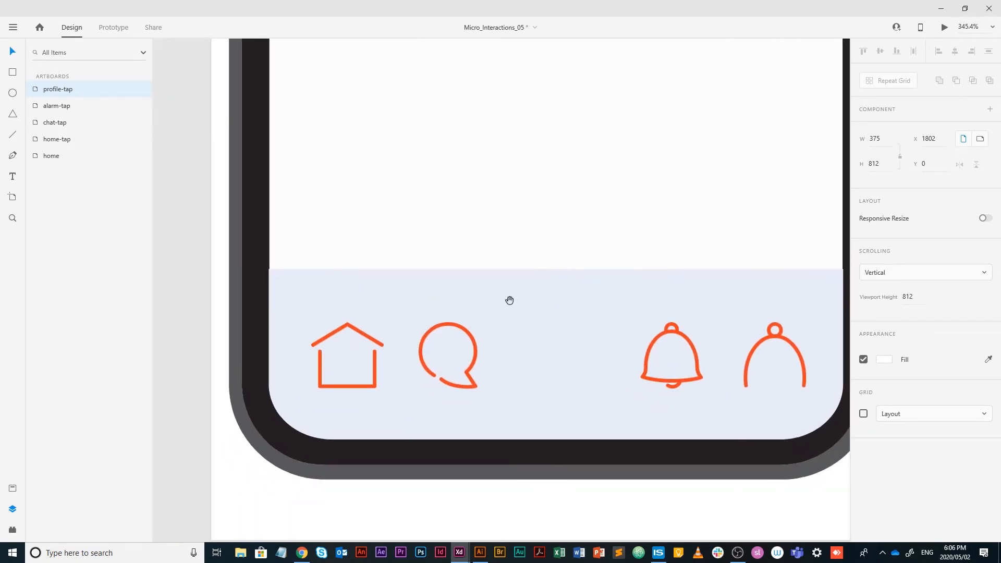
double_click(375, 346)
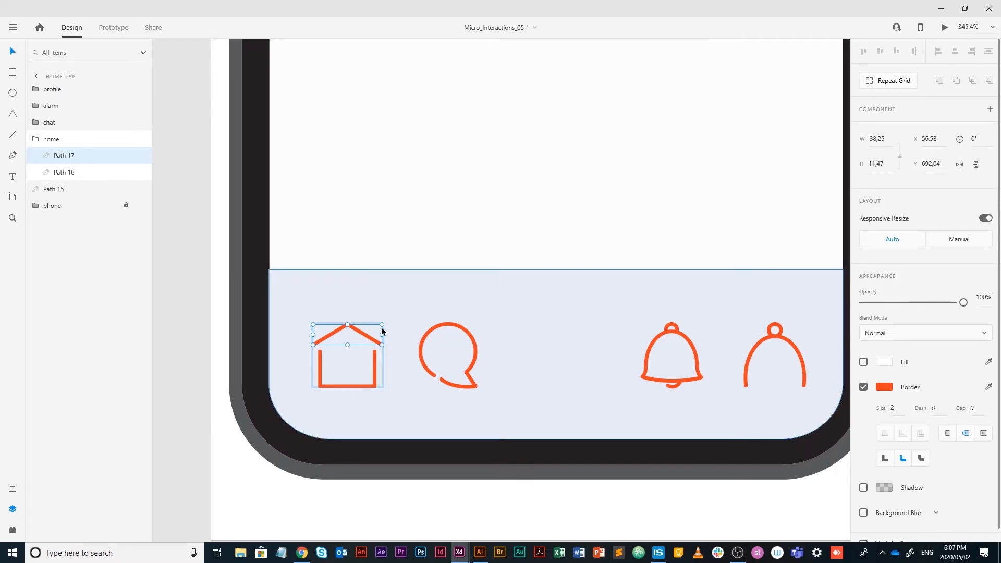
drag(385, 322, 377, 313)
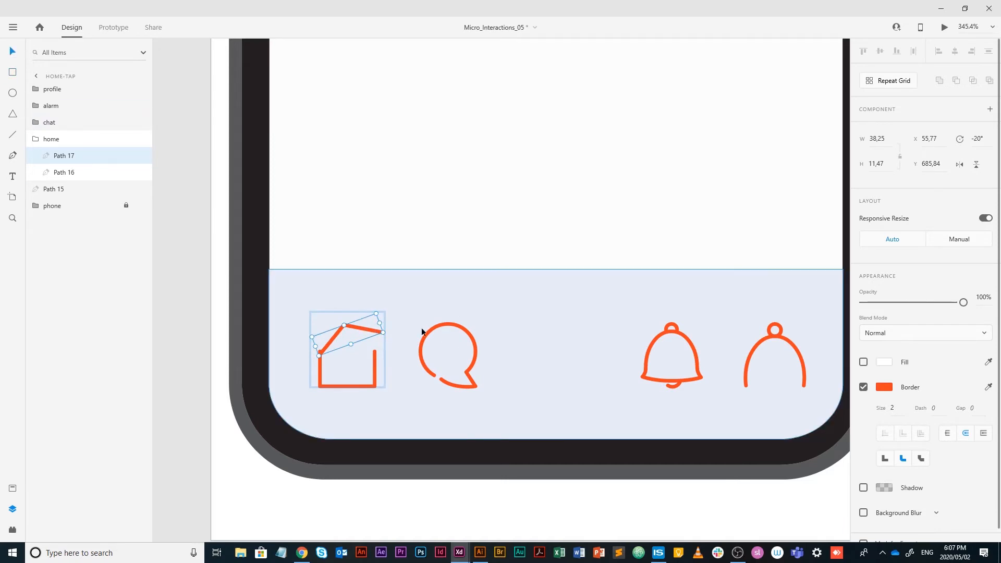
drag(378, 330, 371, 320)
- Raise the whole home icon to about Y 667 and set its border colour to purple #840EF9
click(397, 452)
drag(358, 386, 358, 361)
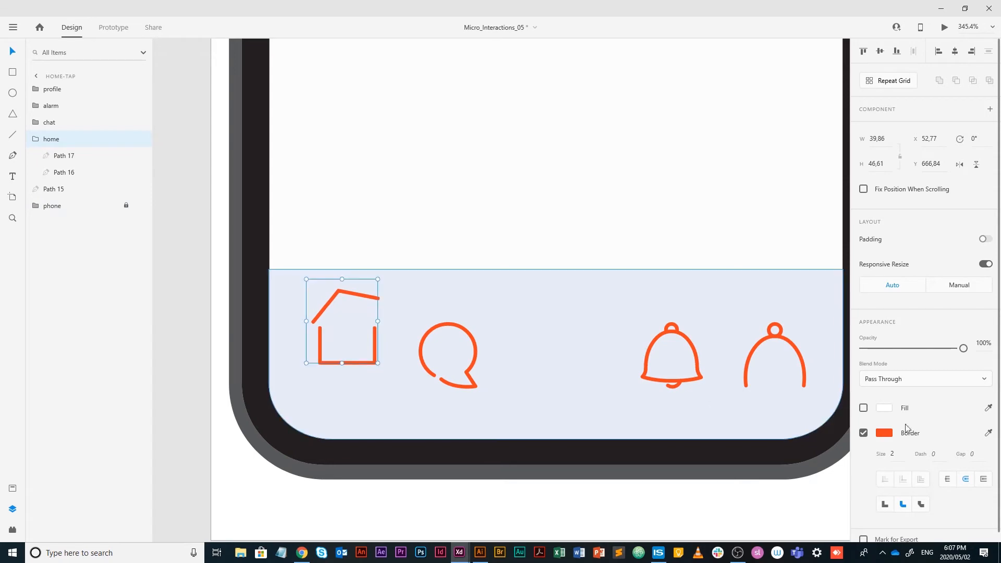
click(886, 434)
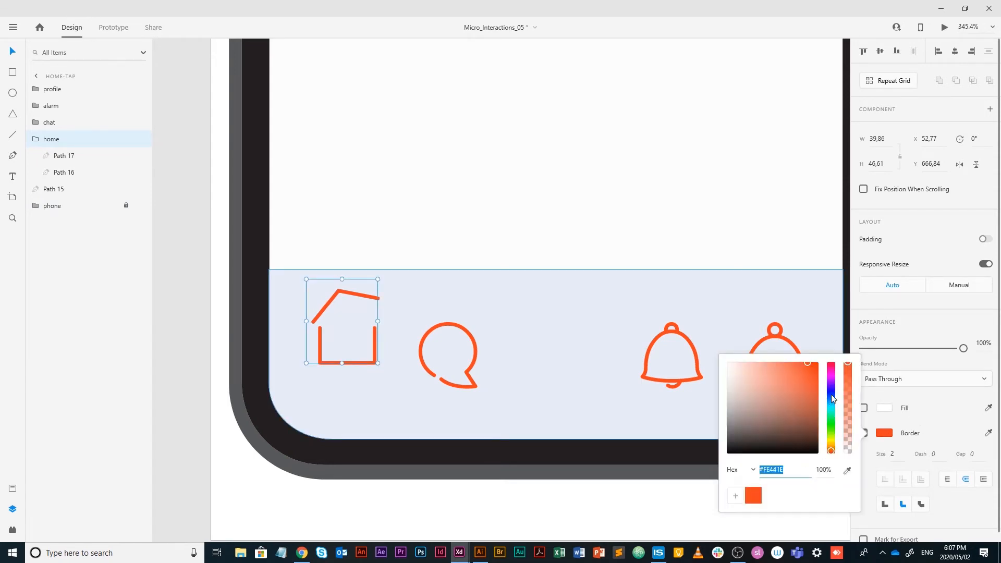
drag(832, 395, 820, 365)
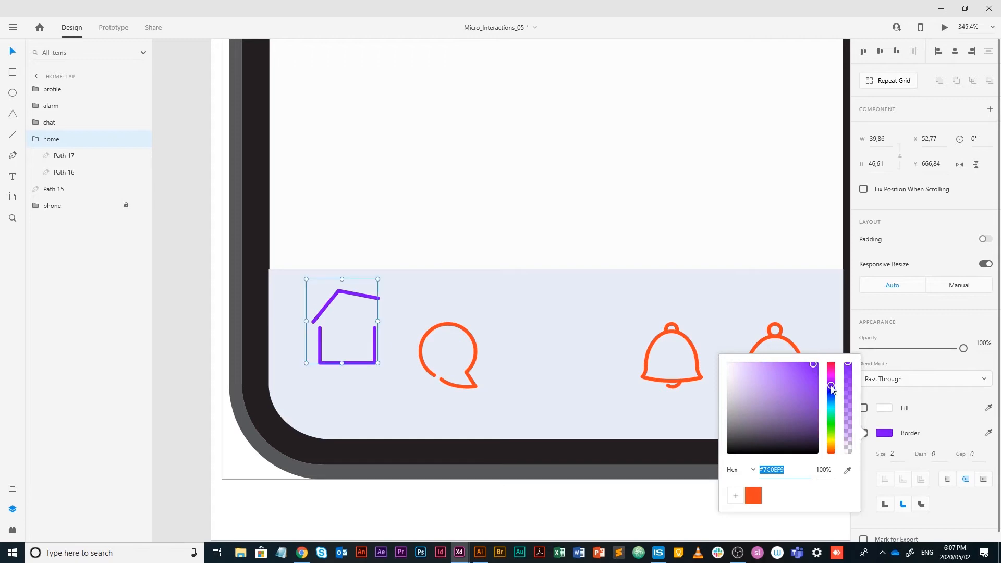
click(831, 385)
click(580, 497)
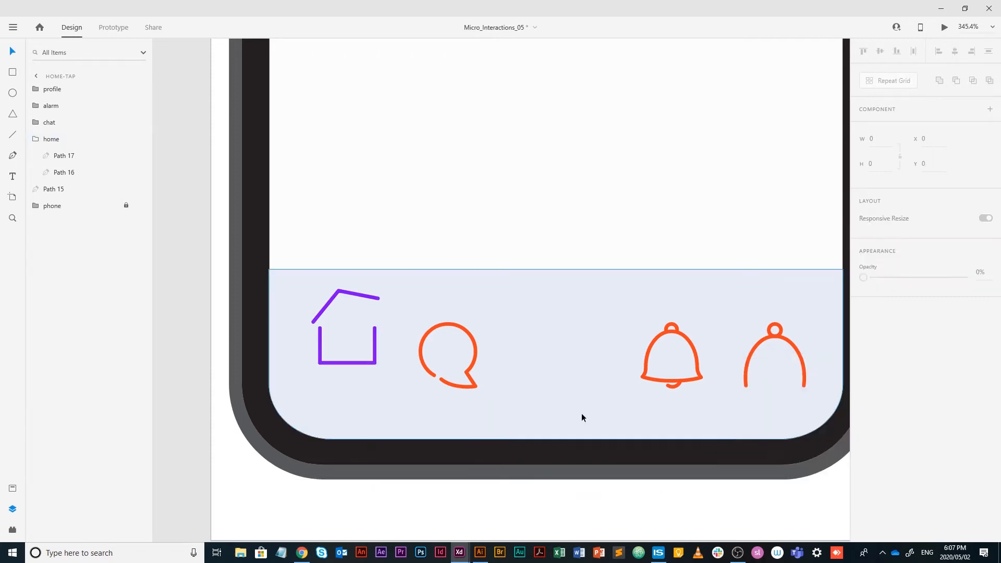
- On the chat-tap artboard, set the chat icon's border colour to the purple swatch #840EF9
scroll(583, 417, down, 8)
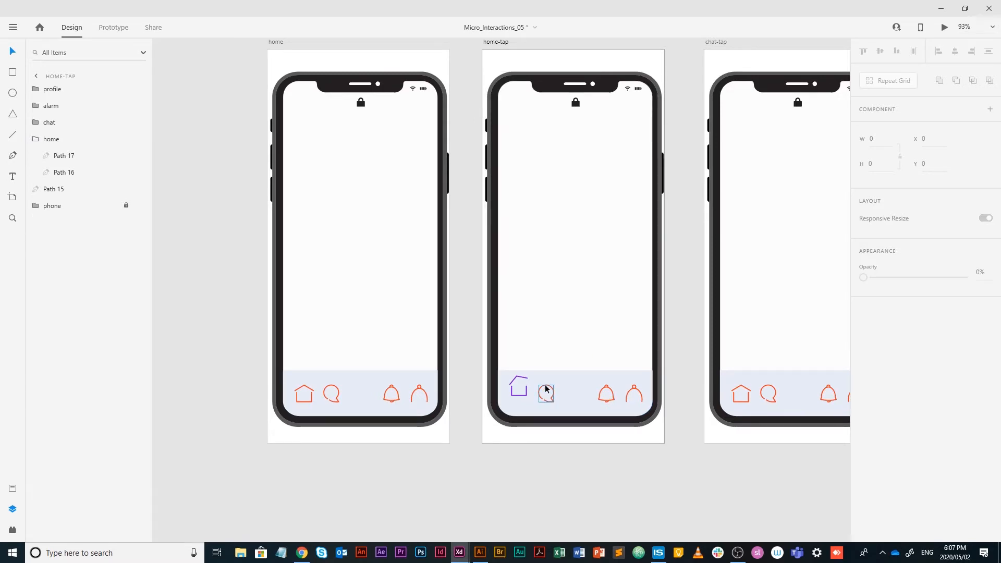
scroll(548, 385, up, 8)
scroll(476, 327, right, 15)
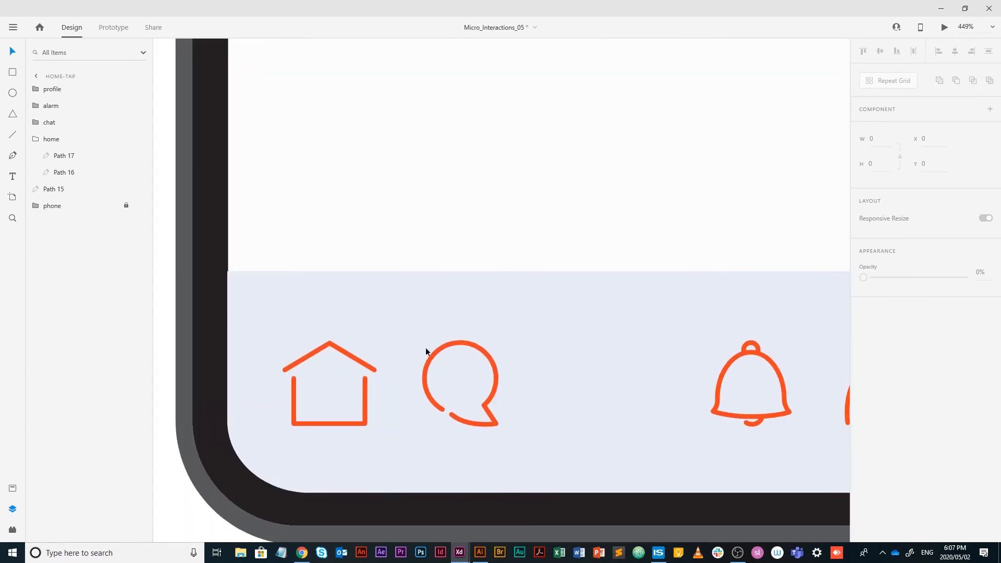
click(489, 408)
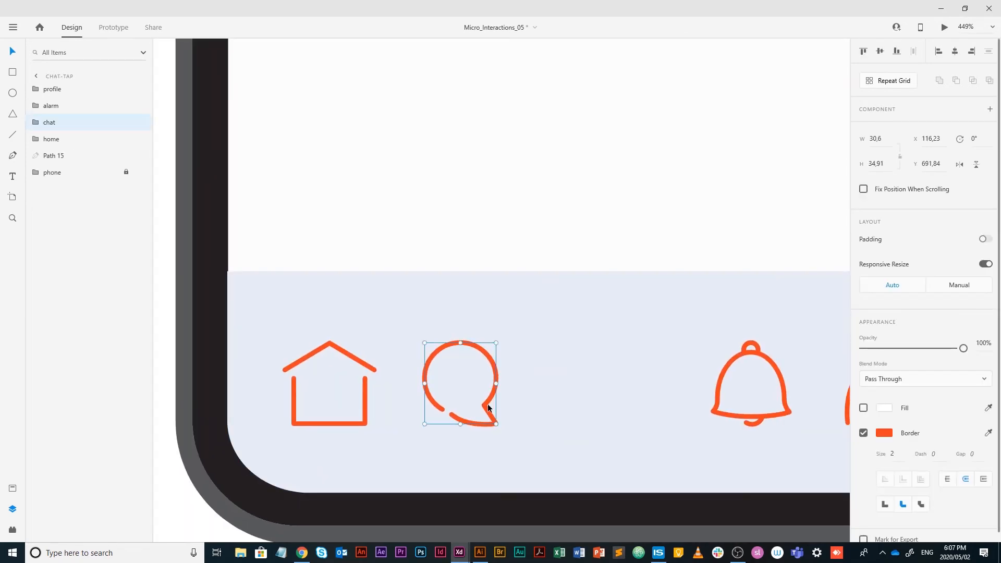
click(885, 433)
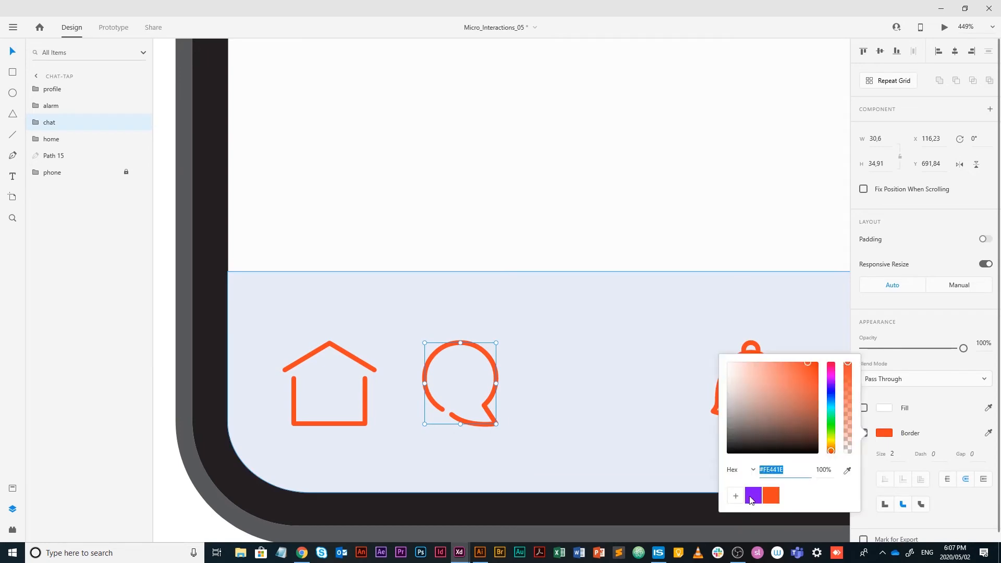
click(751, 498)
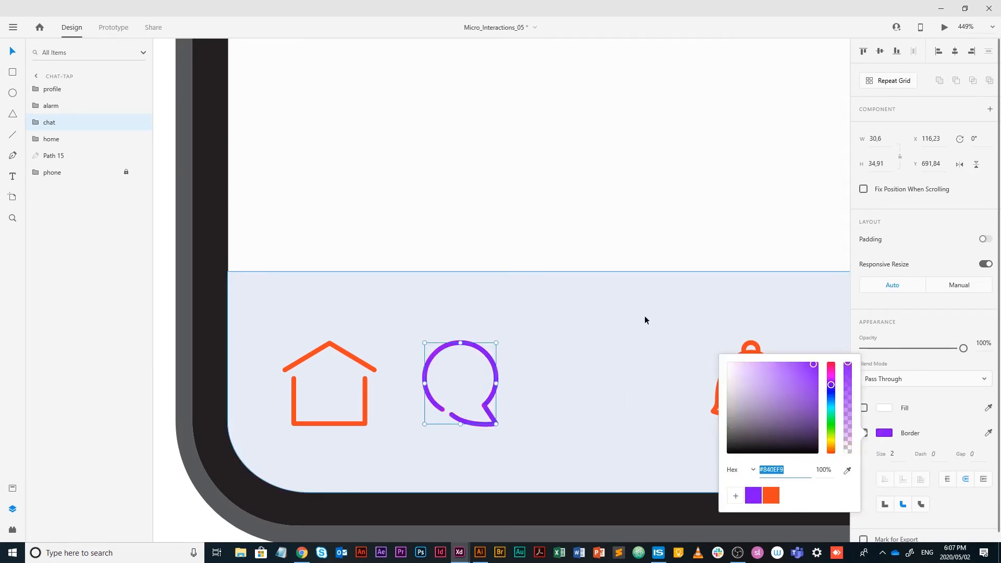
- Rotate the chat icon to about -31° and raise it to about Y 669, saving the document
click(12, 52)
key(r)
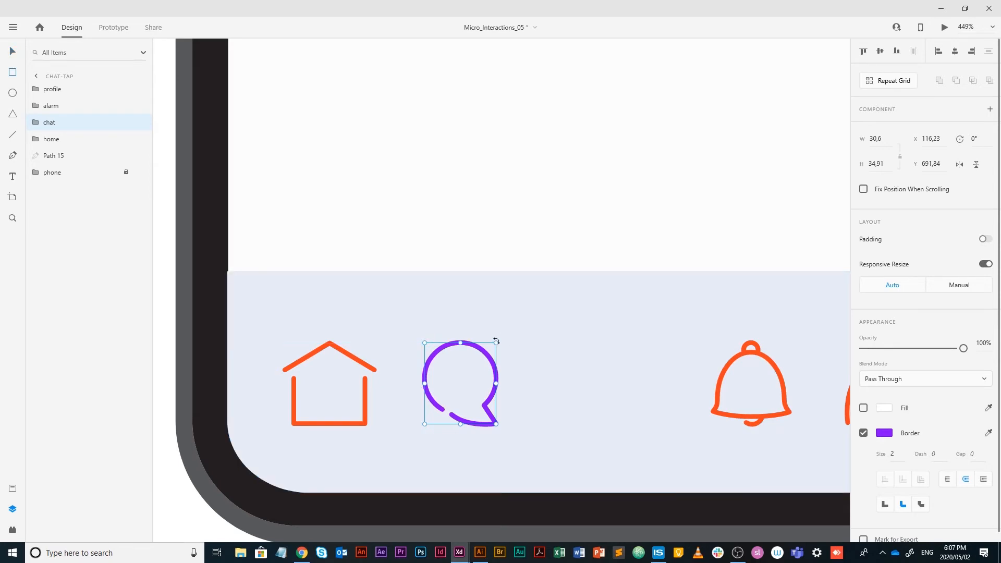
drag(497, 341, 469, 308)
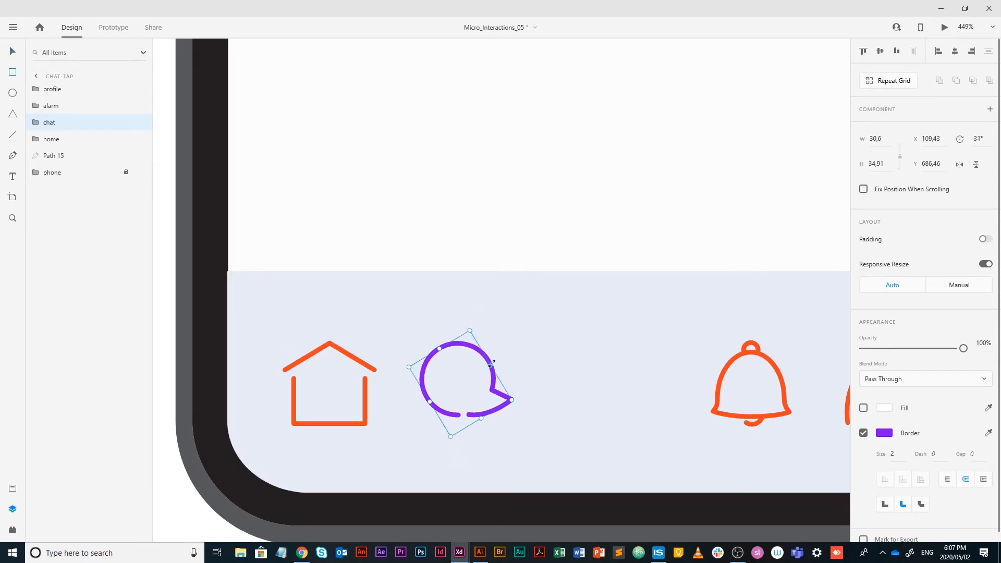
drag(475, 354, 476, 313)
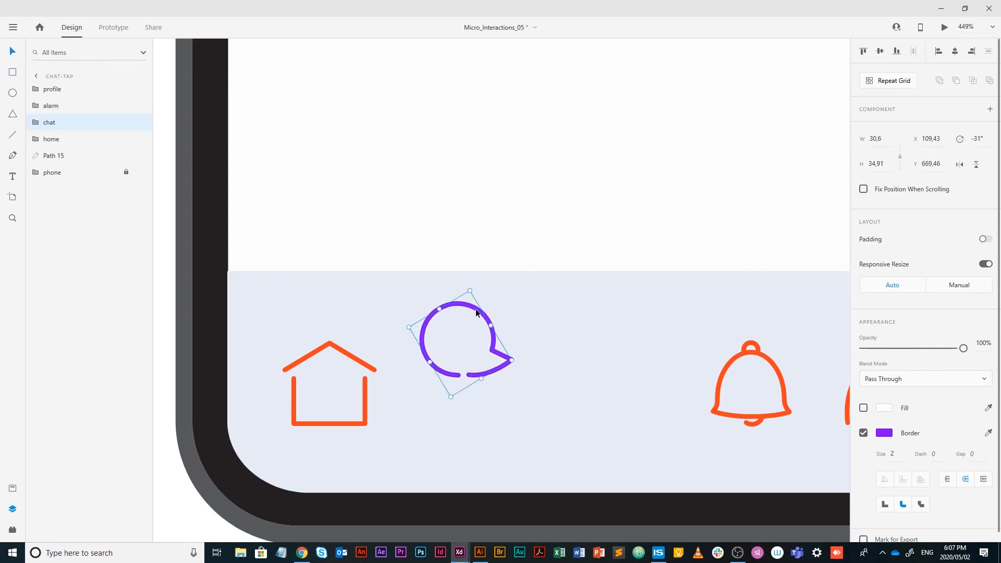
key(ctrl+s)
- On the alarm-tap artboard, set the alarm bell icon's border colour to the purple swatch
scroll(753, 379, down, 3)
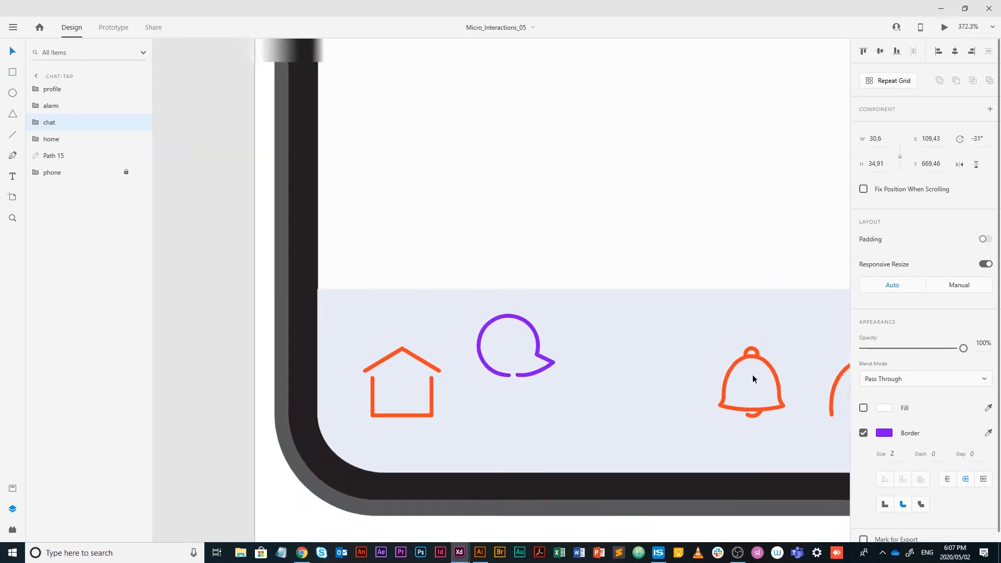
drag(753, 380, 271, 351)
drag(600, 369, 95, 362)
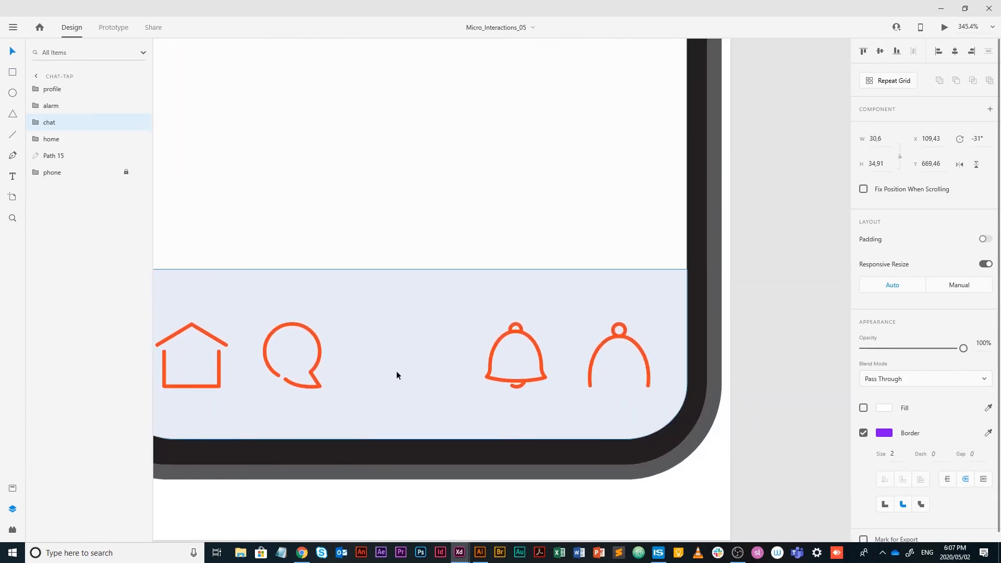
click(517, 383)
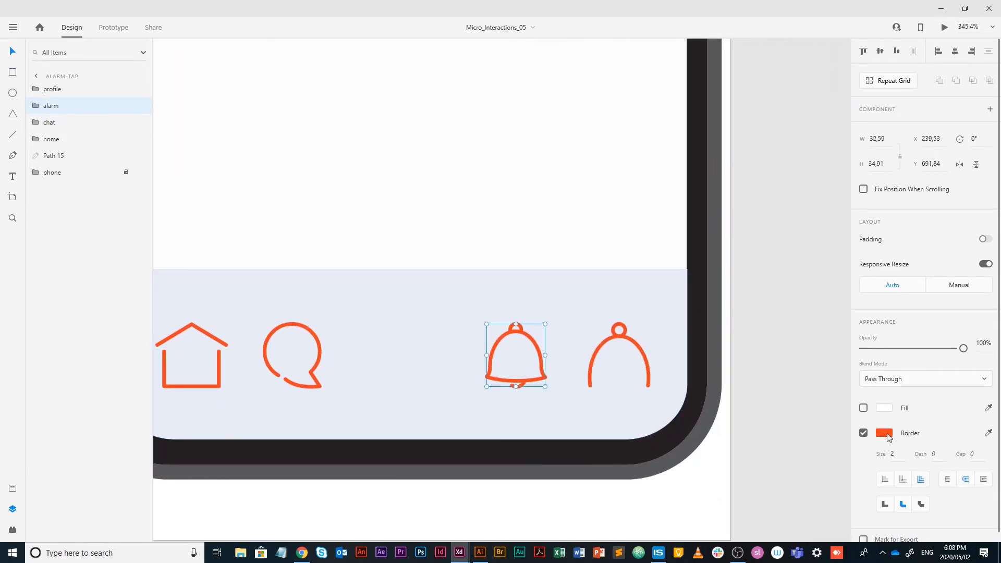
click(889, 434)
click(753, 496)
- Rotate the alarm bell icon to about -18° and raise it to about Y 669
text(r)
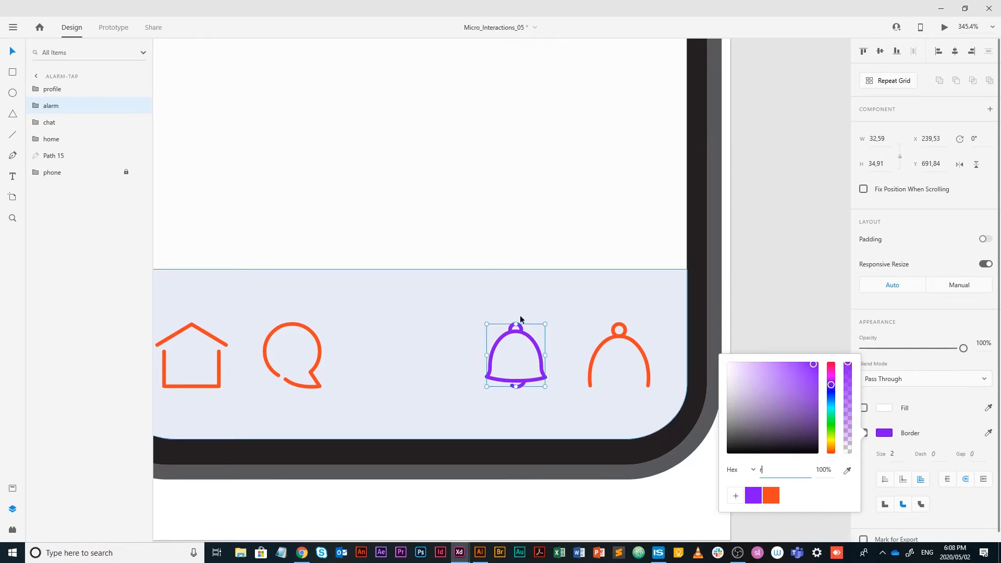
drag(550, 322, 543, 300)
drag(526, 337, 525, 303)
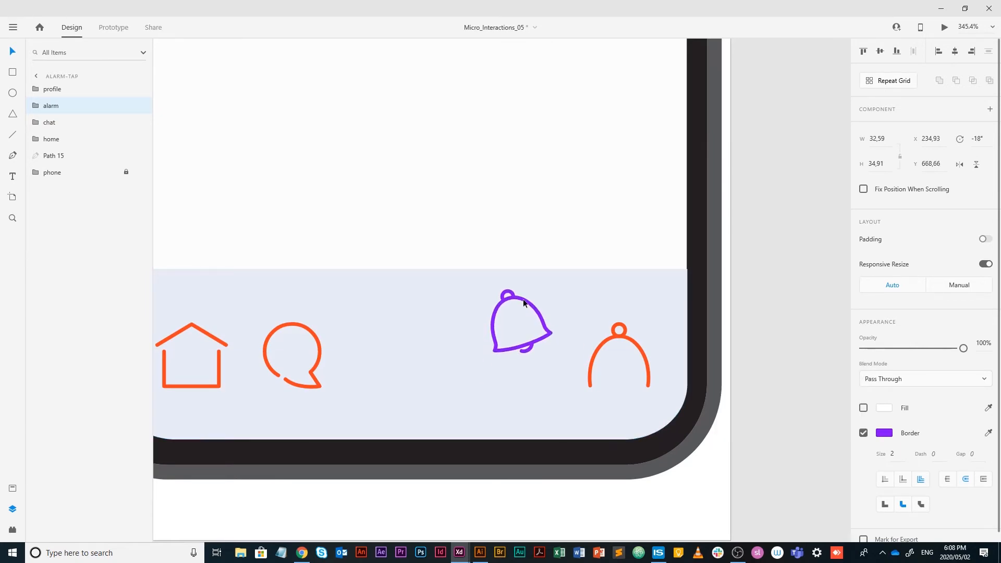
- On the profile-tap artboard, move the profile icon's head circle up 10 px, away from the body
scroll(688, 349, left, 10)
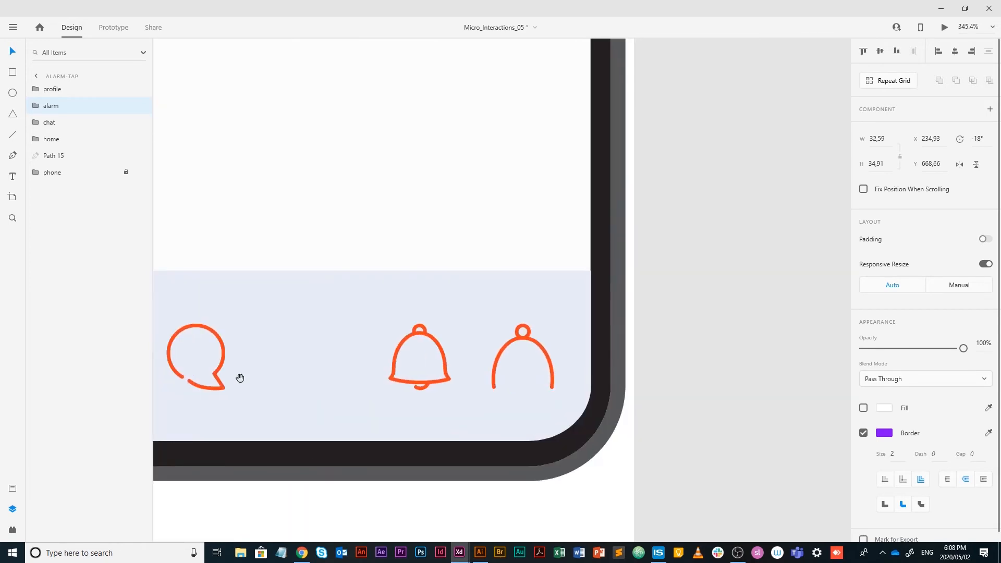
click(540, 345)
click(533, 336)
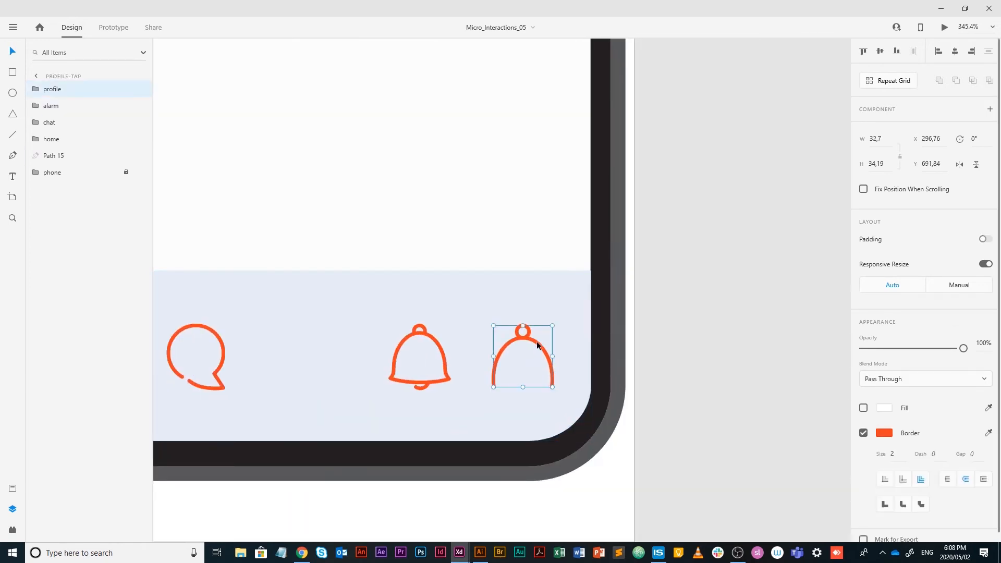
double_click(522, 330)
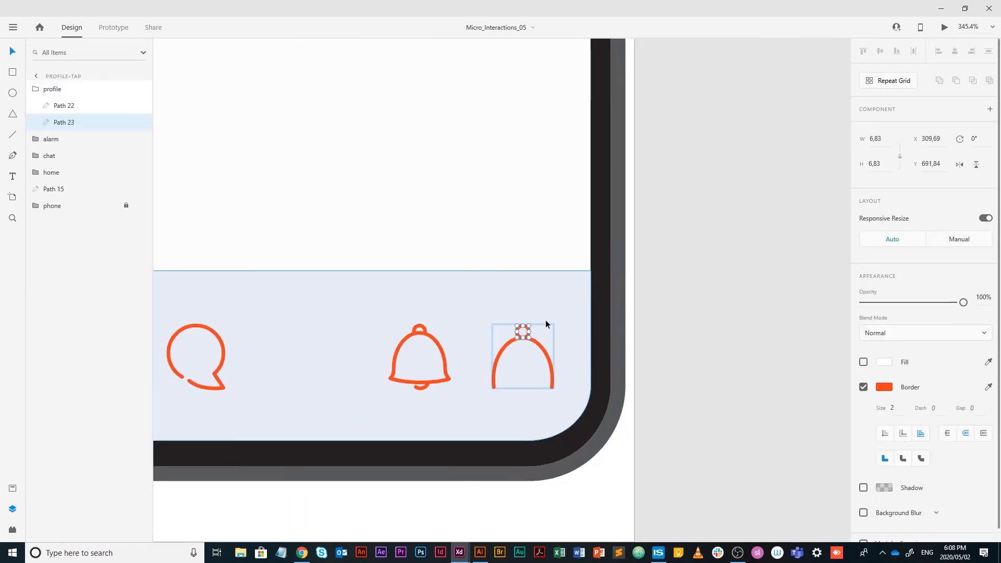
key(Up)
key(Up)
key(Up)
key(Up)
key(Up)
key(Up)
key(Up)
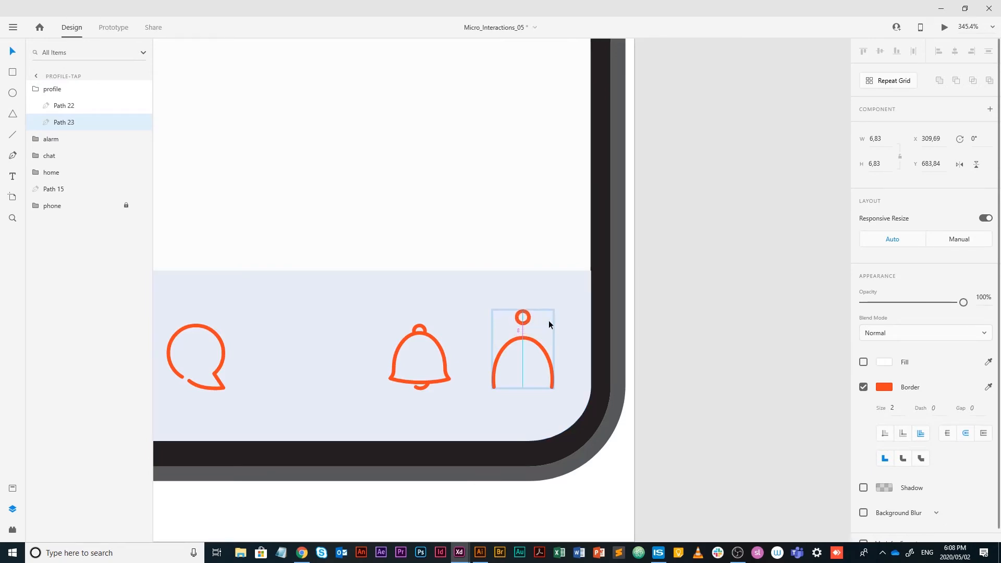
key(Up)
click(632, 317)
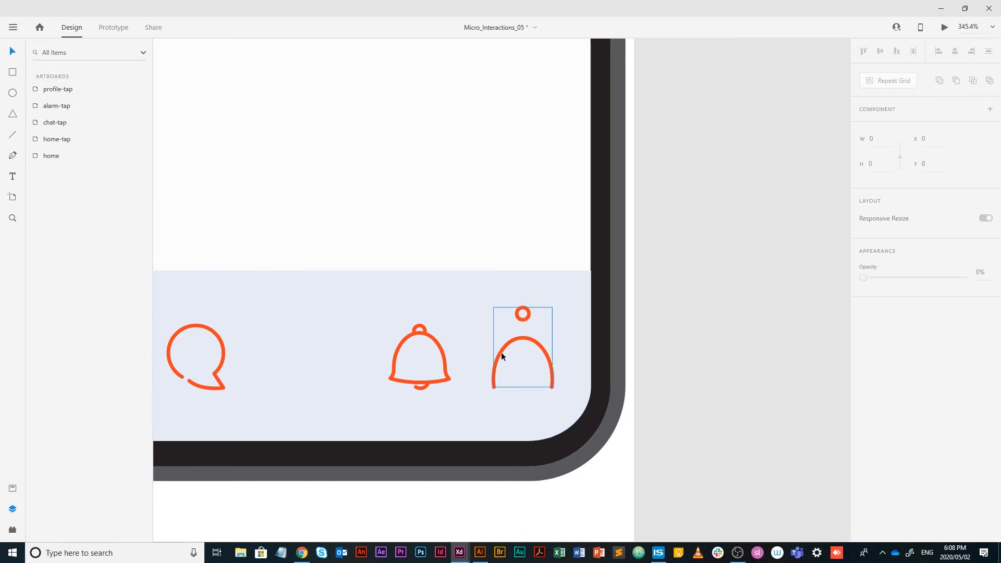
- Set the whole profile icon's border colour to the purple swatch #840EF9
click(524, 337)
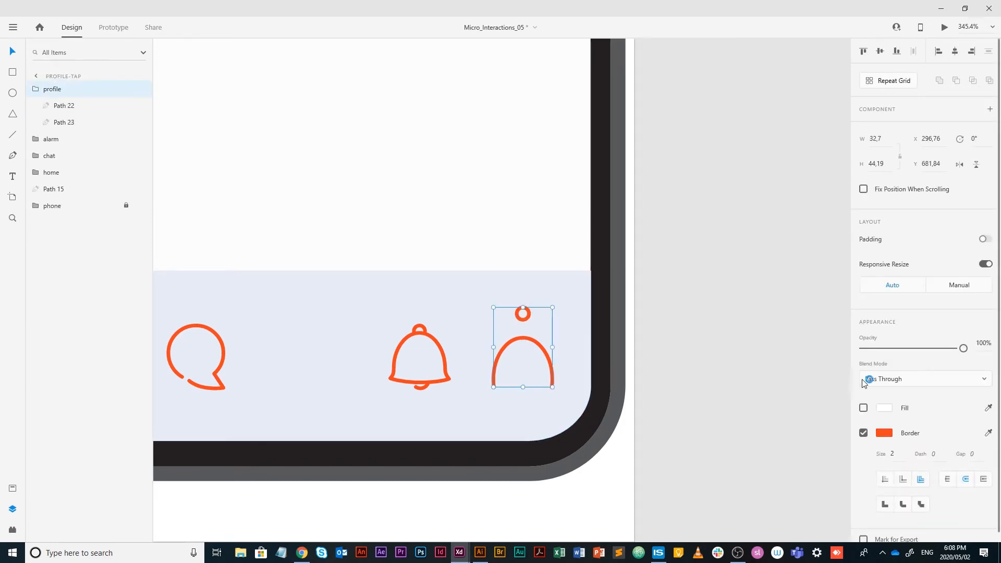
click(885, 434)
click(760, 496)
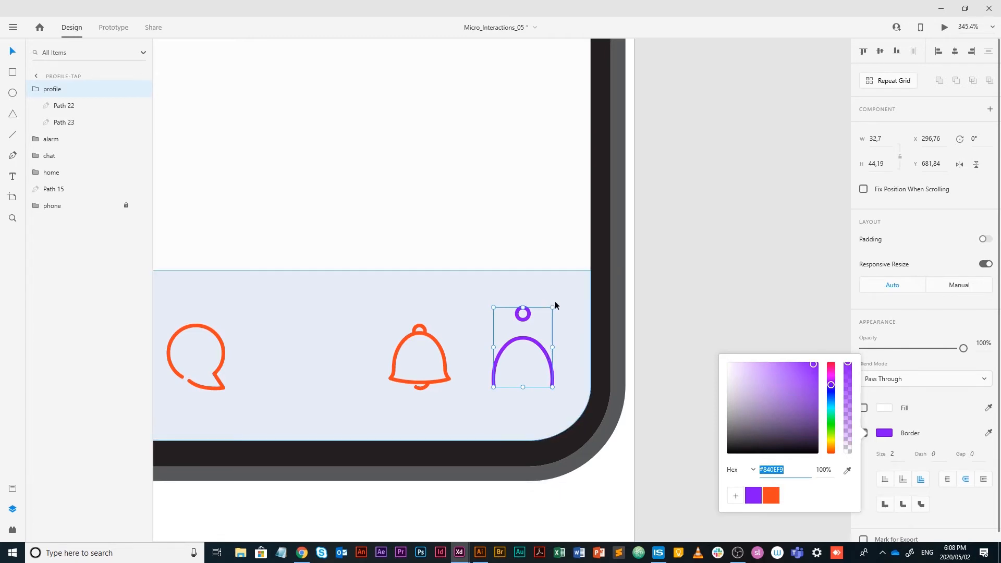
- Rotate the profile icon to about -7° and raise it to about Y 667
drag(556, 304, 554, 295)
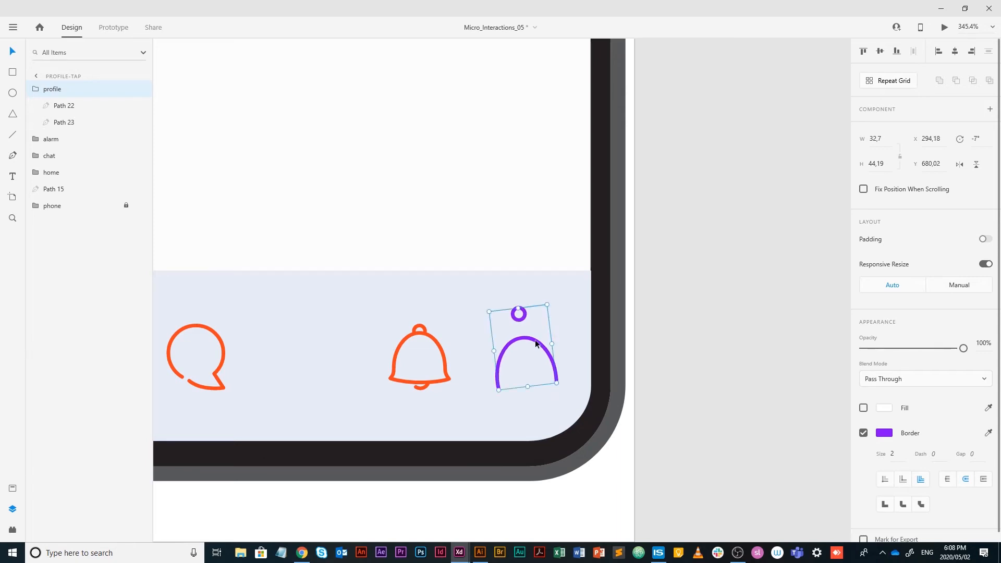
drag(539, 340, 537, 319)
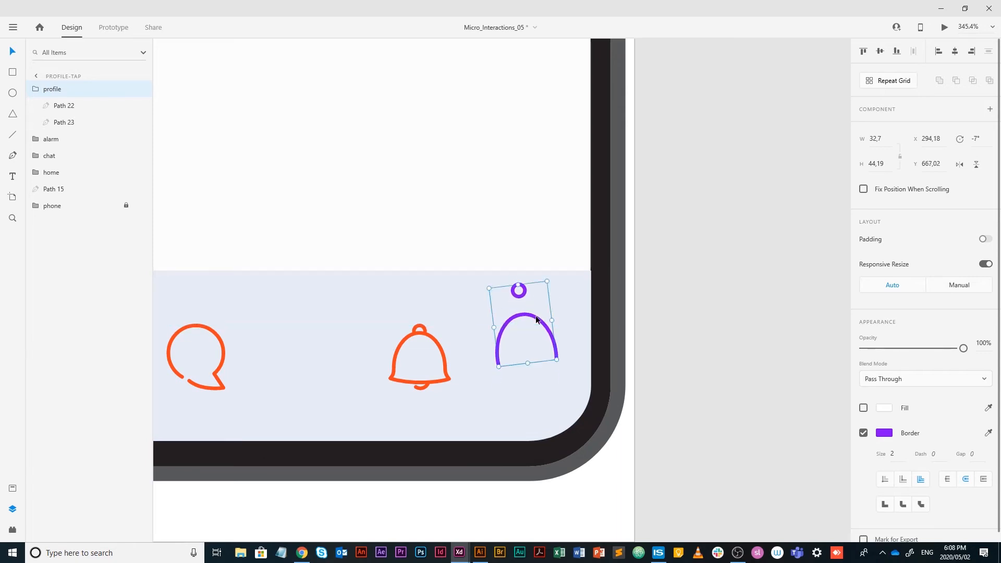
scroll(656, 361, down, 6)
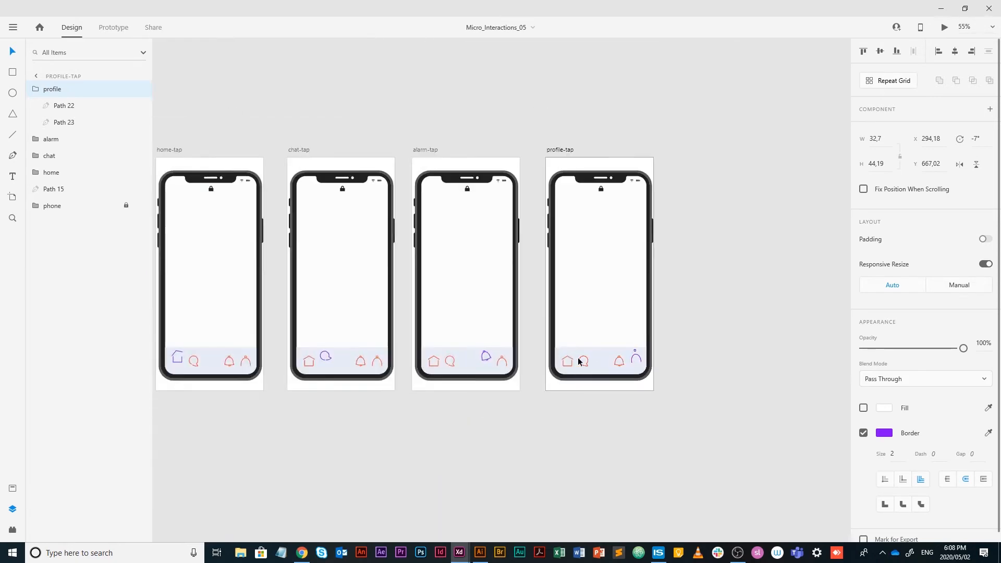
- Lower the profile icon on the profile-tap artboard to about Y 671
drag(523, 396, 677, 408)
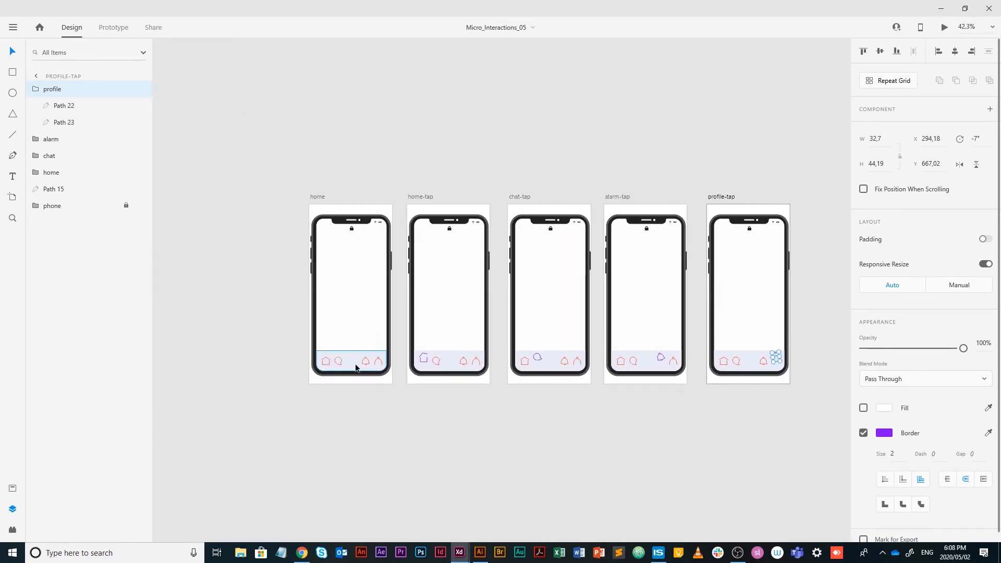
click(759, 426)
scroll(753, 355, up, 8)
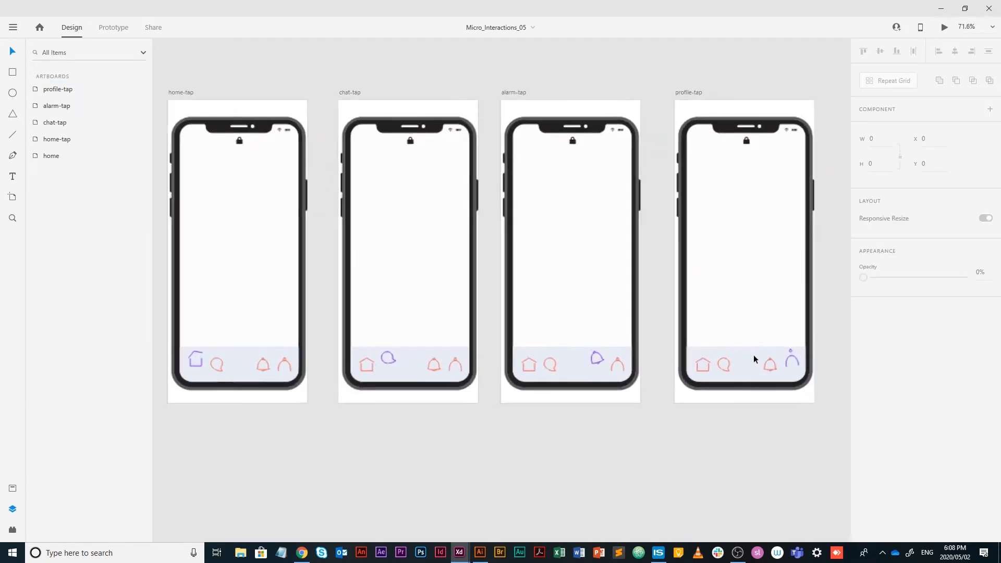
click(806, 361)
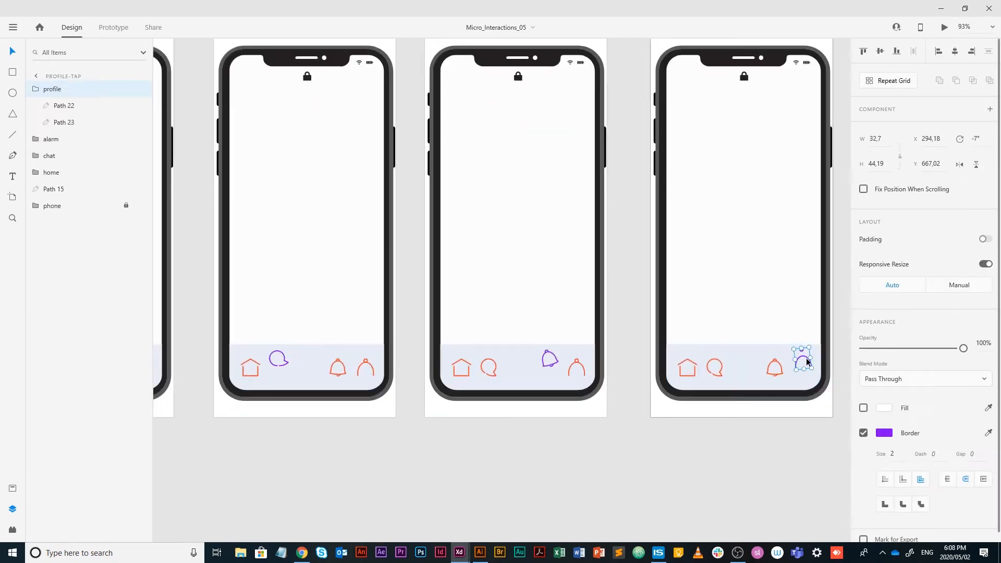
key(Down)
key(Down)
key(Down)
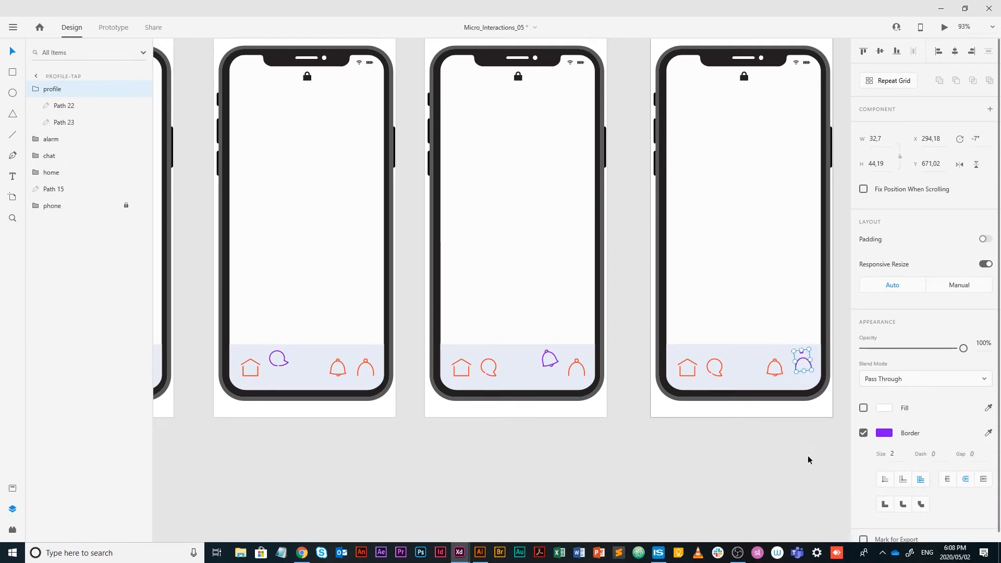
click(808, 457)
- Switch to prototyping and link the home icon on the home artboard to the home-tap artboard
drag(478, 378, 803, 370)
drag(668, 394, 811, 402)
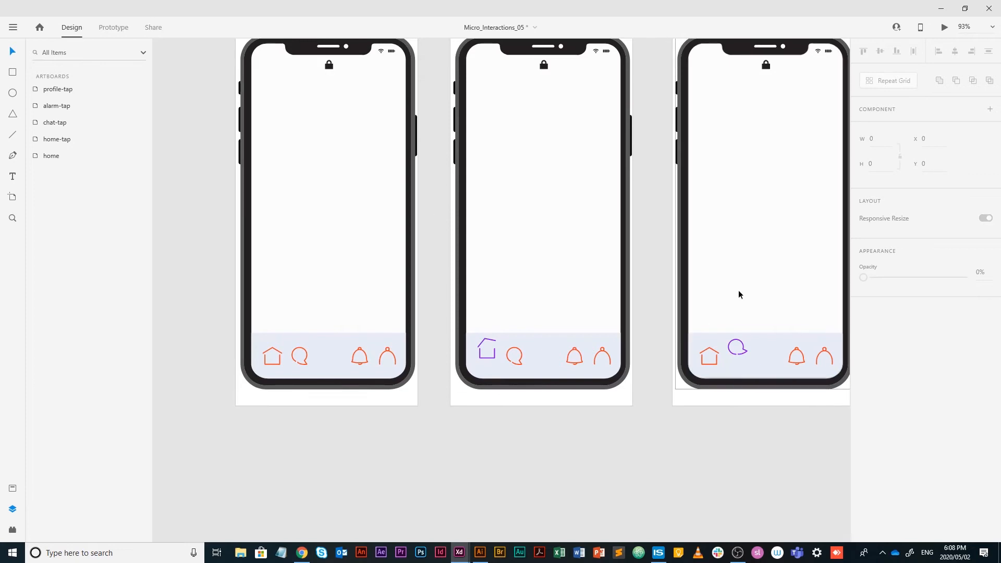
click(117, 28)
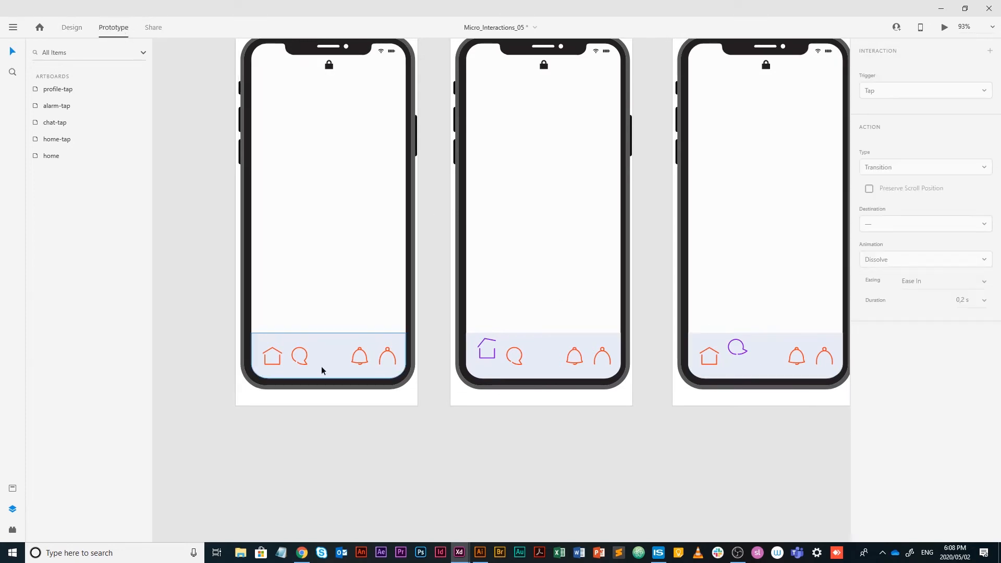
click(277, 356)
drag(283, 358, 451, 163)
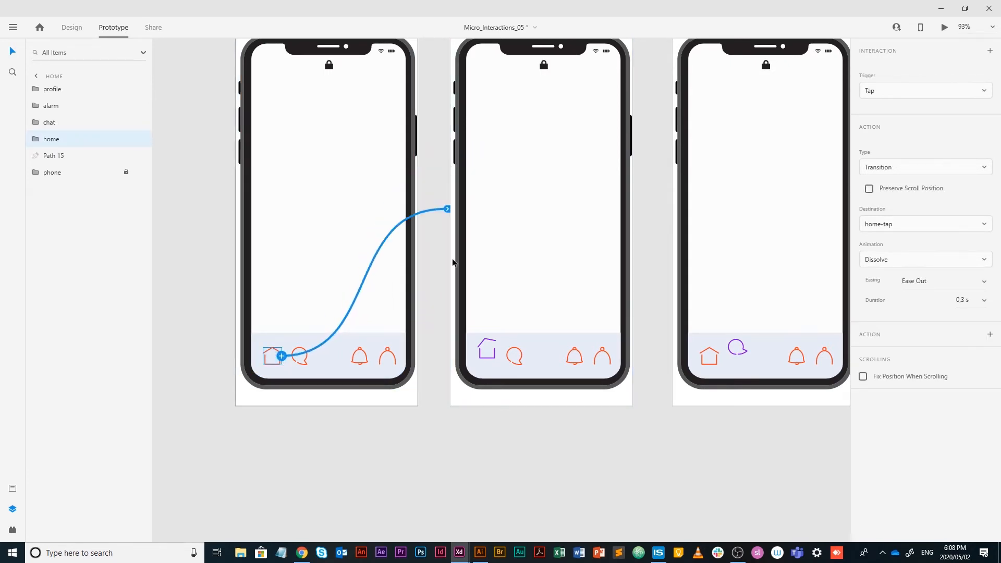
click(706, 352)
click(708, 353)
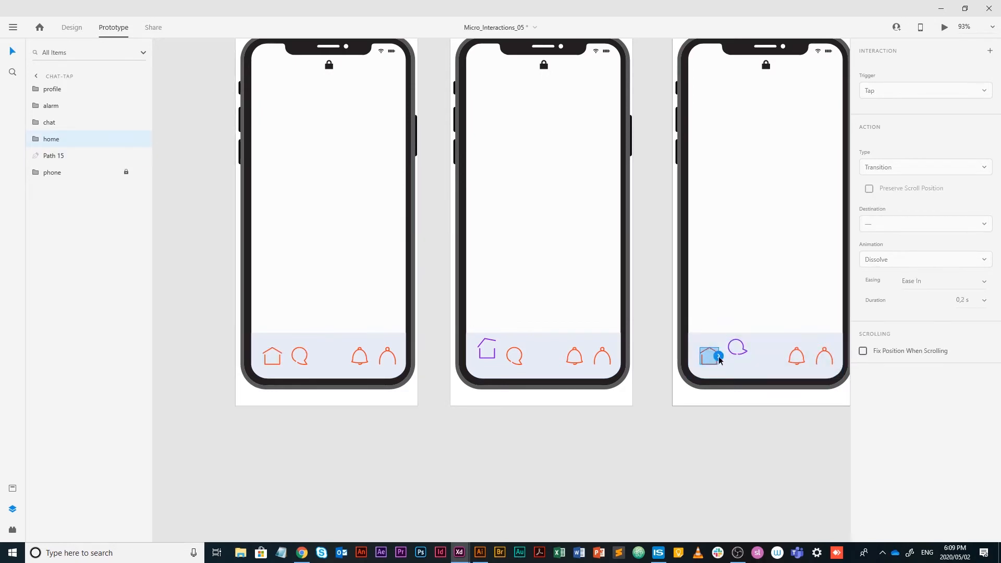
drag(719, 358, 632, 157)
drag(747, 222, 680, 229)
key(ctrl+z)
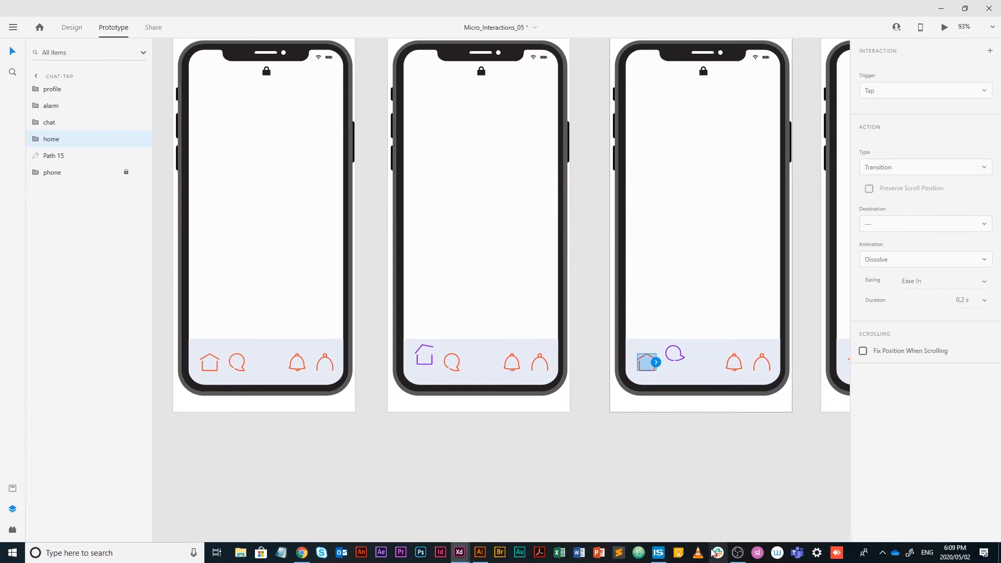
click(685, 492)
- Change the home artboard's home icon interaction to Auto-Animate with Ease In-Out easing
click(218, 360)
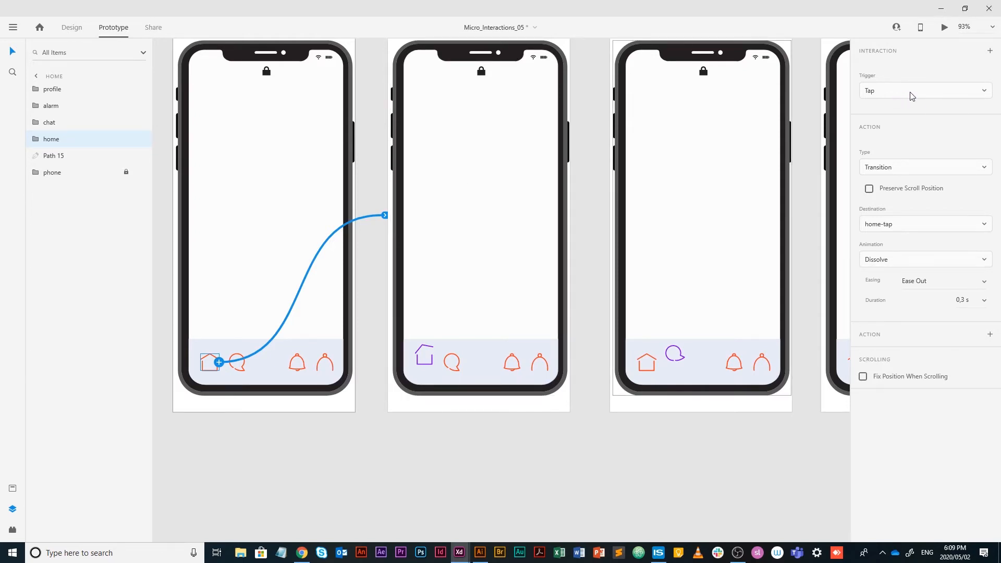
click(925, 168)
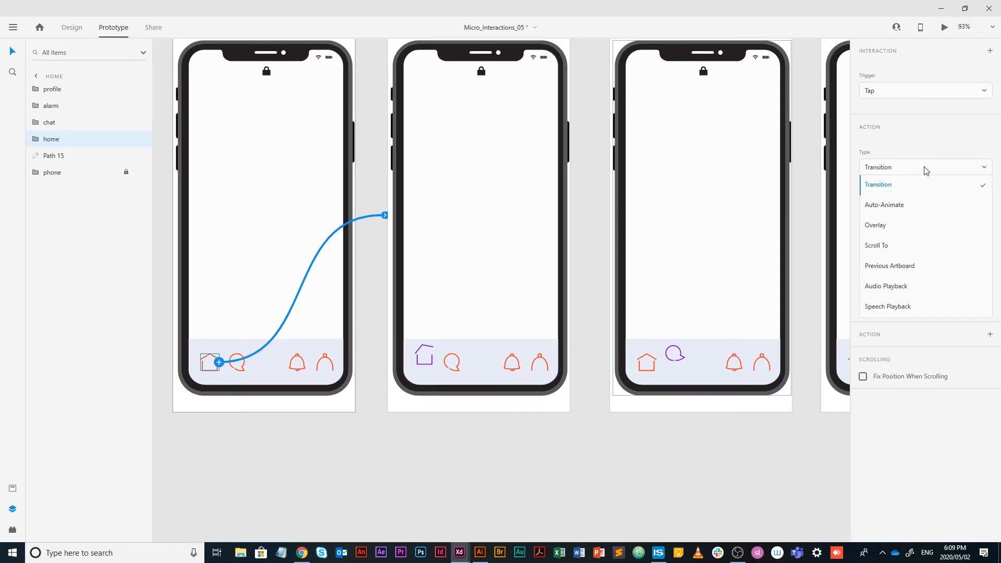
click(905, 209)
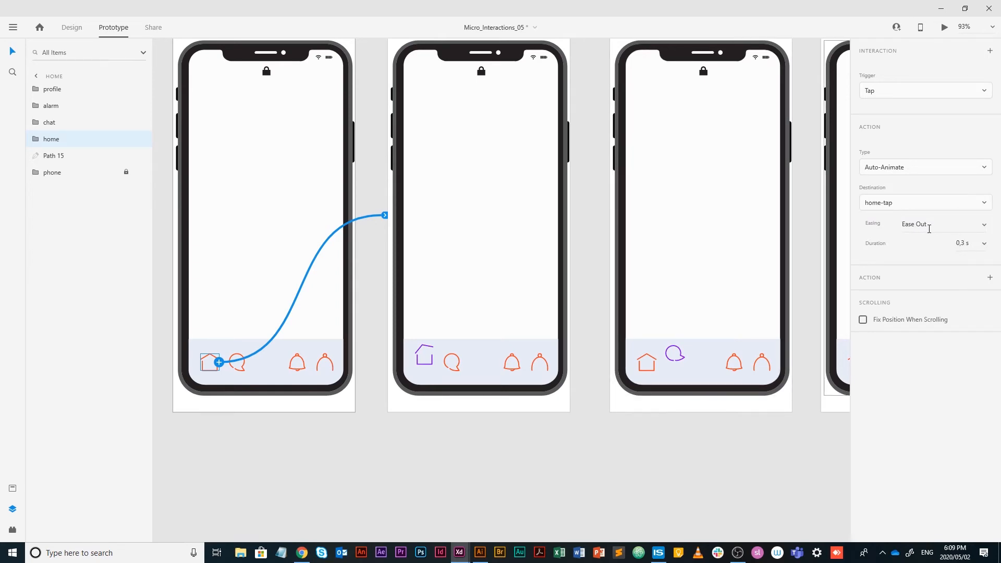
click(984, 229)
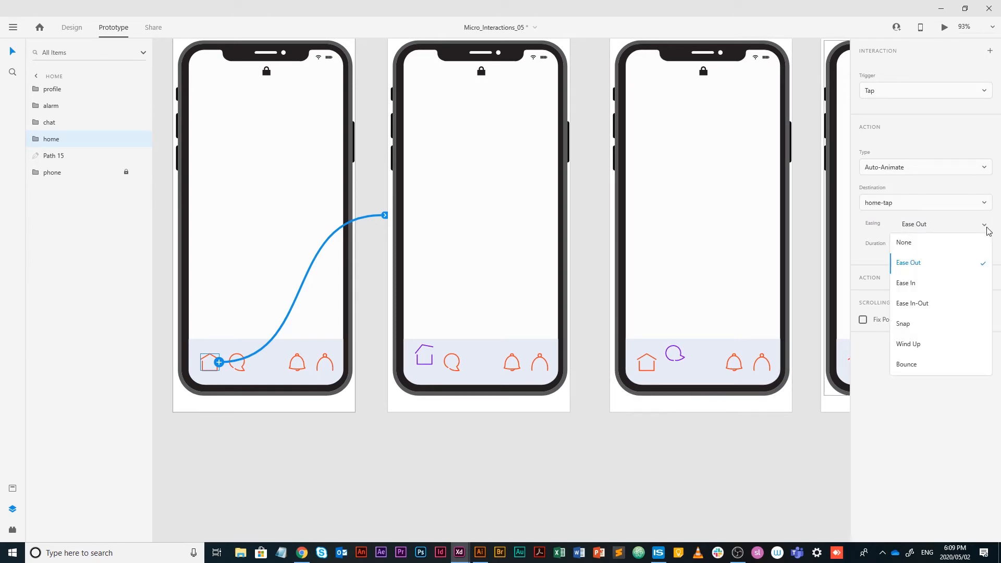
click(922, 303)
- Set the home icon interaction's duration to 0,6 s and save the document
click(977, 245)
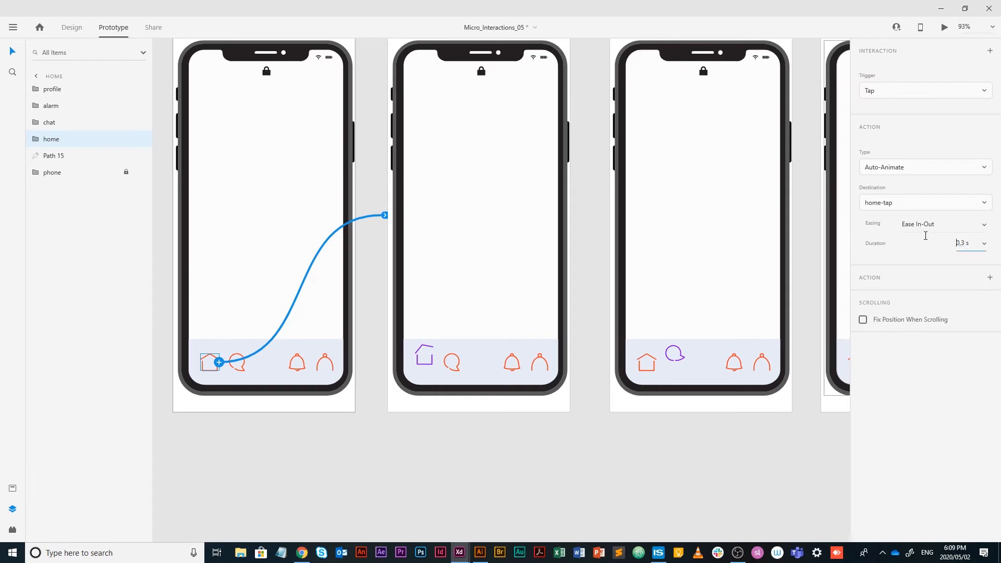
click(985, 244)
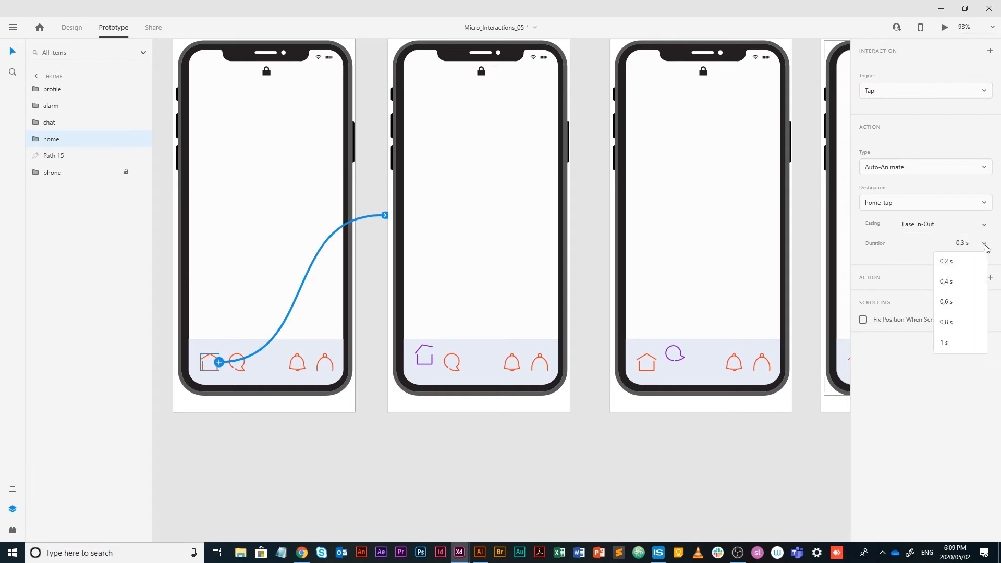
click(959, 304)
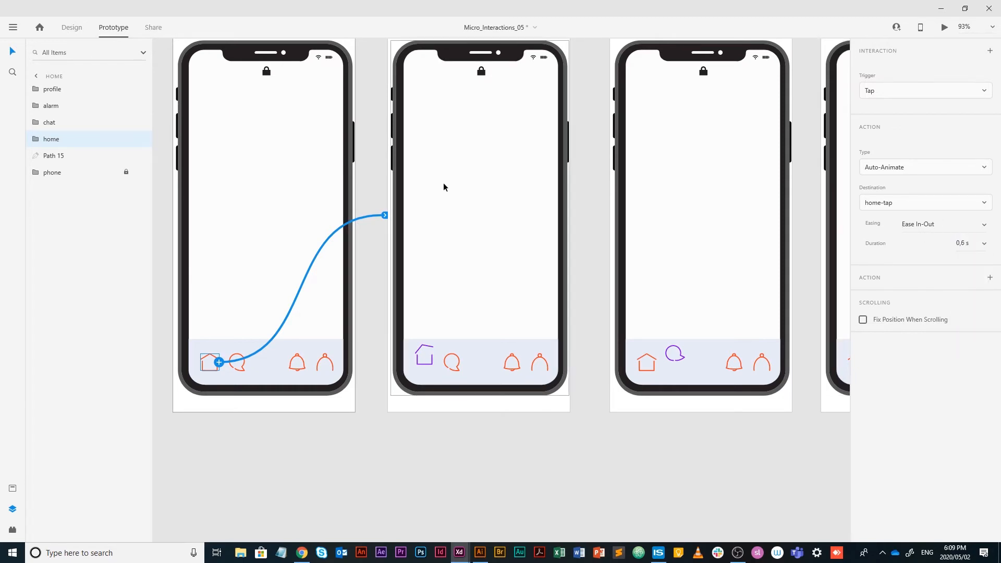
key(ctrl+s)
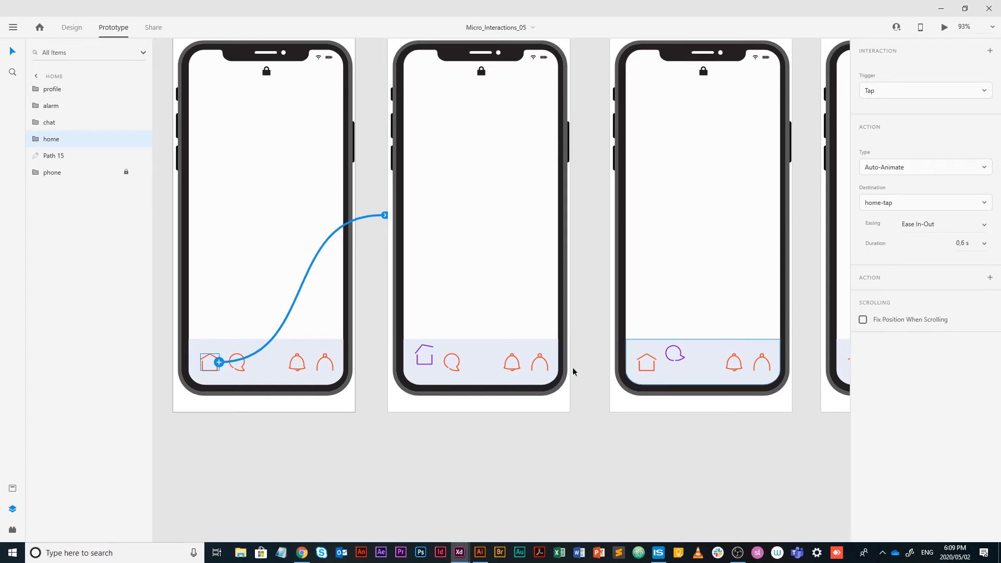
- Link the purple home icon on the home-tap artboard back to the home artboard
click(430, 349)
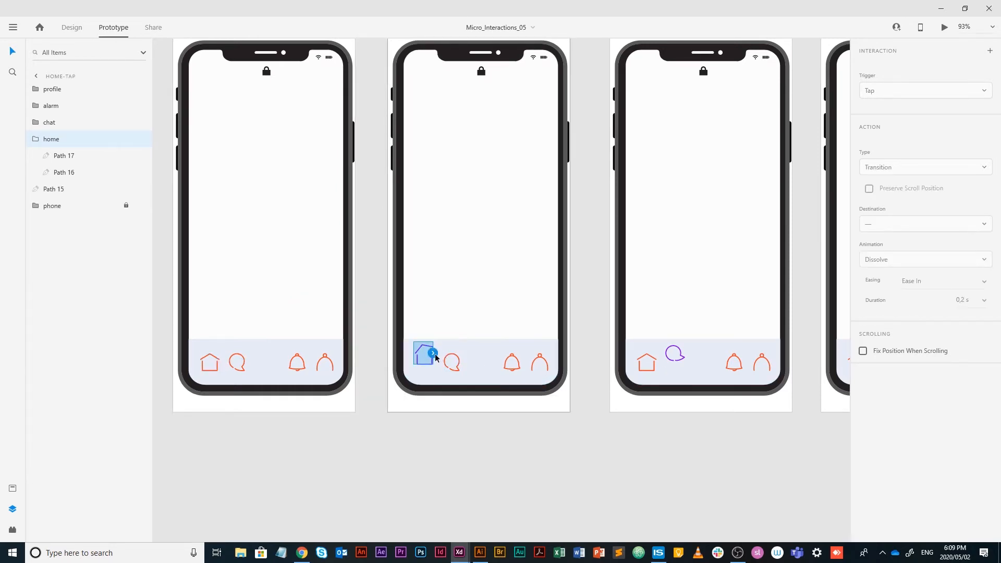
drag(436, 357, 358, 215)
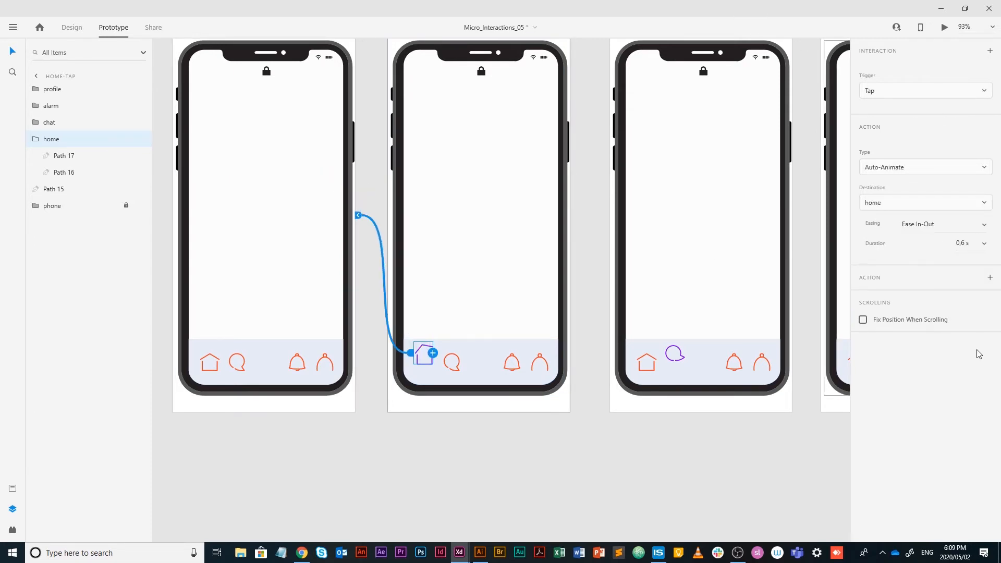
click(703, 469)
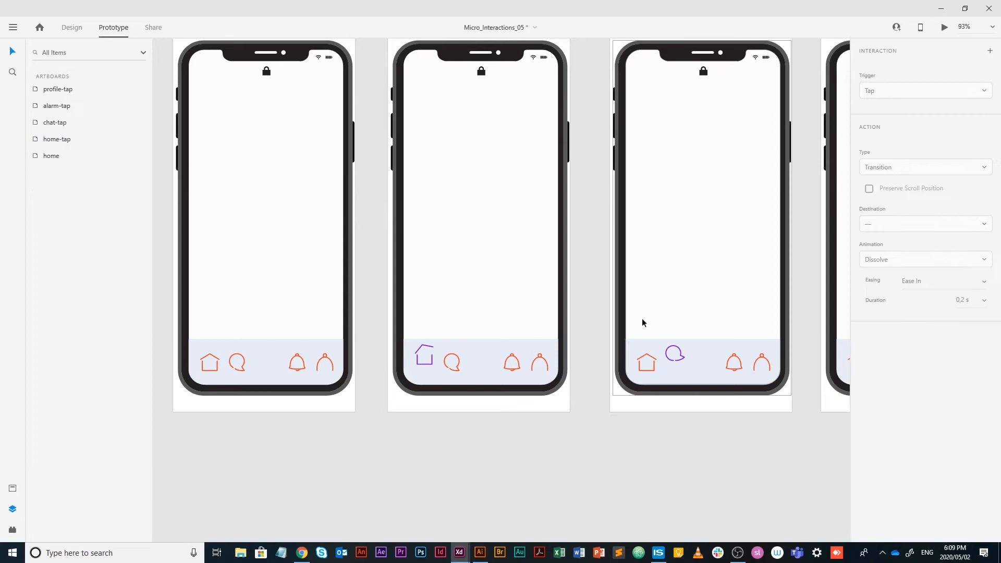
- Link the home icons on the chat-tap, alarm-tap and profile-tap artboards to the home-tap artboard
click(649, 360)
drag(656, 364, 574, 216)
scroll(581, 280, right, 5)
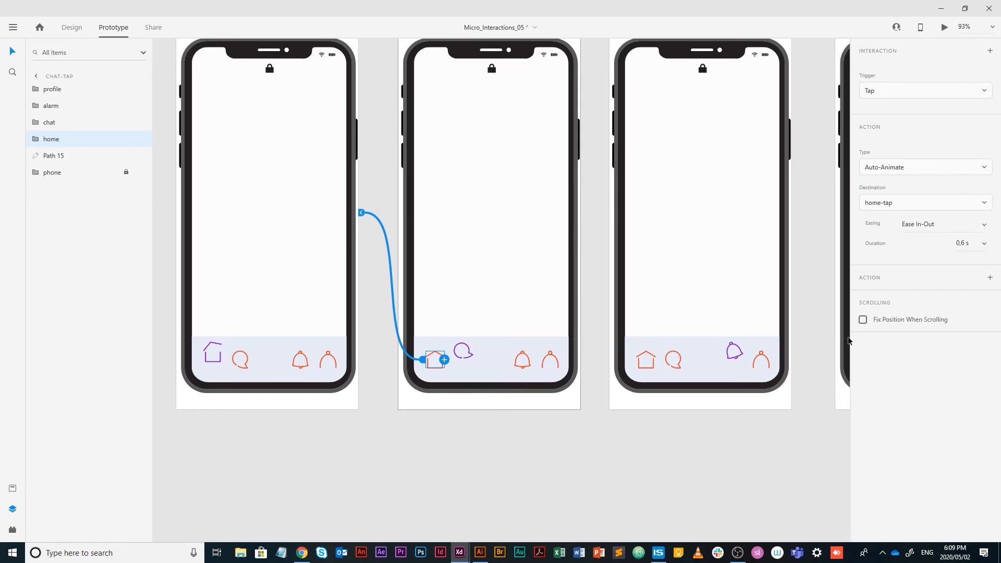
click(647, 359)
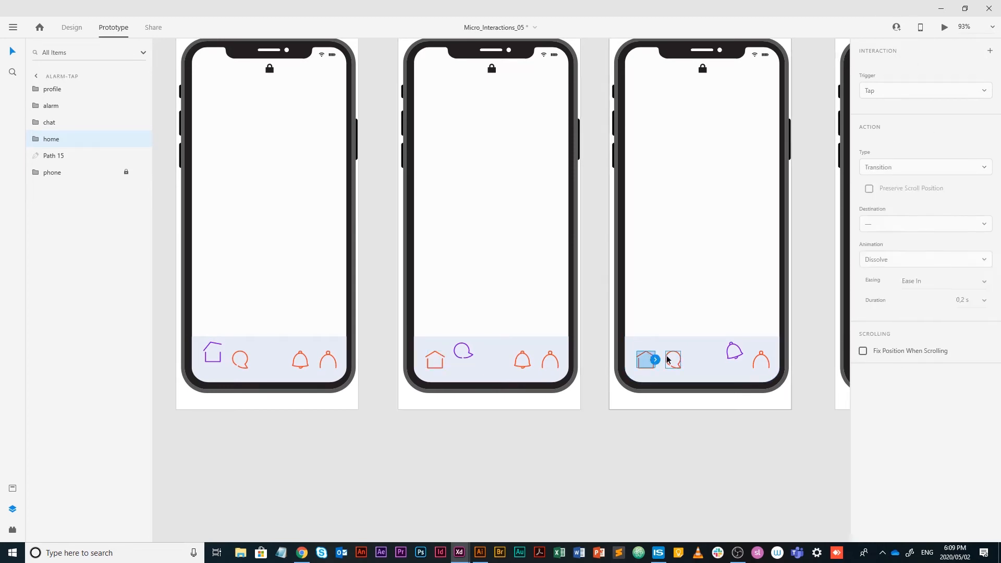
drag(657, 360, 360, 211)
drag(653, 256, 344, 262)
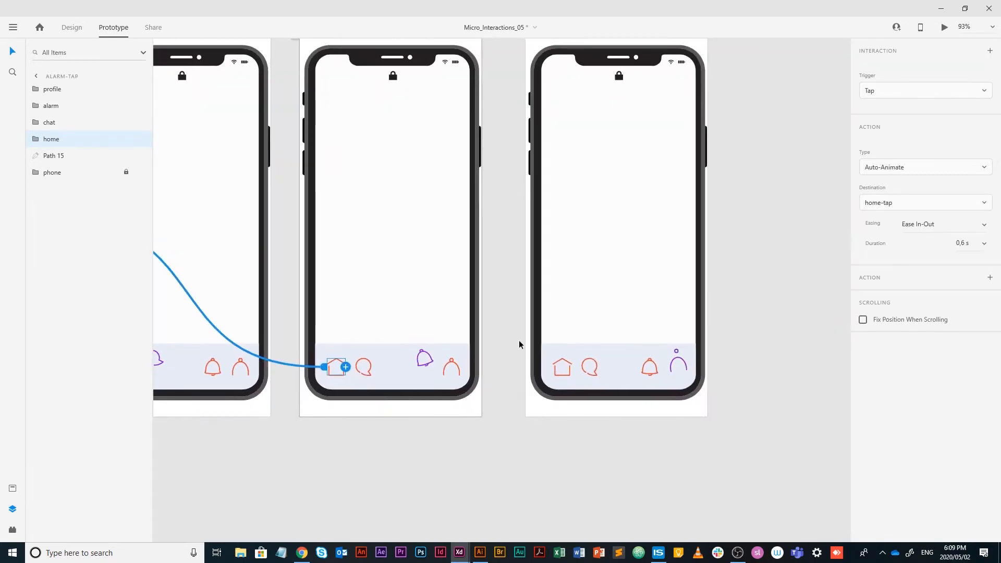
click(563, 366)
drag(621, 353, 465, 292)
- Link the home artboard's chat icon to chat-tap, and the purple chat icon on chat-tap back to home
drag(501, 360, 621, 356)
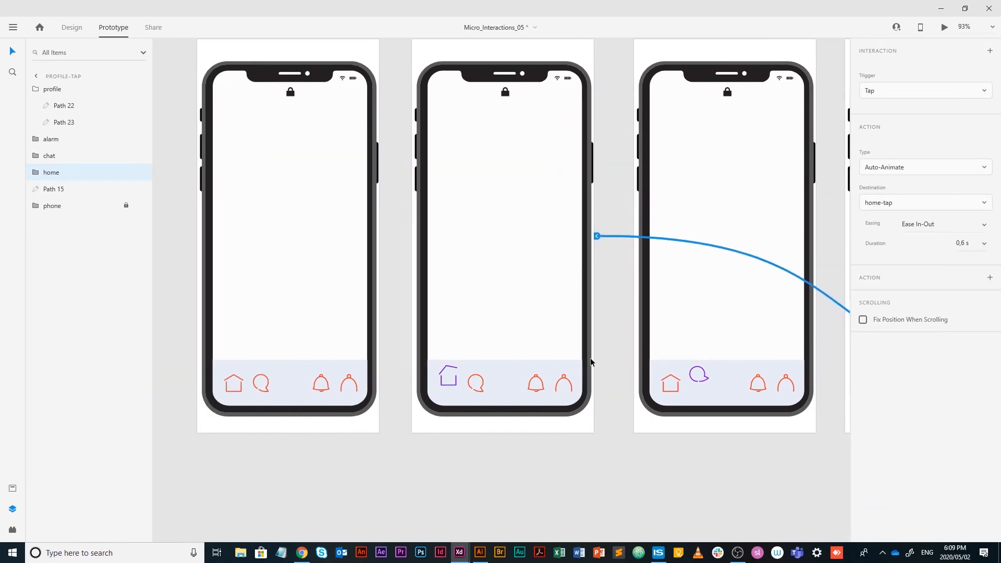
click(255, 380)
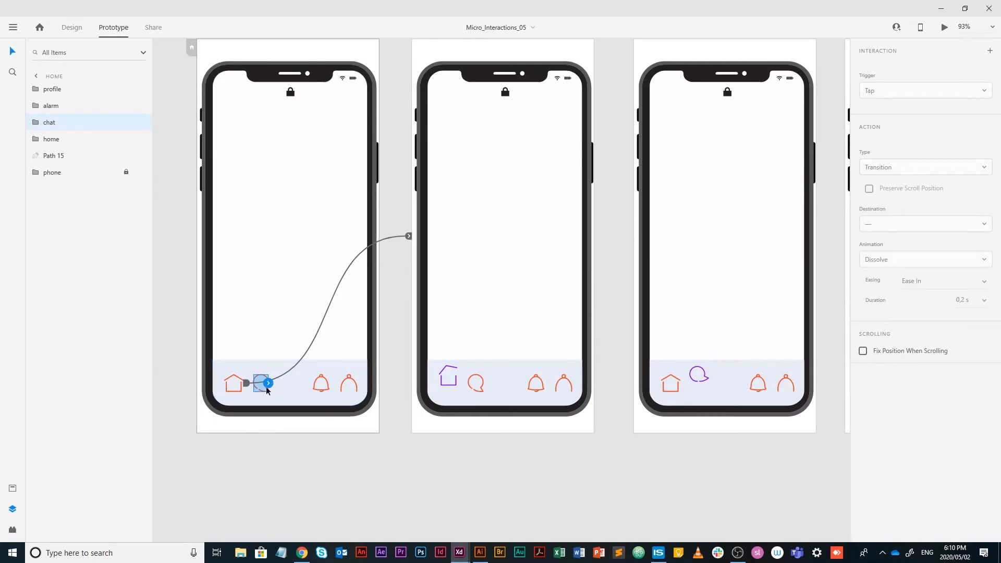
drag(268, 384, 633, 203)
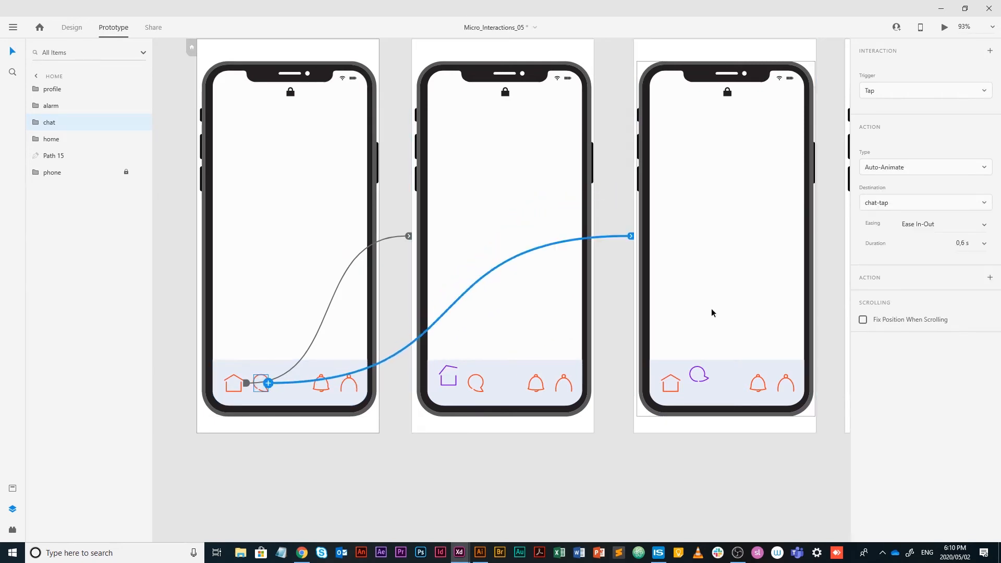
click(700, 375)
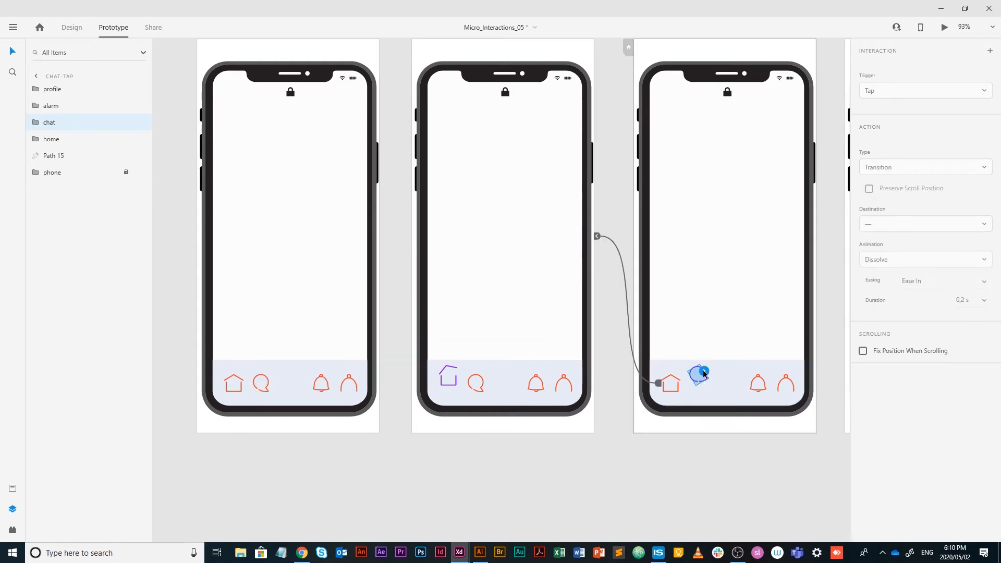
drag(703, 374, 379, 224)
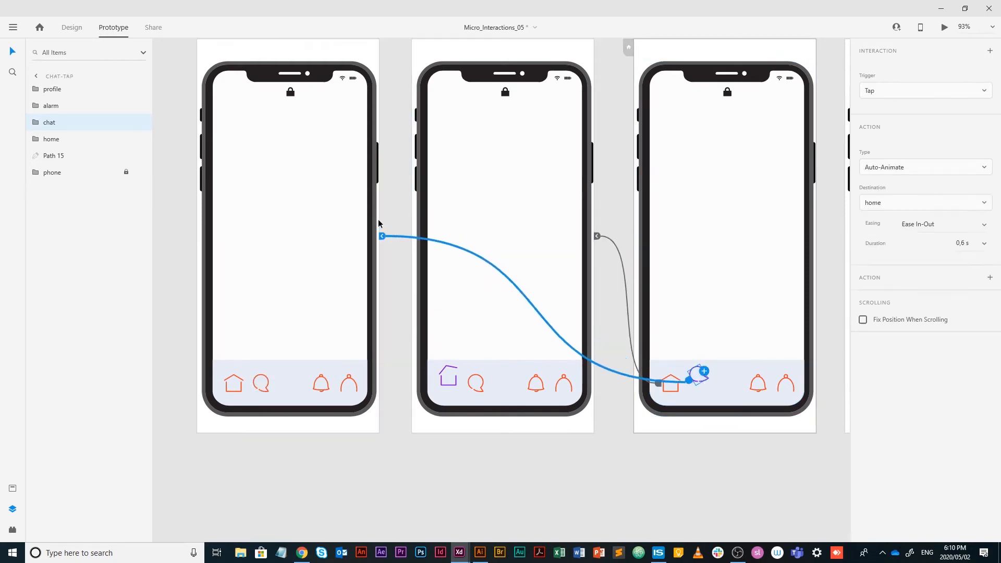
click(664, 484)
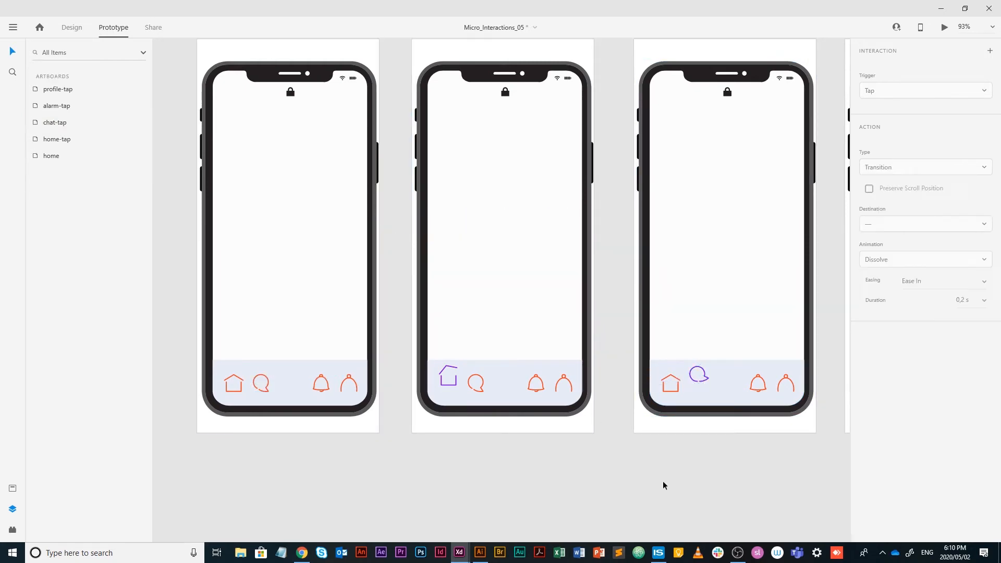
- Link the chat icons on the home-tap, alarm-tap and profile-tap artboards to the chat-tap artboard
click(482, 389)
drag(483, 384, 636, 189)
scroll(657, 458, right, 5)
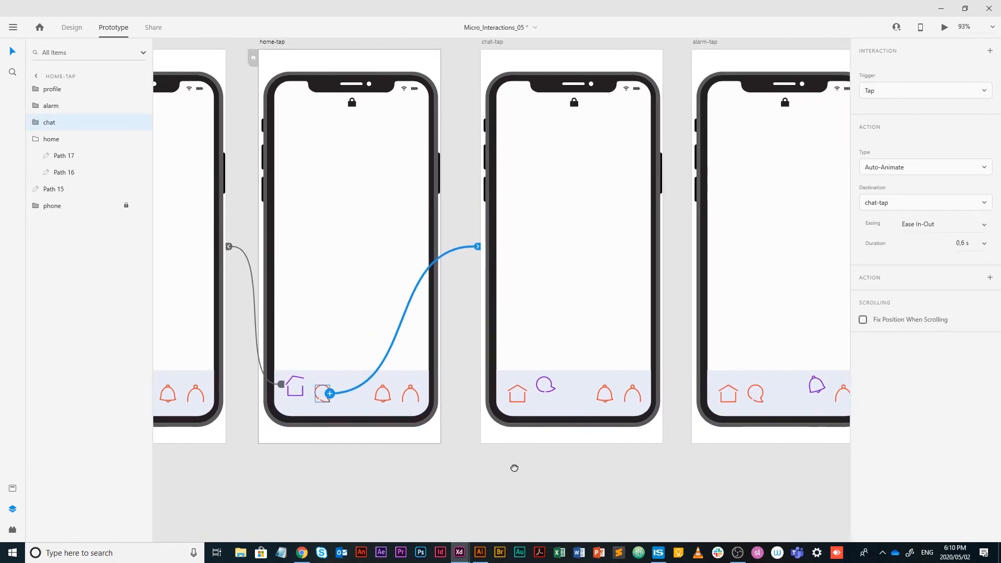
click(662, 381)
drag(669, 380, 569, 183)
drag(710, 258, 560, 300)
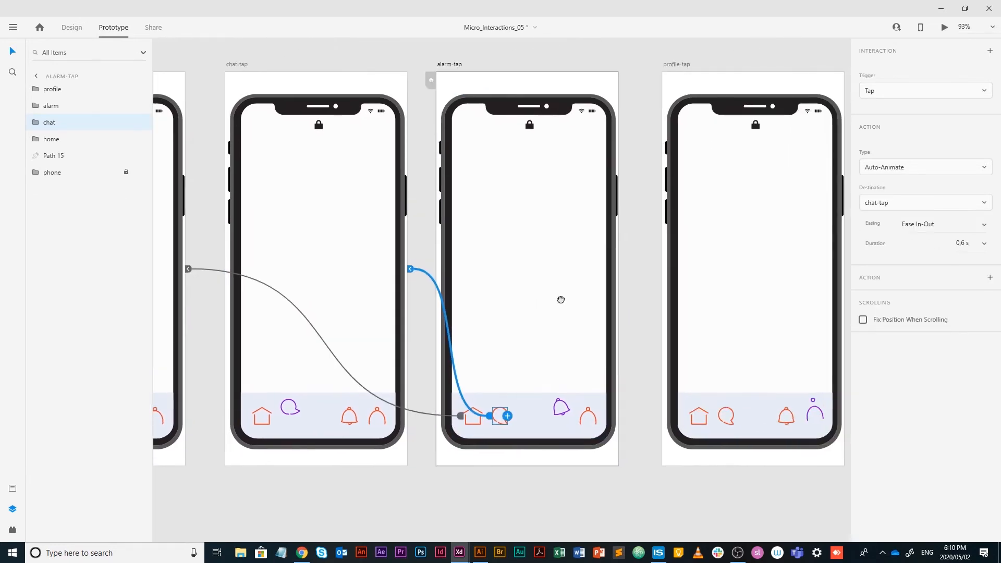
click(727, 416)
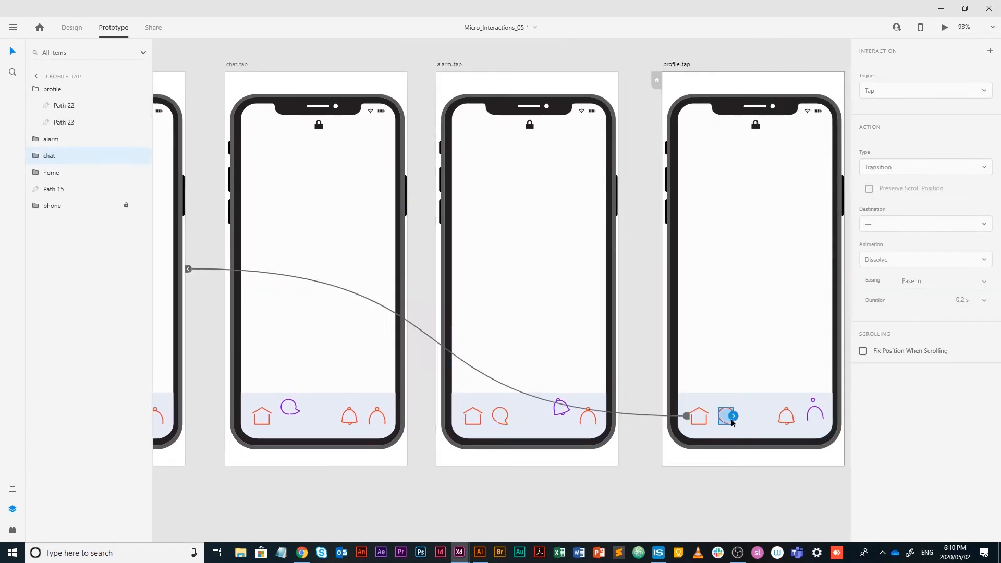
drag(732, 416, 408, 215)
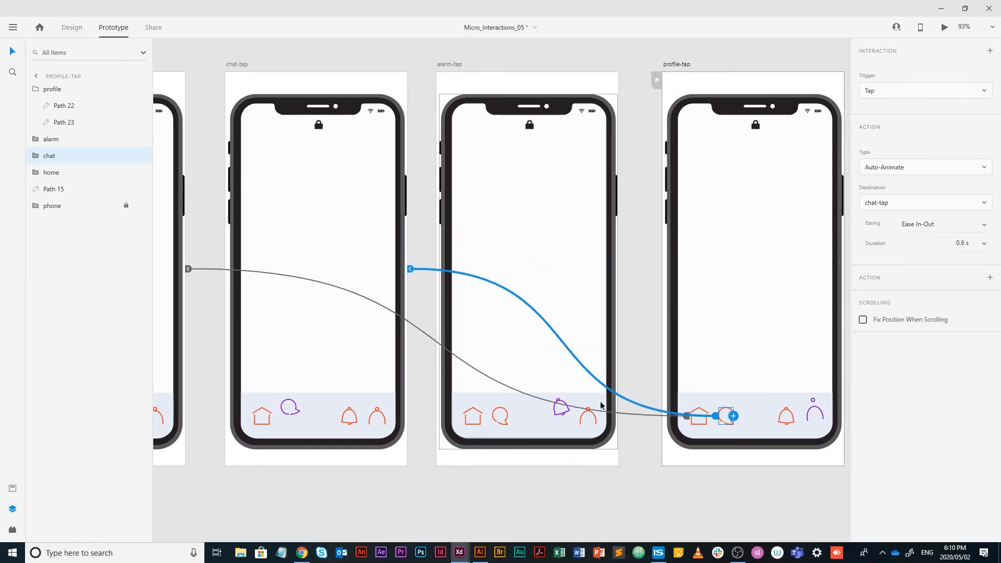
- Link the home artboard's alarm icon to the alarm-tap artboard with Auto-Animate on tap
drag(671, 480, 740, 481)
drag(606, 431, 750, 447)
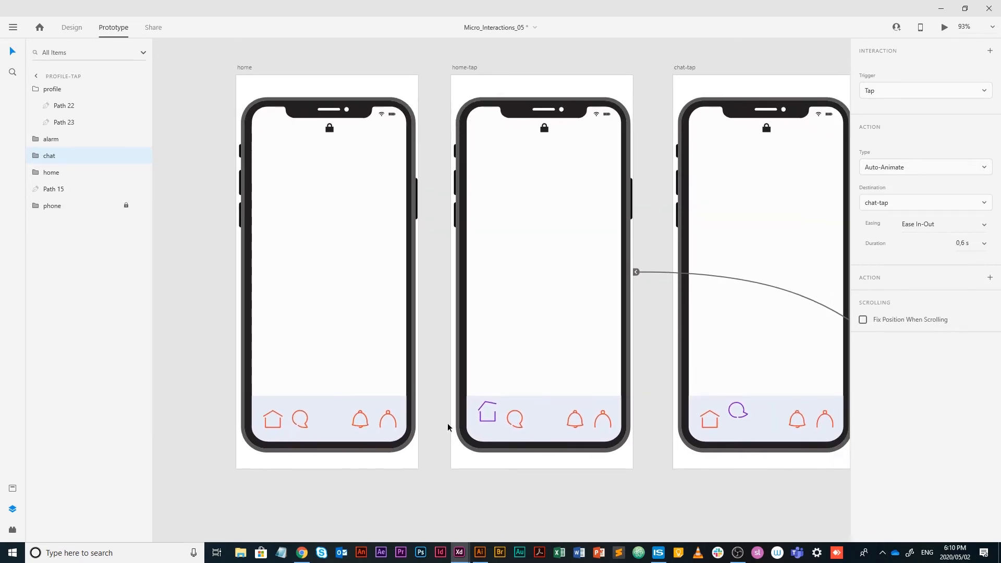
click(364, 415)
drag(545, 392, 427, 369)
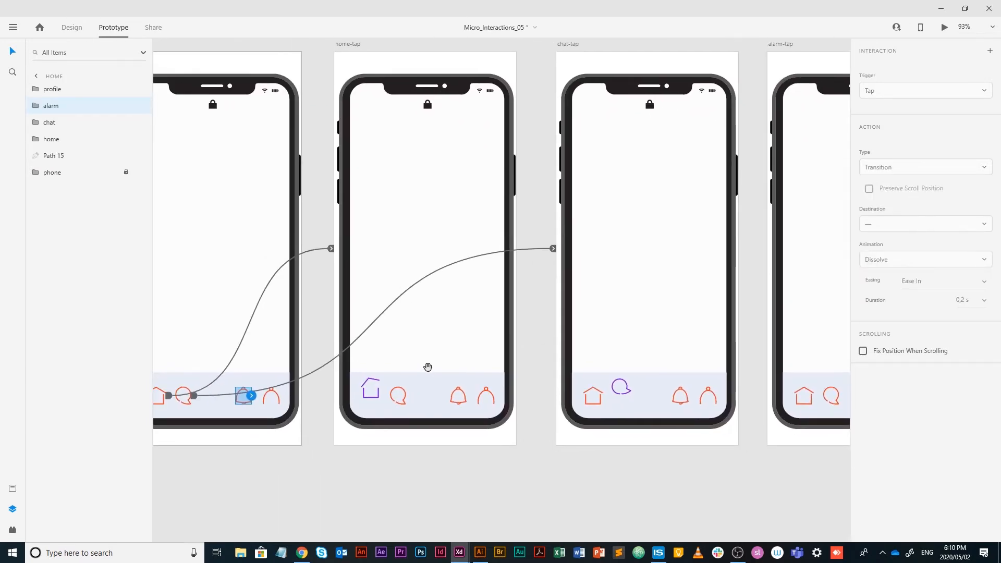
scroll(595, 401, down, 3)
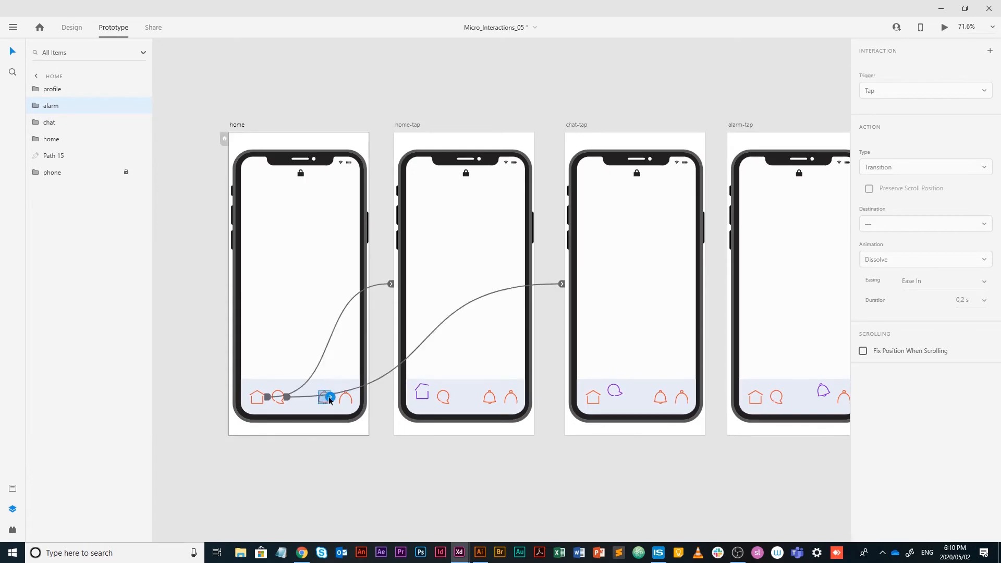
drag(329, 398, 733, 257)
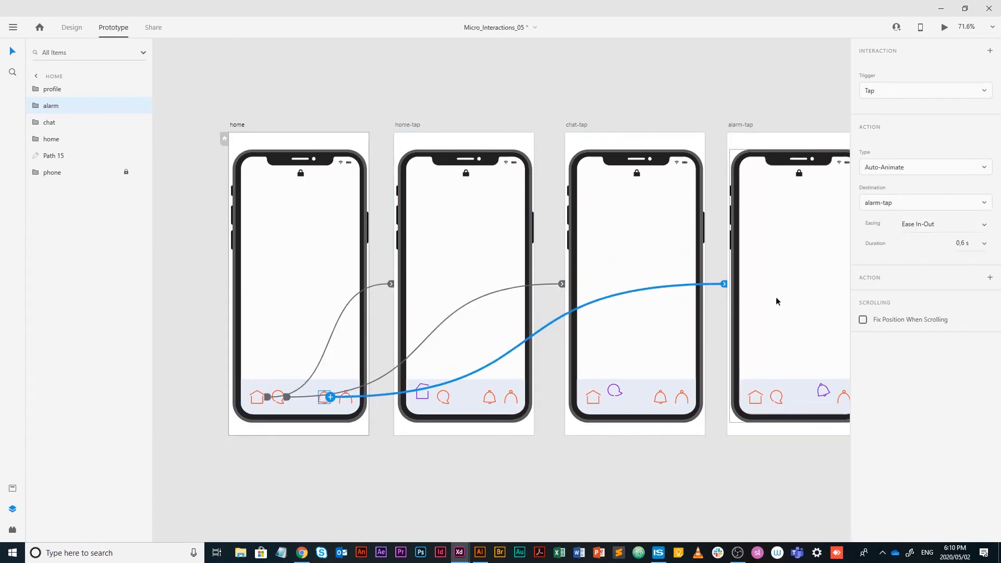
- Link the purple alarm icon on the alarm-tap artboard back to the home artboard
drag(777, 301, 667, 286)
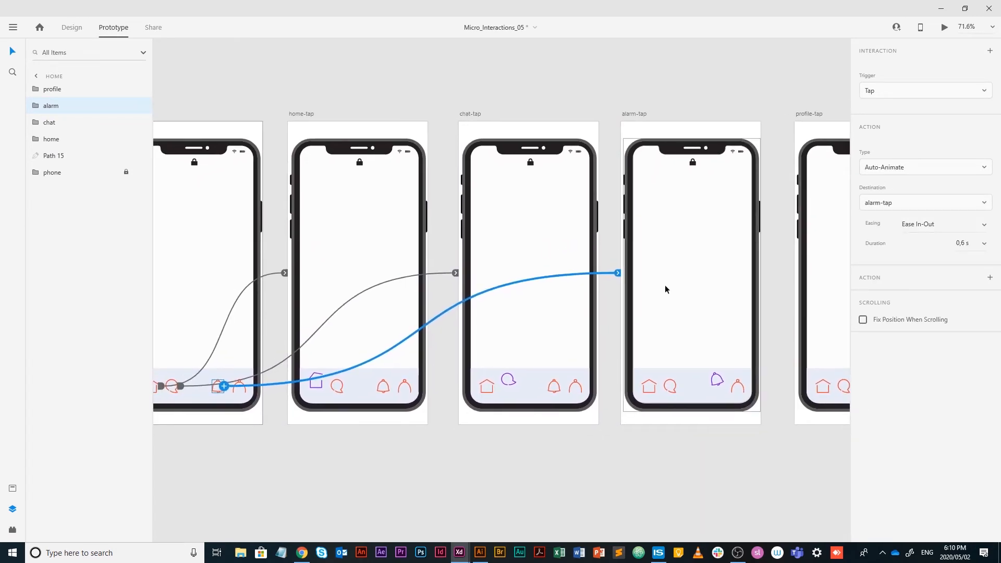
click(718, 381)
scroll(832, 393, left, 3)
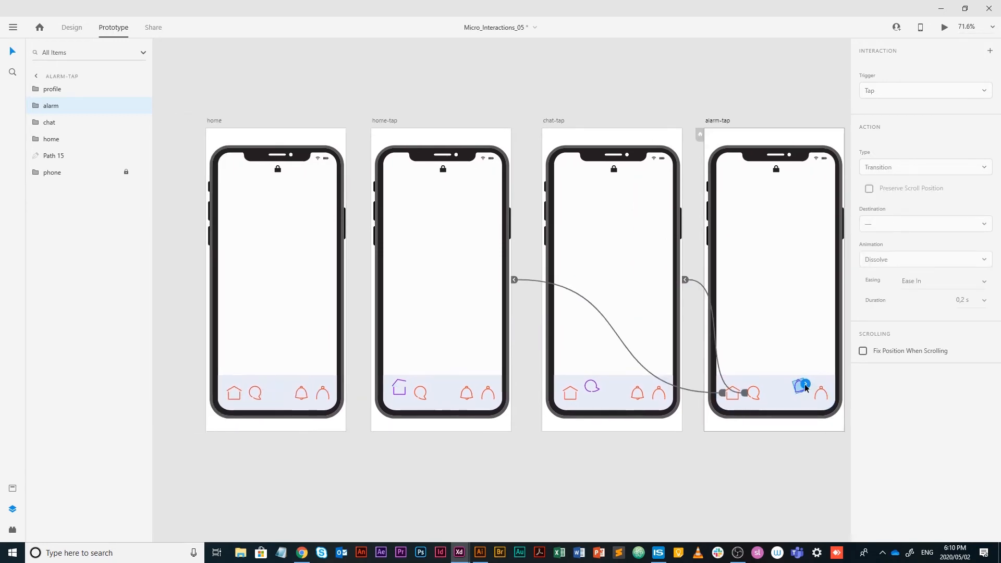
drag(806, 387, 346, 296)
click(461, 462)
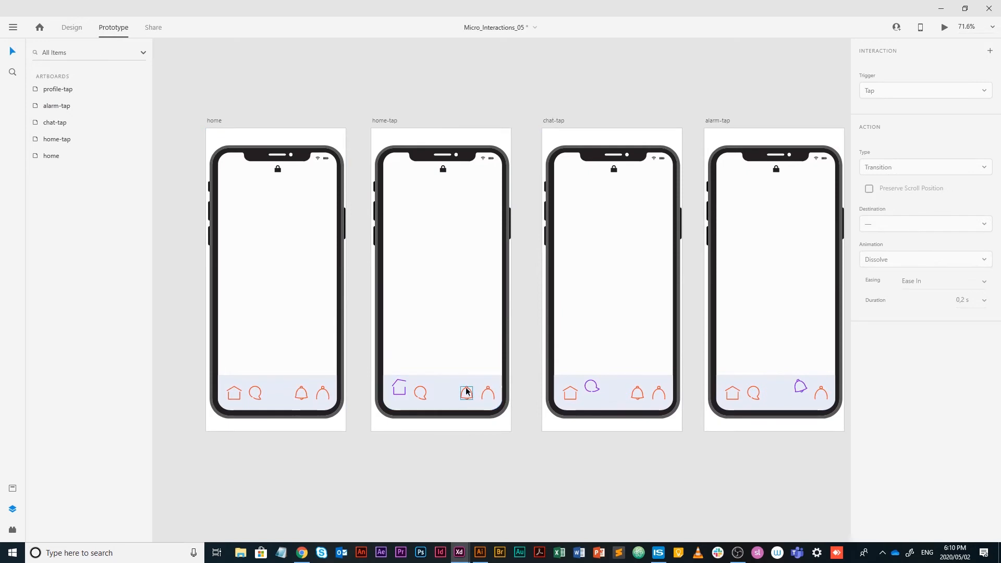
- Link the alarm icons on the home-tap, chat-tap and profile-tap artboards to alarm-tap and check the existing links
click(472, 394)
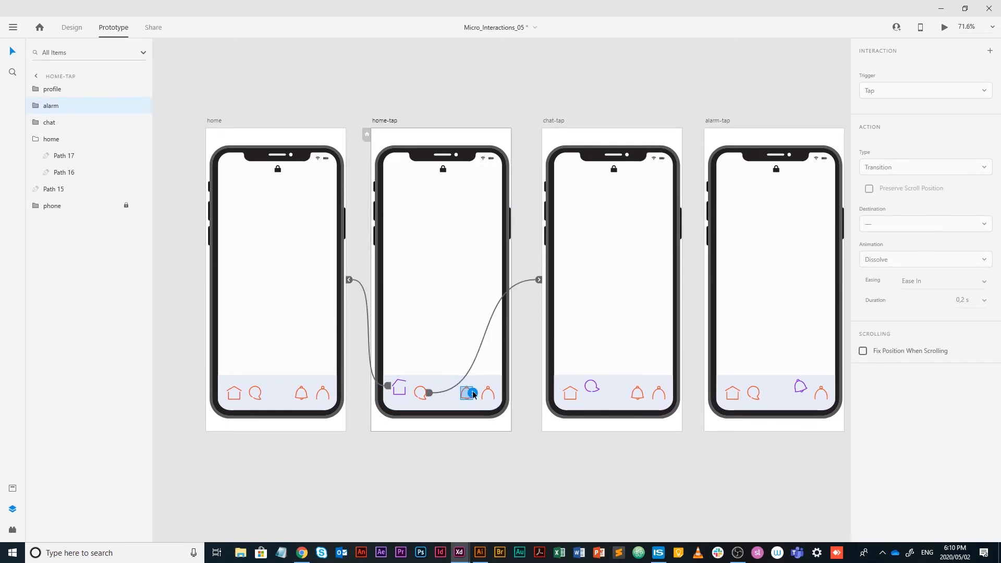
drag(472, 394, 704, 257)
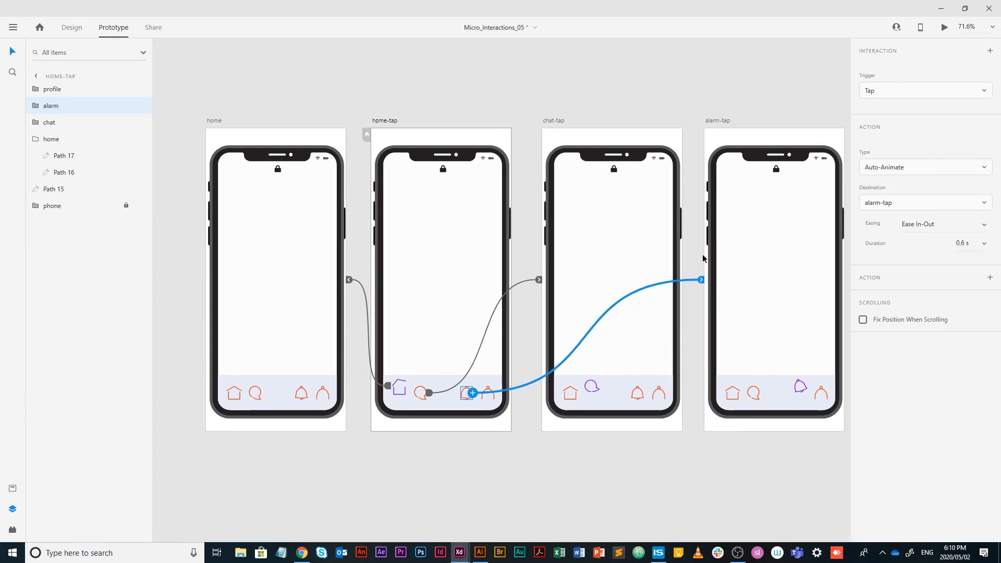
click(638, 394)
drag(639, 393, 704, 237)
click(467, 393)
click(301, 392)
scroll(649, 387, right, 5)
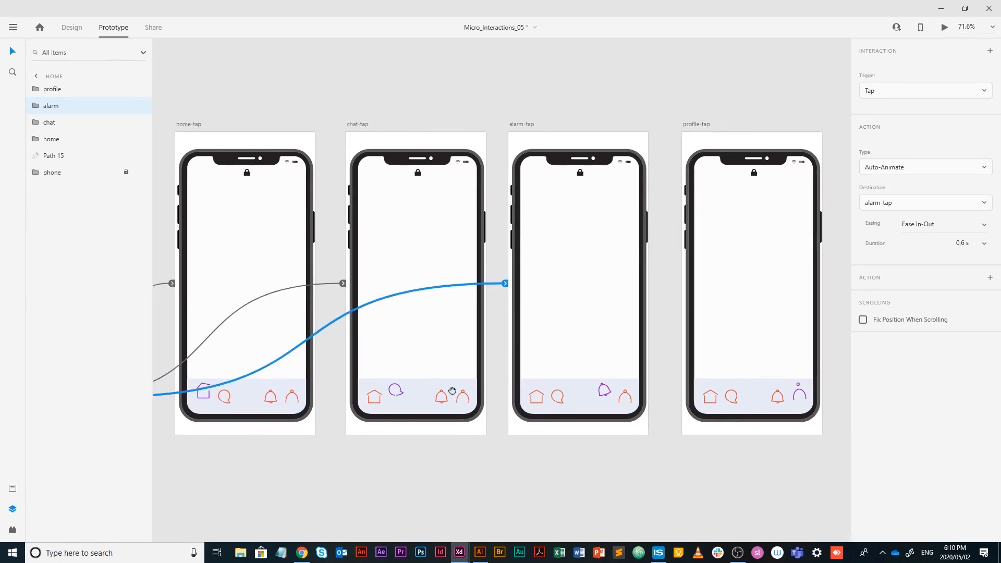
click(775, 397)
drag(781, 397, 626, 219)
click(729, 398)
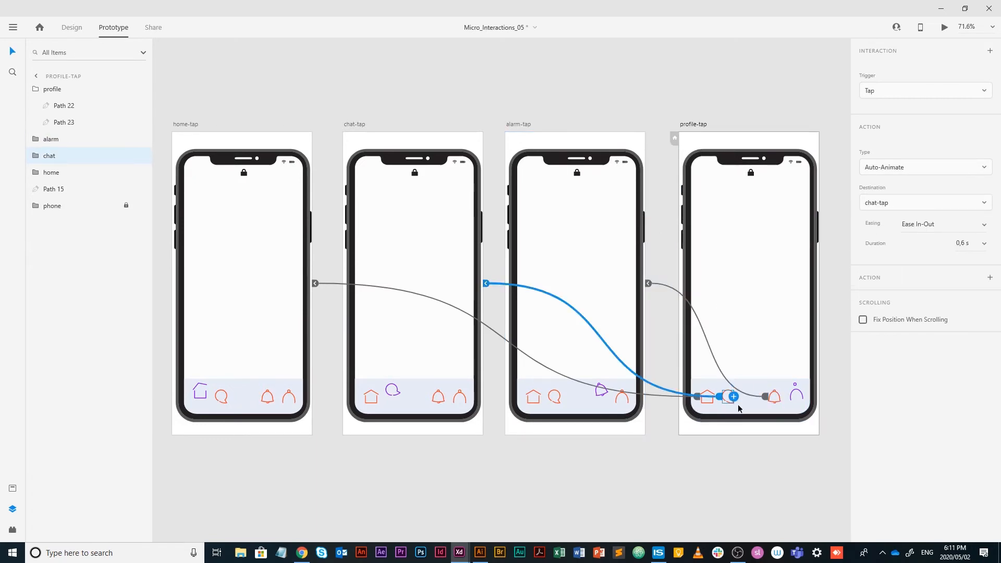
click(731, 465)
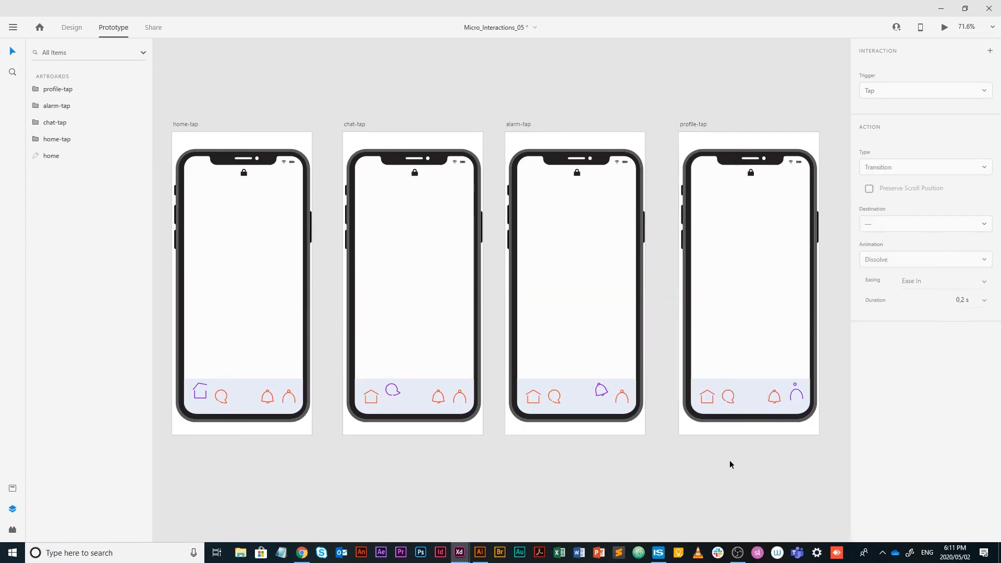
click(707, 395)
click(722, 447)
- Link the home artboard's profile icon to the profile-tap artboard
scroll(496, 378, left, 4)
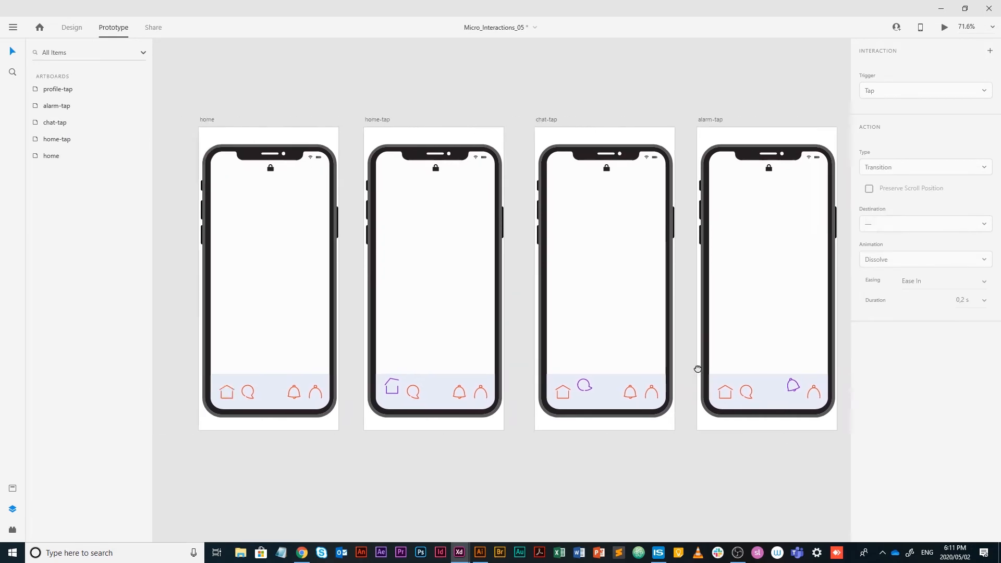
click(329, 391)
drag(419, 413, 382, 402)
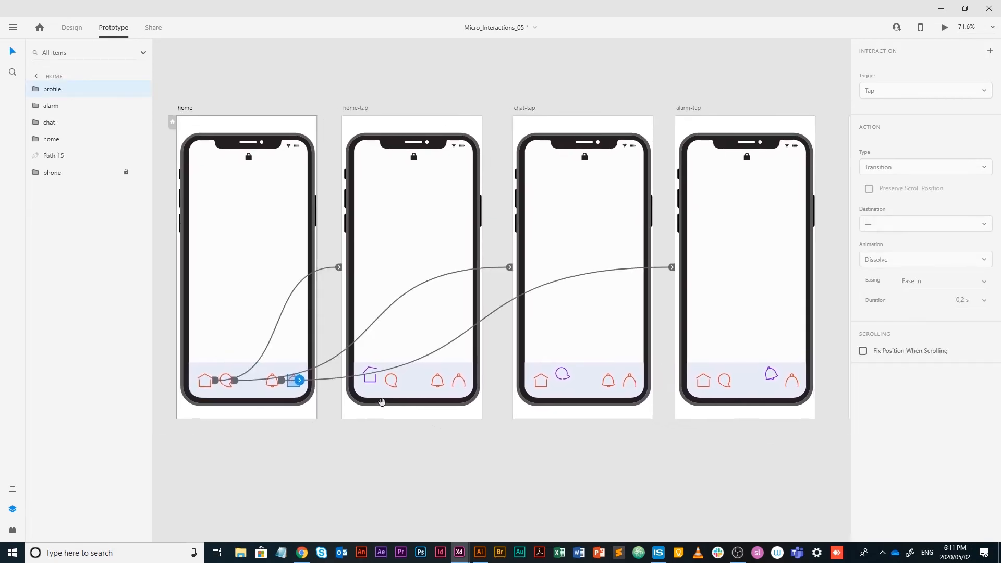
click(333, 408)
click(294, 380)
drag(301, 380, 696, 247)
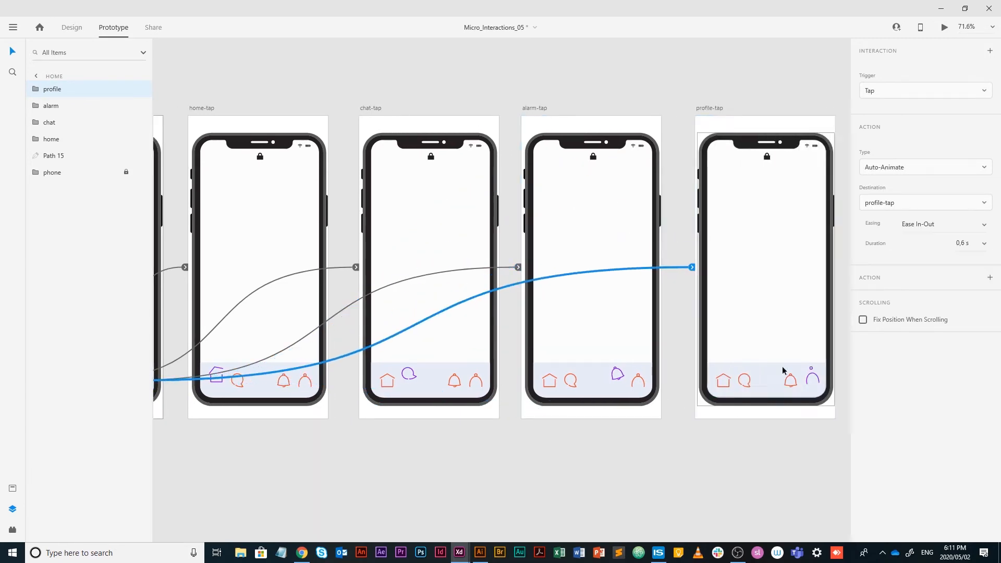
- Link the purple profile icon on the profile-tap artboard back to the home artboard
click(816, 379)
scroll(782, 443, left, 2)
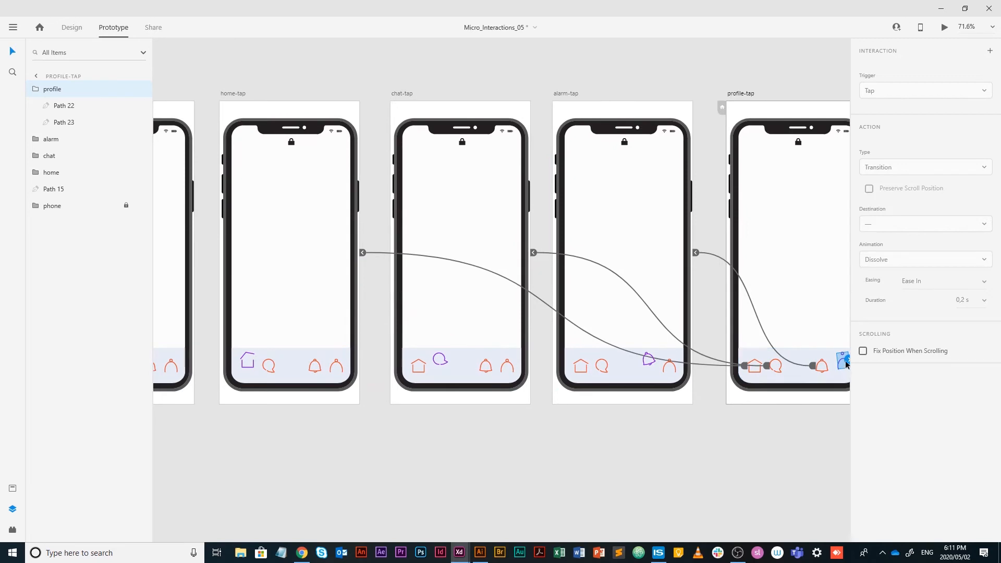
drag(847, 361, 319, 238)
- Link the profile icons on the home-tap, chat-tap and alarm-tap artboards to the profile-tap artboard
scroll(554, 389, down, 2)
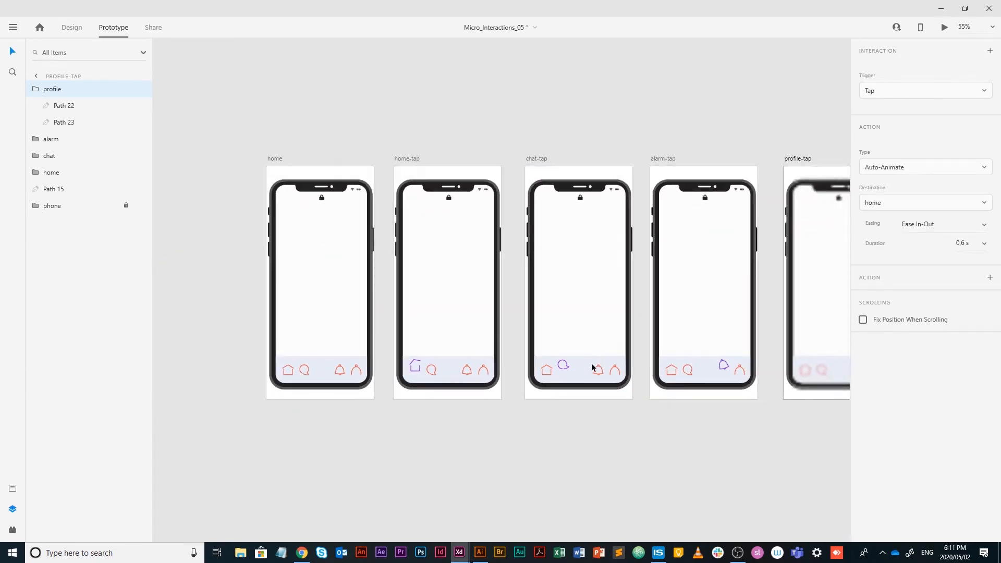
drag(569, 365, 440, 364)
click(355, 371)
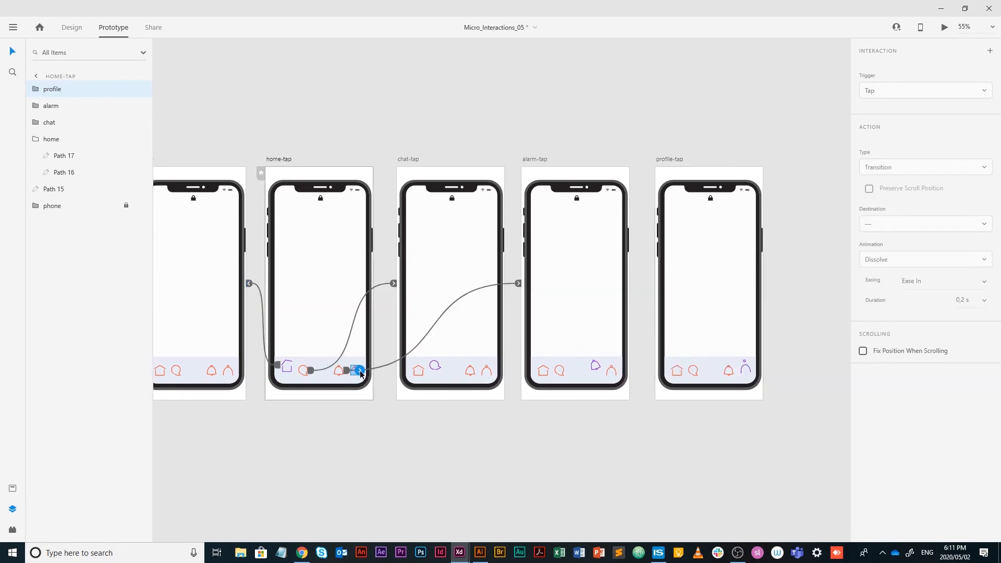
drag(359, 372, 658, 264)
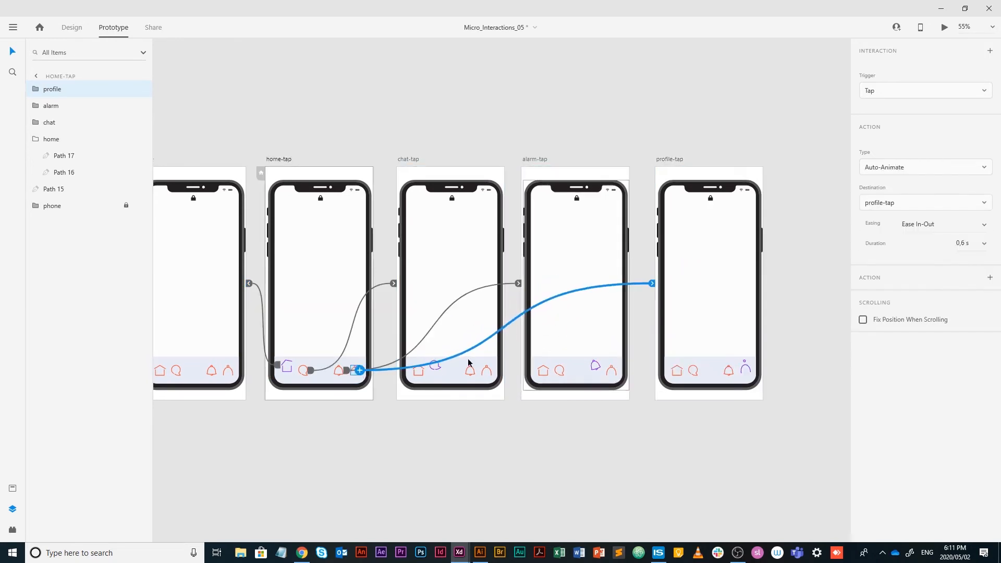
click(487, 370)
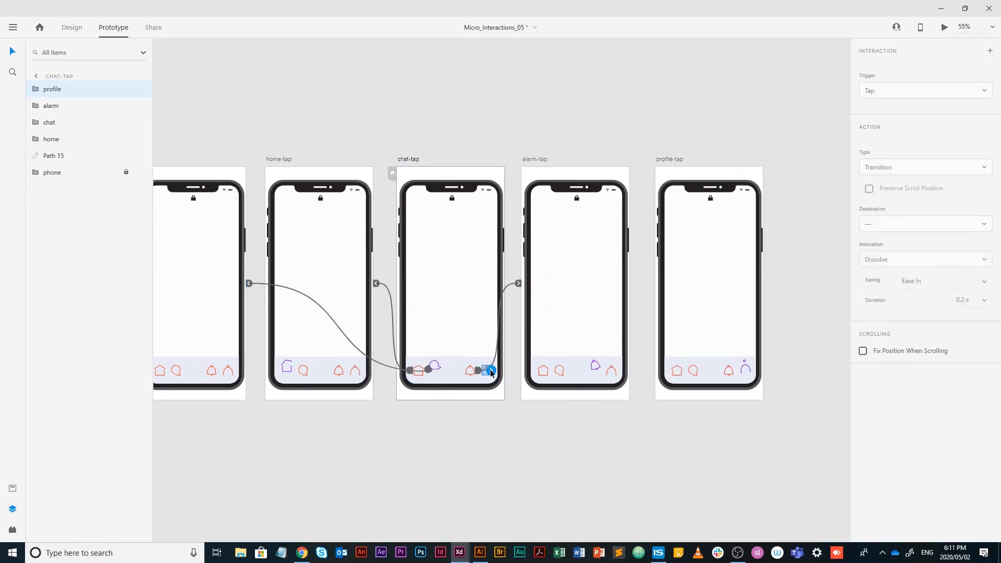
drag(491, 373, 657, 261)
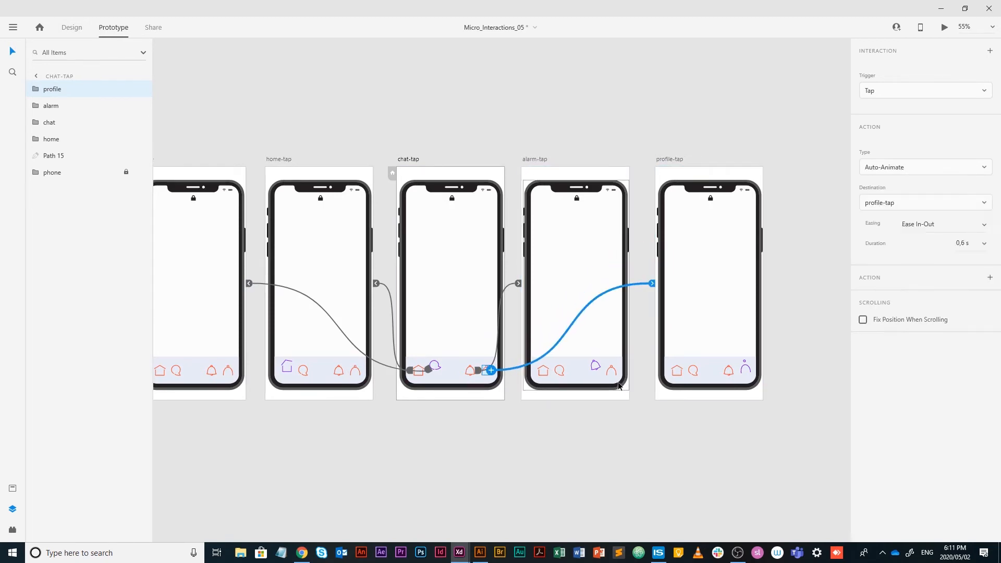
click(612, 371)
drag(616, 371, 658, 251)
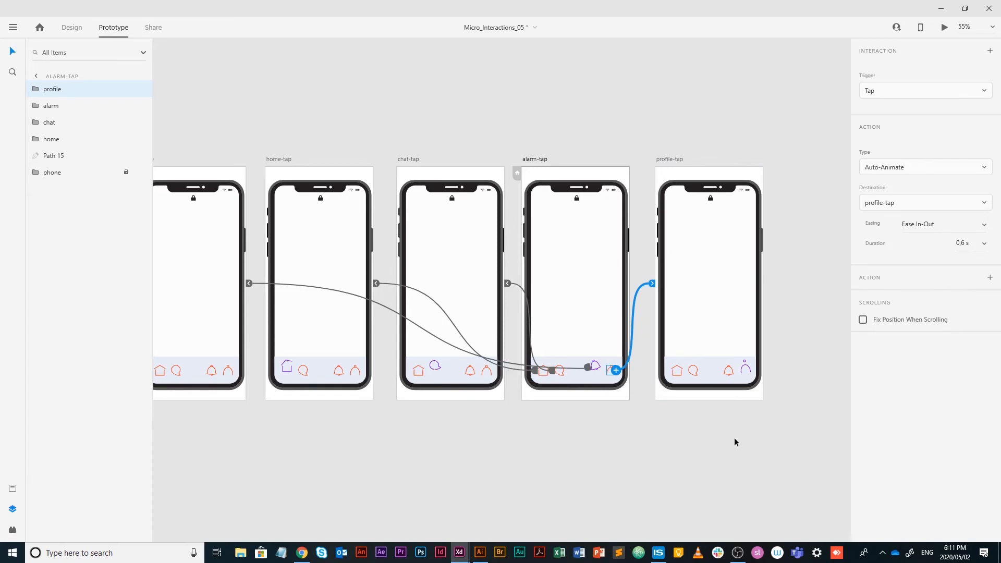
click(729, 370)
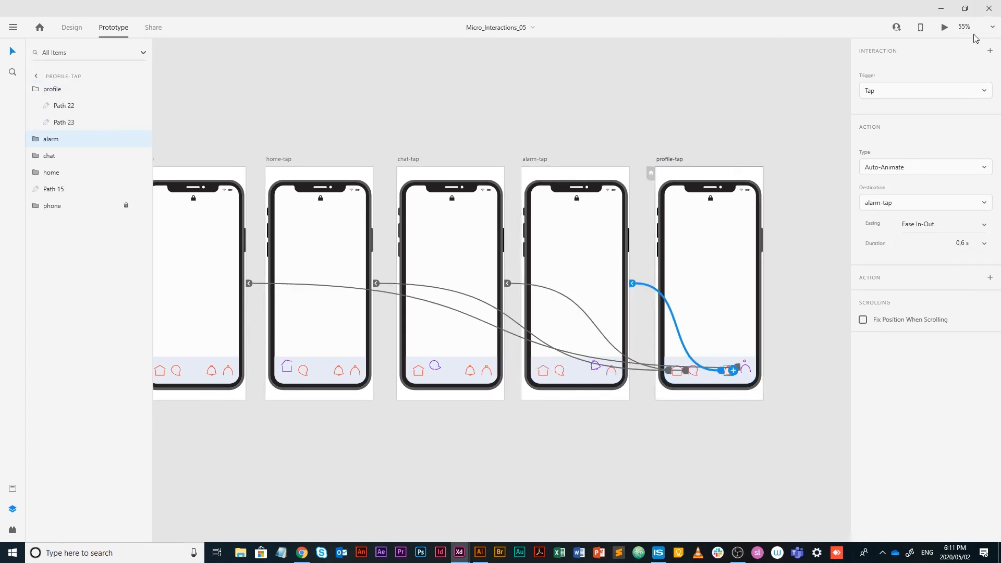
- Preview the prototype from the home artboard and test tapping the home, chat and alarm icons
scroll(470, 219, left, 5)
click(405, 201)
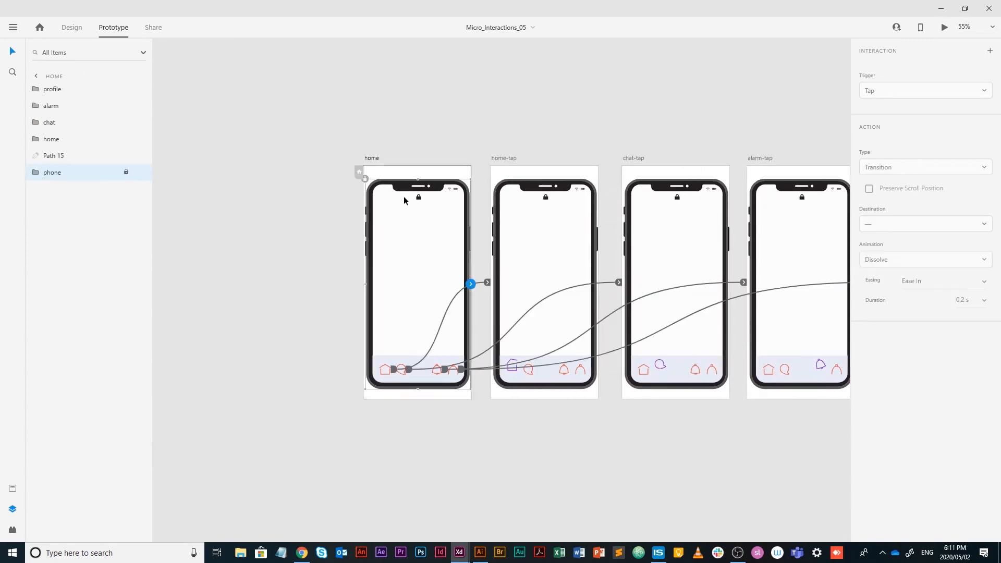
click(945, 31)
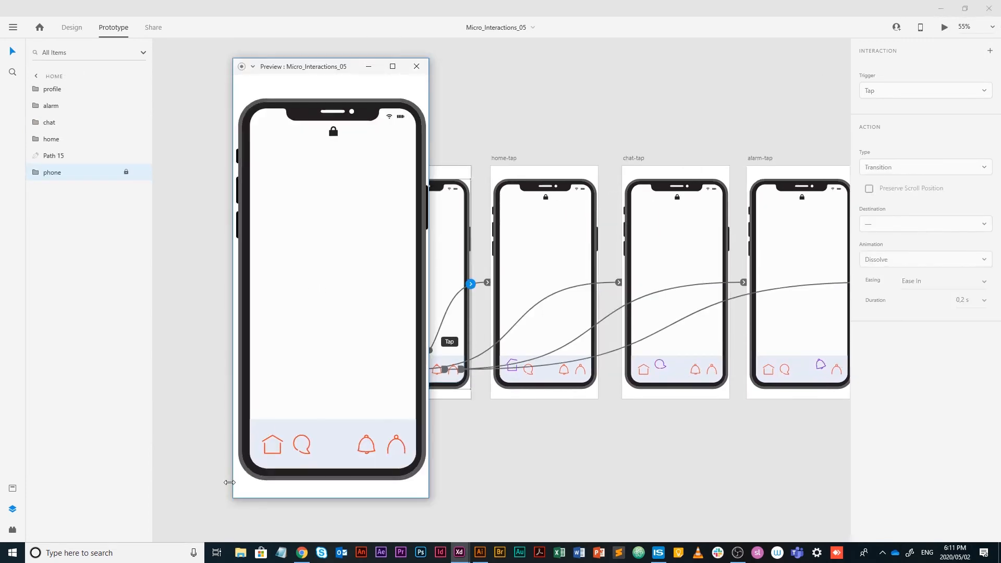
click(278, 442)
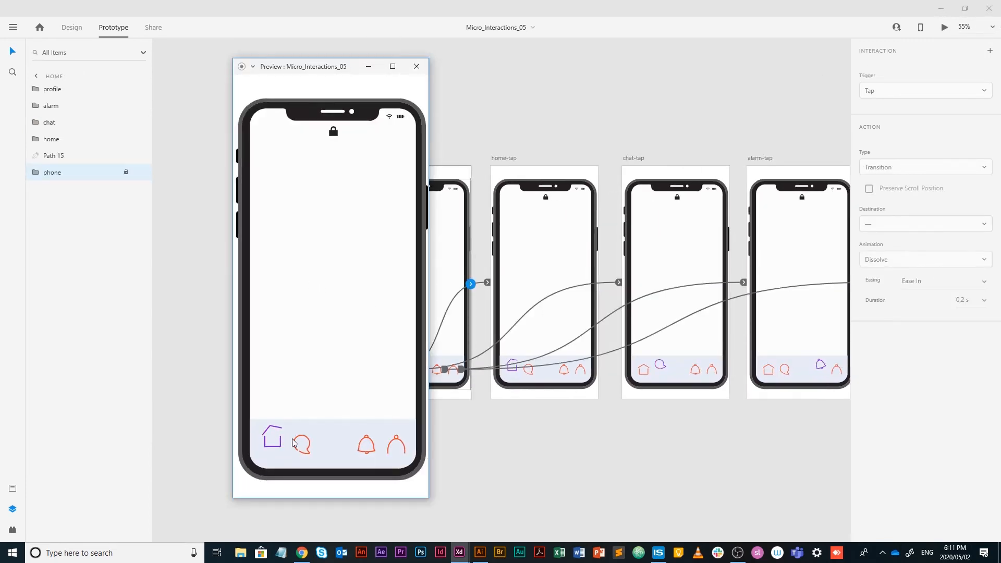
click(301, 442)
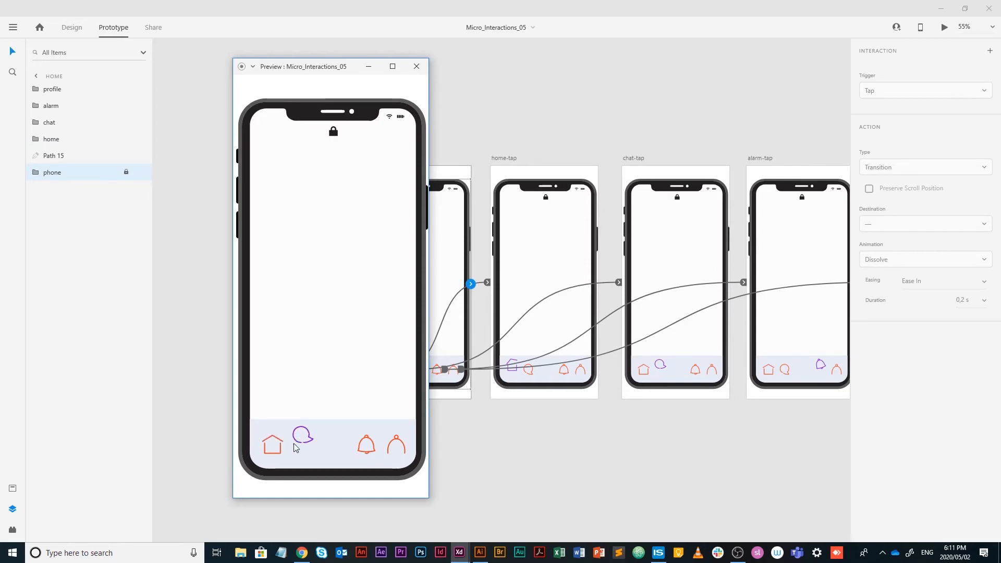
click(301, 445)
click(371, 456)
click(372, 449)
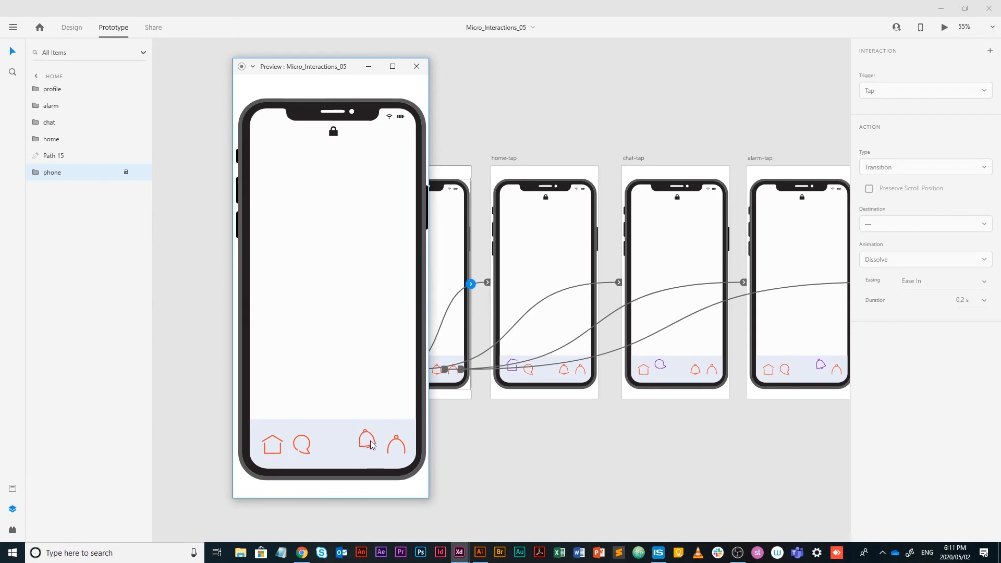
- Test switching between the profile, alarm, chat and home icons in the preview, and close it
click(396, 443)
click(373, 447)
click(302, 441)
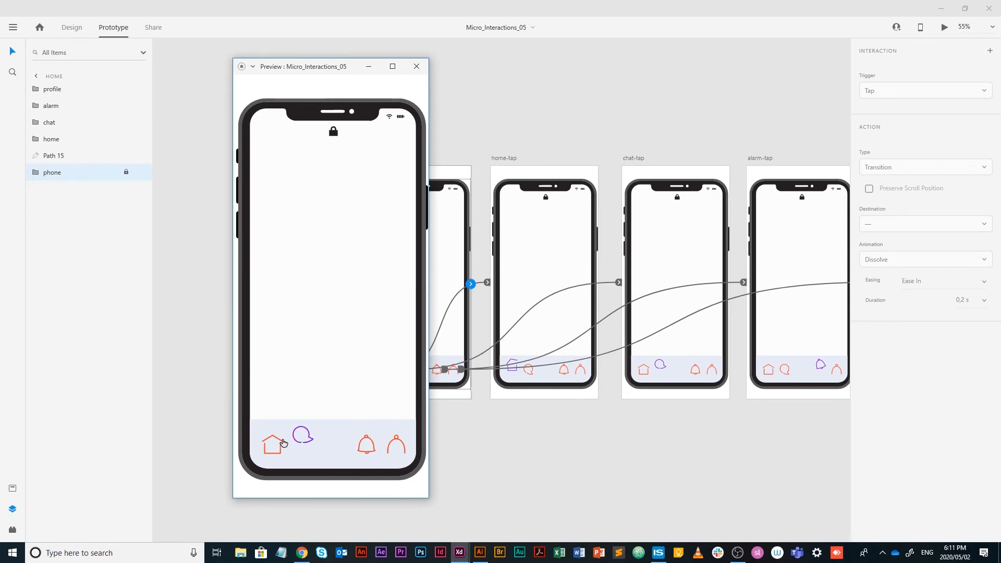
click(281, 442)
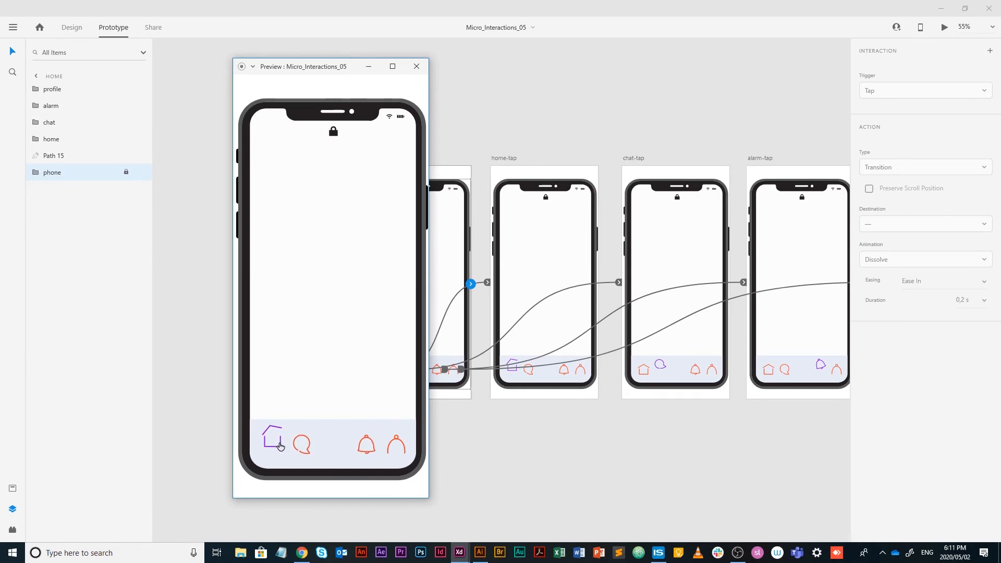
click(272, 449)
click(417, 67)
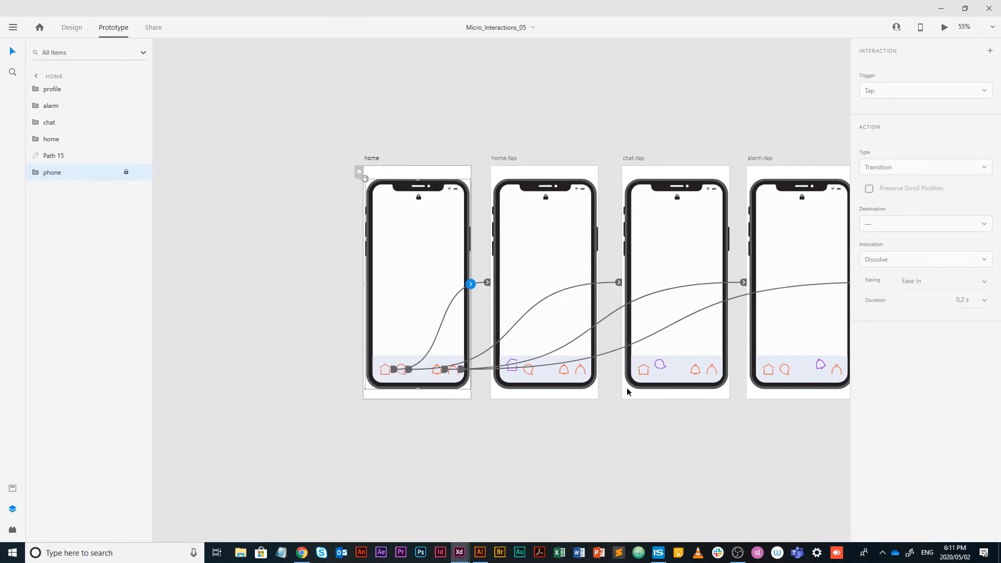
- In Design mode, draw a circle about 66 by 66 on the home artboard, over the navigation bar's upper edge between the chat and alarm icons
click(71, 28)
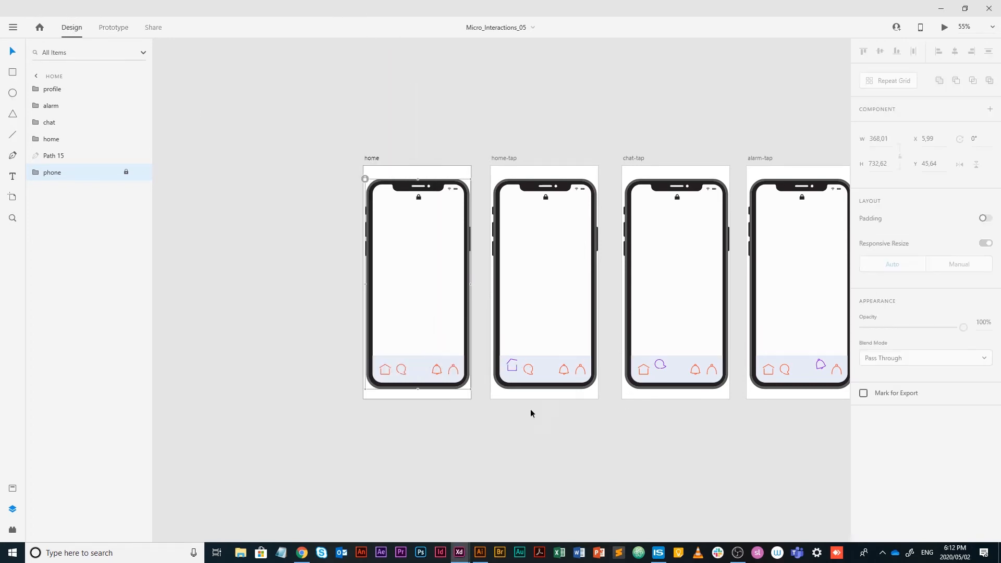
scroll(532, 399, up, 10)
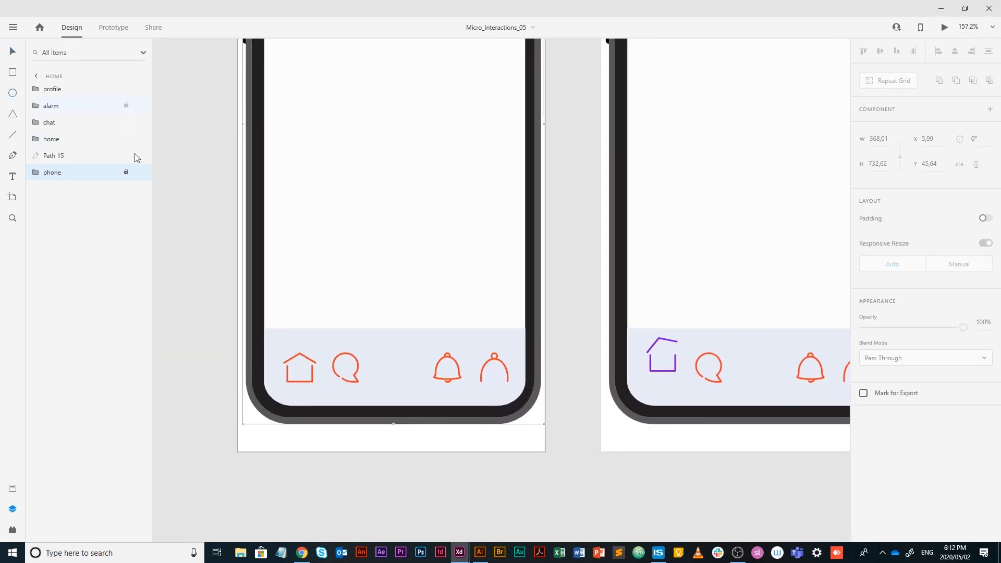
drag(380, 311, 413, 348)
click(13, 53)
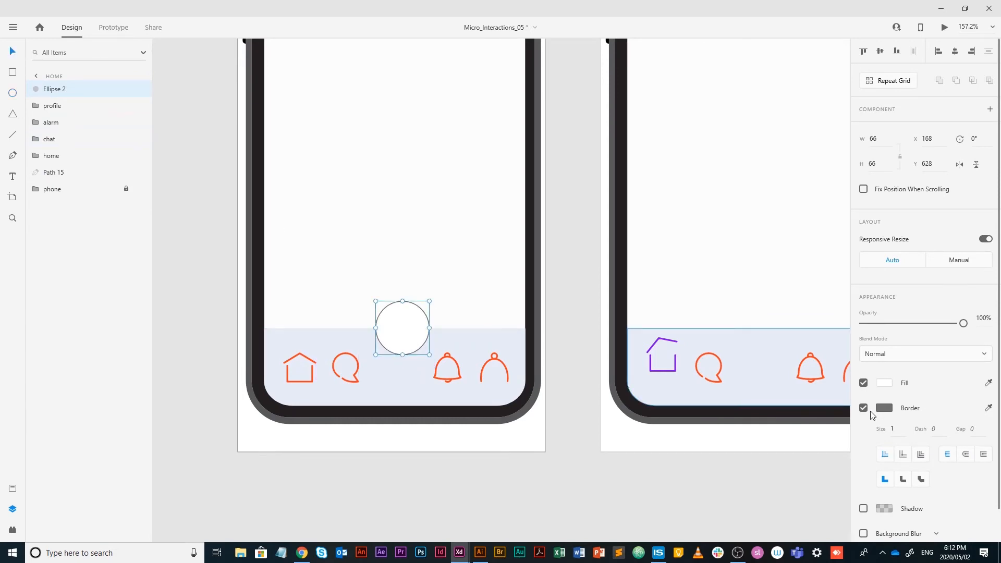
- Remove the circle's border and fill it with teal #1C868E
click(865, 409)
click(887, 386)
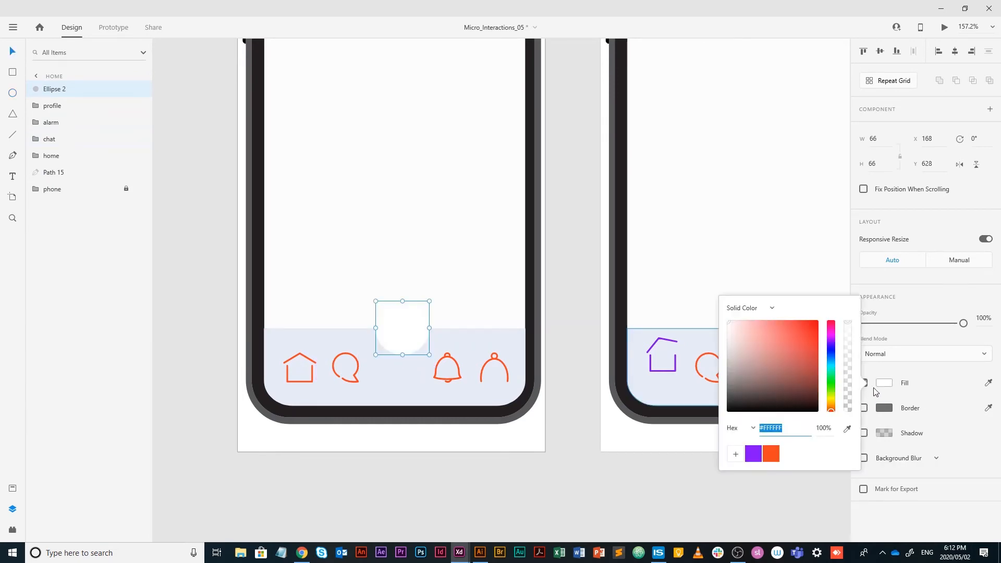
click(832, 377)
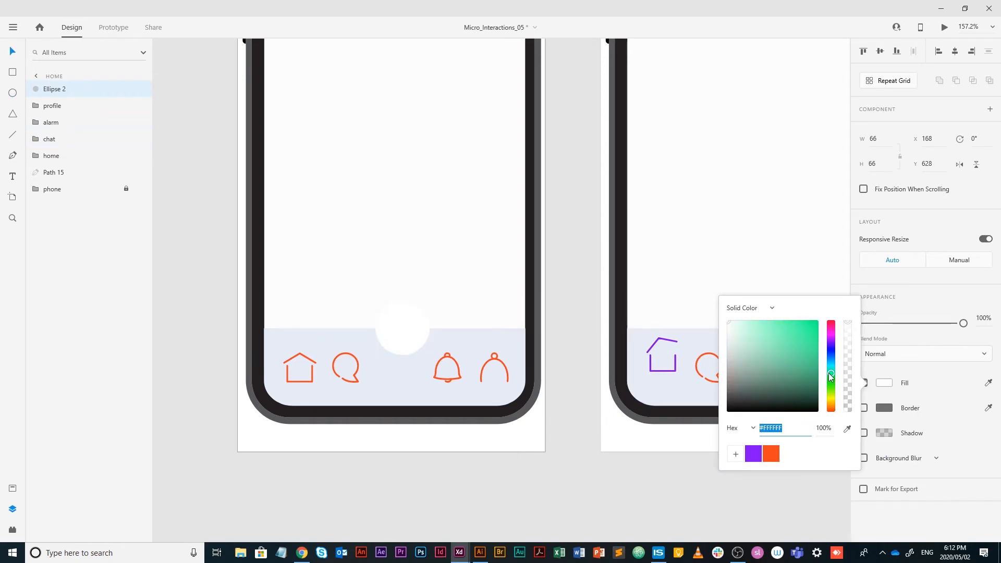
drag(801, 367, 832, 365)
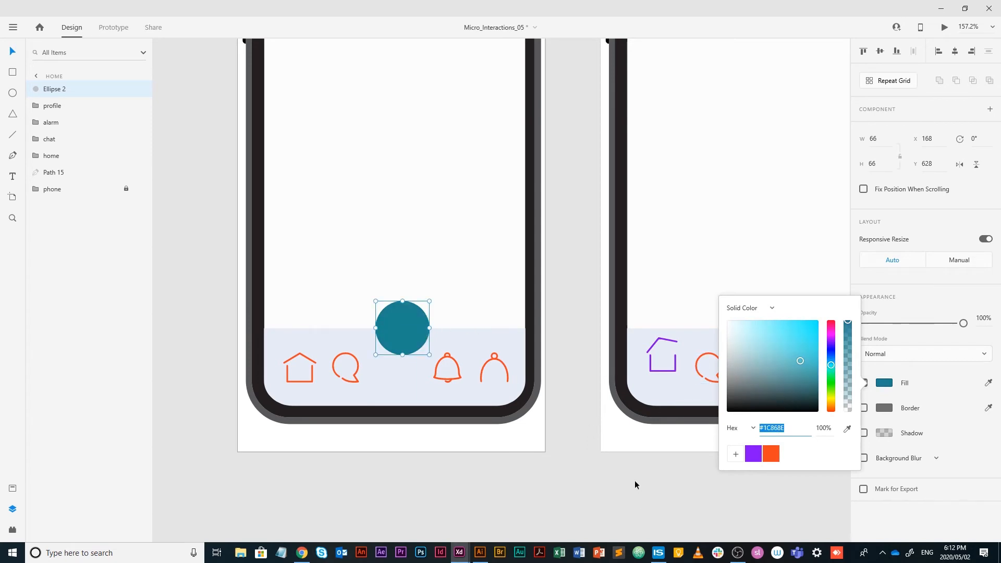
click(620, 470)
- Save the circle's teal fill as a colour swatch
click(404, 326)
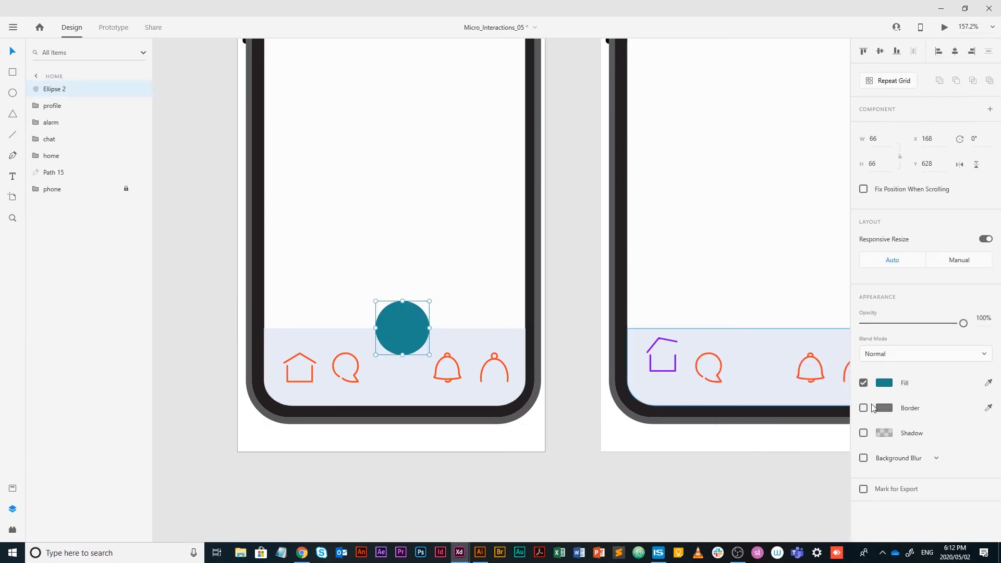
click(894, 384)
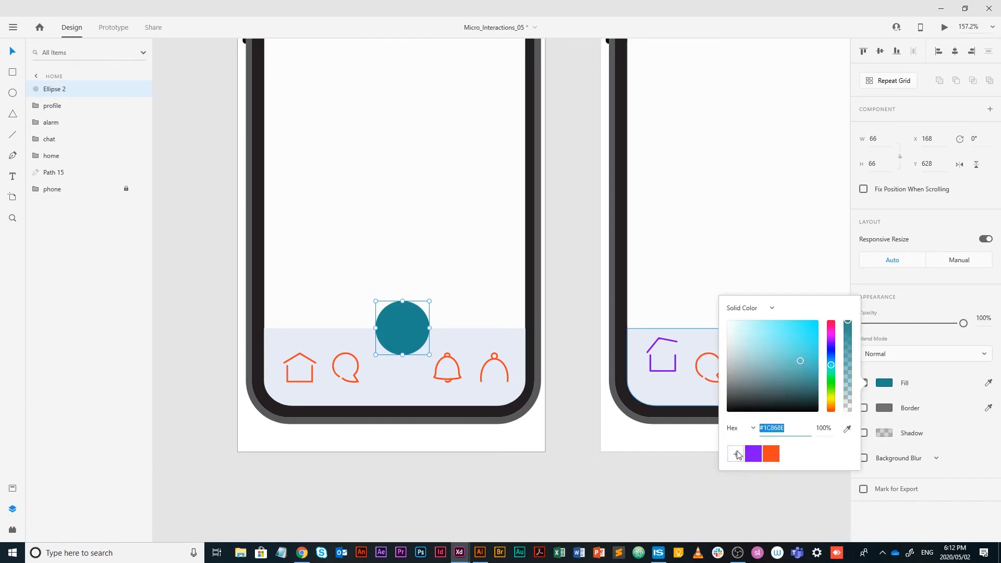
click(737, 454)
- Draw a vertical line about 31 high in the centre of the teal circle
scroll(449, 377, up, 3)
drag(462, 210, 497, 288)
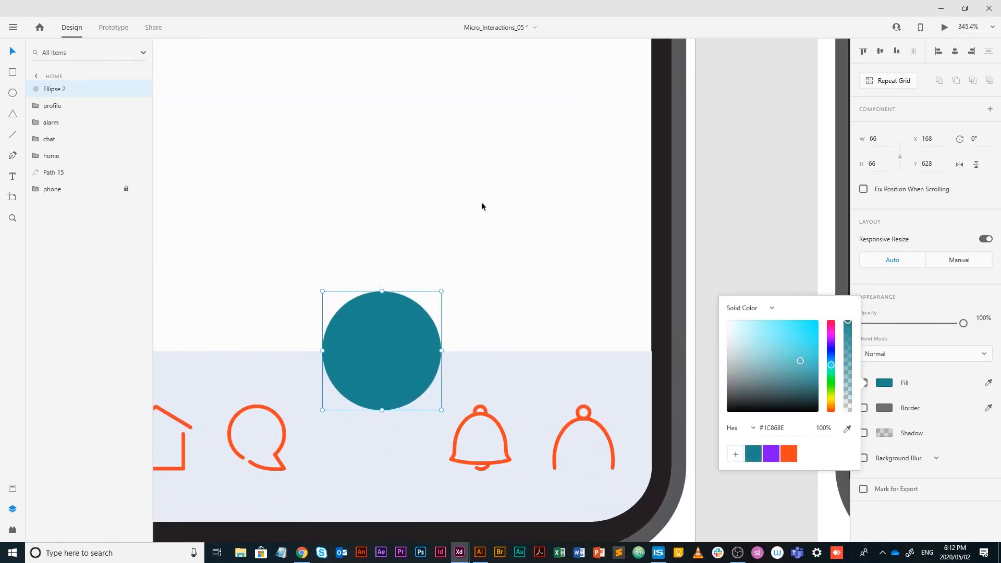
click(12, 136)
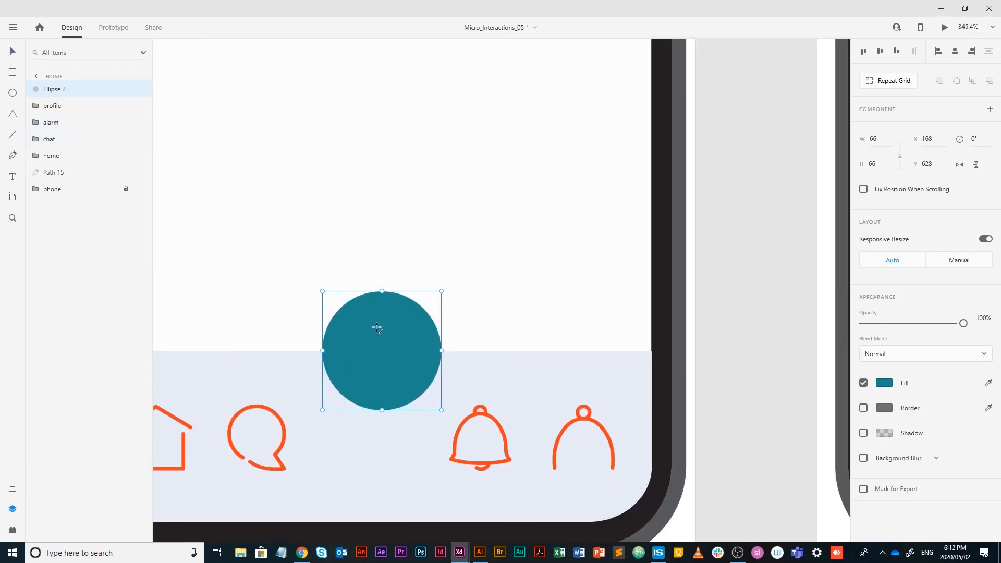
drag(377, 326, 391, 382)
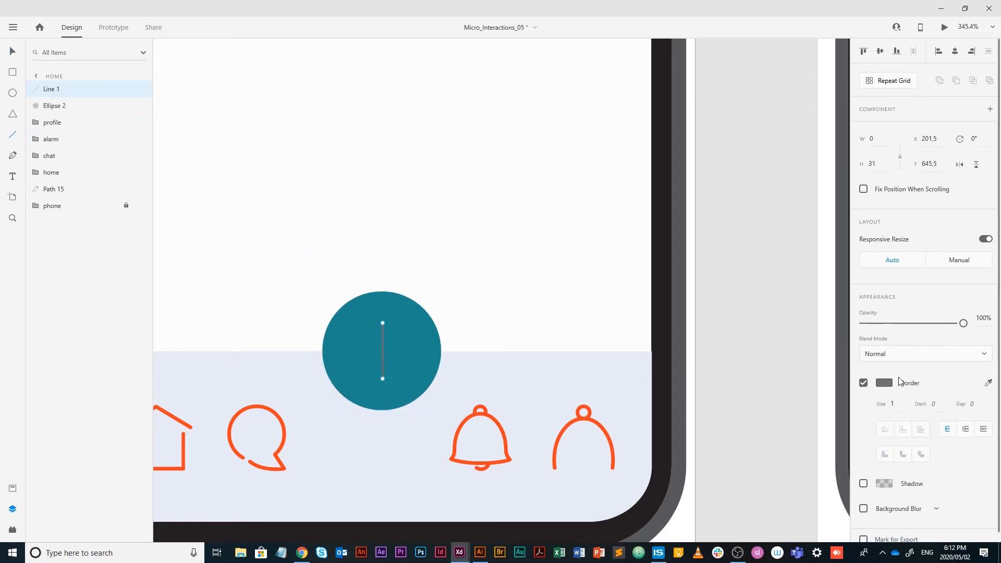
- Give the vertical line a white (#FFFFFF) border of size 3 with round caps
key(3)
key(0)
key(3)
key(0)
click(967, 429)
click(885, 383)
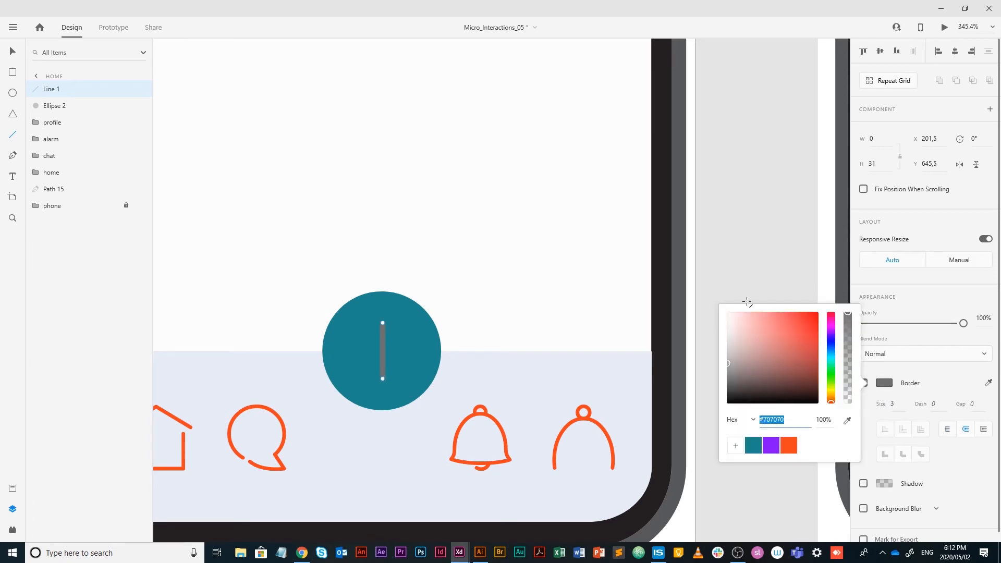
drag(734, 324, 727, 312)
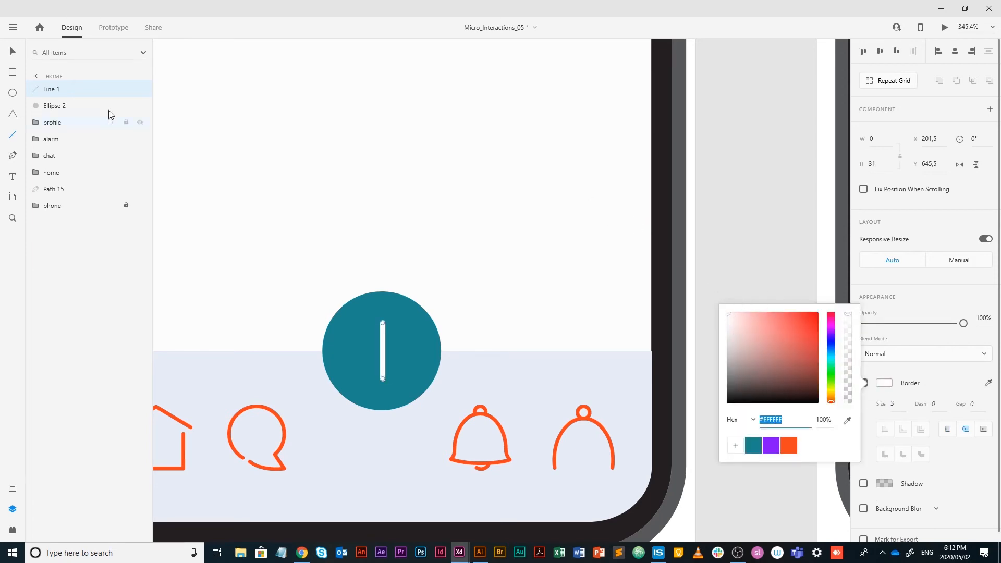
- Convert the white vertical line to a path
click(13, 51)
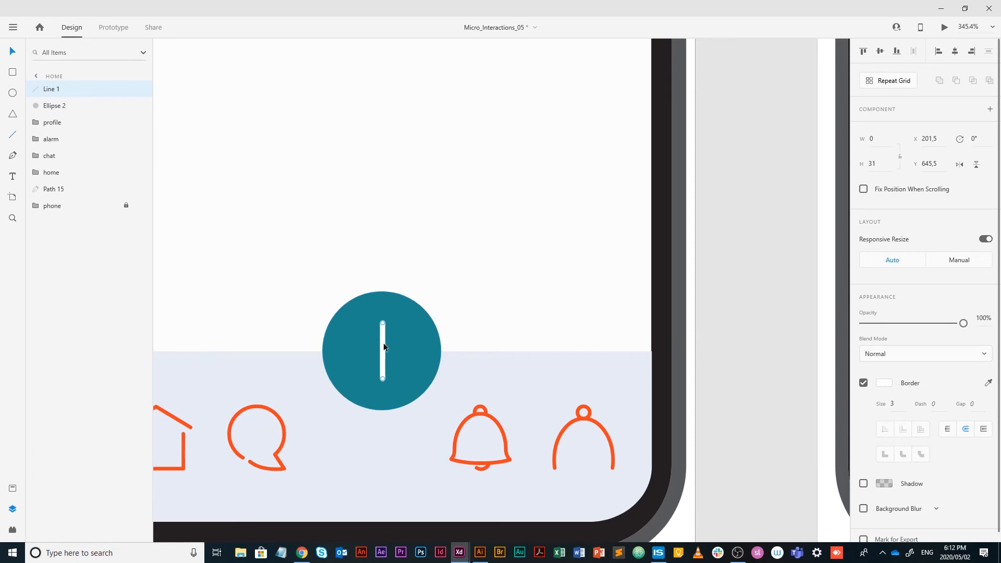
right_click(384, 347)
mouse_move(415, 254)
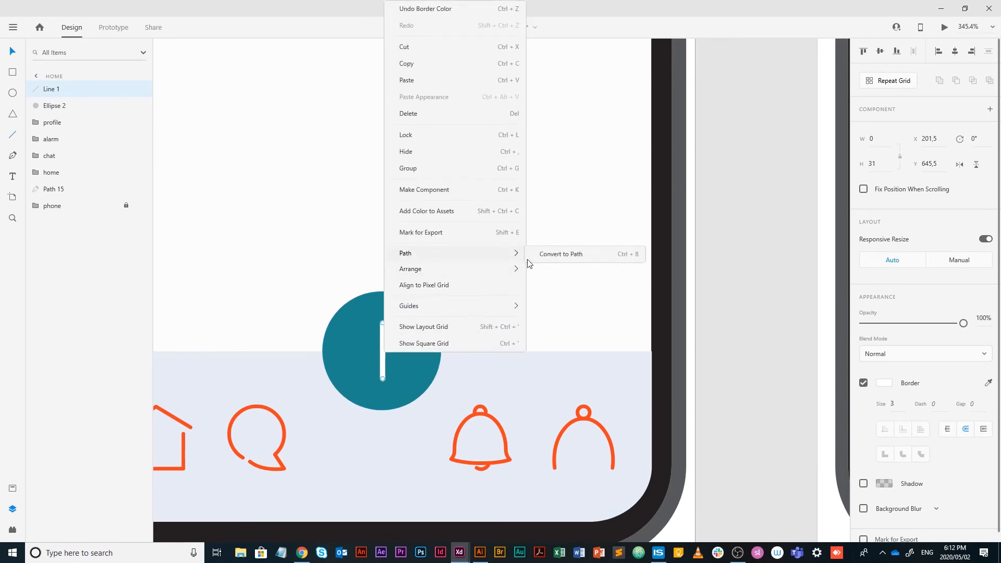
click(570, 257)
click(406, 224)
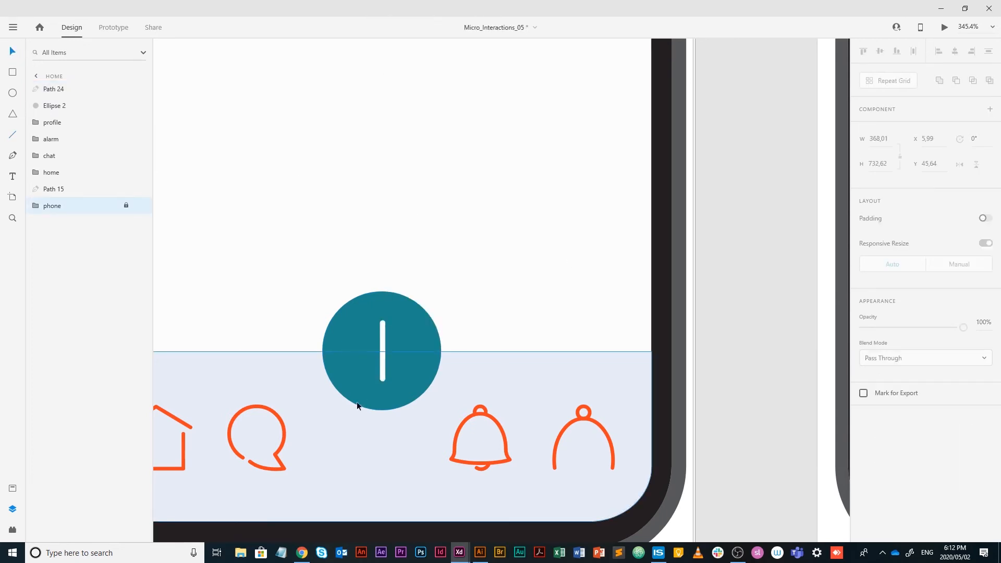
- Try to duplicate the white line and rotate it 90°, and undo the attempts
click(381, 373)
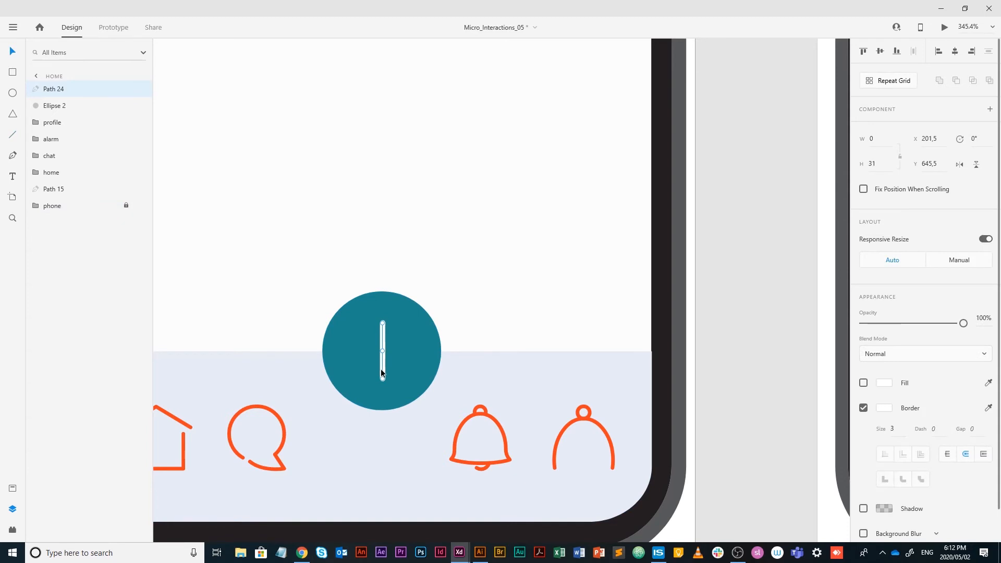
key(ctrl+d)
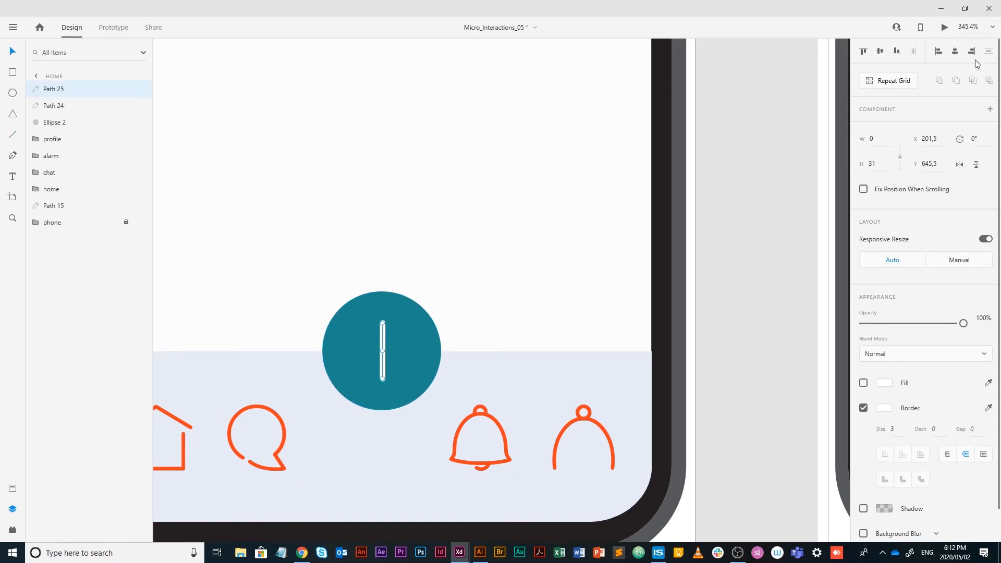
drag(983, 137, 962, 130)
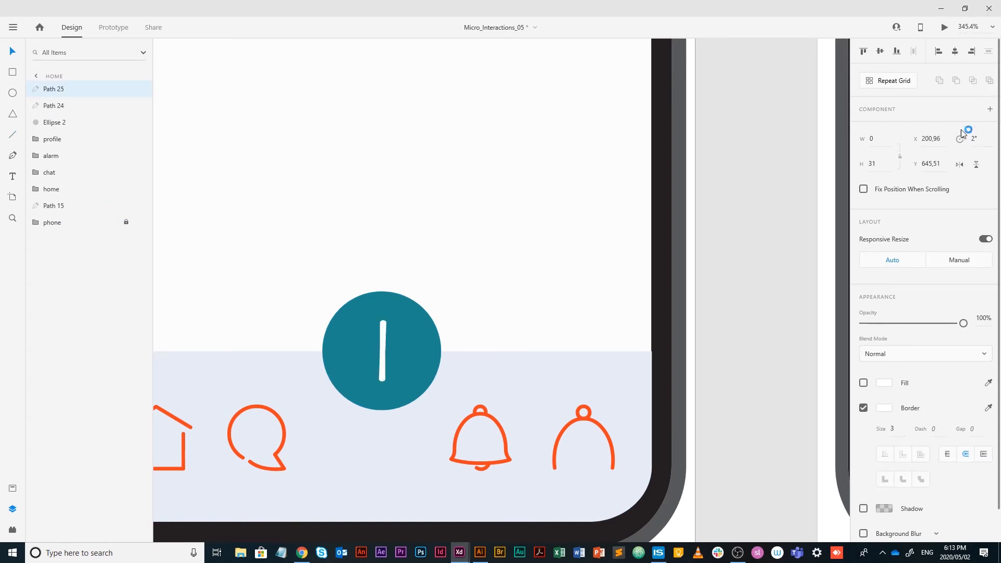
key(9)
key(0)
key(Return)
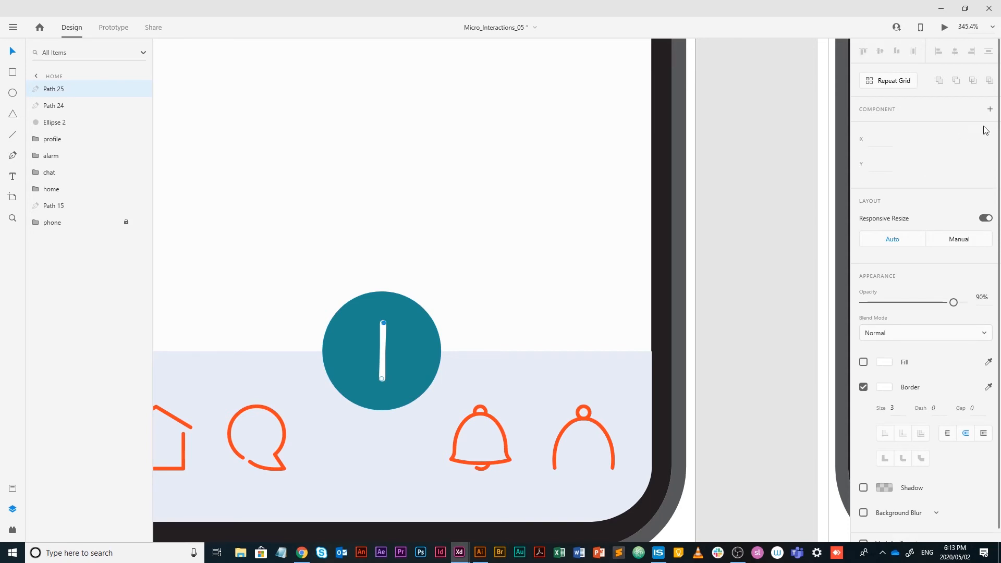
key(0)
key(ctrl+z)
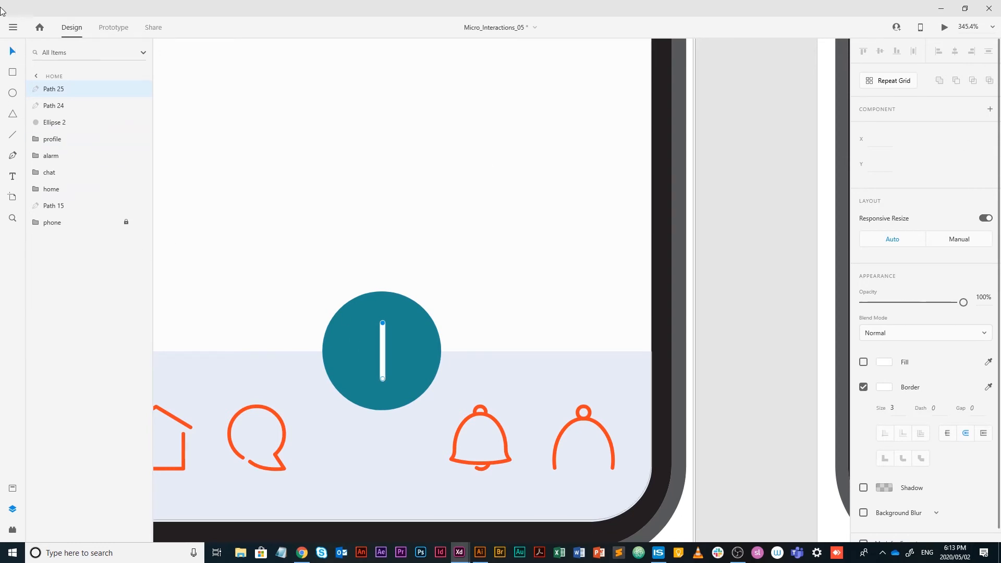
click(382, 336)
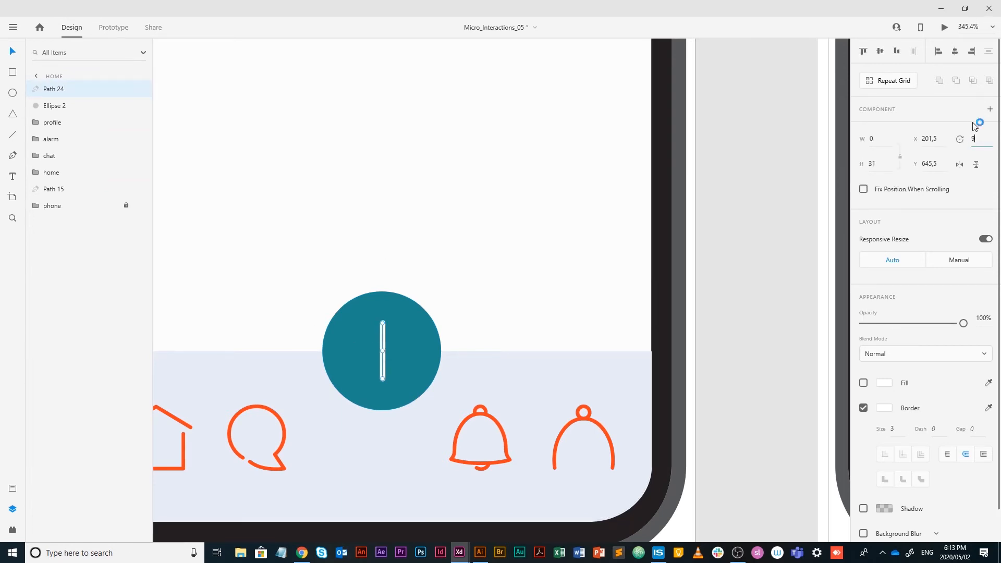
key(Return)
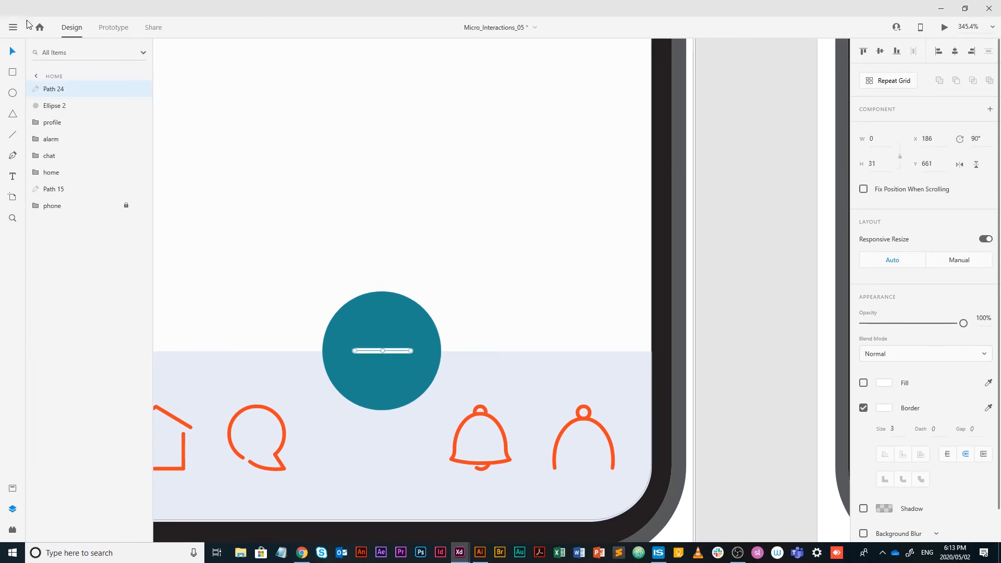
key(ctrl+z)
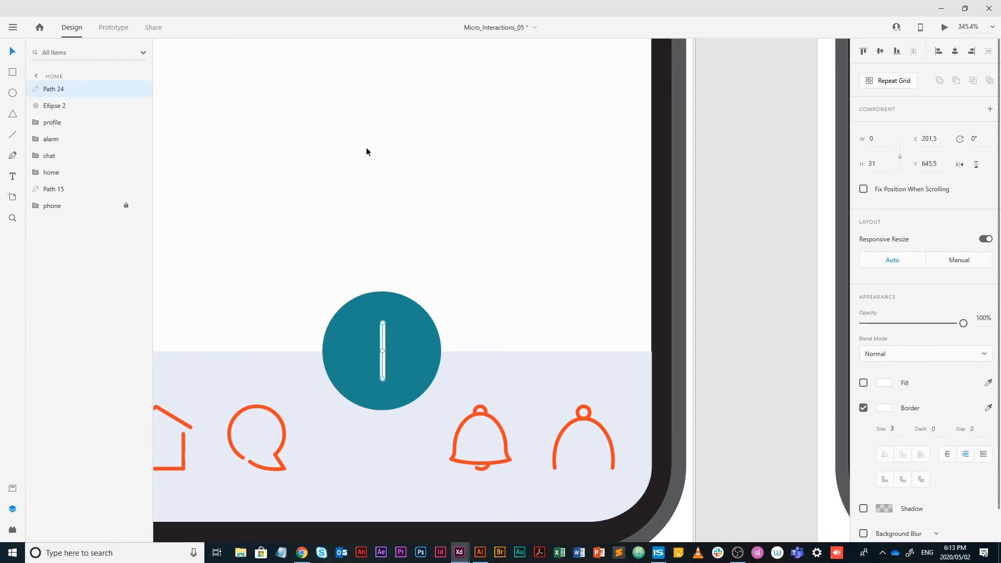
- Duplicate the white line in place and rotate the copy 90° to form a plus sign
key(ctrl+d)
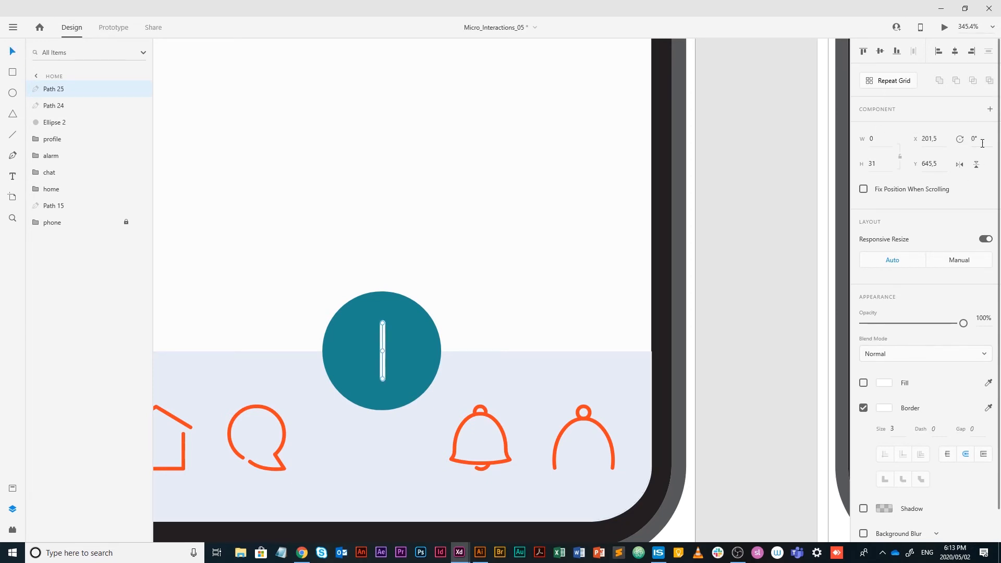
key(9)
key(Return)
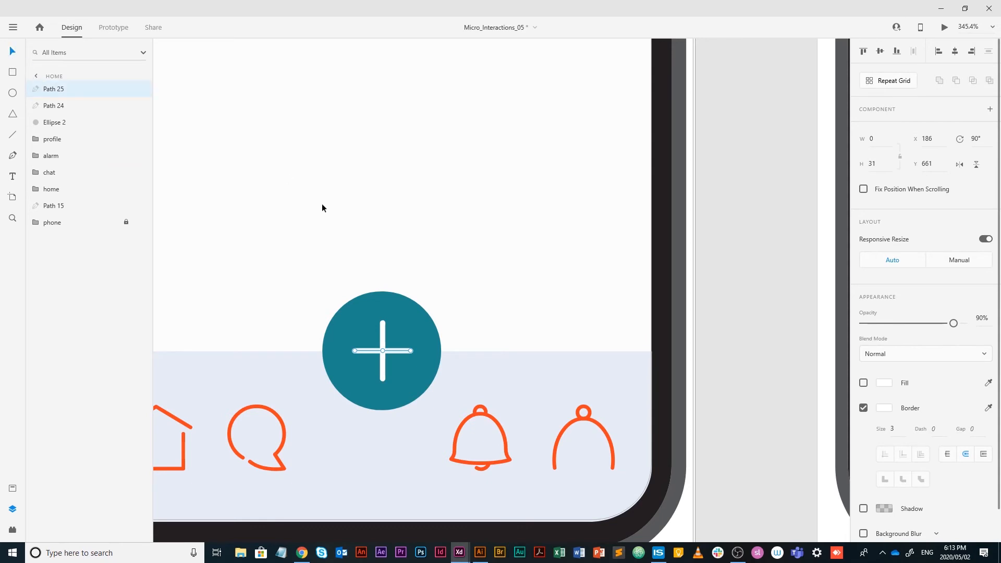
- Group the two lines of the plus sign and name the group "menu"
shift+click(384, 325)
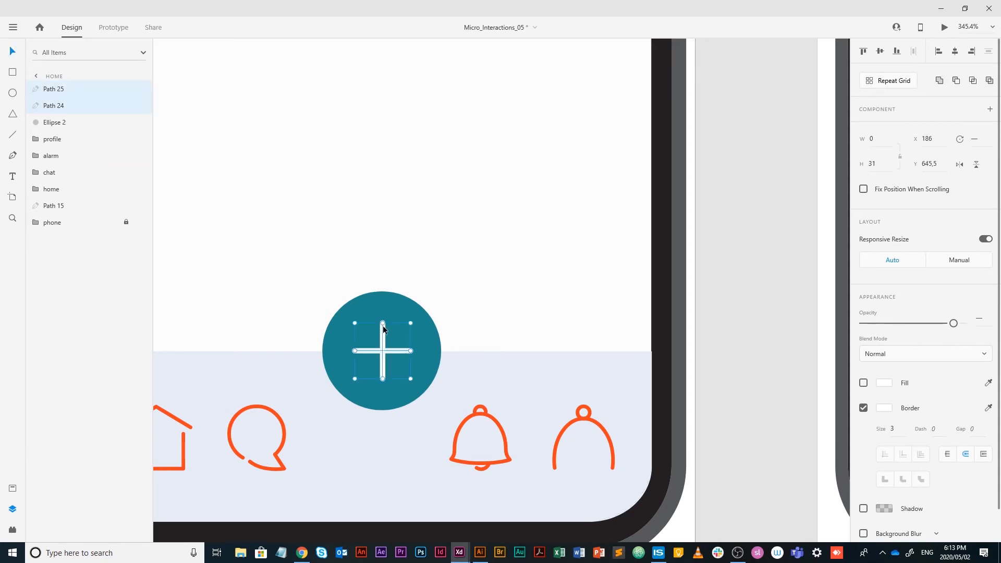
key(ctrl+g)
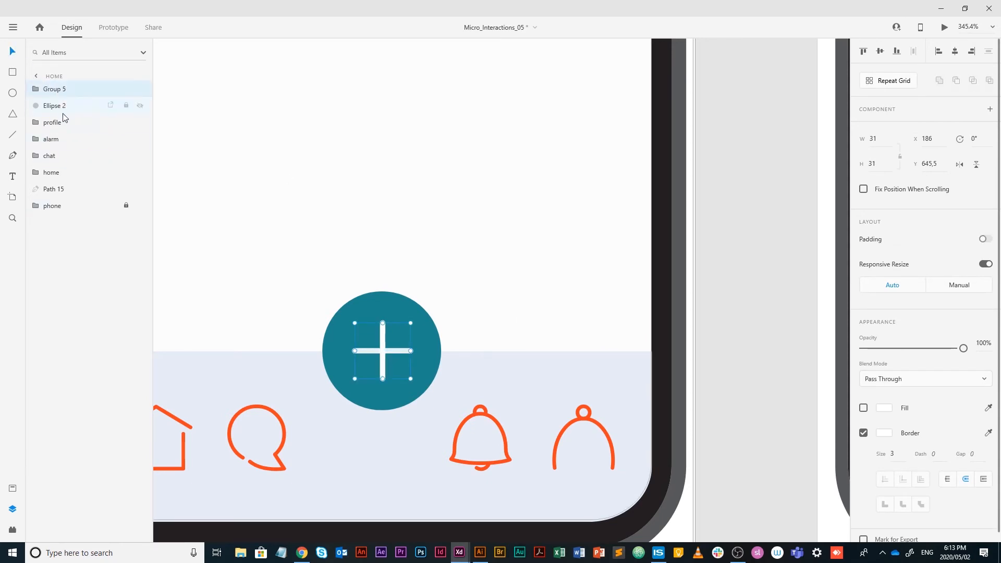
double_click(50, 91)
text(m)
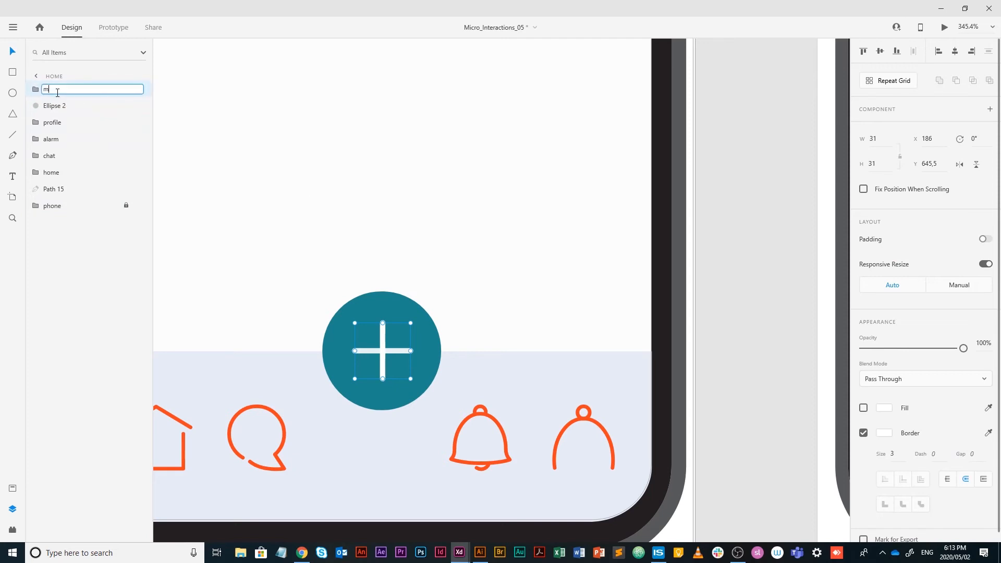
text(enu)
key(Return)
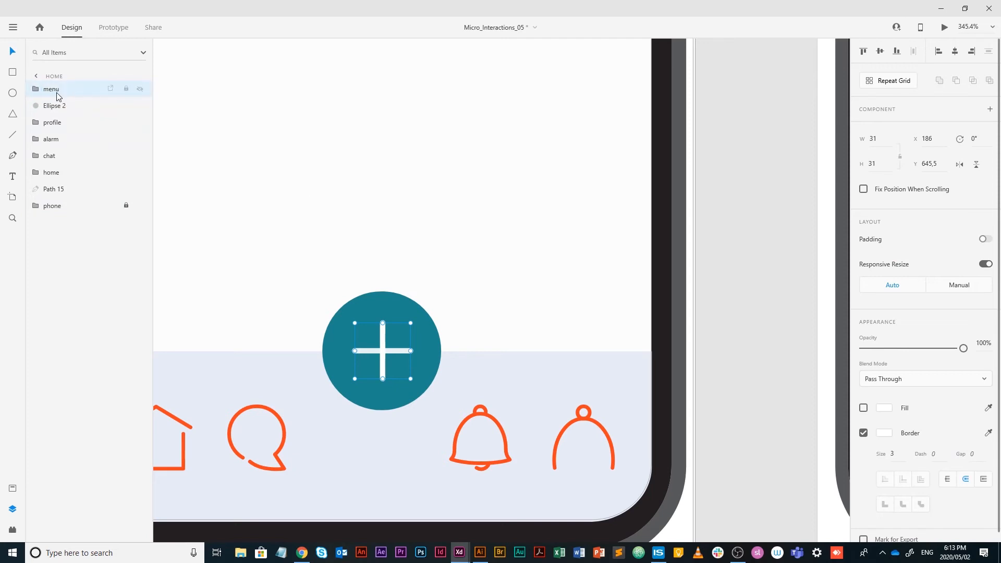
- Convert the teal circle to a path and rename its layer "circle"
click(396, 296)
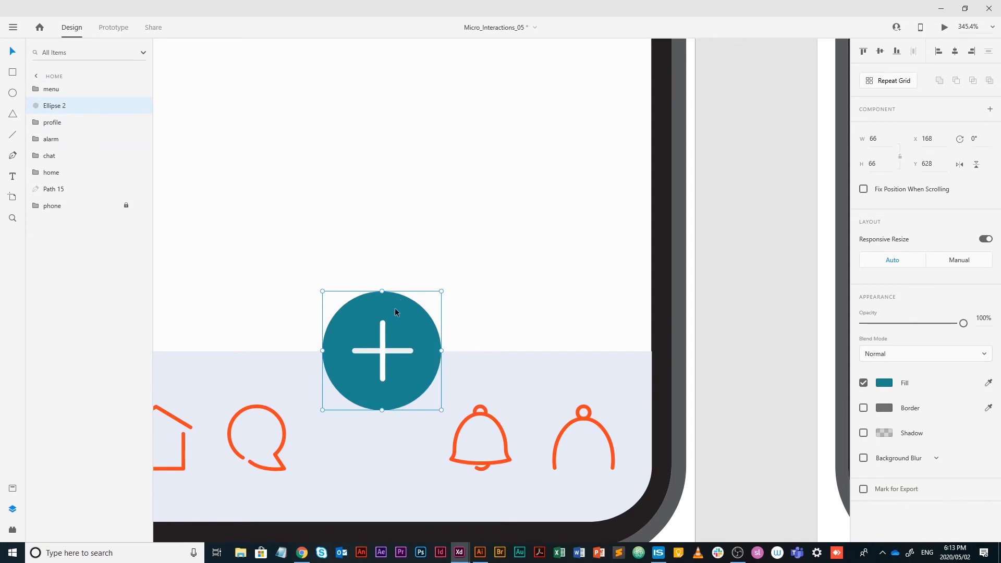
right_click(396, 308)
mouse_move(454, 254)
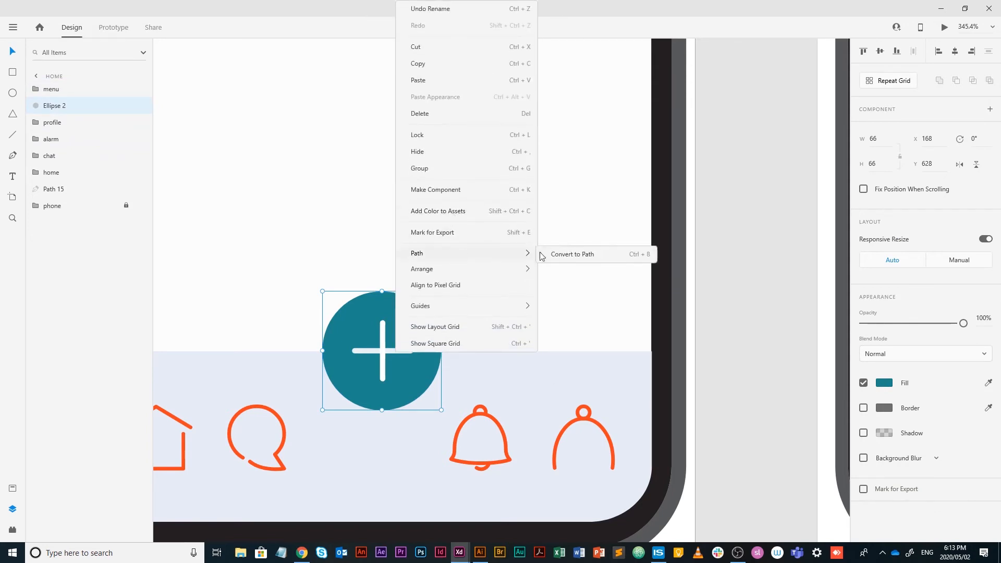
click(594, 255)
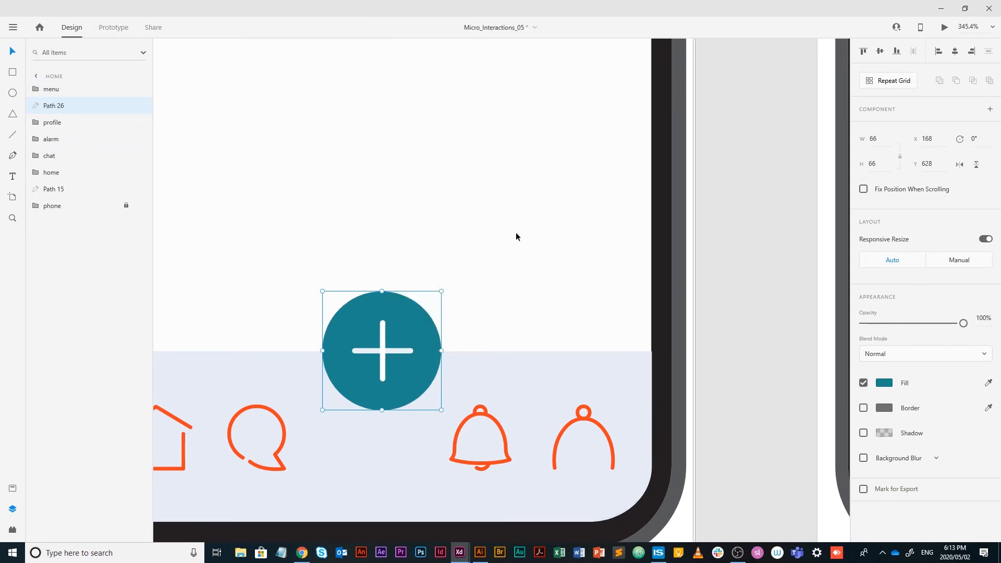
scroll(438, 234, down, 4)
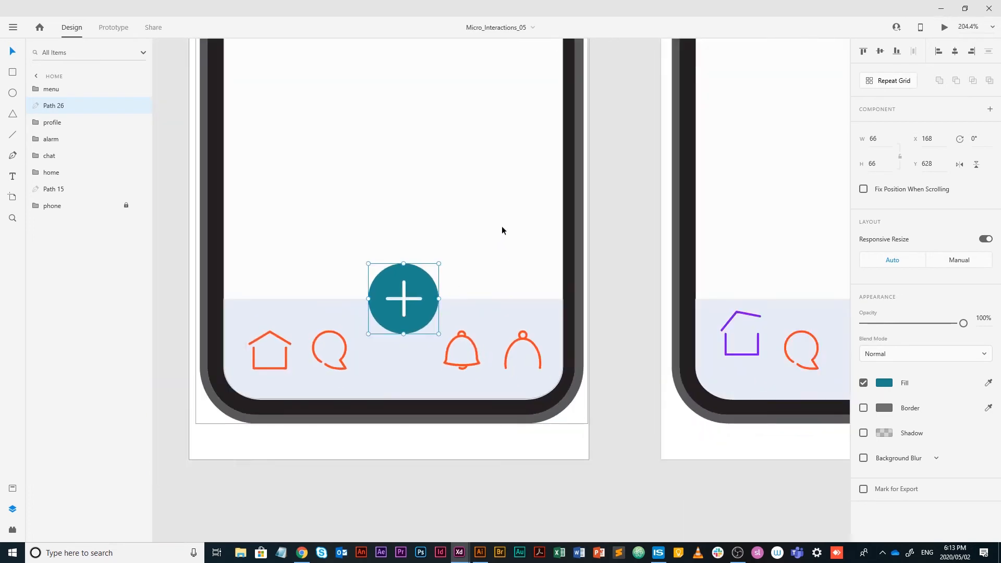
double_click(58, 107)
text(circle)
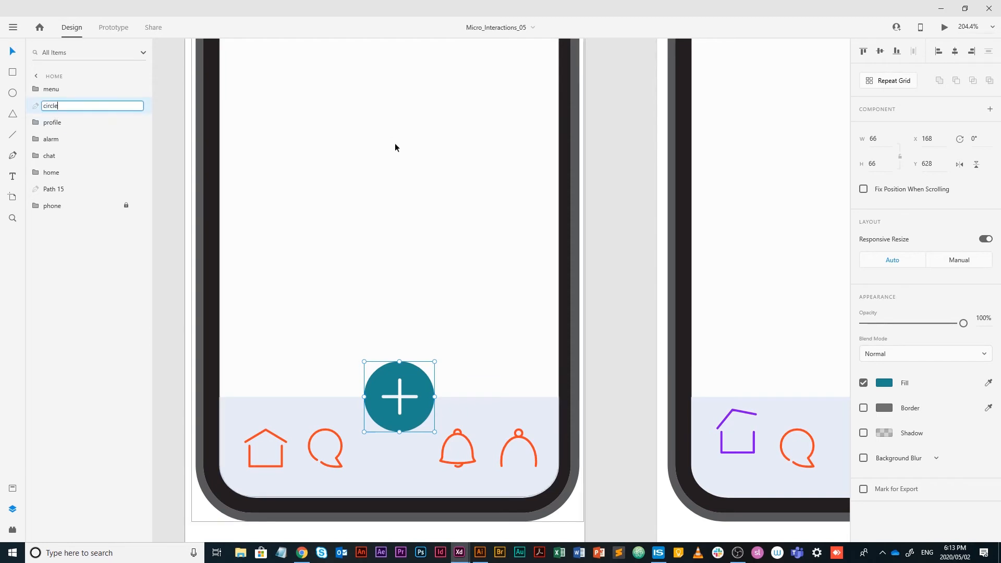
key(Return)
click(390, 171)
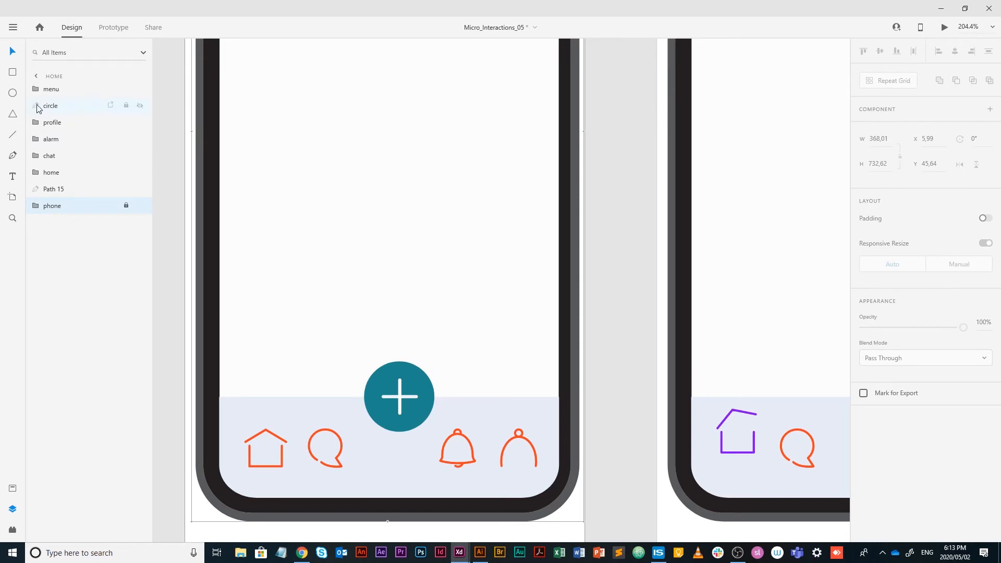
- Place a copy of the teal circle directly above the plus button, in line with it
click(387, 366)
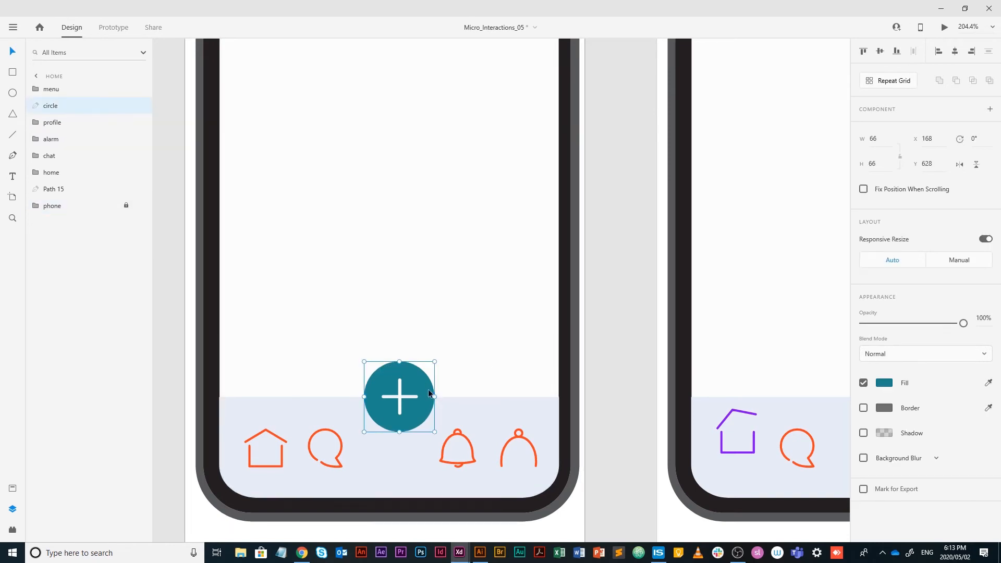
drag(428, 389, 424, 291)
click(433, 340)
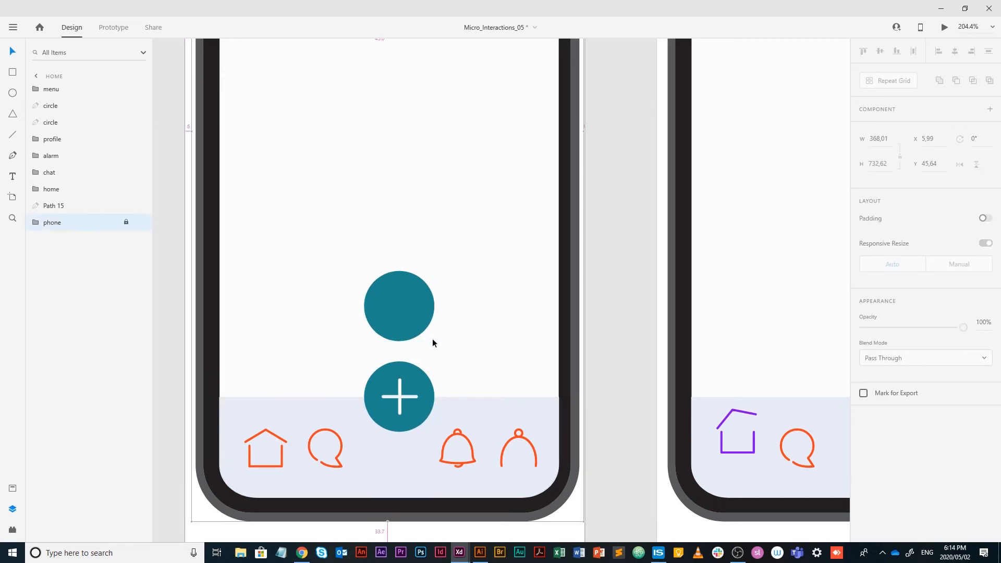
- Scale down the teal circle above the plus button and place a duplicate of the smaller circle directly above it
click(372, 293)
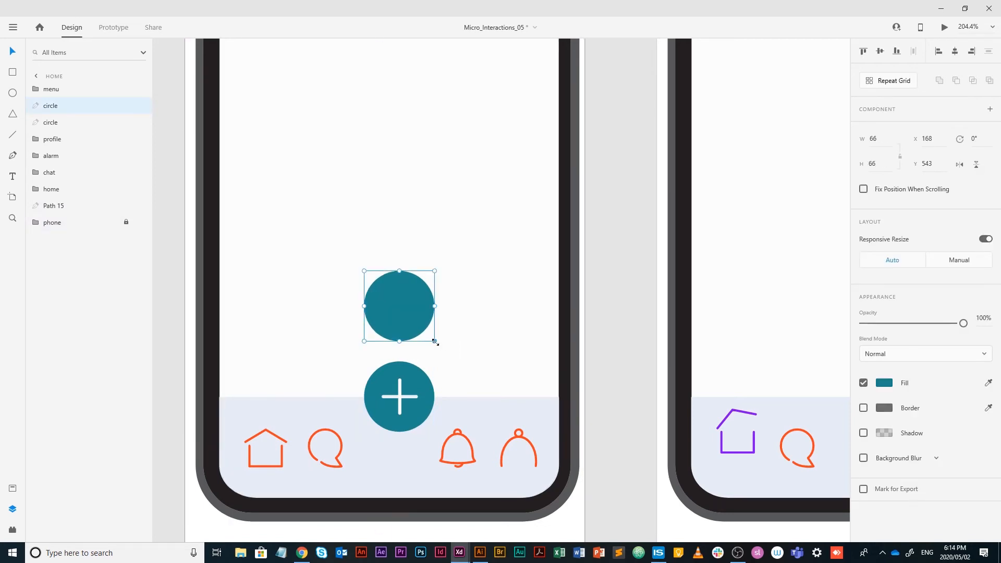
drag(435, 341, 414, 249)
click(412, 310)
click(487, 310)
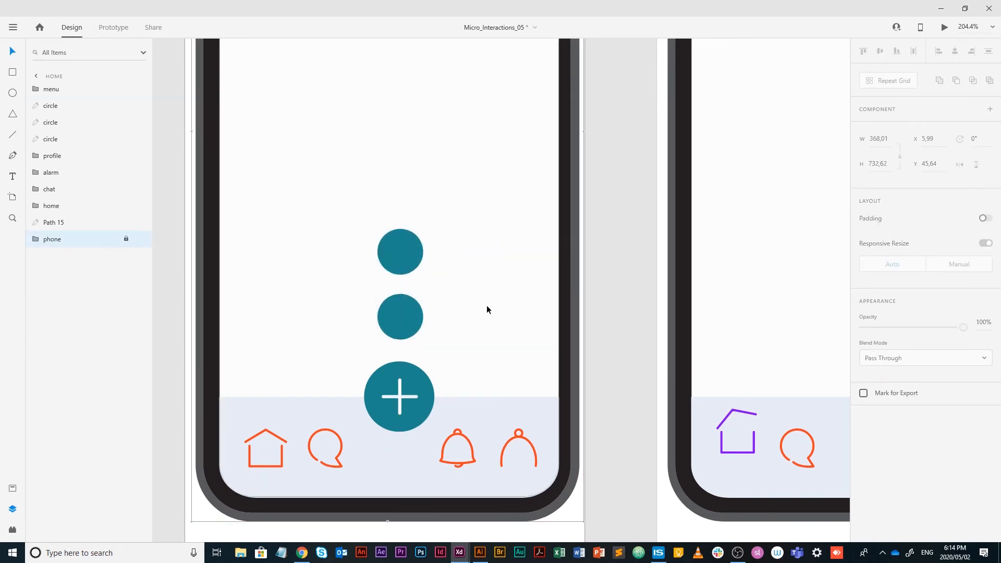
- Draw a closed five-point tag outline, with its tip facing right, inside the lower small circle using the Pen tool
scroll(486, 310, up, 6)
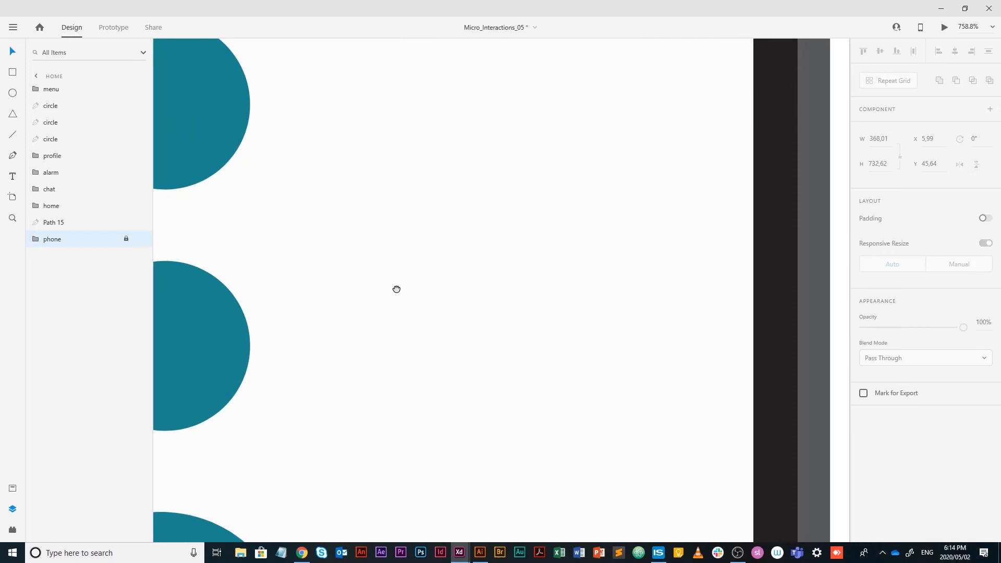
drag(396, 288, 637, 301)
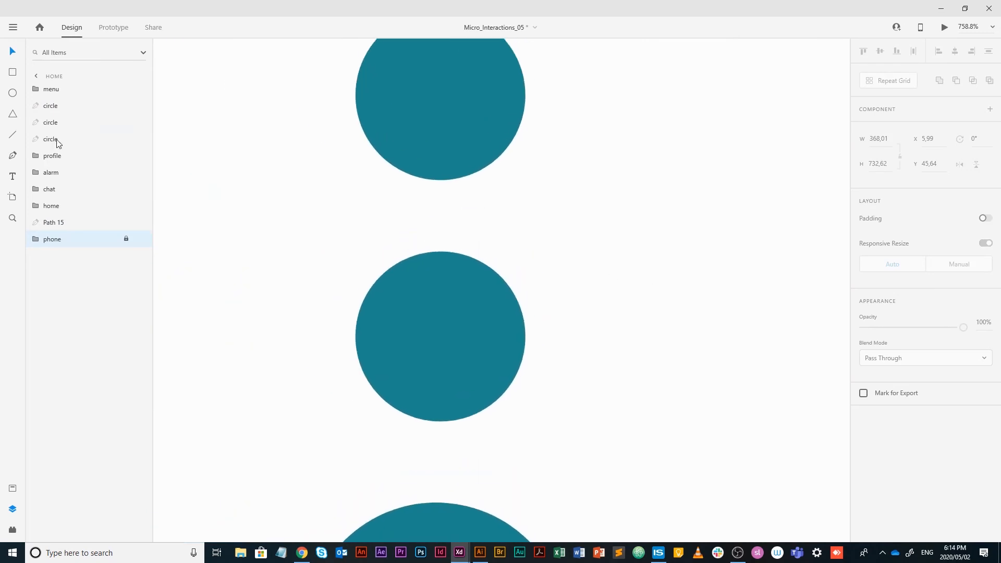
click(392, 307)
click(471, 307)
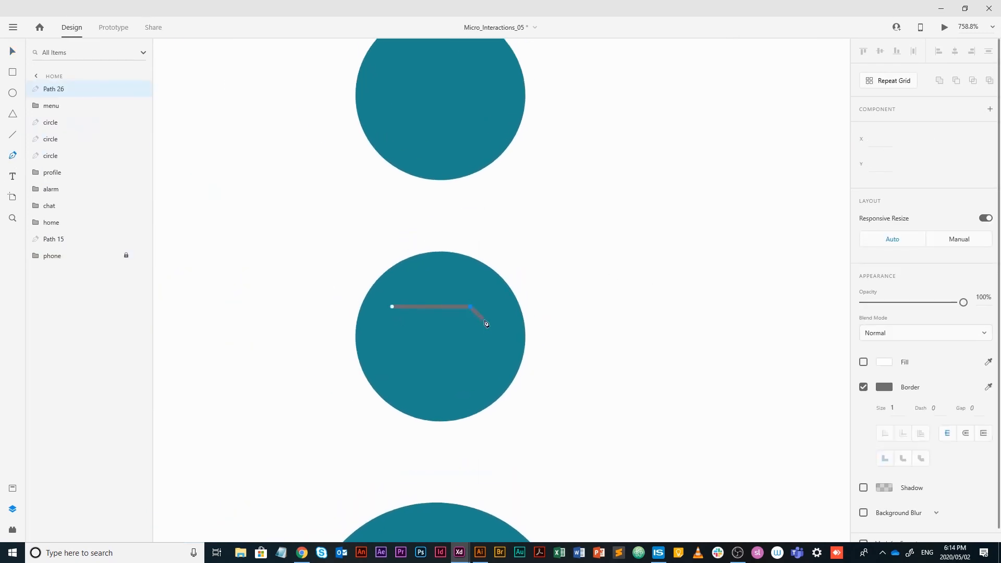
click(499, 343)
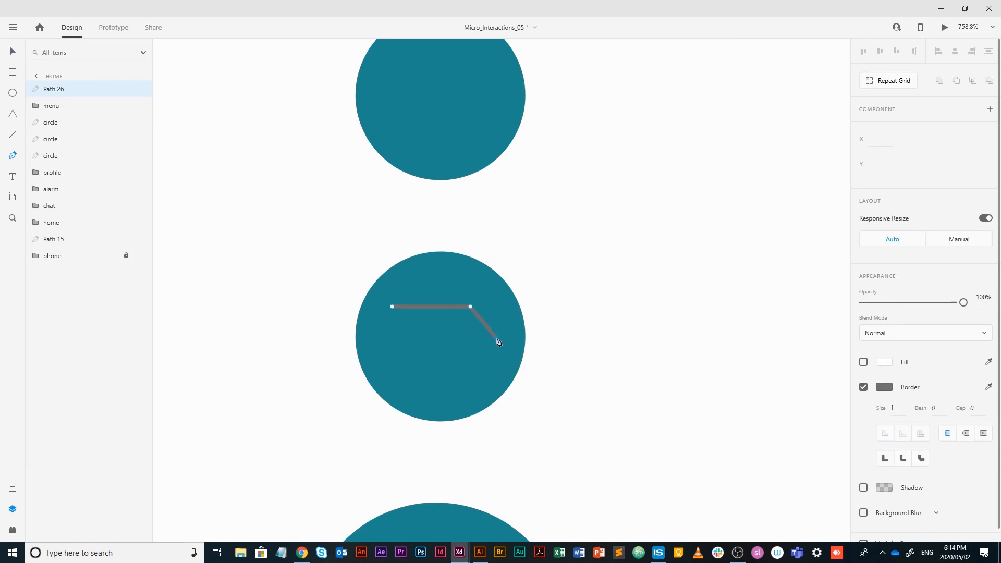
click(471, 362)
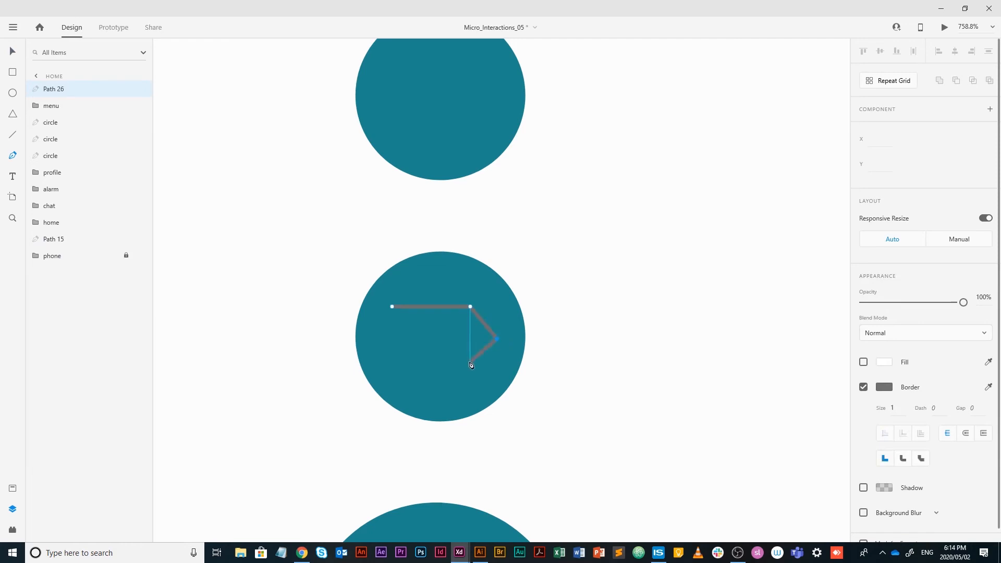
click(392, 362)
click(392, 308)
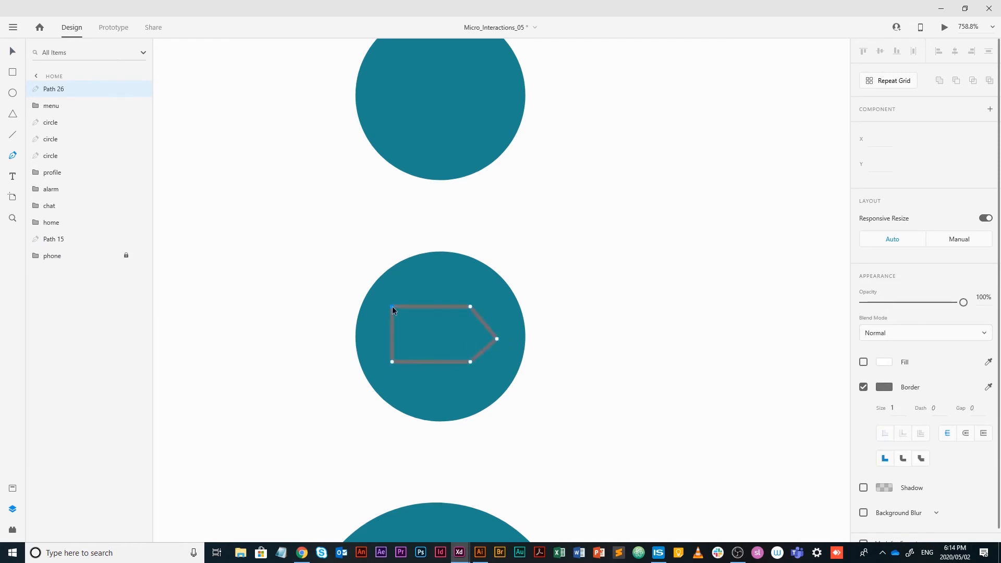
- Give the tag outline a white (#FFFFFF) border of size 2 with round caps and joins, and nudge it slightly right and down within the circle
key(v)
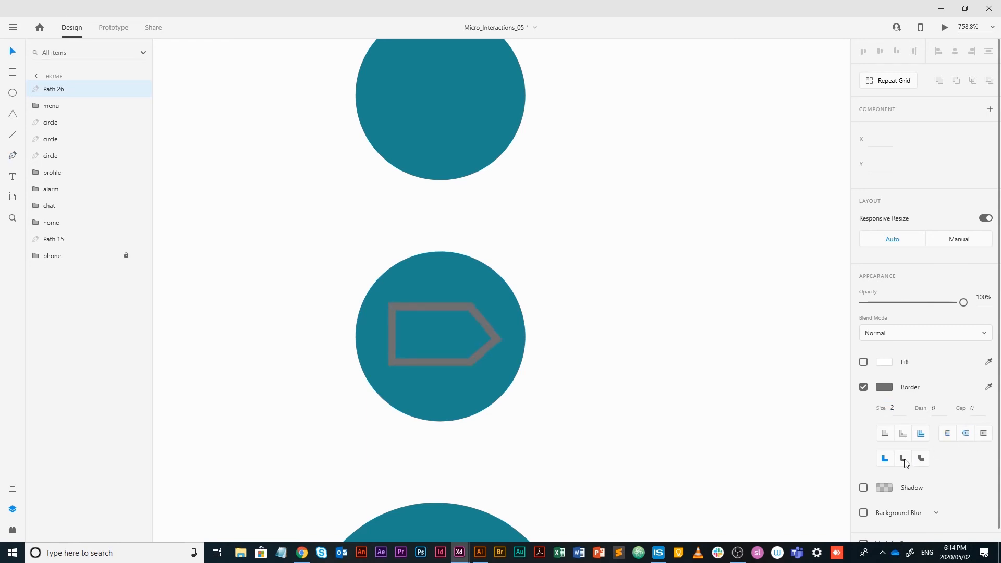
click(885, 388)
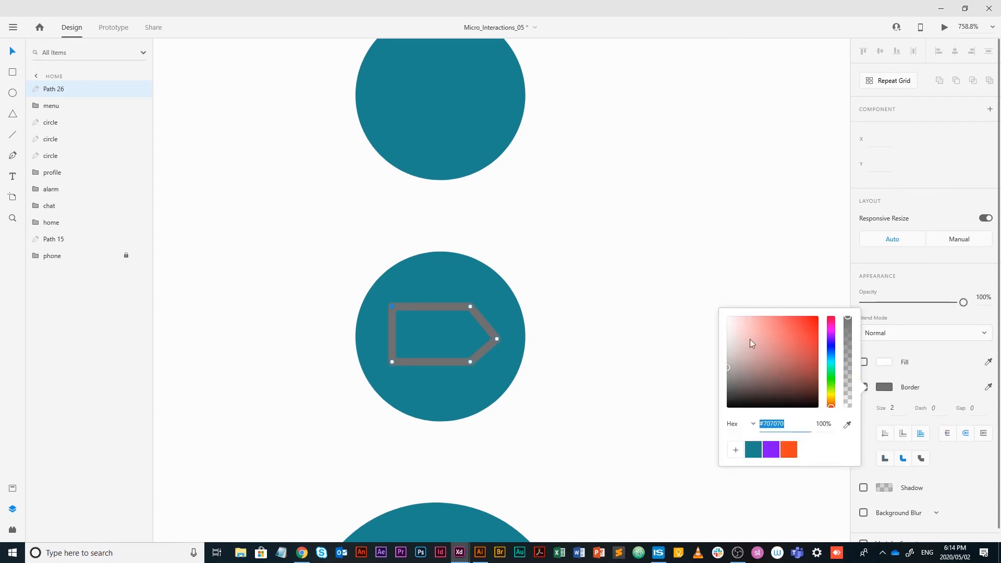
click(733, 328)
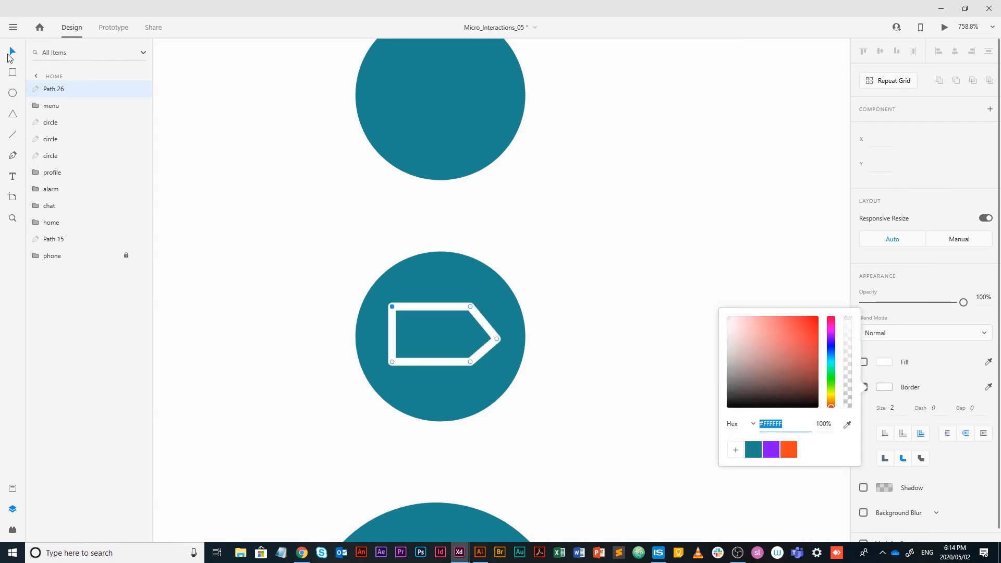
click(11, 50)
click(479, 353)
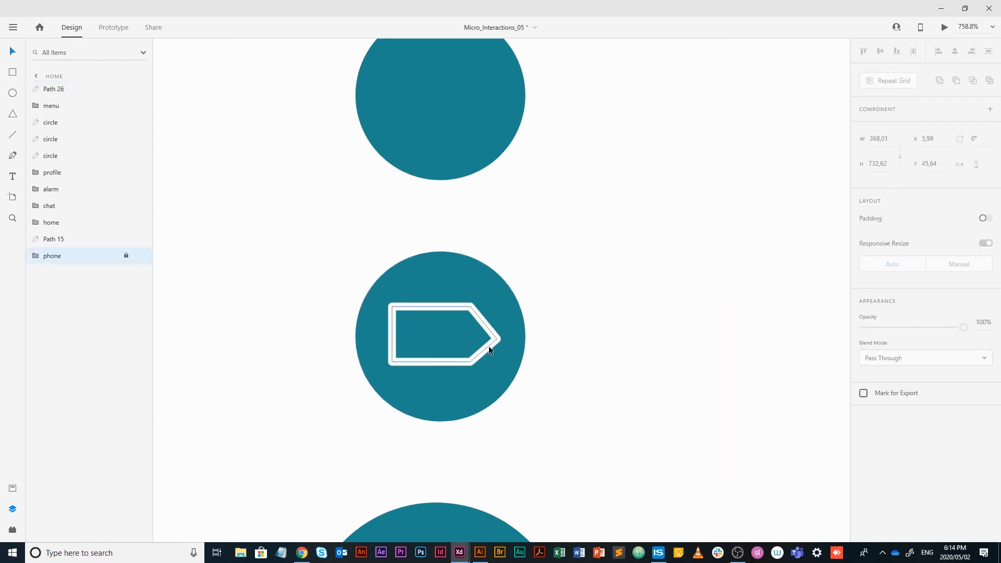
drag(489, 346, 492, 350)
click(566, 330)
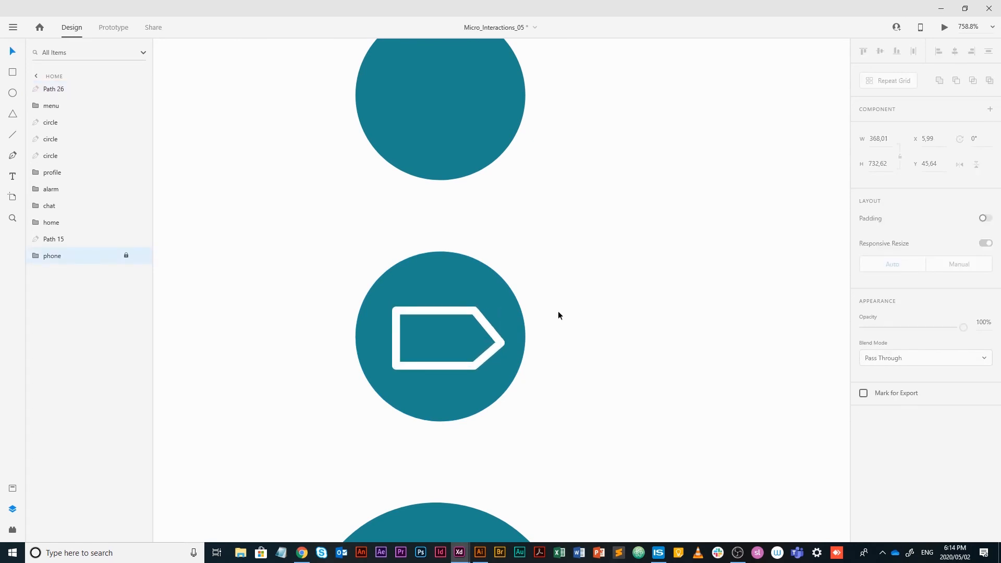
- Switch to Illustrator and draw the open left half of a heart above the existing icons with the Pen tool
key(alt+Tab)
click(533, 209)
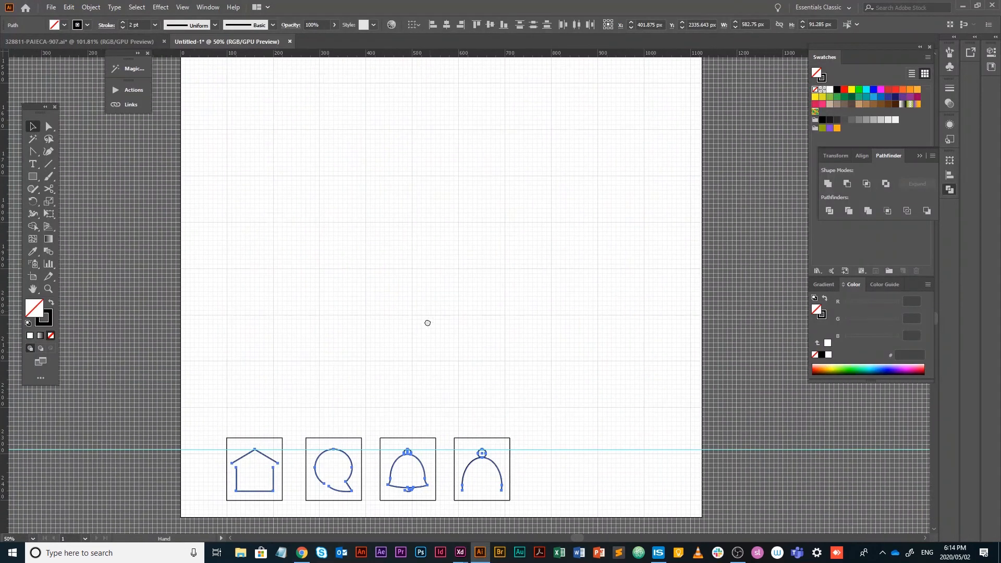
key(ctrl+equal)
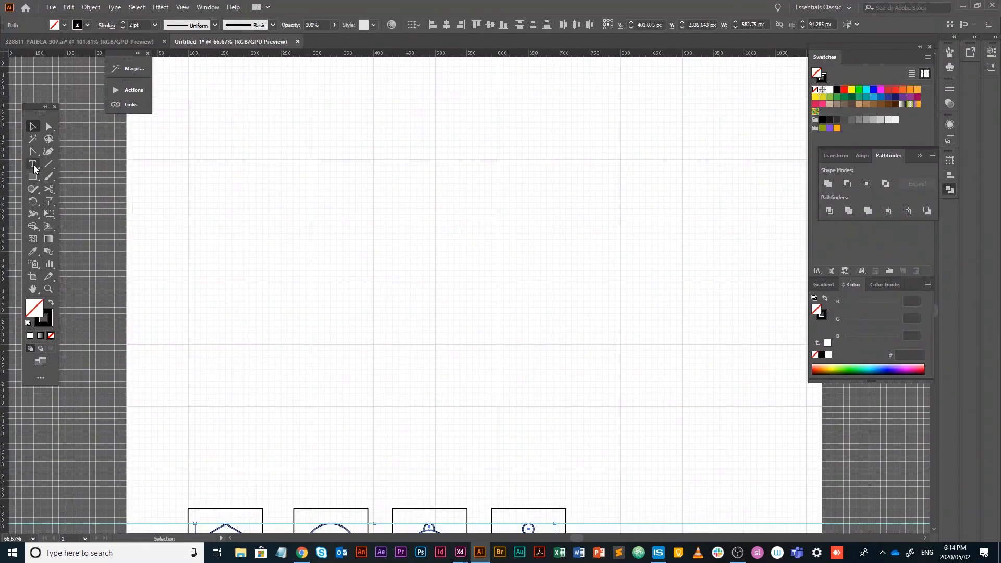
key(p)
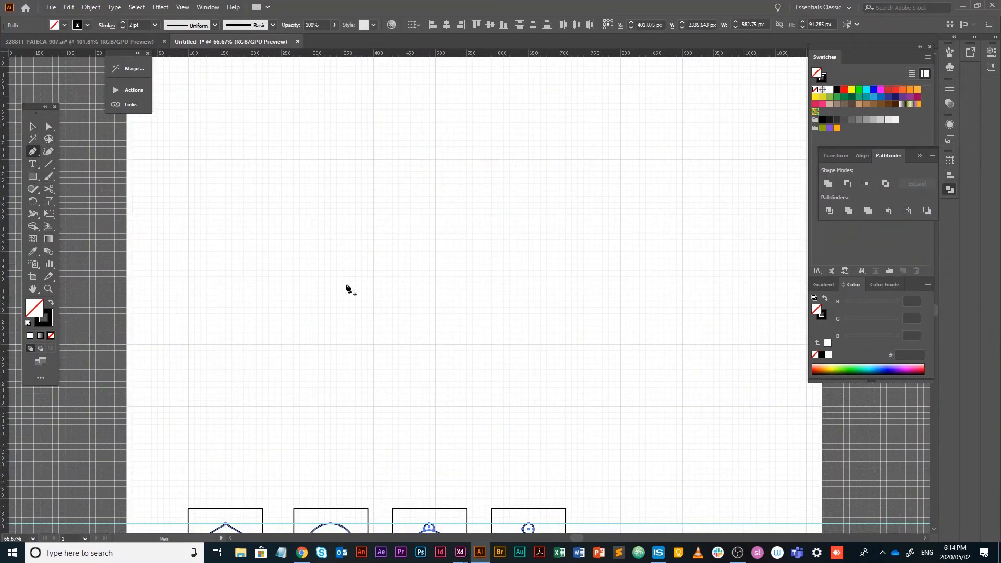
click(345, 267)
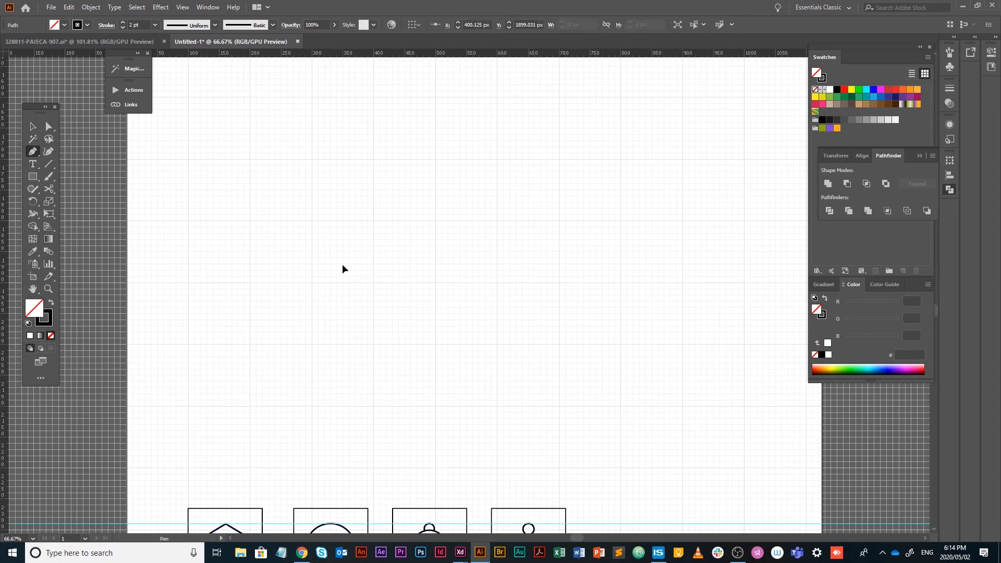
drag(343, 266, 325, 265)
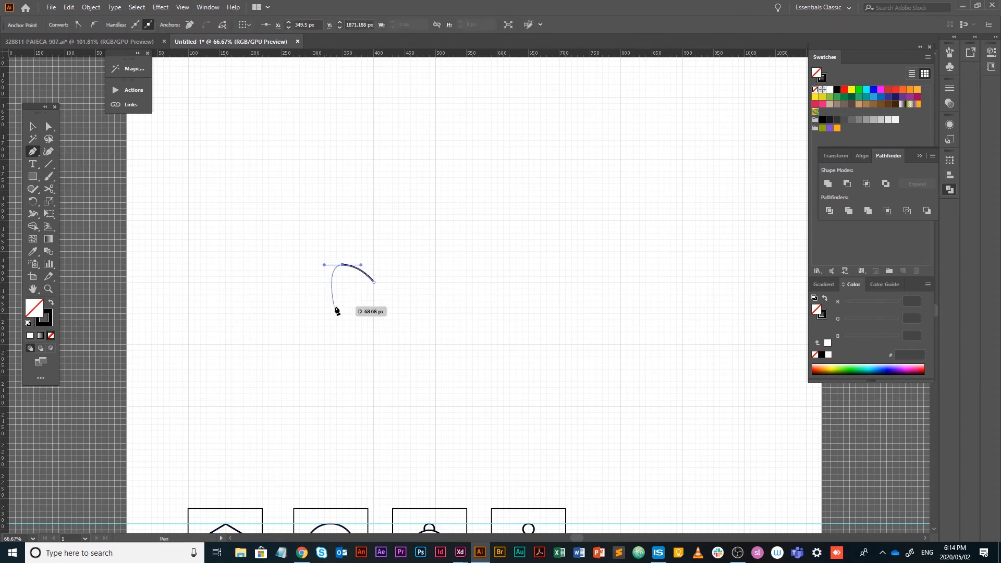
drag(331, 300, 333, 307)
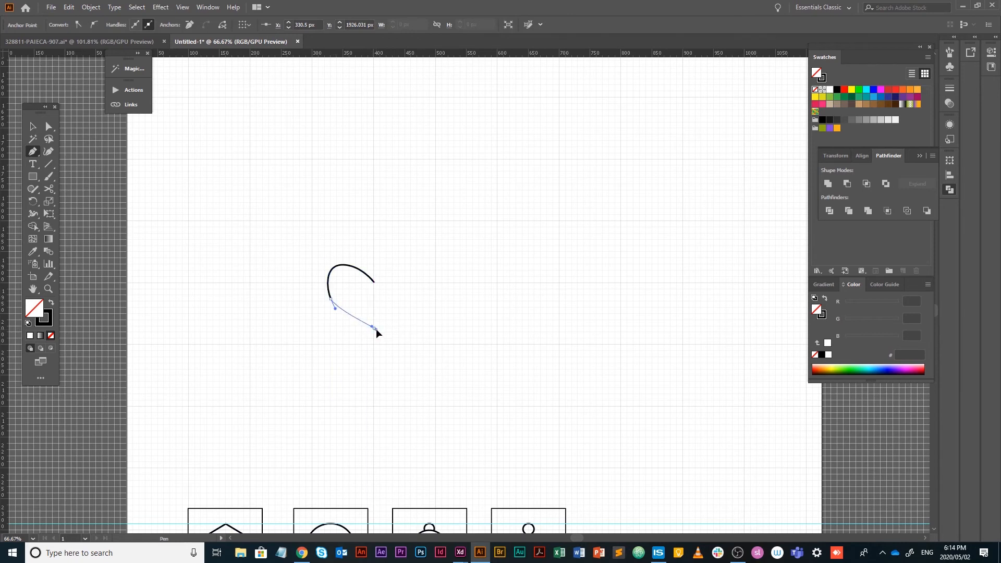
drag(375, 329, 386, 331)
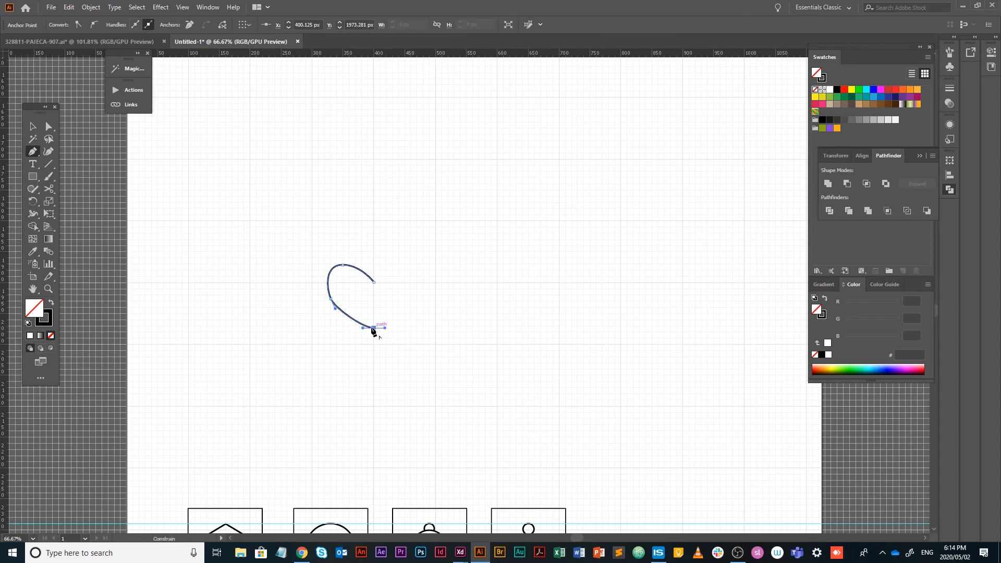
- Round out the half heart's lower curve by lengthening the left anchor's lower handle and moving that anchor slightly down
scroll(419, 310, up, 4)
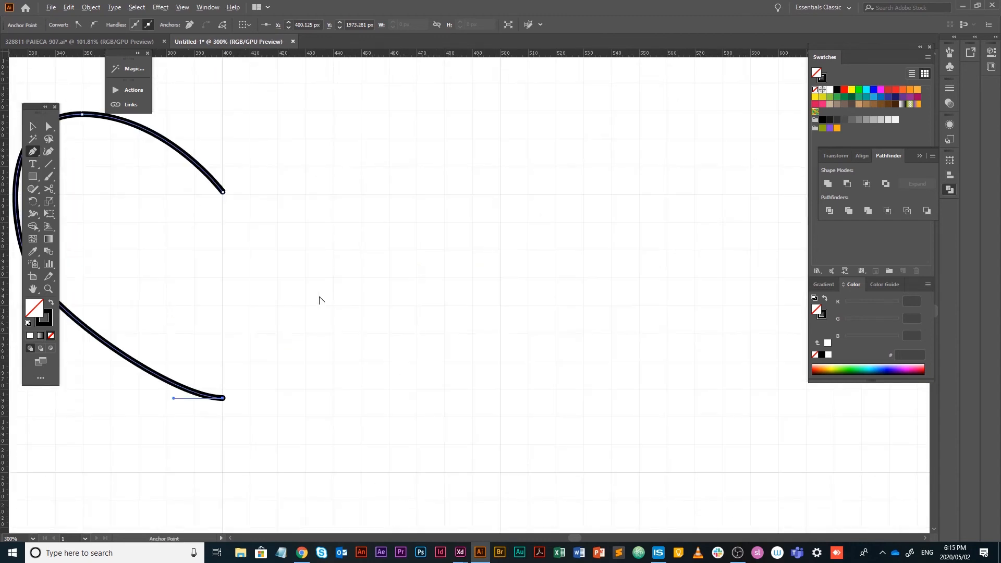
drag(324, 295, 509, 320)
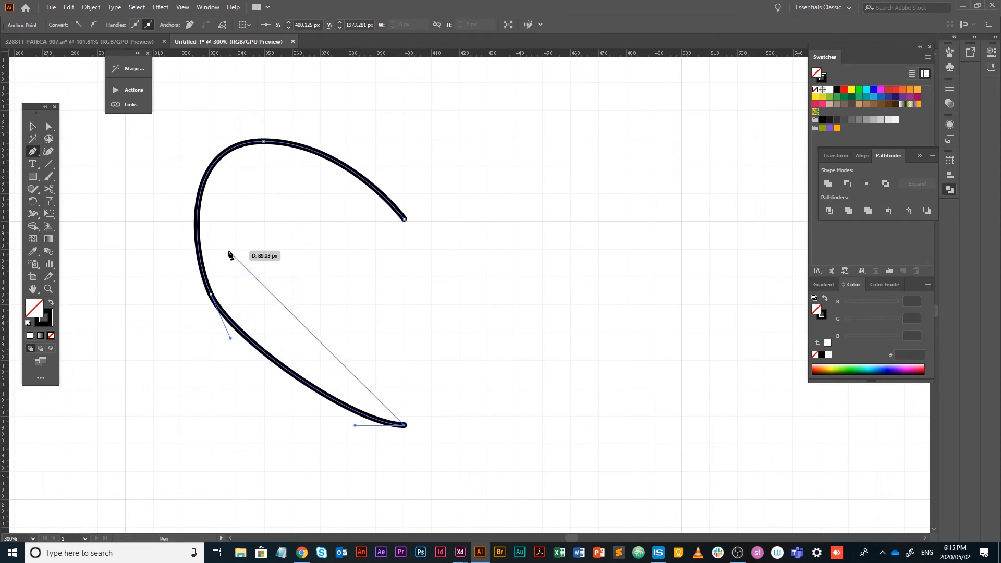
key(a)
key(v)
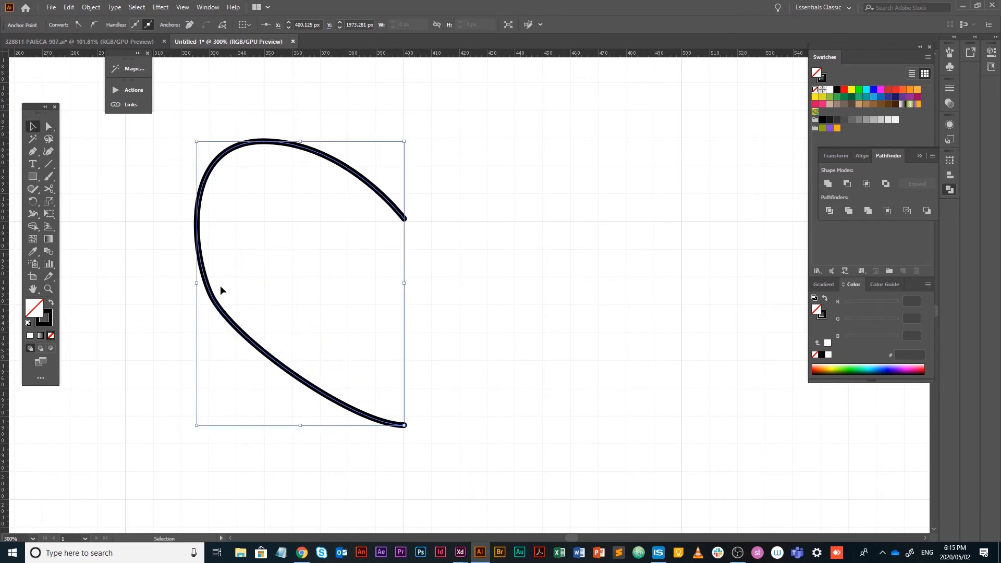
click(212, 299)
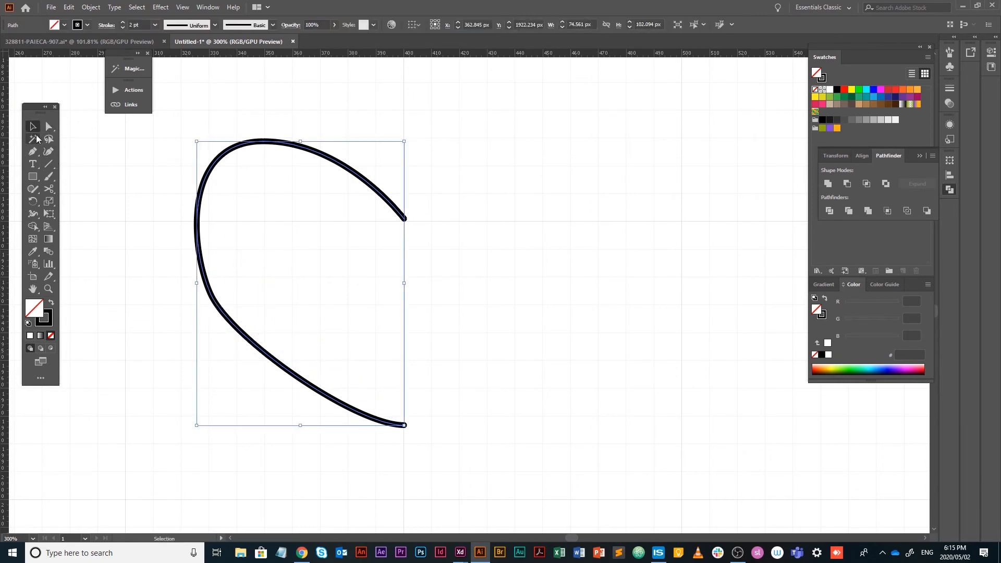
key(a)
click(211, 293)
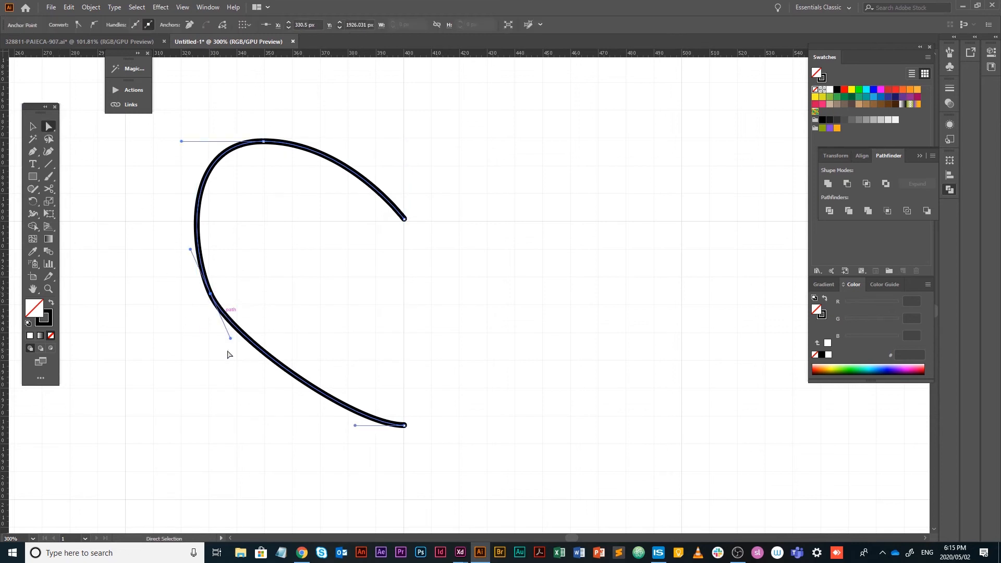
drag(231, 338, 239, 385)
drag(211, 293, 210, 302)
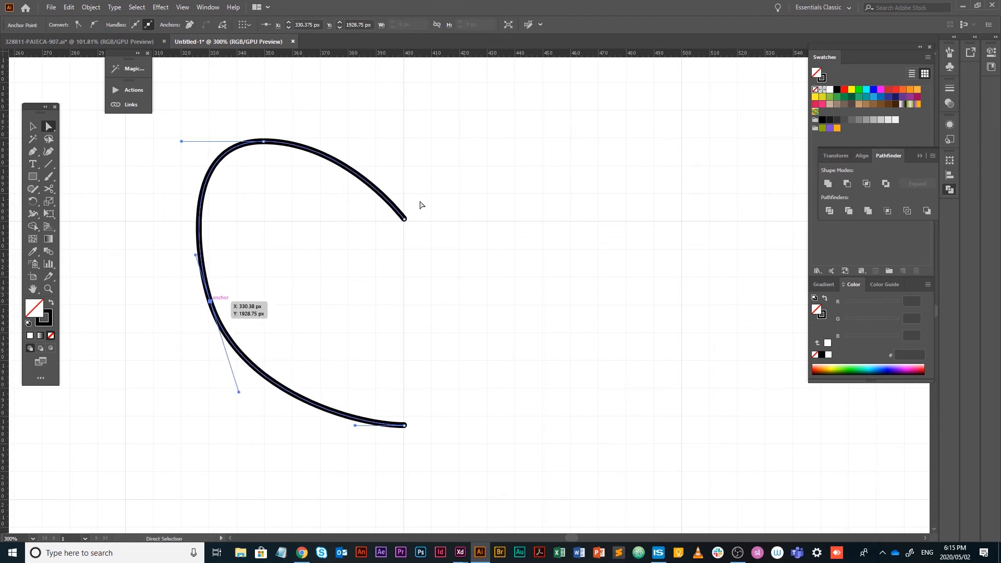
- Lower both open ends of the half heart and extend the top anchor's right handle to round the upper curve
drag(405, 219, 404, 249)
drag(347, 142, 392, 143)
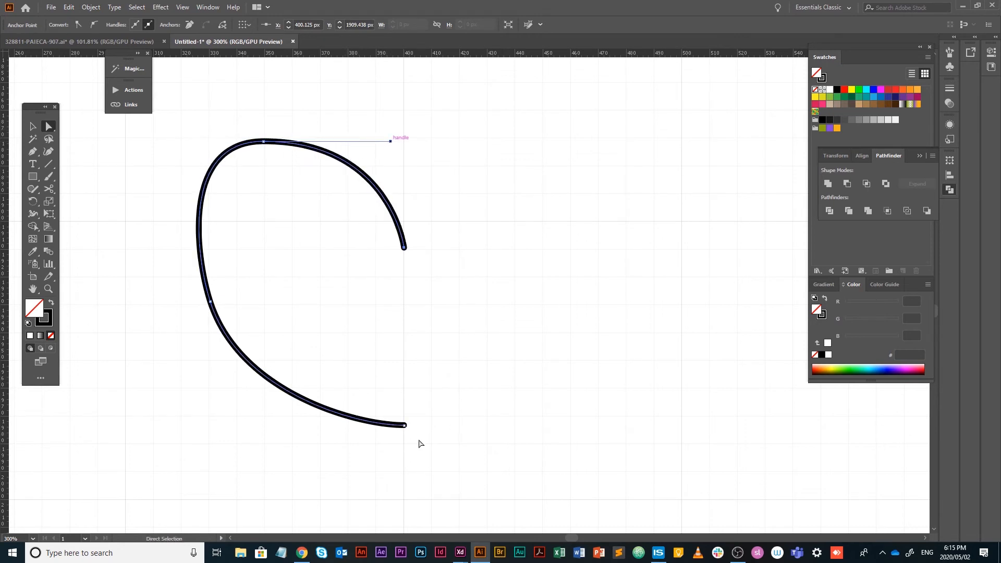
drag(405, 426, 406, 442)
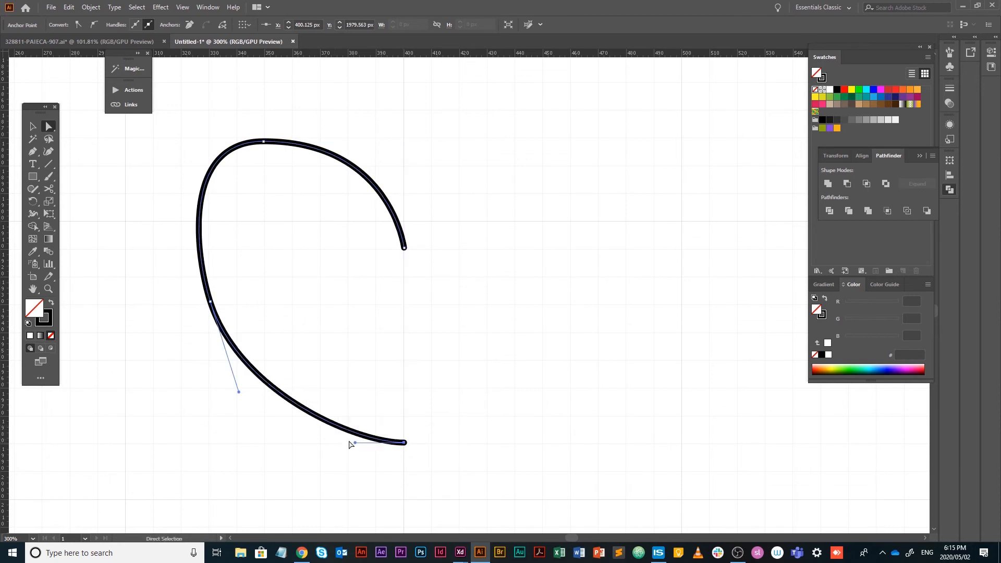
click(492, 297)
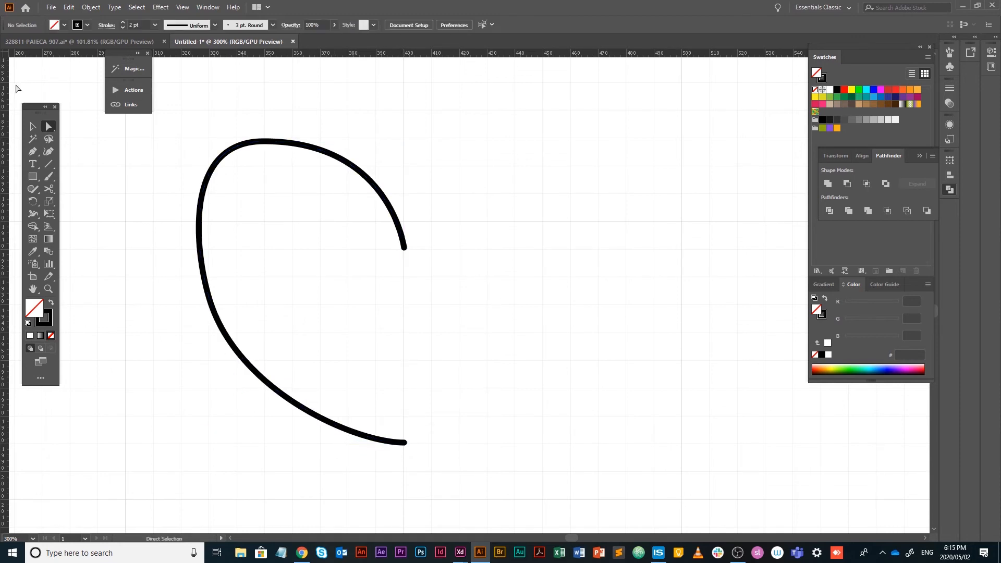
- Shift the half heart's top anchor to the right and adjust its handles to horizontal for an even, rounded top
mouse_move(278, 140)
mouse_down()
mouse_move(265, 142)
mouse_move(282, 140)
mouse_up()
drag(201, 139, 178, 140)
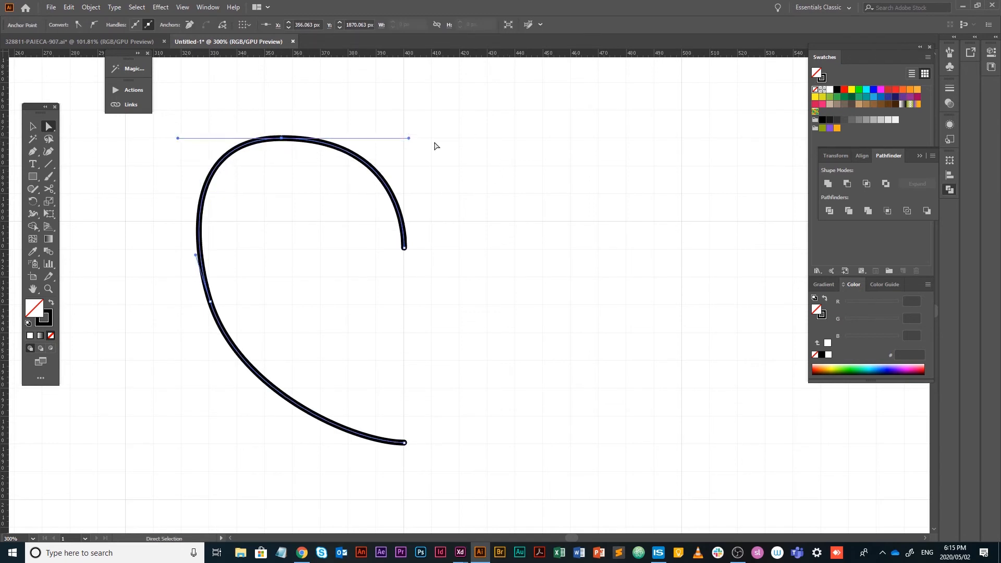
drag(409, 139, 409, 140)
drag(282, 139, 297, 140)
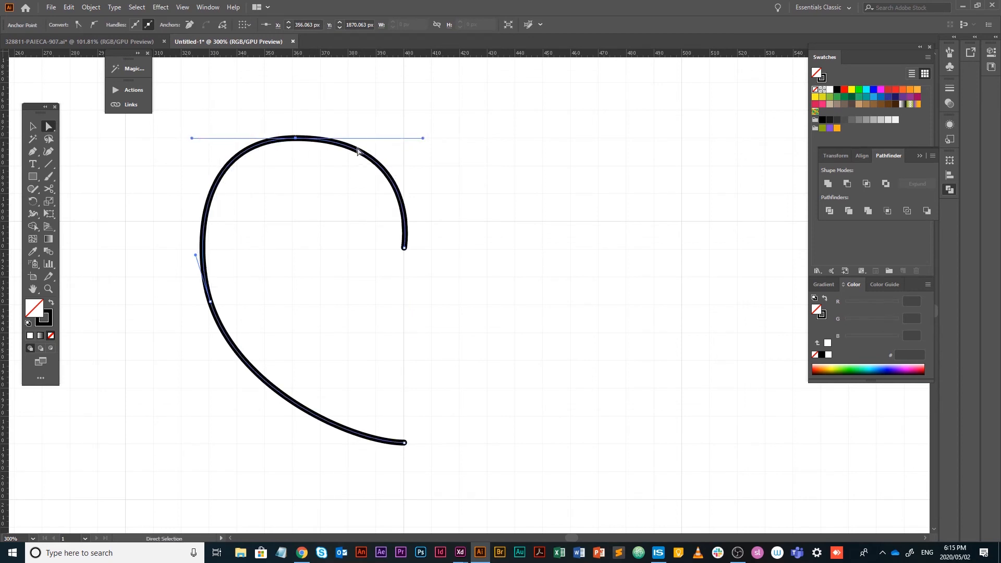
drag(423, 138, 403, 135)
click(410, 138)
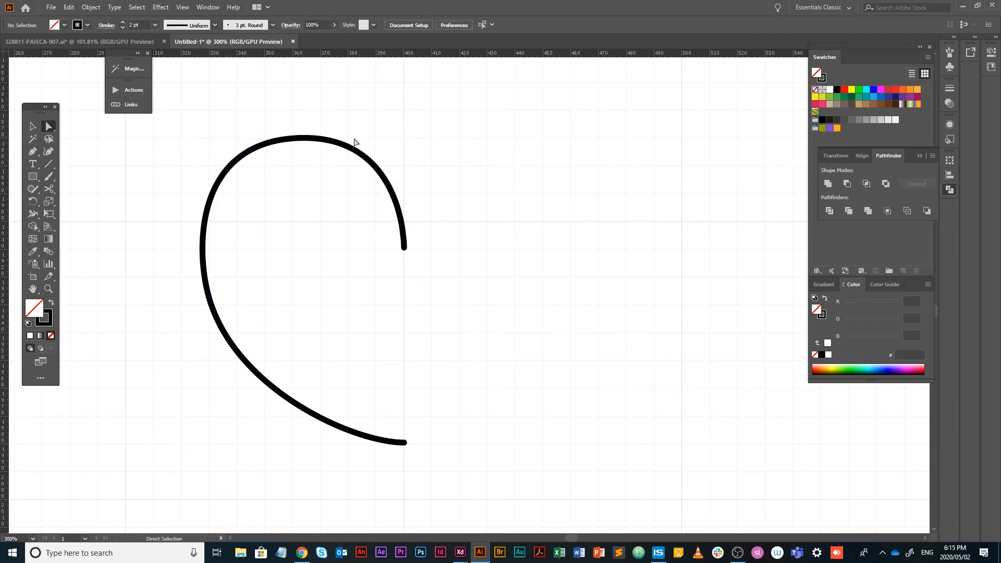
click(295, 139)
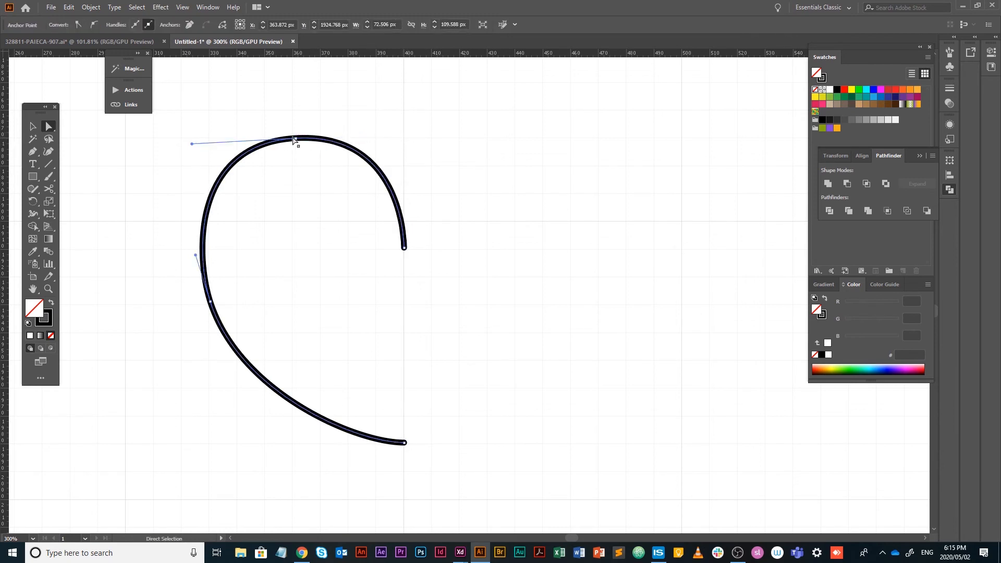
drag(405, 133, 405, 138)
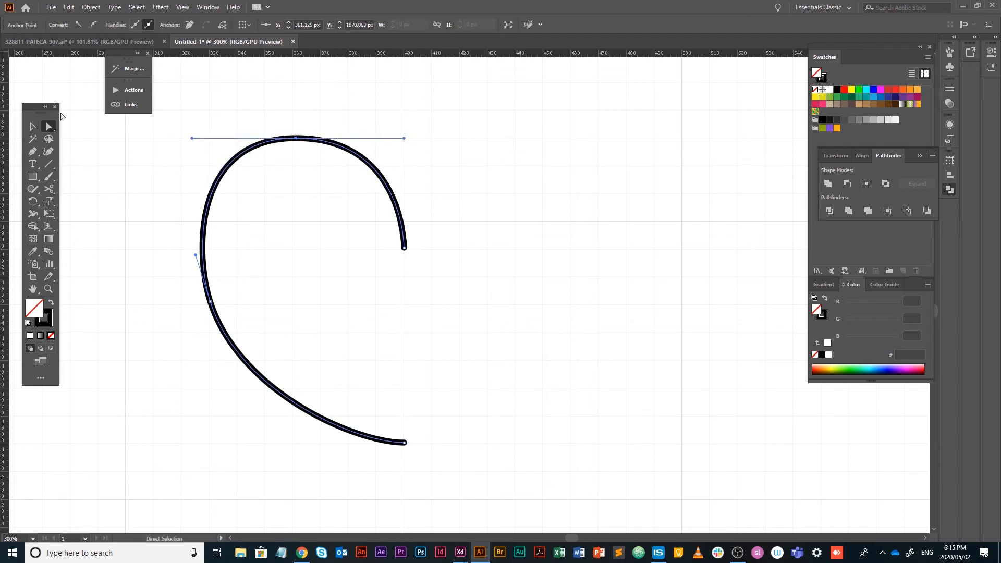
key(v)
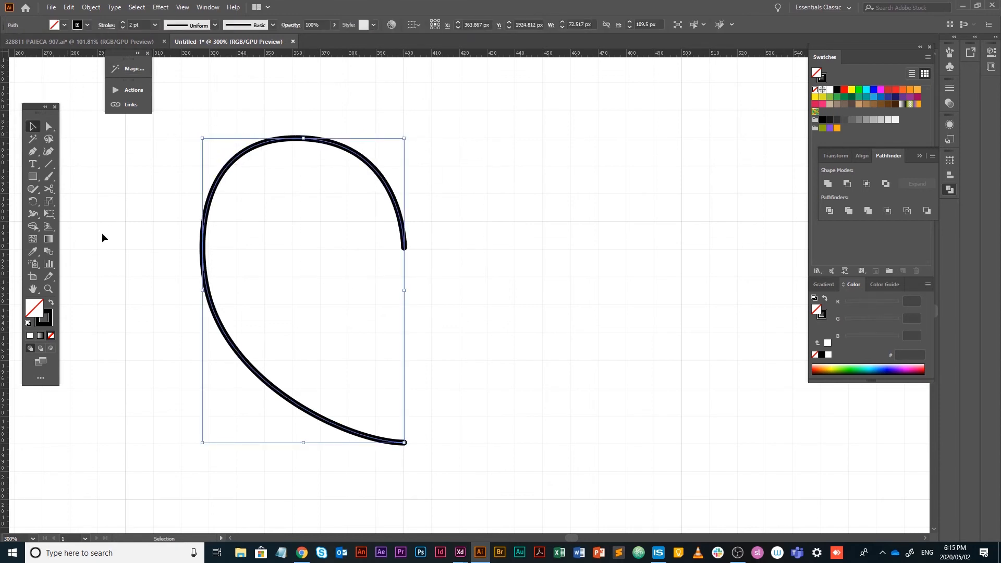
- Create a mirrored copy of the half heart with the Reflect tool, using the vertical axis
drag(33, 201, 69, 220)
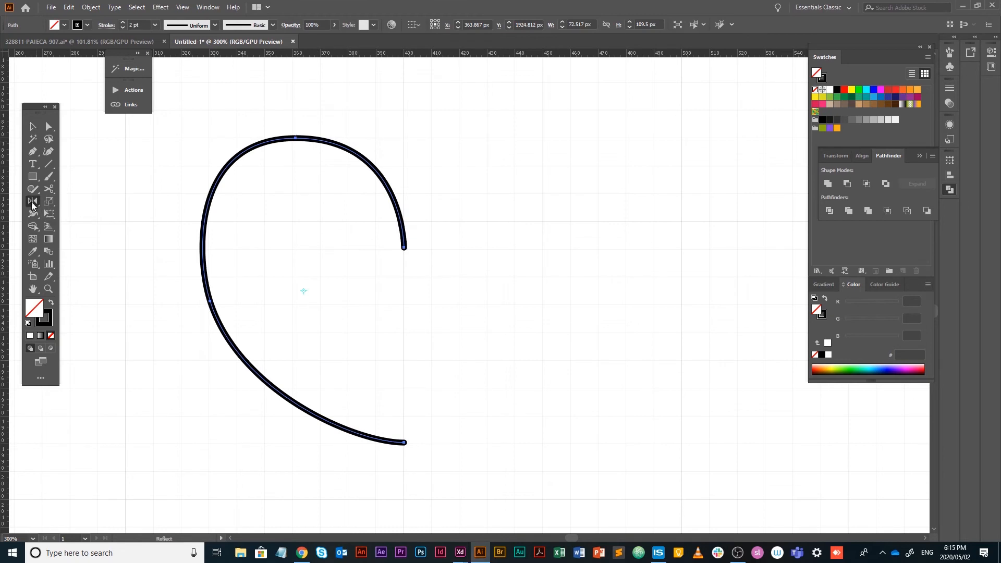
double_click(33, 201)
click(441, 235)
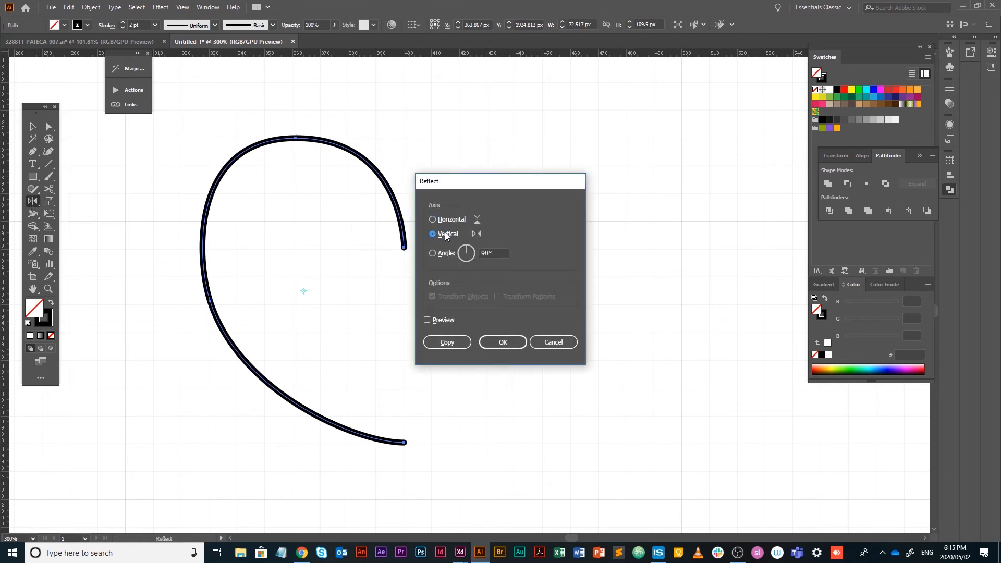
click(447, 342)
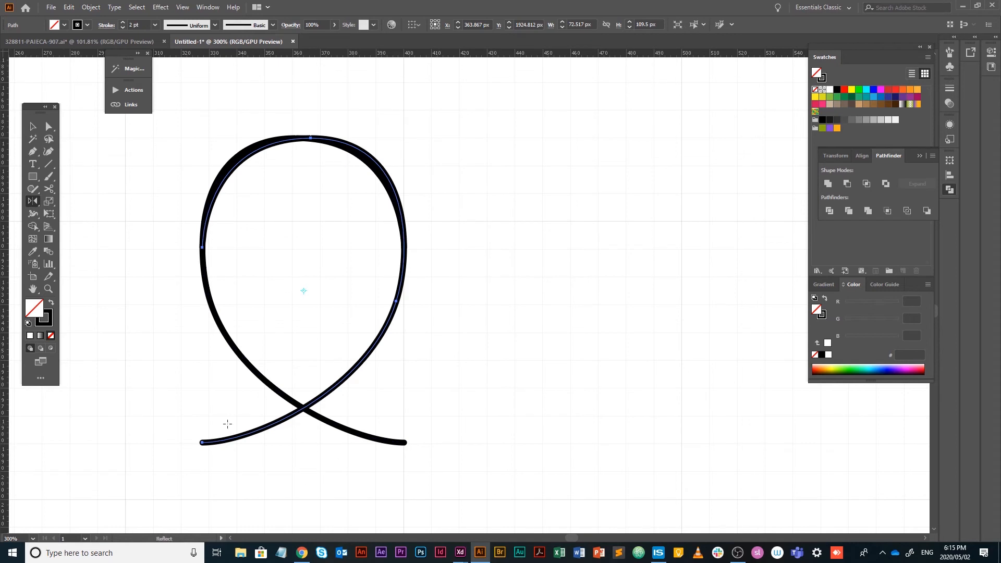
- Move the mirrored half against the original so their ends meet, and join both into one closed heart outline
key(v)
drag(238, 441, 381, 407)
key(ctrl+j)
drag(426, 273, 388, 247)
key(ctrl+j)
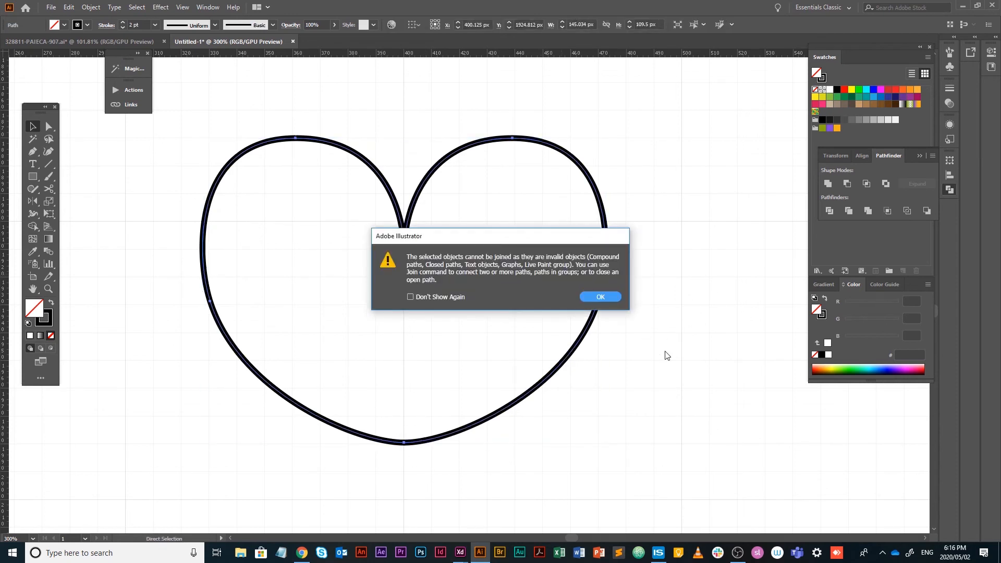
click(601, 297)
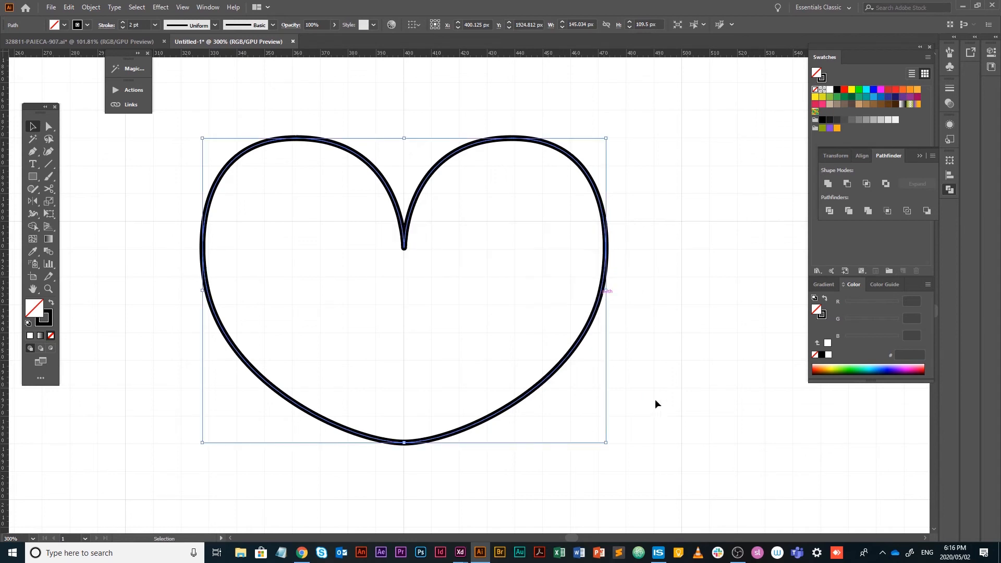
- Switch to Adobe XD, paste the heart, scale it to about 27 by 20.5, and place it on the upper small circle
key(alt+Tab)
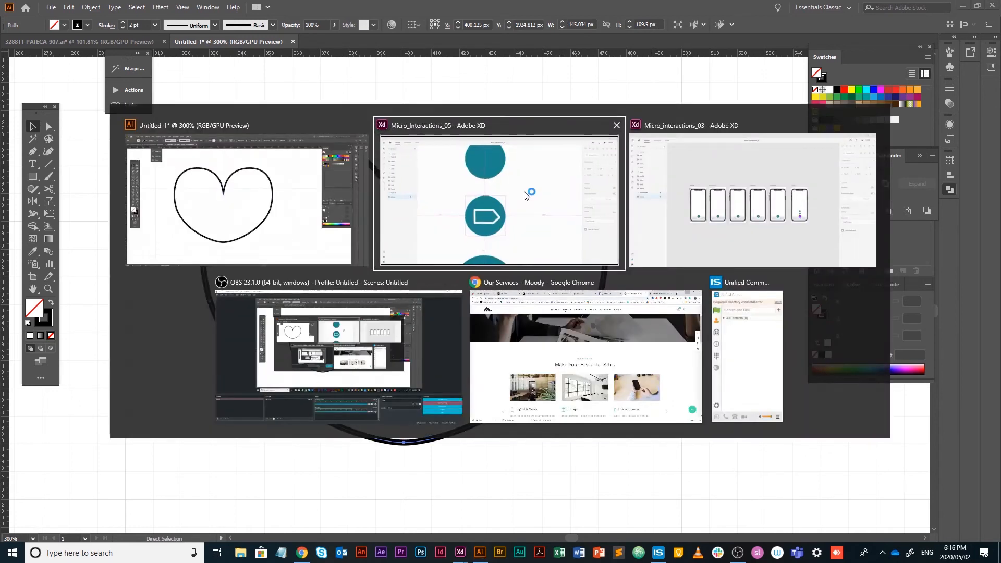
key(ctrl+v)
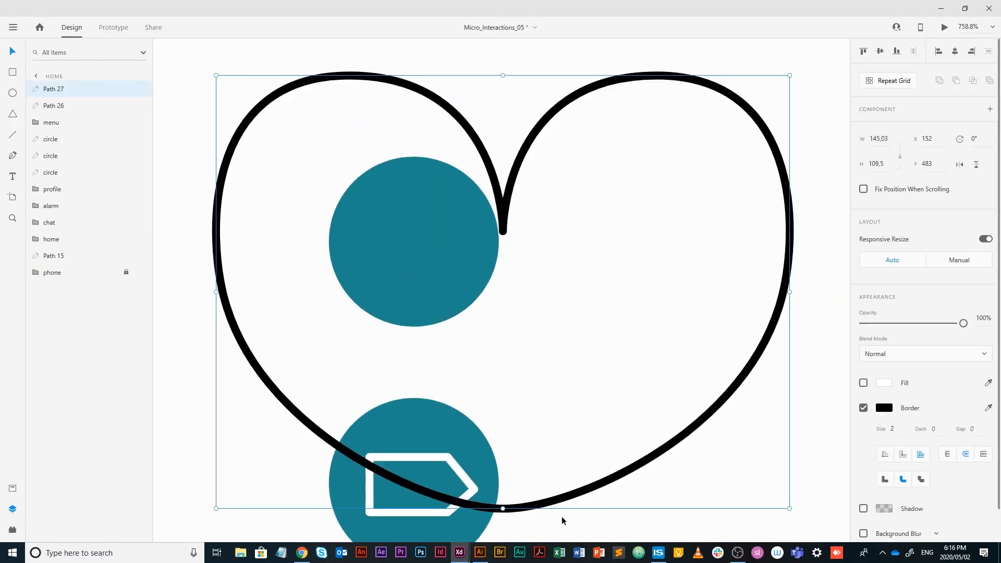
drag(790, 509, 326, 196)
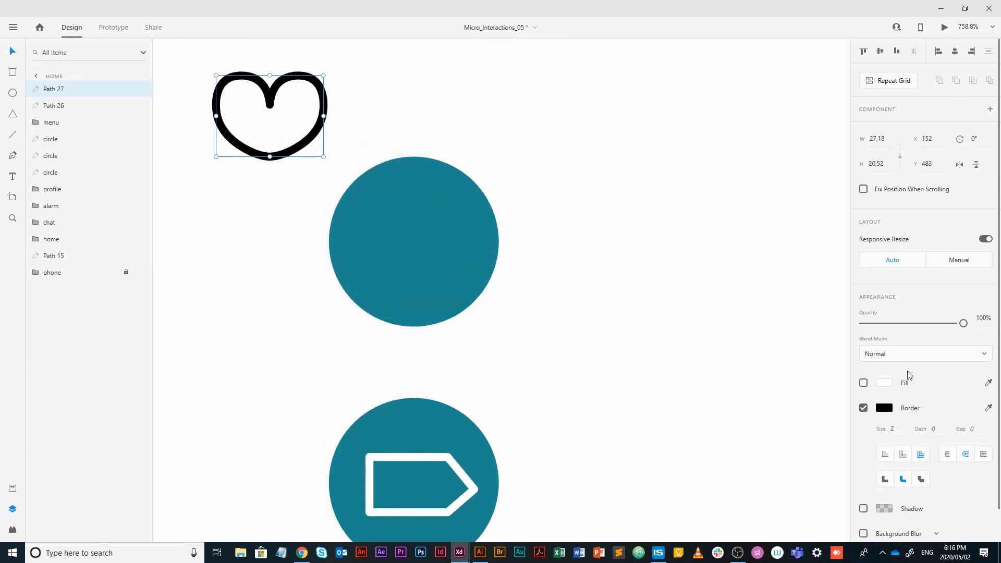
drag(296, 152, 440, 280)
- Edit the heart's path to give it a pointed base by lowering the bottom anchor and shortening its handles
scroll(431, 290, up, 5)
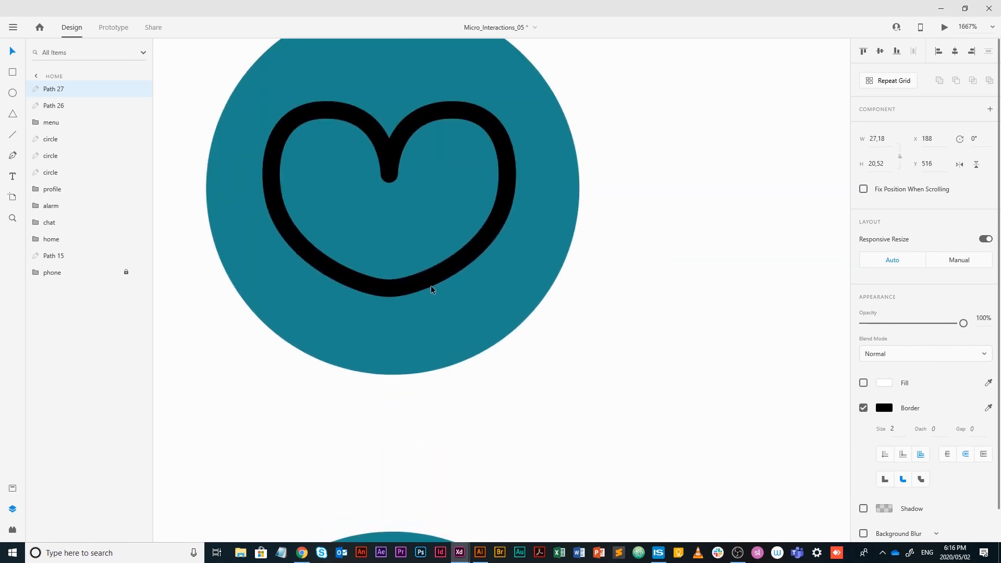
key(a)
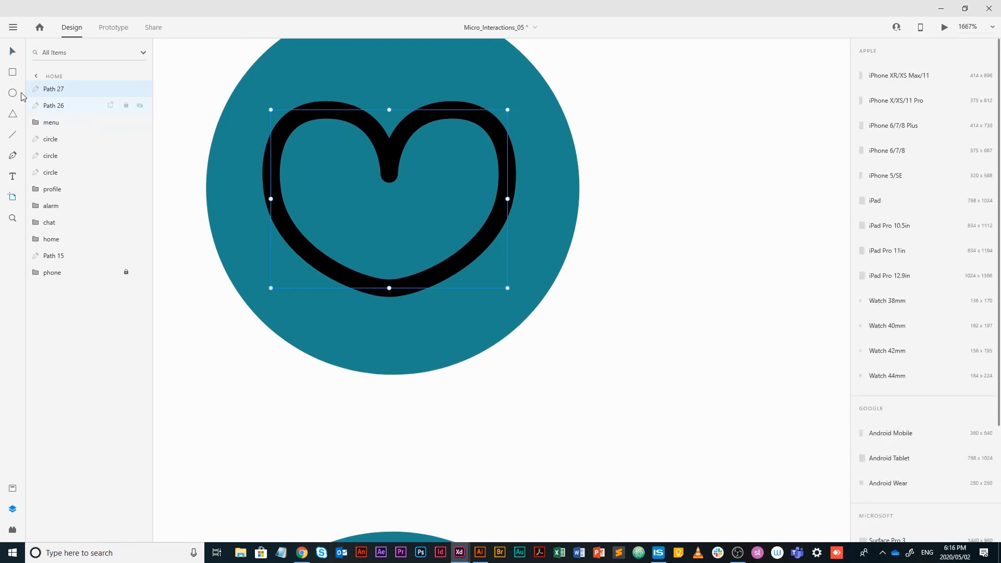
click(12, 52)
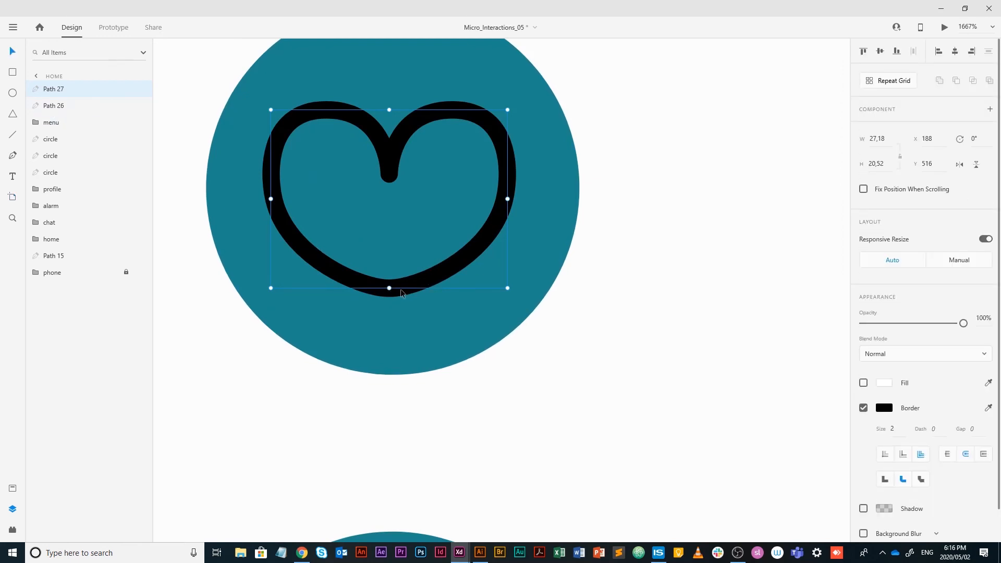
double_click(425, 275)
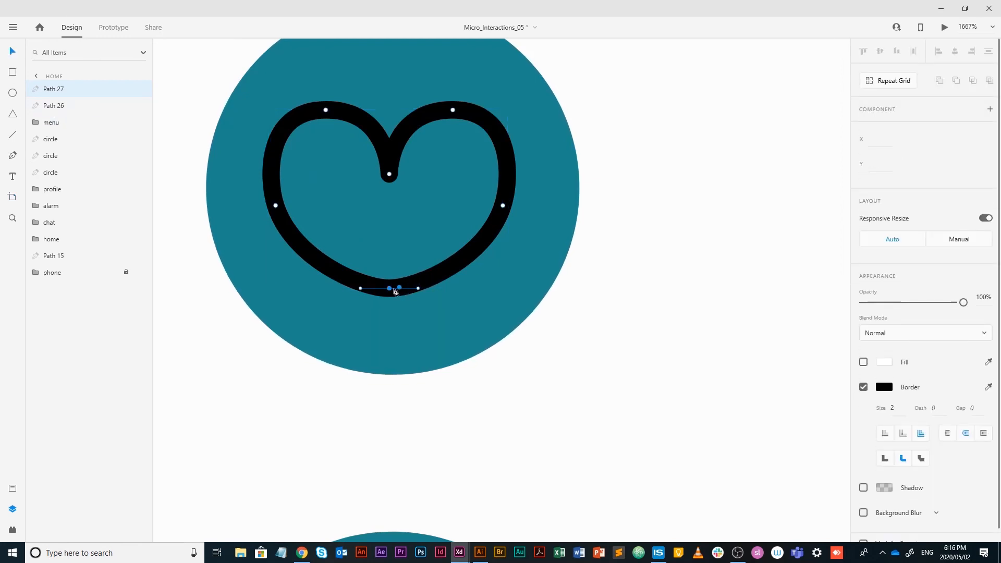
drag(391, 292, 397, 313)
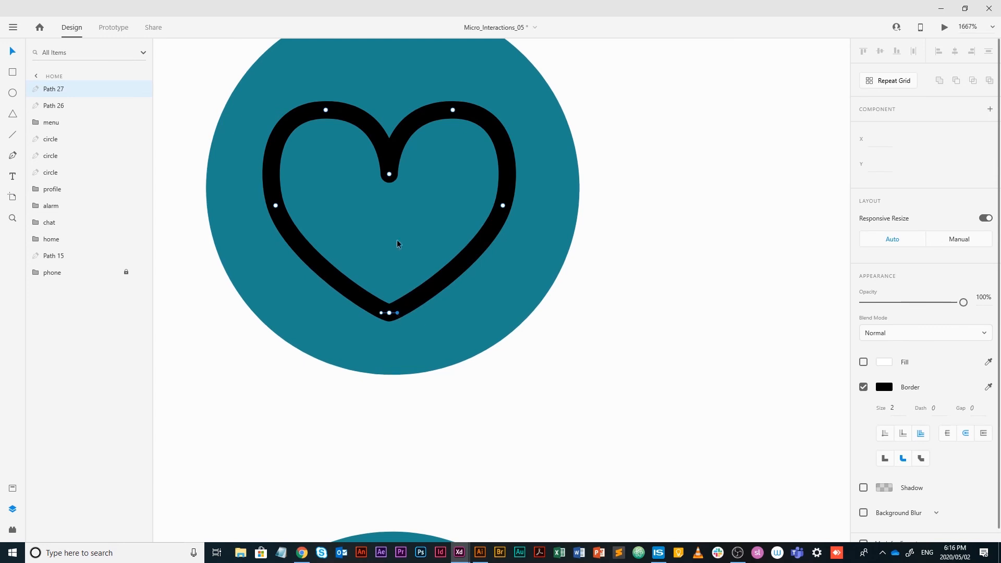
double_click(389, 175)
double_click(392, 174)
click(11, 52)
scroll(471, 242, down, 4)
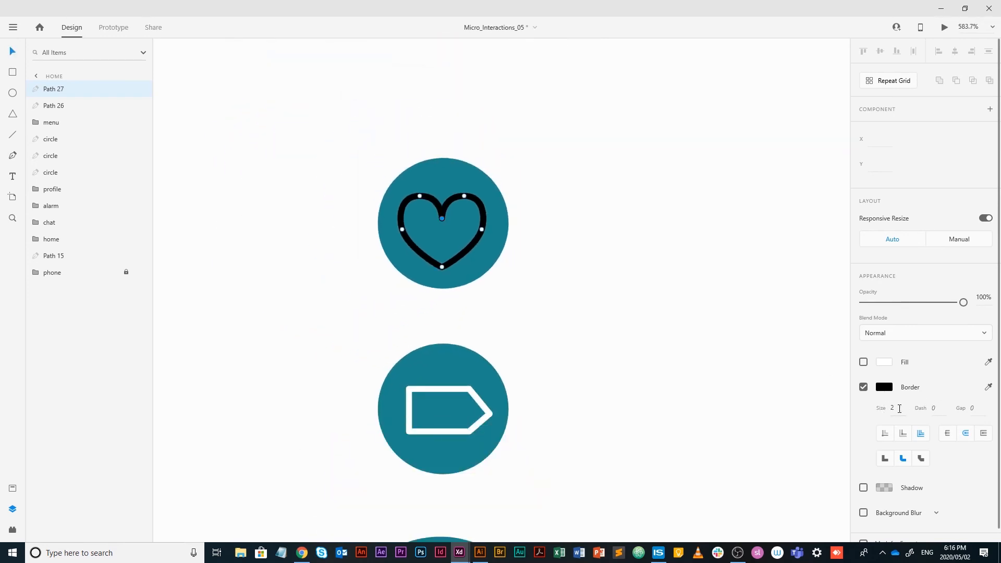
- Set the heart's border colour to white (#FFFFFF) and move the heart to X 189, Y 514 inside its circle
click(888, 389)
drag(732, 320, 308, 110)
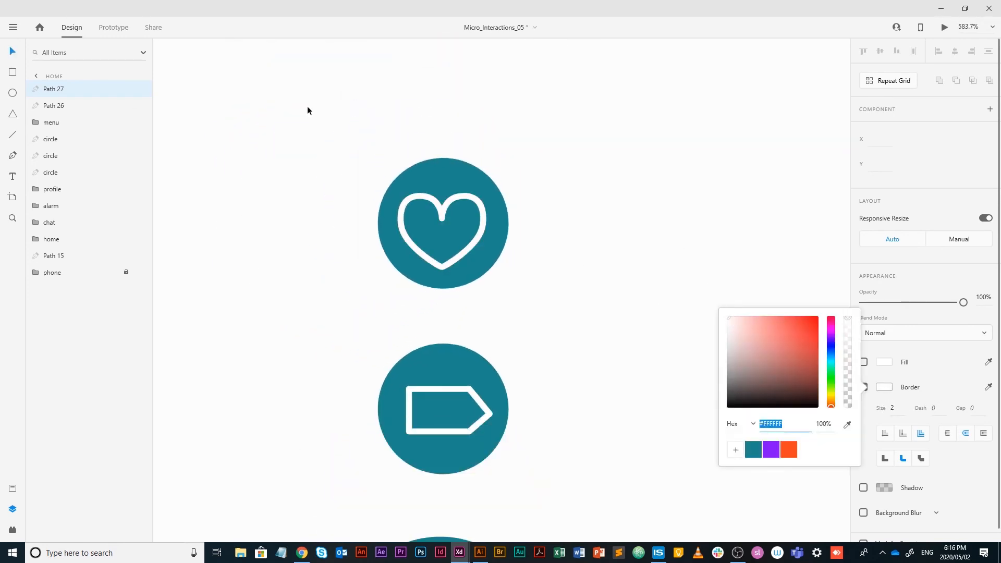
click(481, 150)
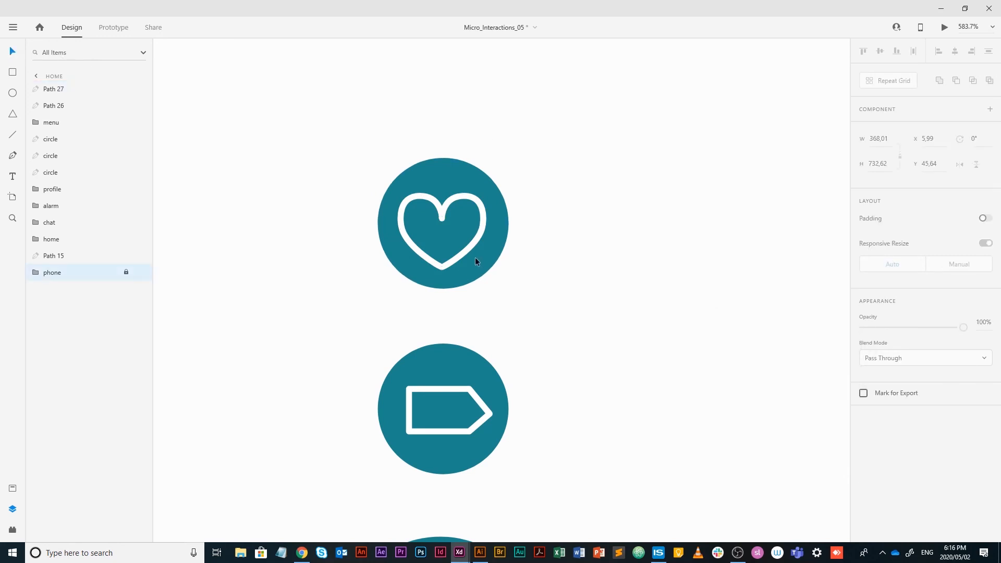
drag(472, 245, 474, 242)
click(545, 240)
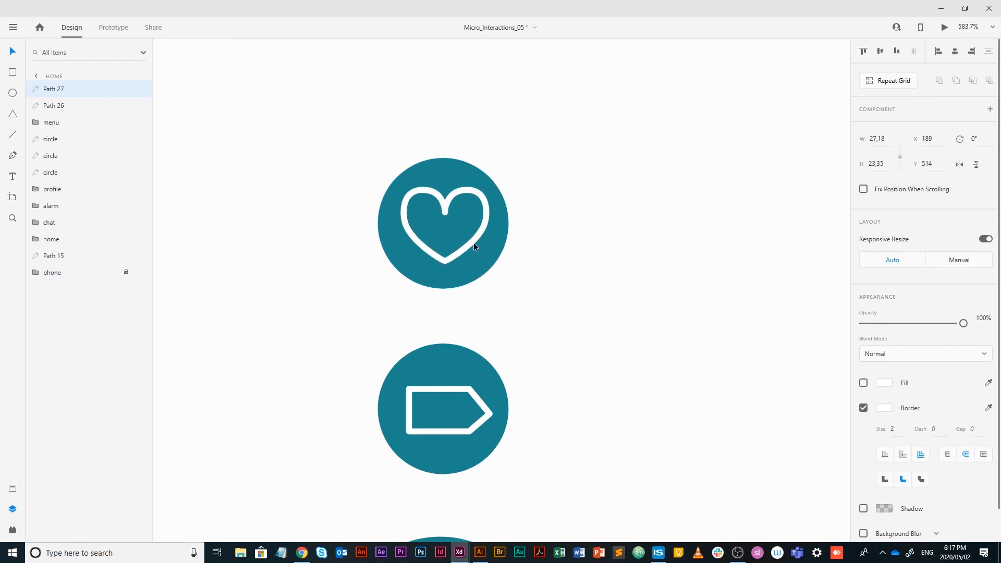
click(473, 242)
scroll(605, 241, down, 5)
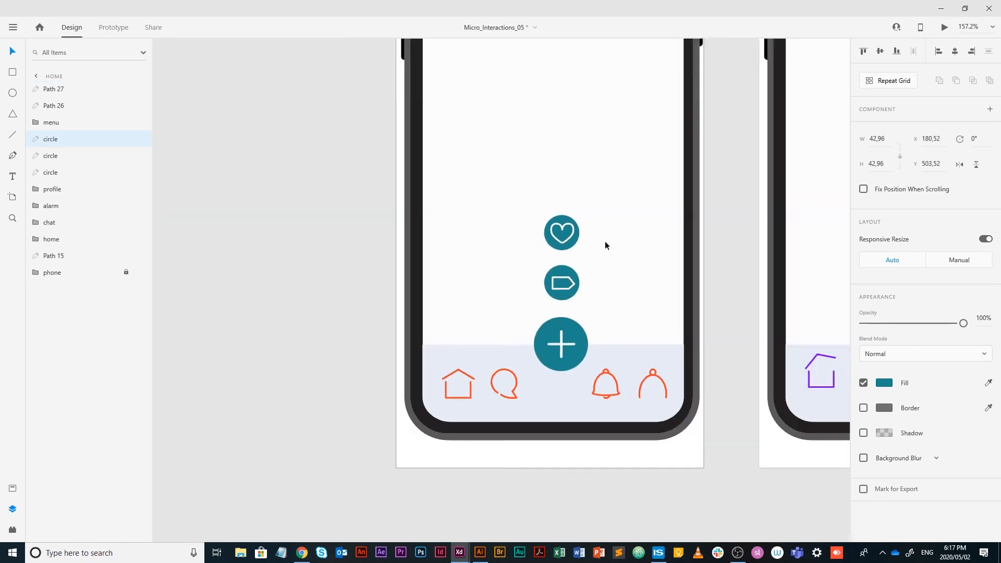
- Group the heart icon with its background circle and name the group "tag"
scroll(596, 221, up, 4)
scroll(596, 224, up, 3)
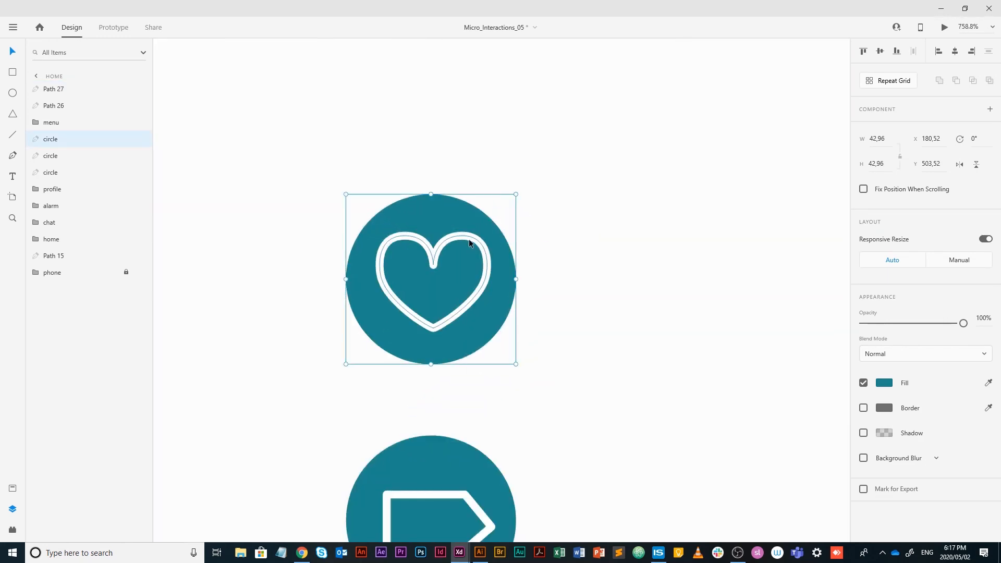
click(468, 239)
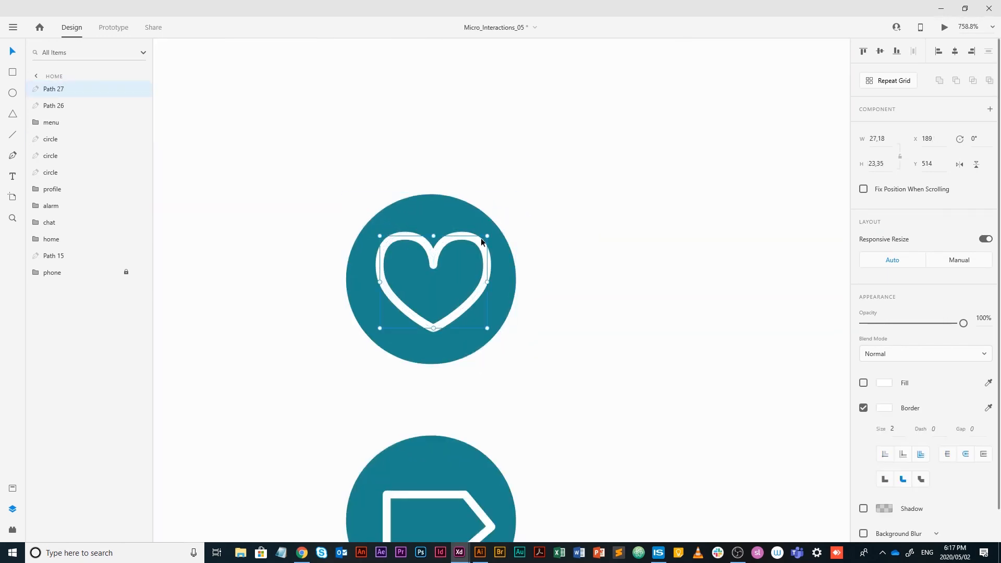
shift+click(438, 212)
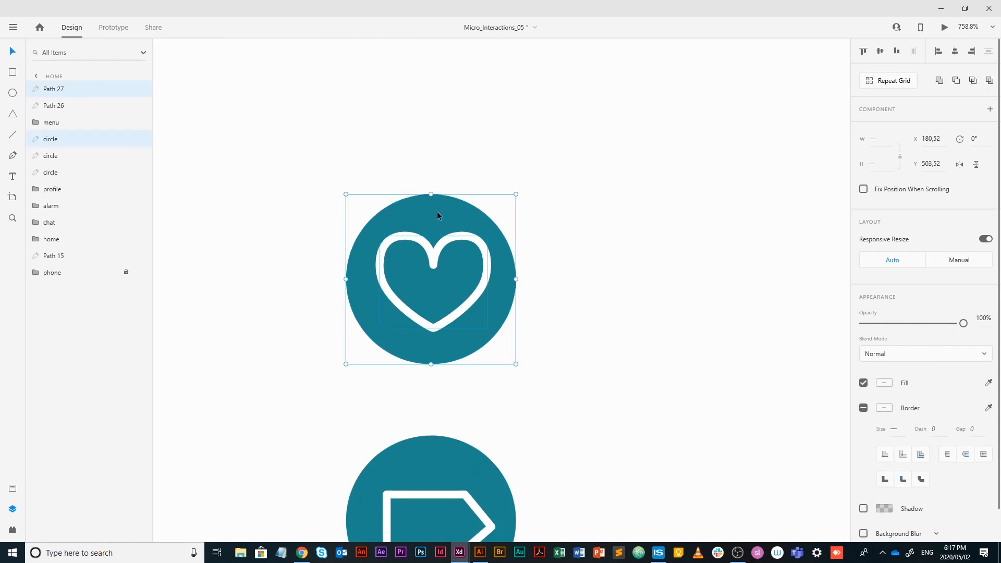
key(ctrl+g)
double_click(54, 90)
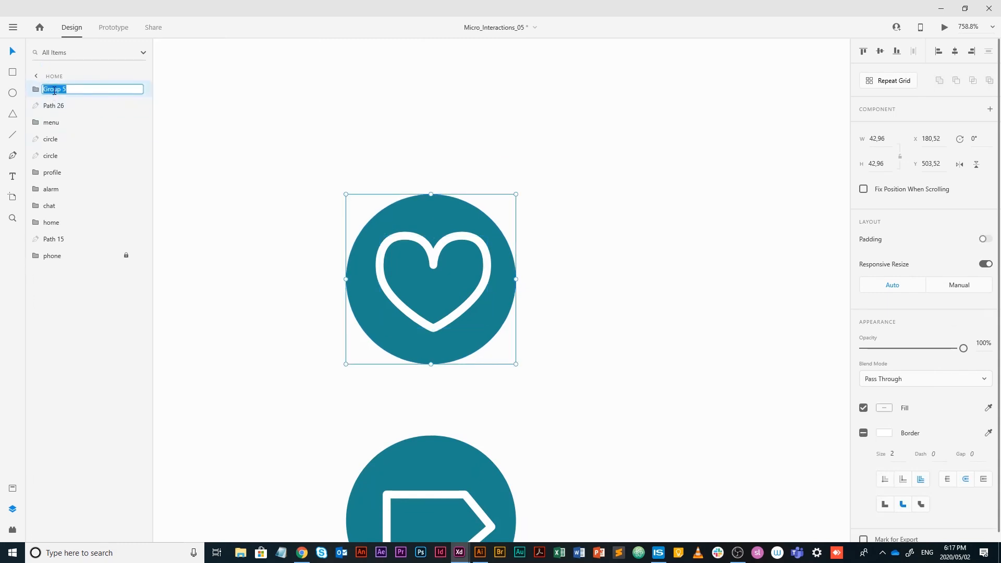
text(tag)
key(Return)
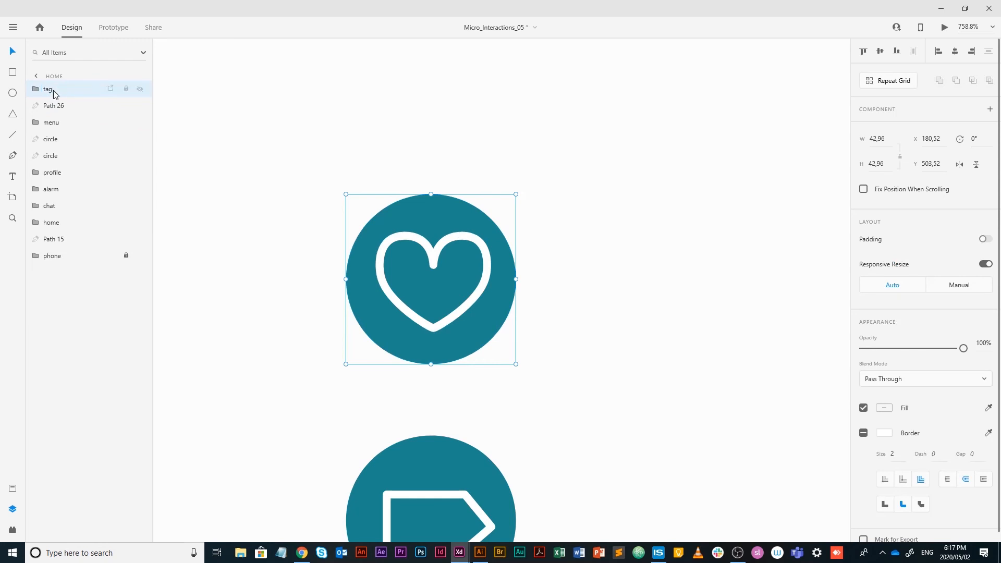
- Group the tag-shaped icon with its background circle and name the group "tag"
scroll(536, 214, down, 3)
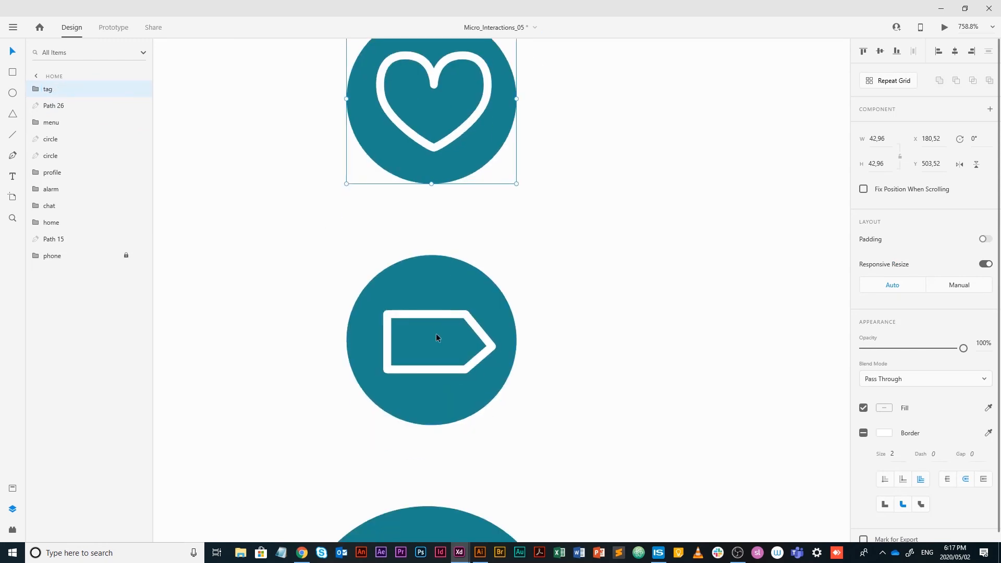
click(458, 315)
shift+click(439, 280)
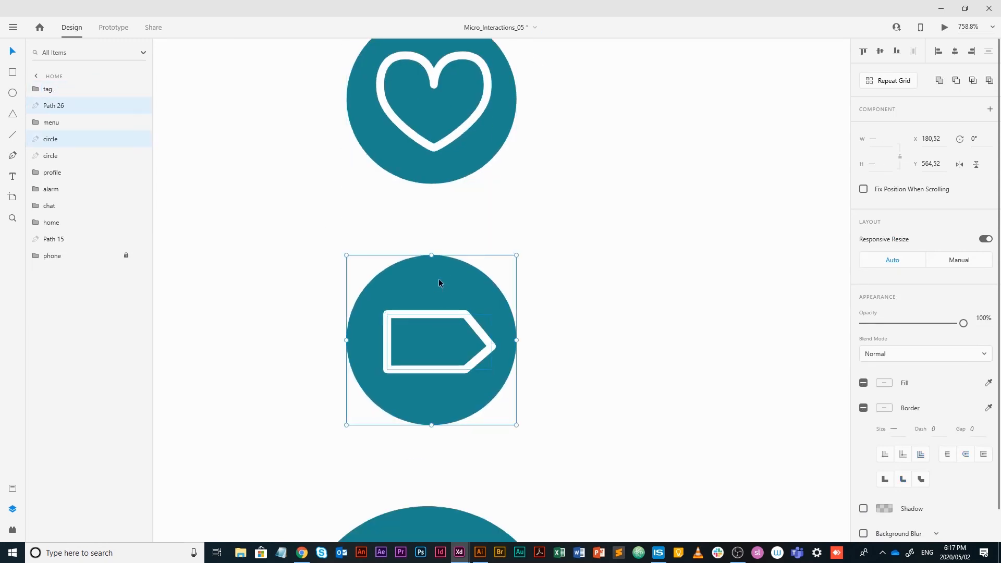
key(ctrl+g)
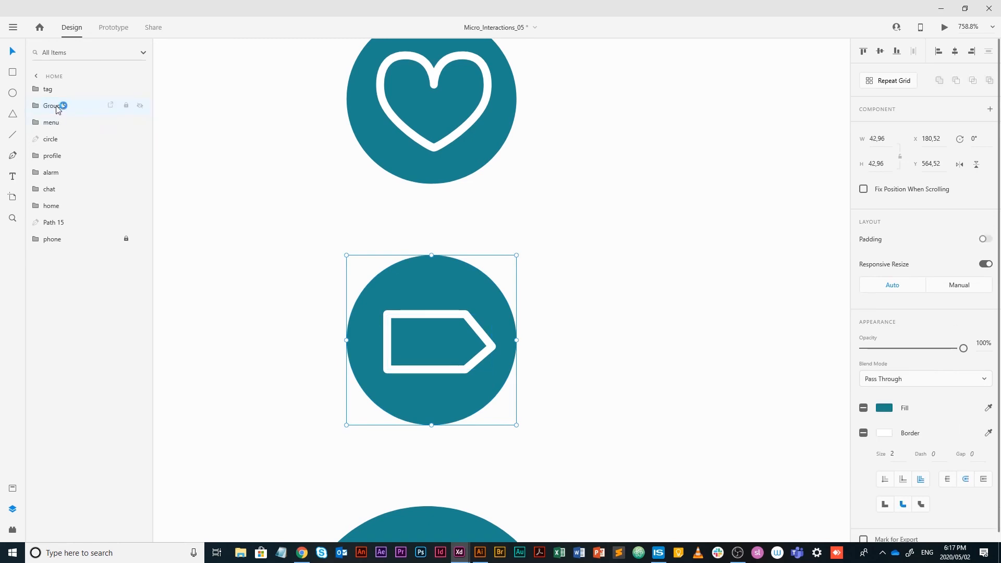
double_click(57, 106)
text(tag)
key(Return)
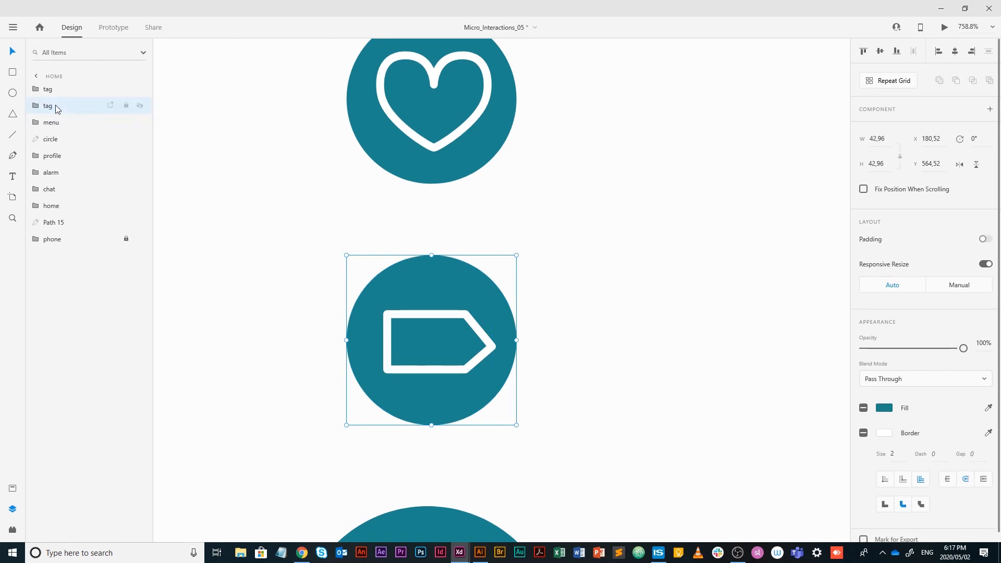
scroll(604, 267, down, 5)
drag(621, 222, 491, 213)
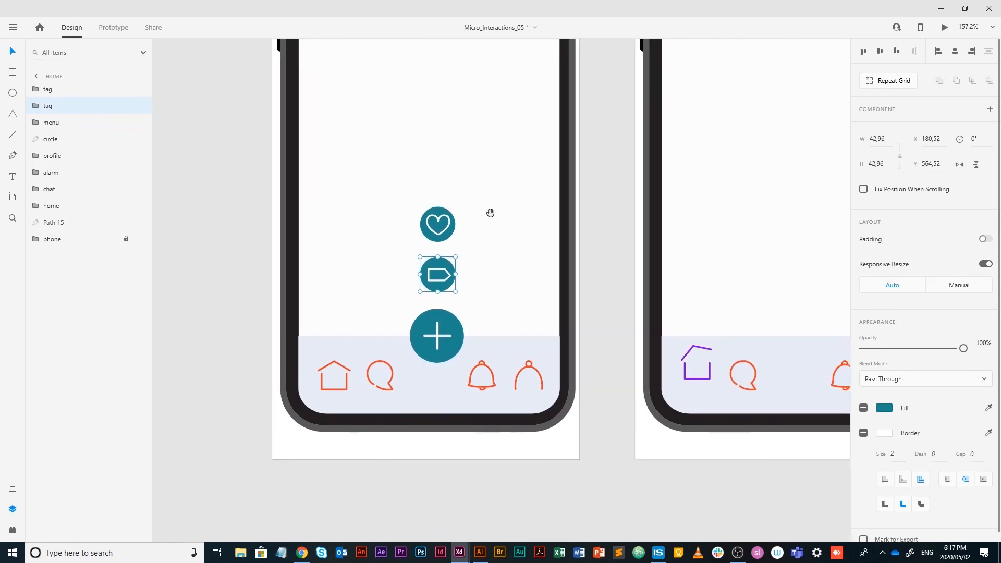
click(485, 210)
drag(386, 178, 466, 360)
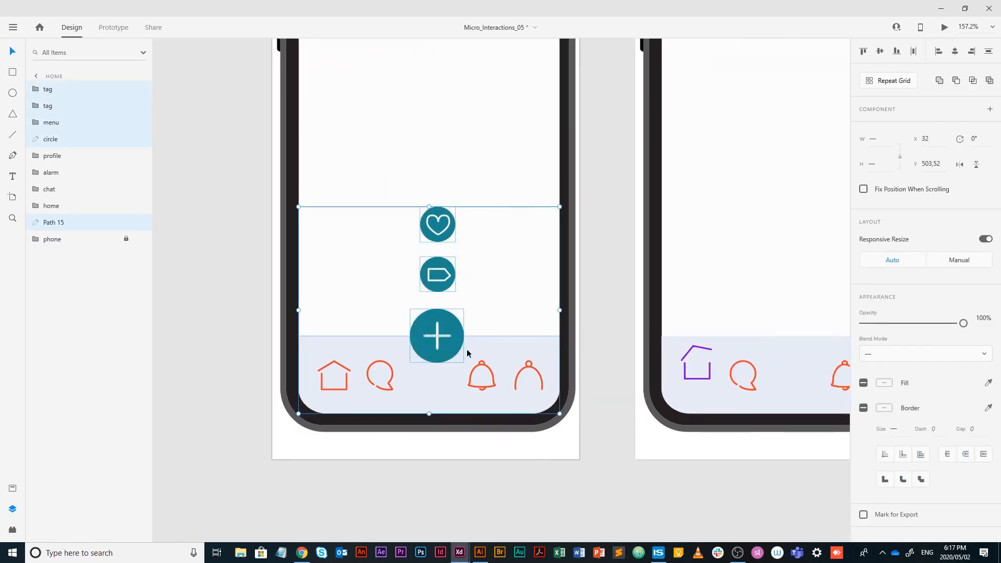
shift+click(542, 342)
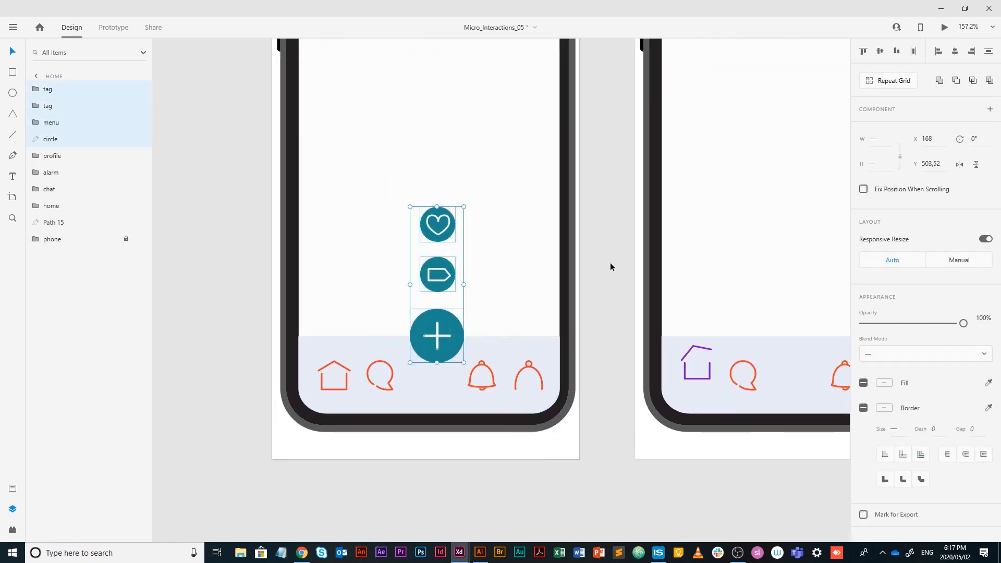
scroll(725, 274, down, 4)
drag(725, 274, 244, 304)
drag(580, 272, 432, 270)
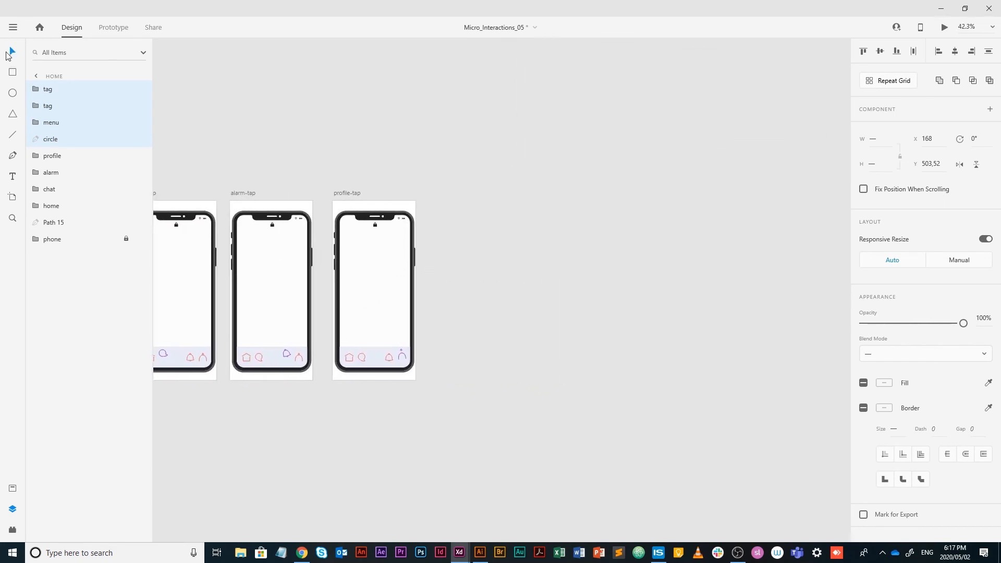
click(546, 116)
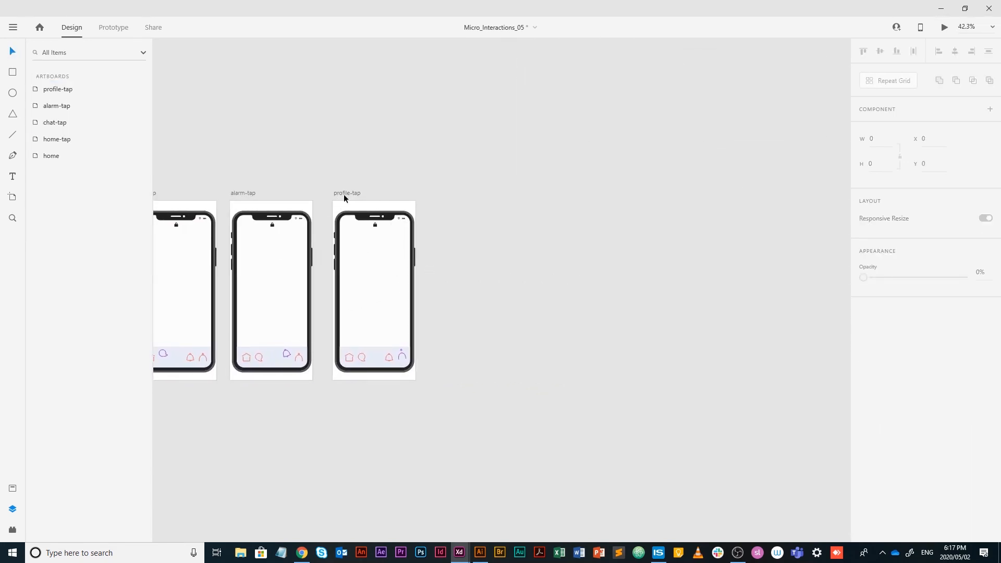
- Duplicate the home artboard and place the copy to the right of the profile-tap artboard
drag(317, 204, 632, 213)
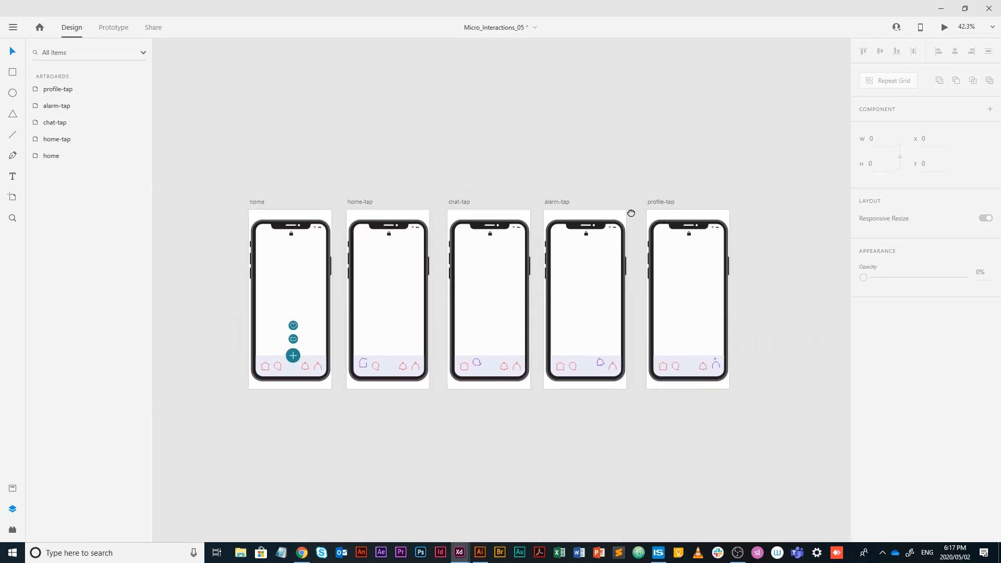
click(257, 202)
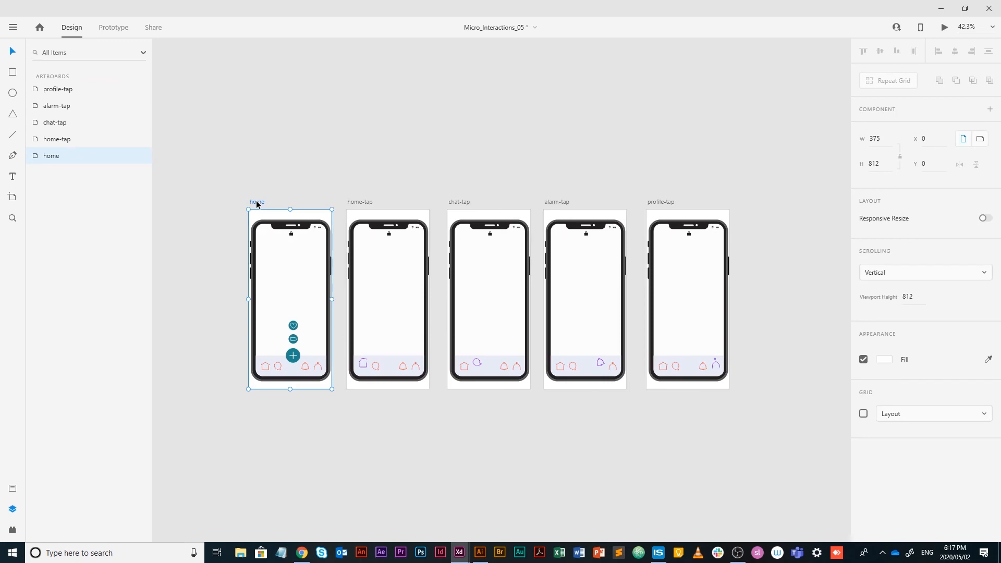
drag(257, 203, 769, 203)
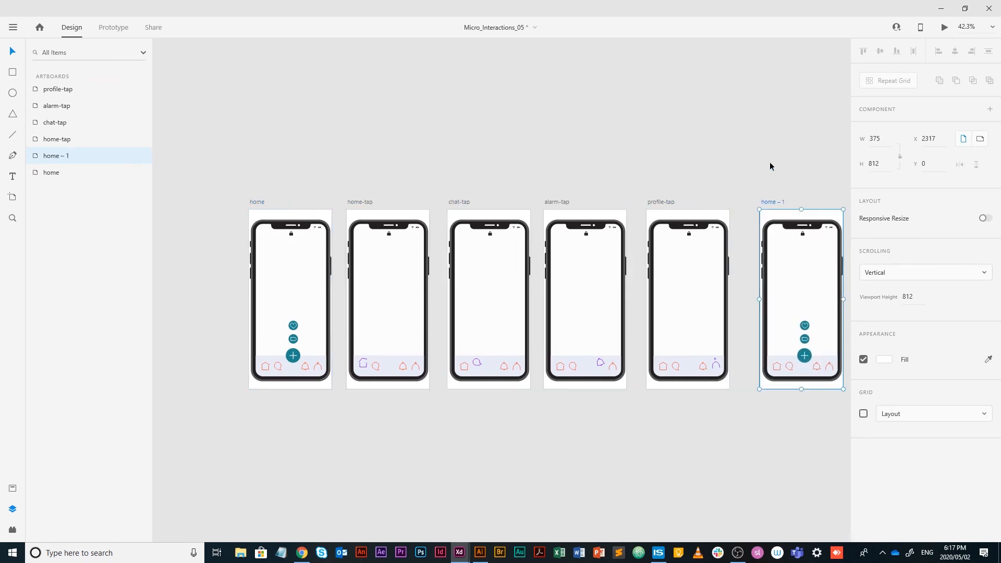
- Rename the duplicated home artboard as "menu"
scroll(782, 217, up, 1)
scroll(802, 326, up, 5)
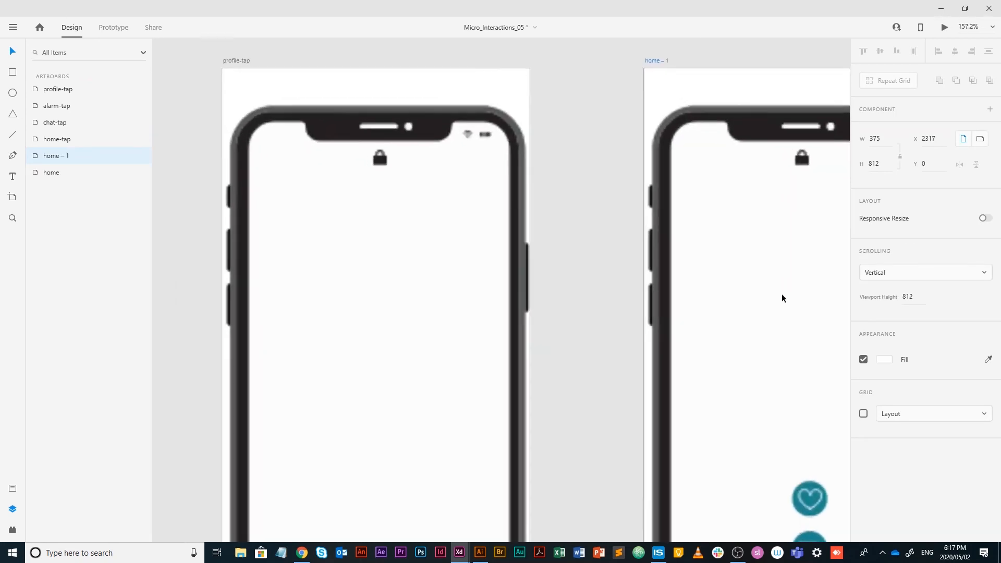
drag(712, 137, 568, 264)
double_click(511, 188)
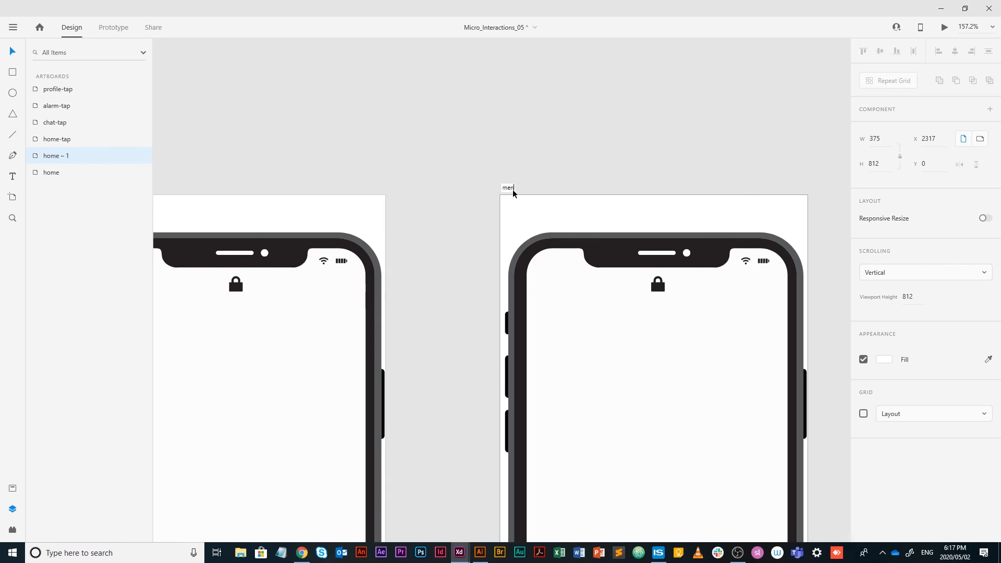
key(Return)
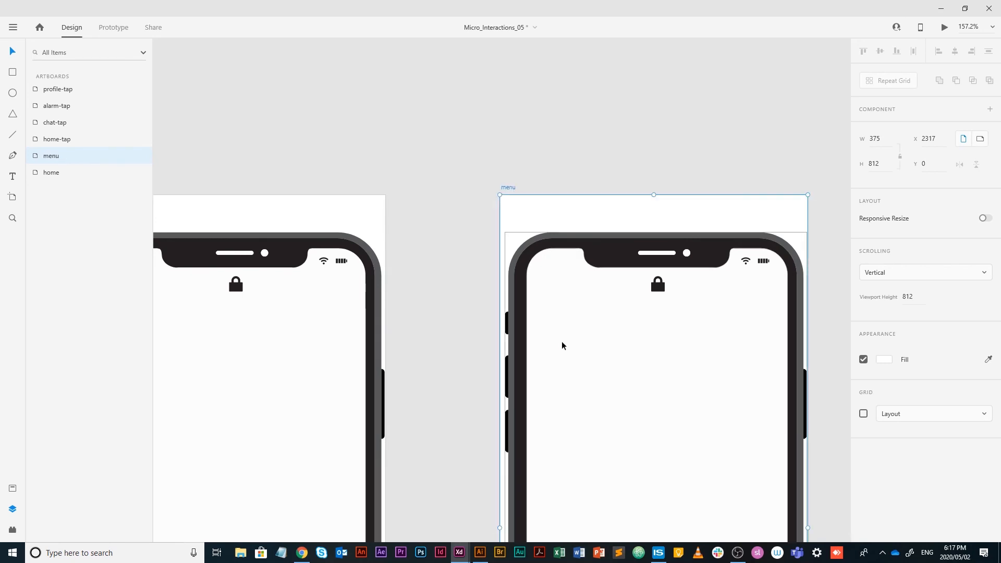
- Change the fill of the circle behind the plus icon on the menu artboard to the saved purple, #840EF9
scroll(525, 330, down, 3)
drag(491, 351, 812, 261)
drag(411, 345, 237, 325)
drag(788, 422, 659, 396)
click(635, 420)
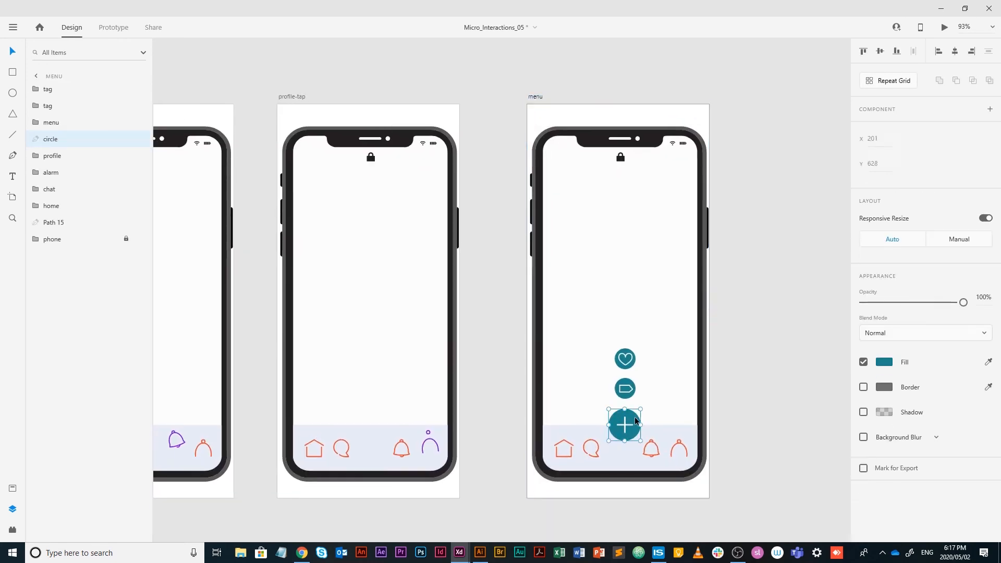
click(889, 363)
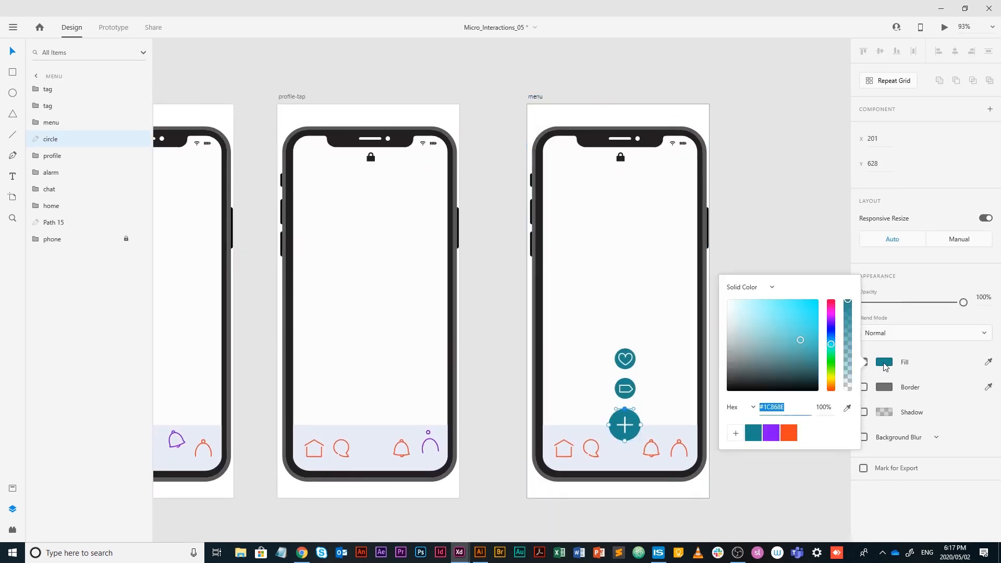
click(771, 433)
- Rotate the menu artboard's plus icon by -45° into an X and save the document
scroll(681, 382, up, 8)
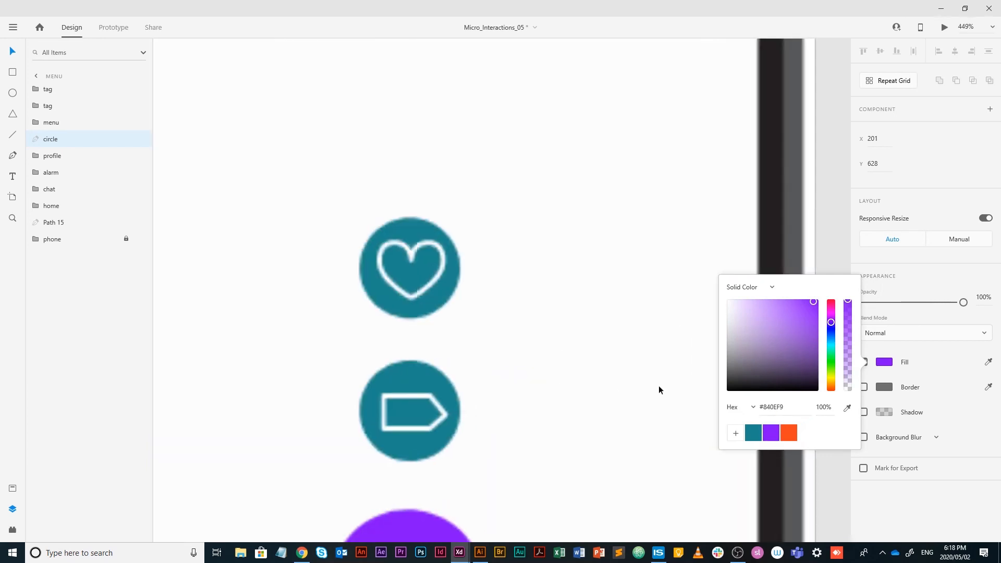
drag(659, 386, 633, 147)
click(602, 228)
click(439, 349)
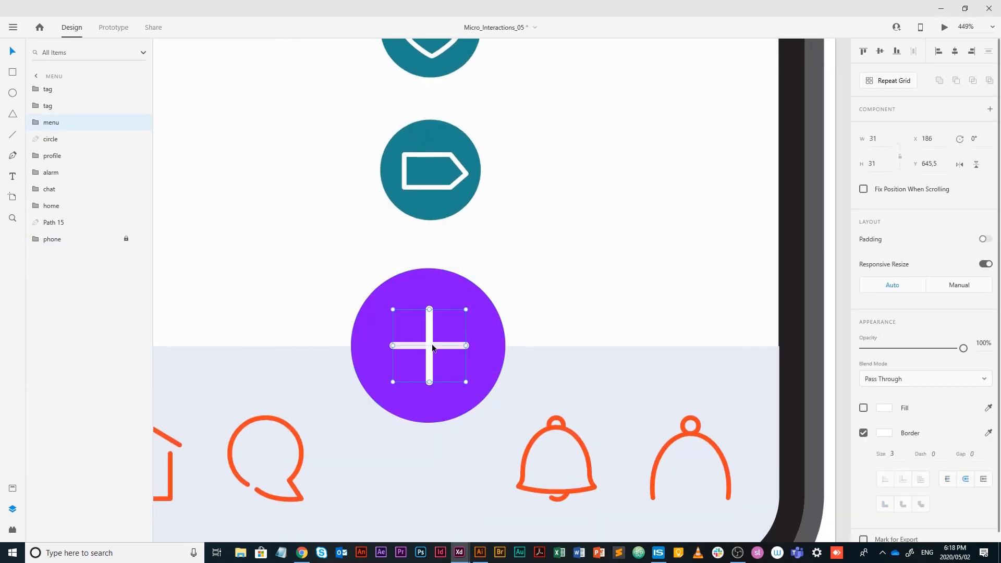
double_click(449, 347)
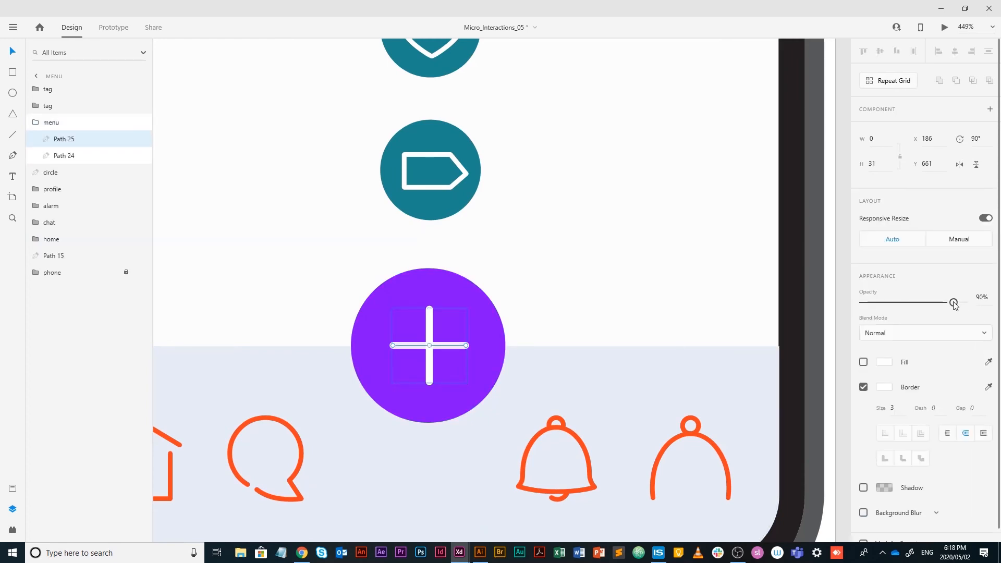
click(287, 306)
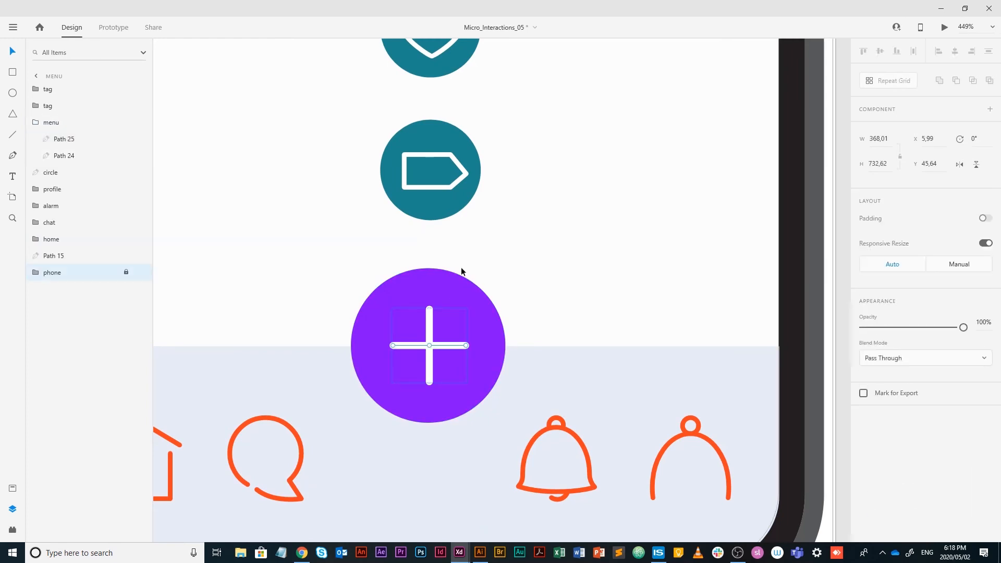
click(436, 349)
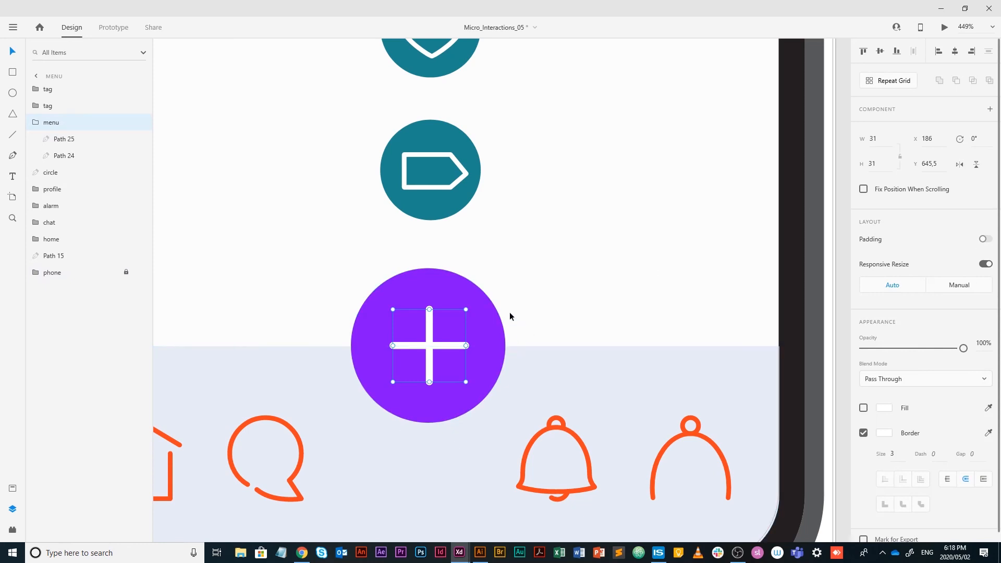
key(r)
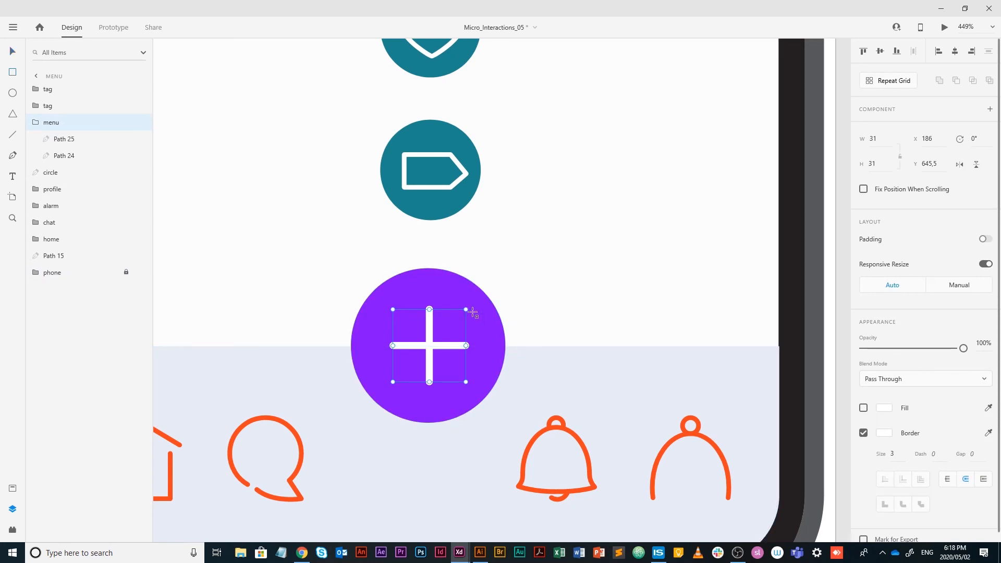
drag(468, 308, 424, 285)
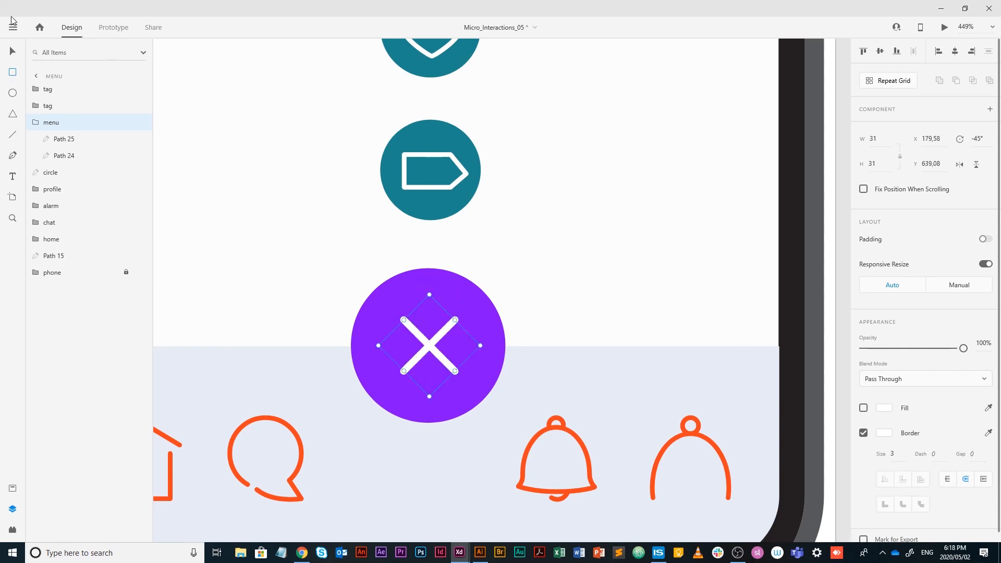
key(ctrl+s)
- Shrink the home artboard's tag group around its centre to about 2 × 2 and set its opacity to 0%
scroll(571, 288, down, 5)
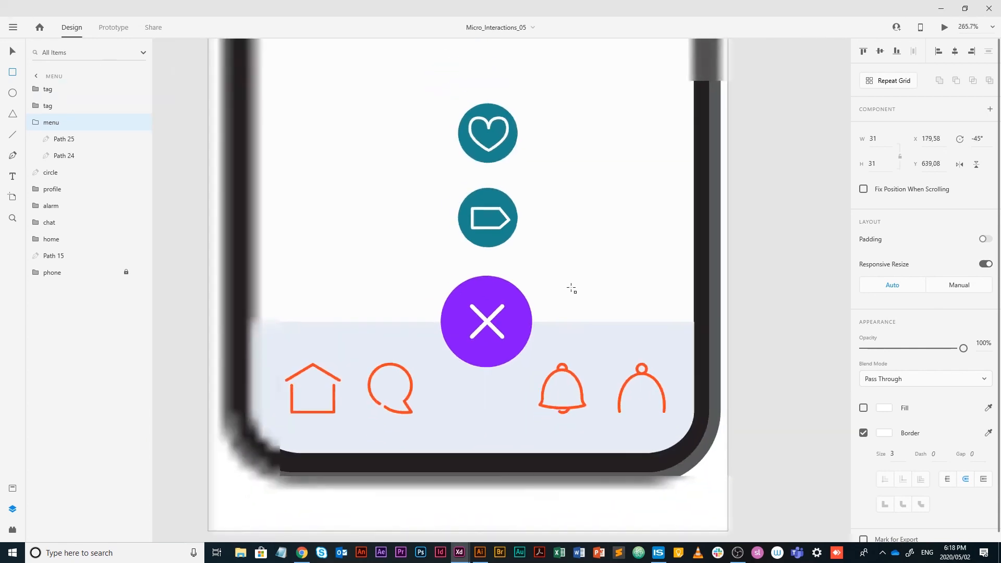
drag(377, 301, 802, 314)
drag(193, 271, 814, 315)
drag(366, 268, 214, 277)
scroll(393, 317, up, 5)
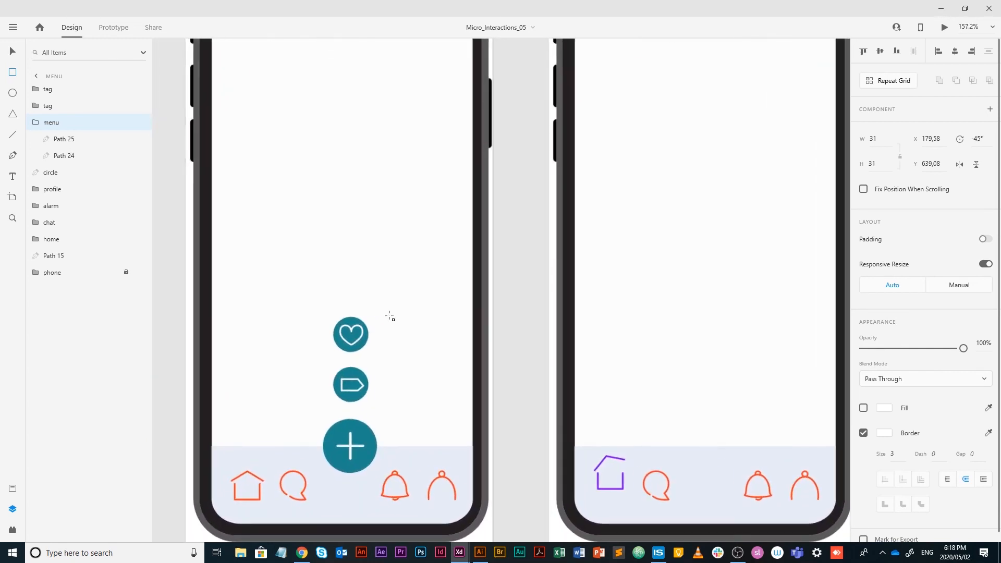
drag(407, 317, 344, 124)
key(v)
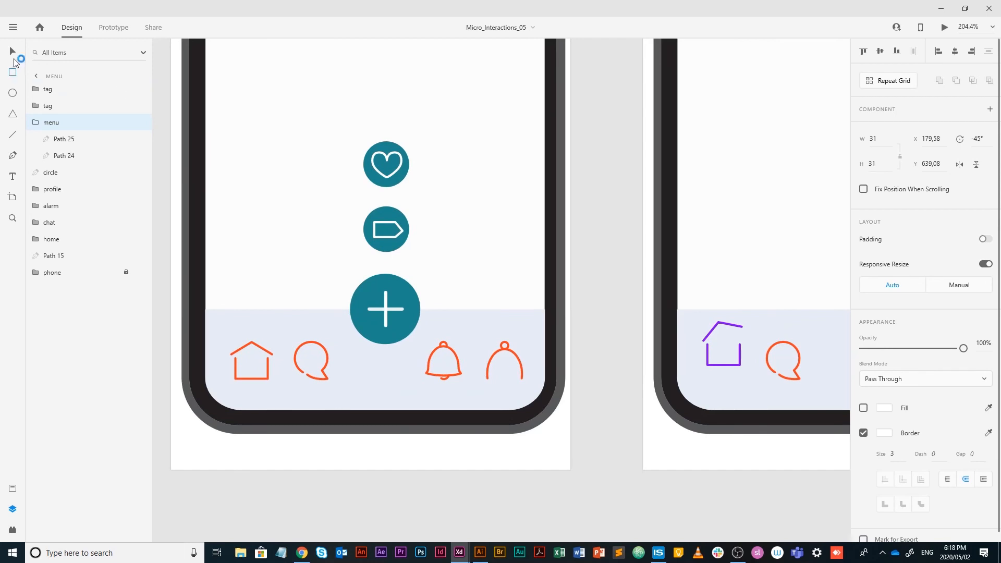
click(404, 224)
drag(409, 206, 394, 226)
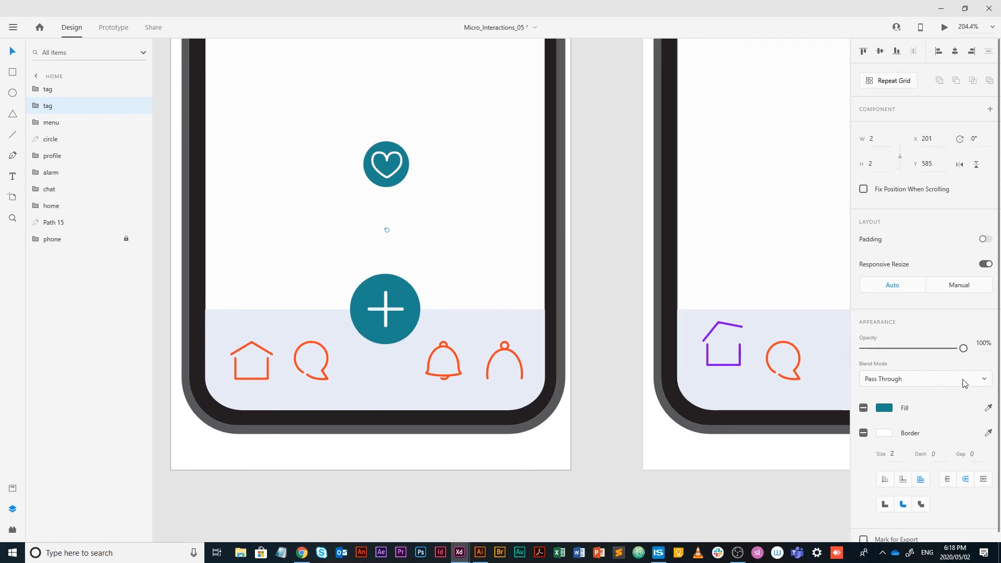
drag(964, 350, 835, 352)
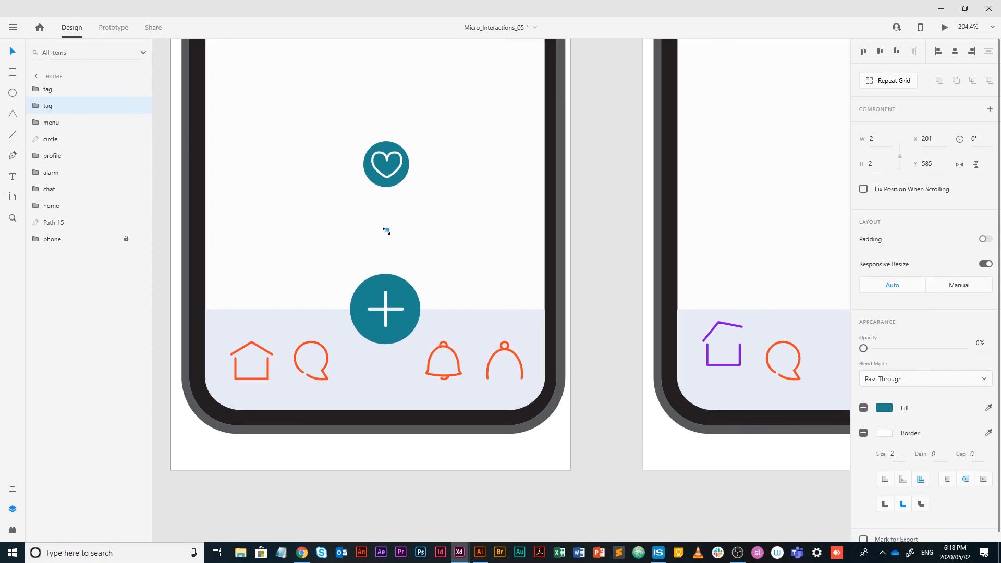
- Move the shrunken tag group straight down to the centre of the plus button on the home artboard
click(410, 222)
scroll(410, 219, up, 2)
drag(327, 215, 393, 269)
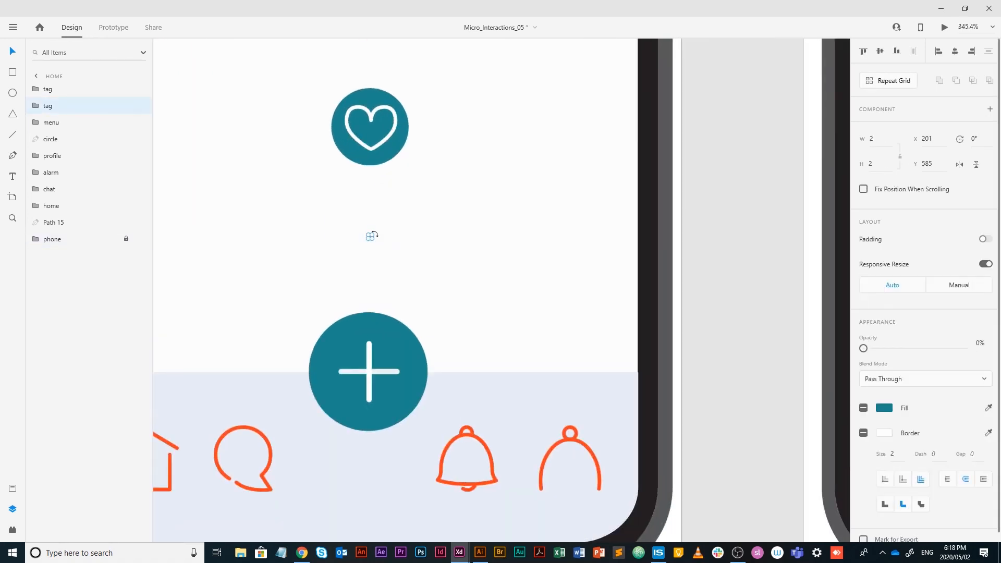
key(Down)
key(Down)
key(Down)
key(Down)
key(Down)
key(Down)
key(Down)
key(Down)
key(Down)
key(Down)
key(Down)
key(Down)
key(Down)
key(Down)
key(Down)
key(Down)
key(Down)
key(Down)
key(Down)
key(Down)
key(Down)
key(Down)
key(Down)
key(Down)
key(Down)
key(Down)
key(Down)
key(Down)
key(Down)
key(Down)
key(Down)
key(Down)
key(Down)
key(Down)
key(Down)
key(Down)
key(Down)
key(Down)
key(Down)
key(Down)
key(Down)
key(Down)
key(Down)
key(Down)
key(Down)
key(Down)
key(Down)
key(Down)
key(Down)
key(Down)
click(557, 214)
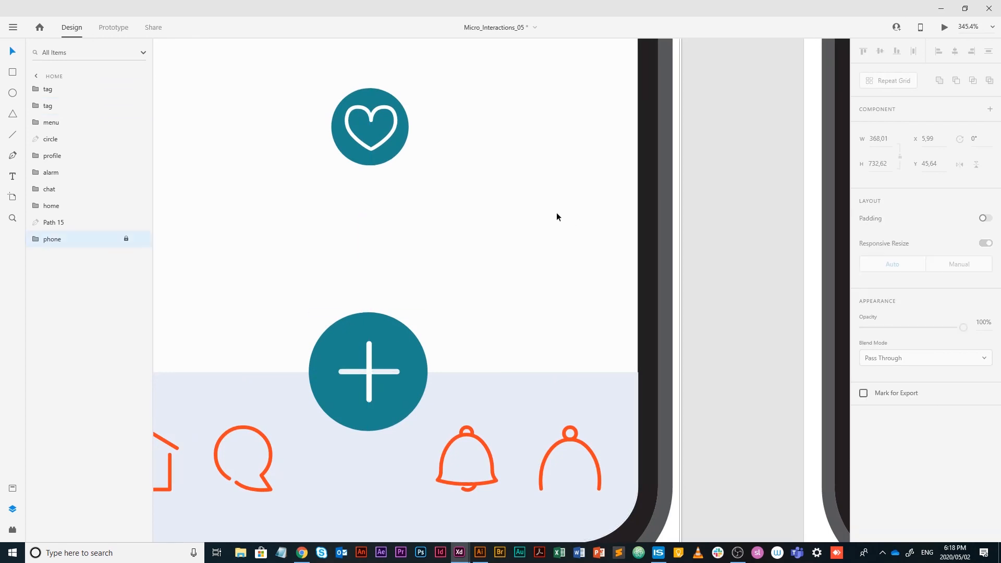
- Rename the heart icon's group on the home artboard as "like"
drag(264, 76, 467, 223)
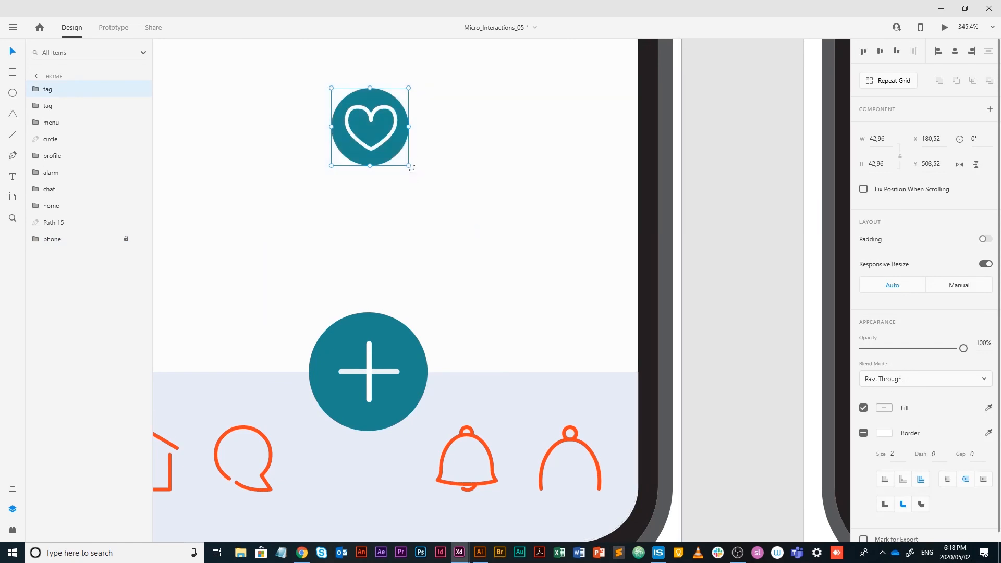
drag(409, 166, 408, 165)
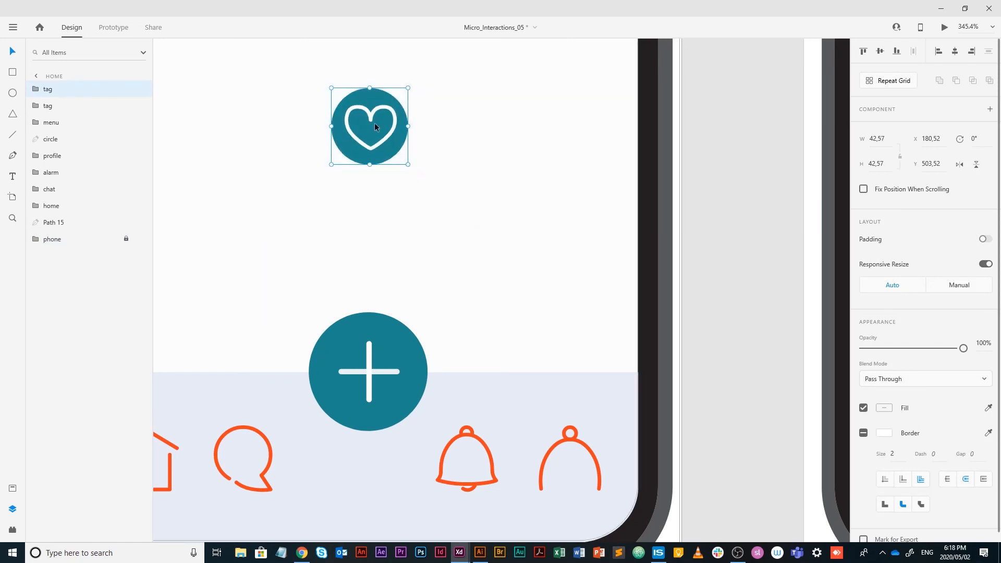
double_click(48, 90)
click(369, 209)
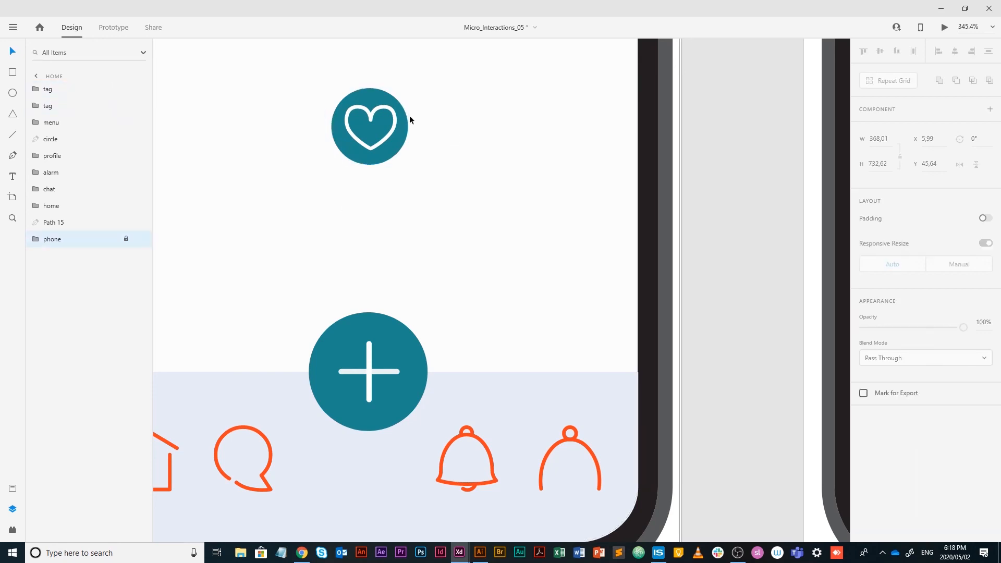
drag(296, 63, 433, 195)
double_click(45, 90)
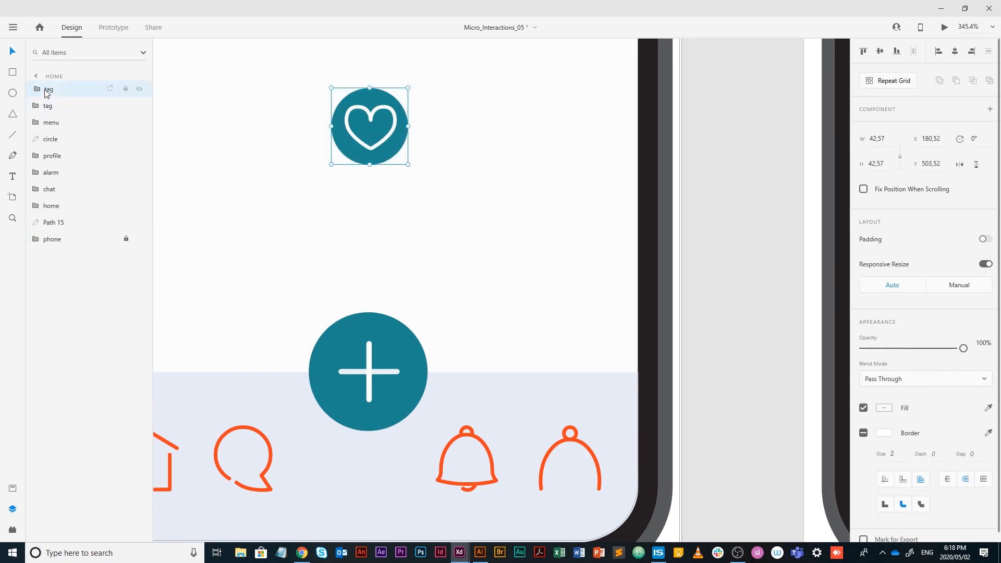
double_click(50, 93)
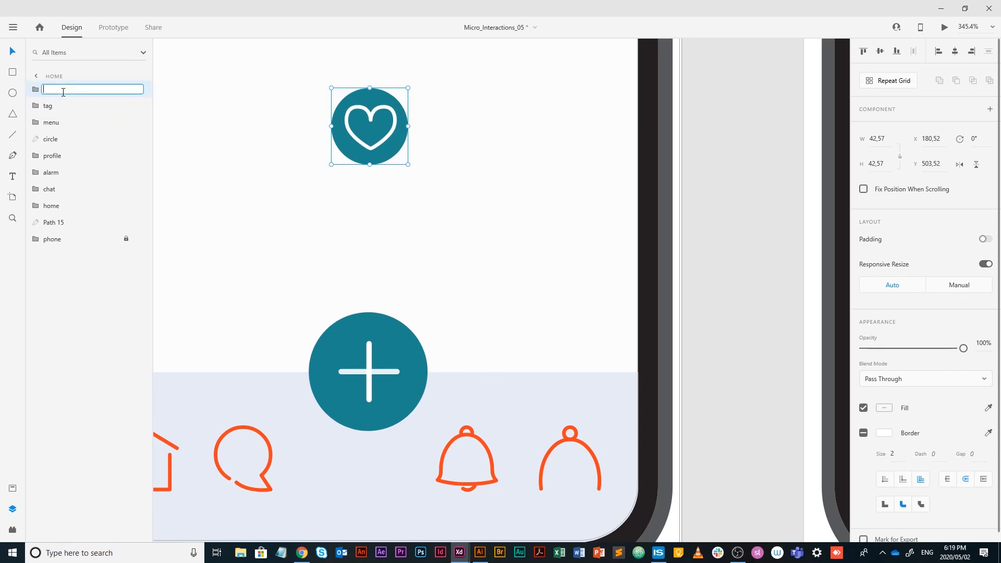
key(Return)
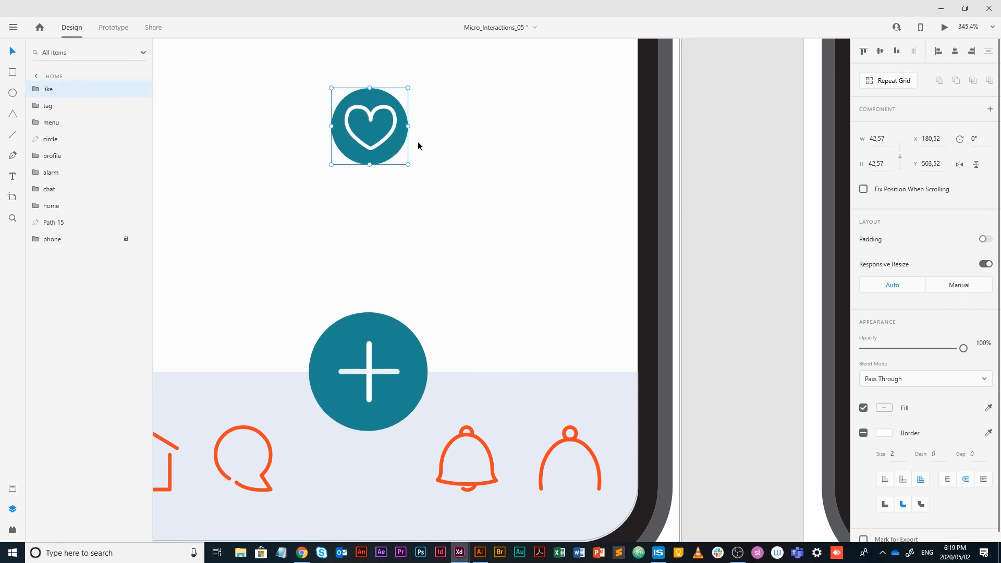
- Shrink the home artboard's like group around its centre to about 2.4 × 2.4 and set its opacity to 0%
drag(409, 164, 373, 130)
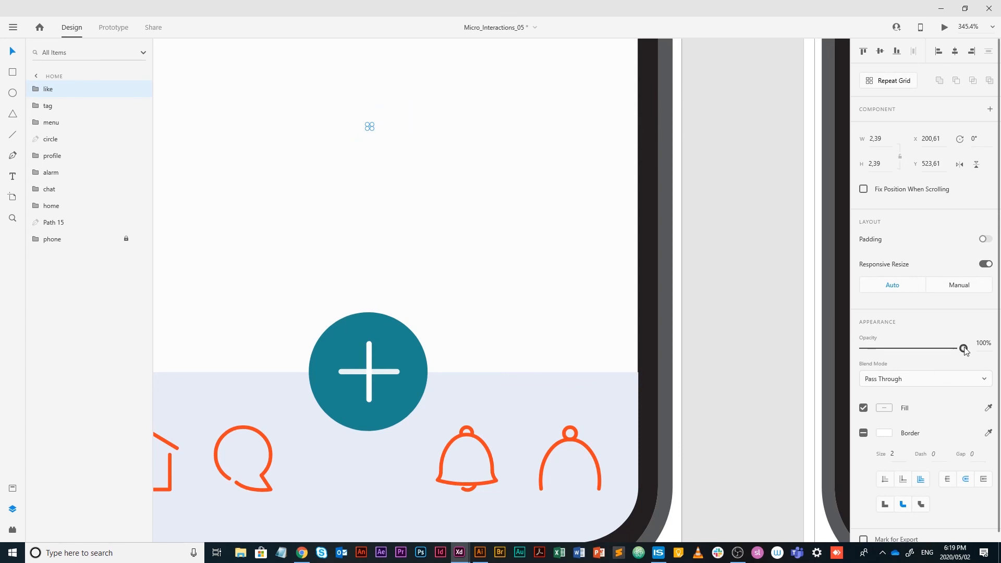
drag(964, 348, 864, 348)
- Move the shrunken like group straight down to the plus button's centre, at about Y 661, and save the document
key(Down)
key(Down)
key(Down)
key(Down)
key(Down)
key(Down)
key(Down)
key(Down)
key(Down)
key(Down)
key(Down)
key(Down)
key(Down)
key(Down)
key(Down)
key(Down)
key(Down)
key(Down)
key(Down)
key(Down)
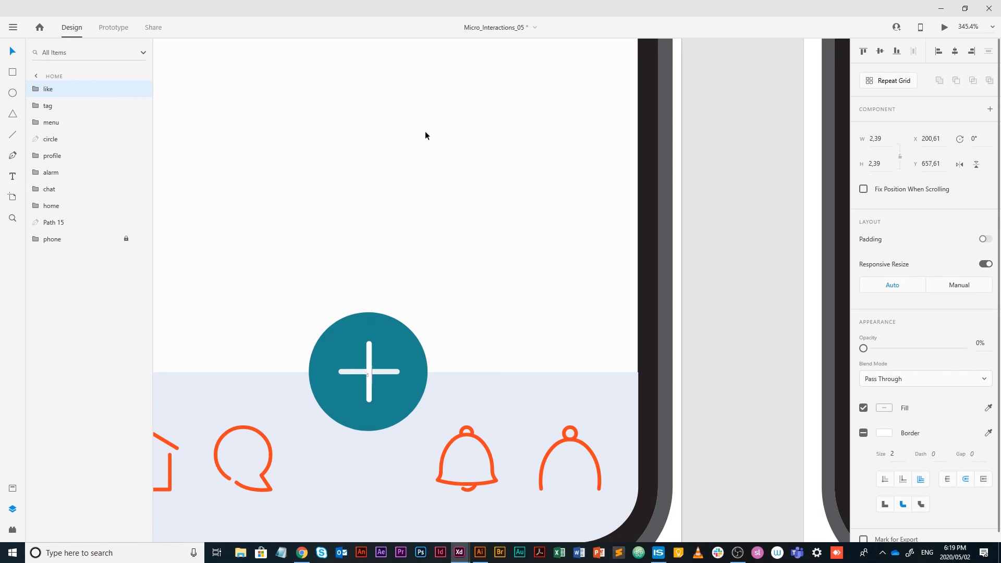
key(Down)
key(Down)
key(Down)
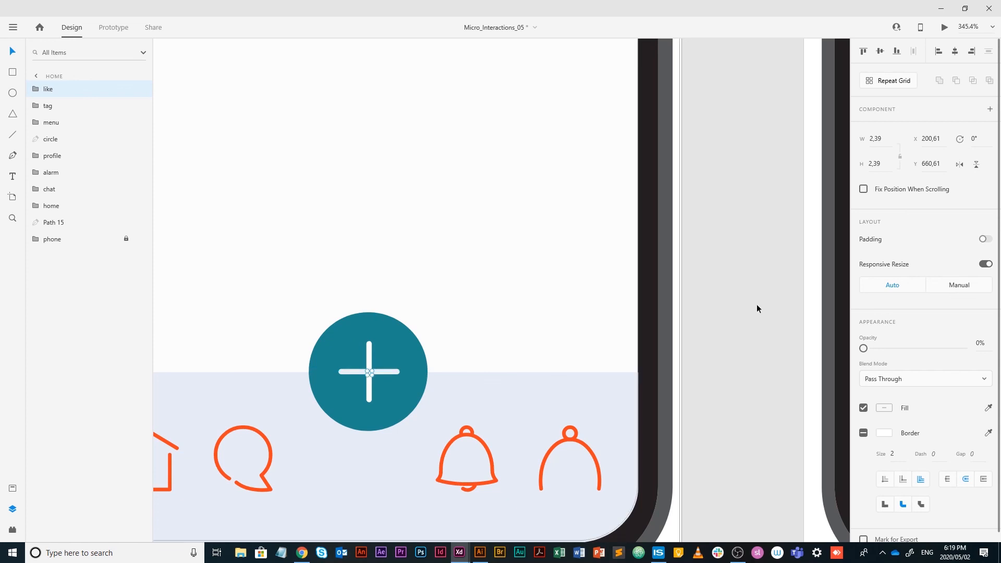
key(ctrl+s)
- Rename the heart icon's group on the menu artboard as "like" and save the document
scroll(760, 300, down, 4)
drag(725, 313, 183, 358)
drag(830, 315, 379, 349)
click(543, 318)
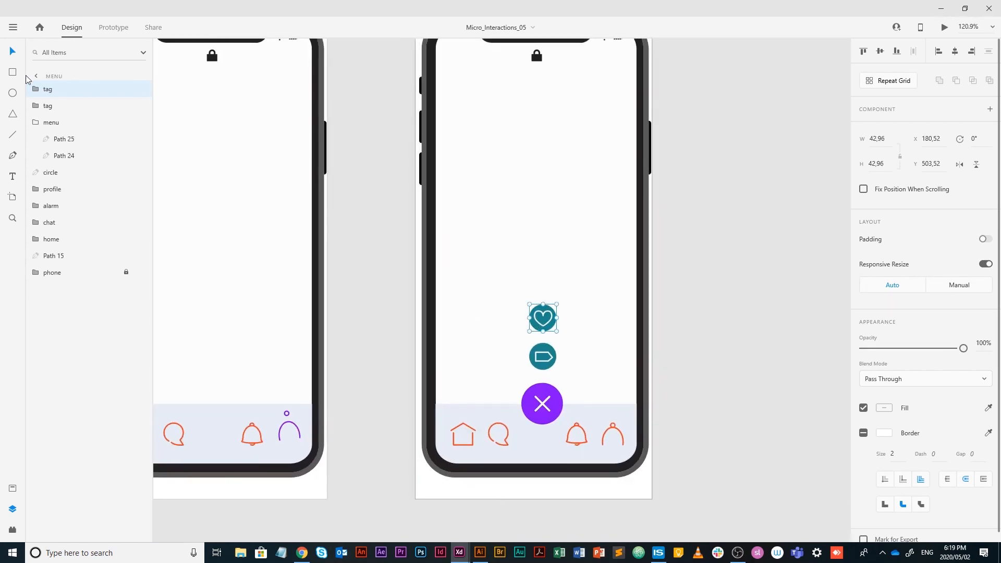
double_click(47, 89)
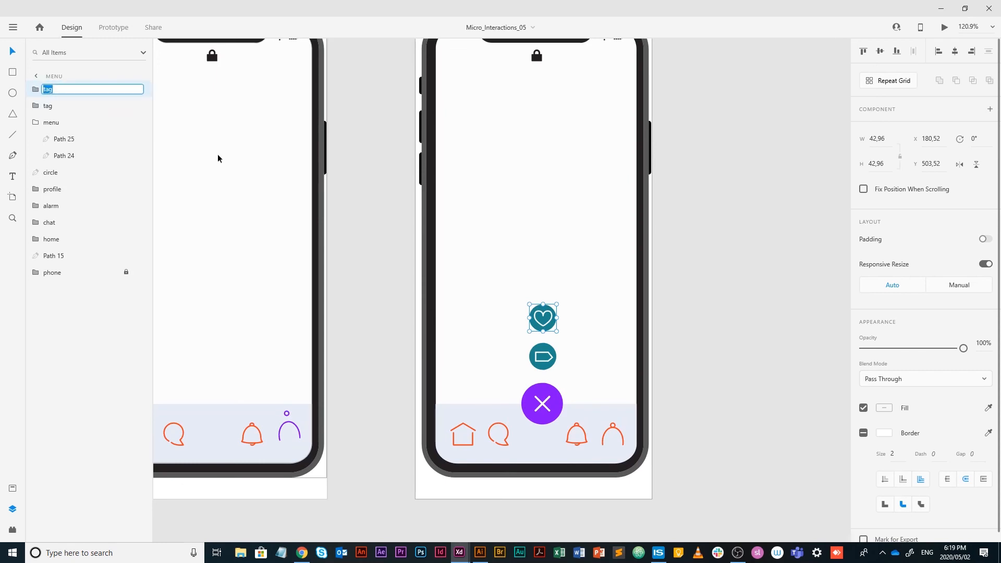
text(like)
key(Return)
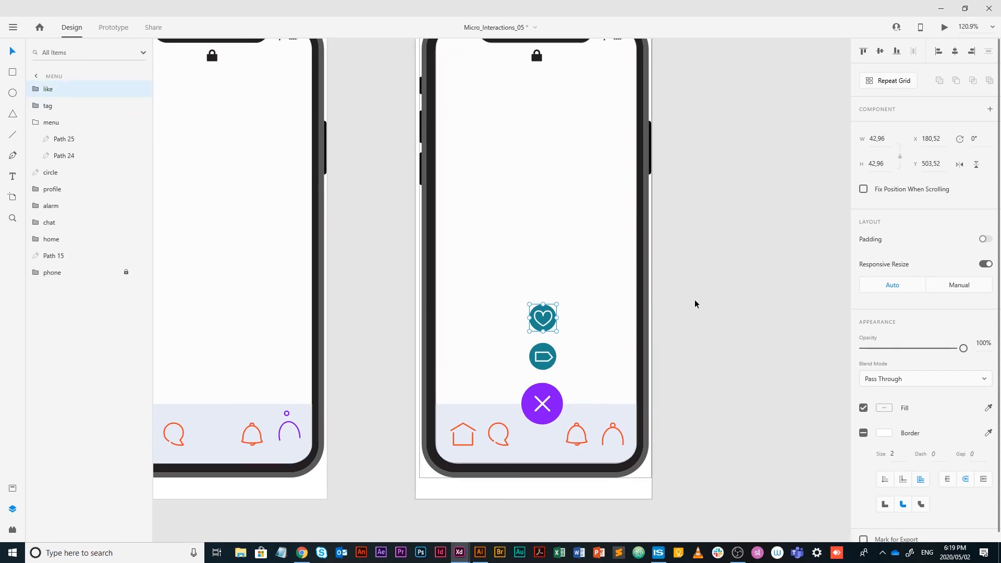
key(ctrl+s)
- Link the home artboard's plus button circle to the menu artboard with a Tap-triggered Auto-Animate interaction
click(514, 195)
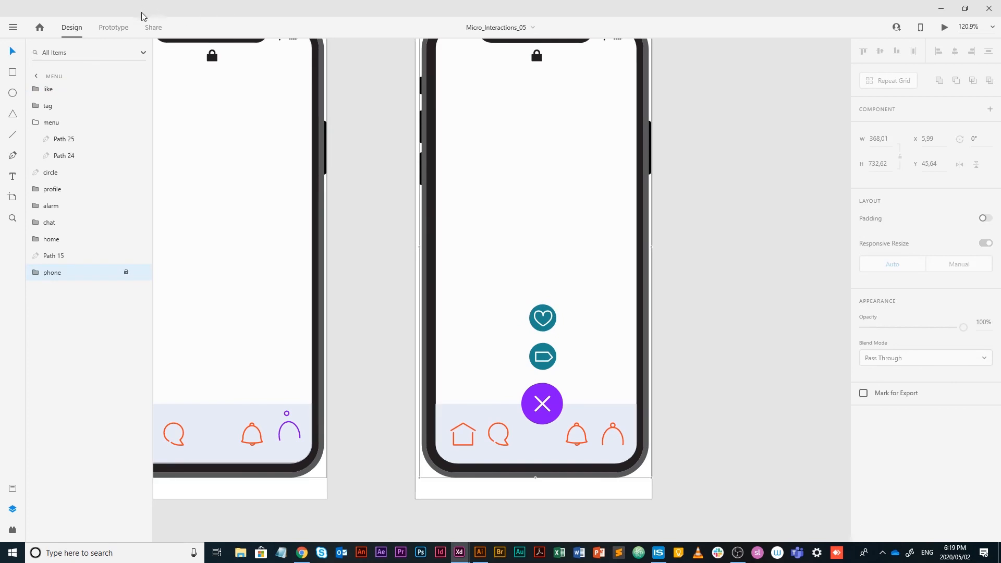
click(121, 30)
key(ctrl+0)
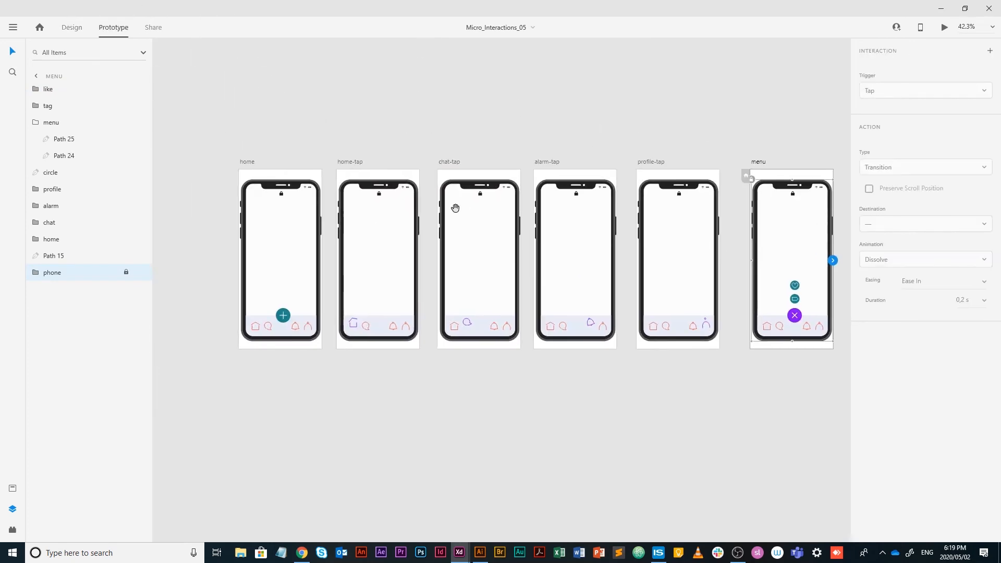
scroll(325, 297, up, 5)
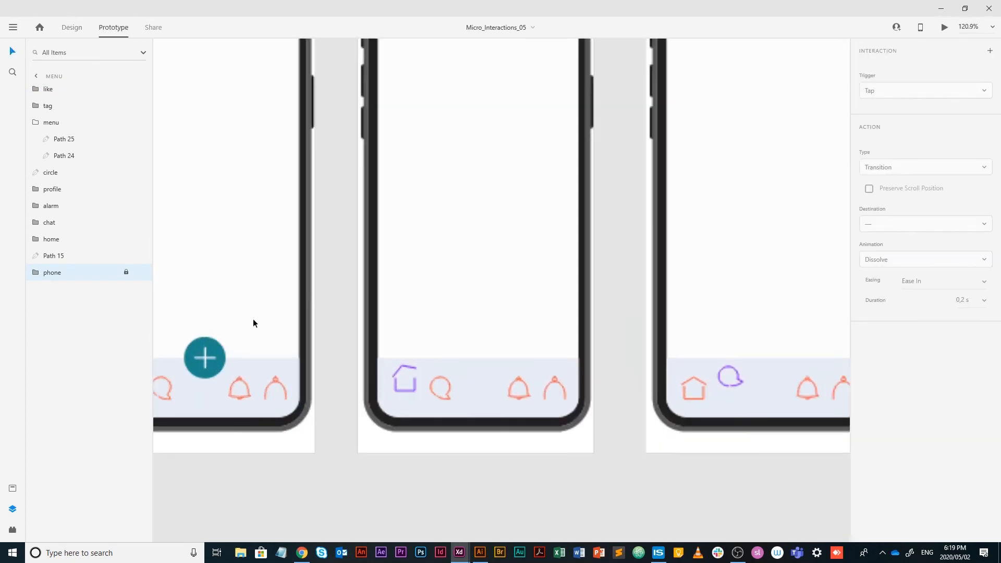
click(215, 339)
scroll(384, 341, down, 5)
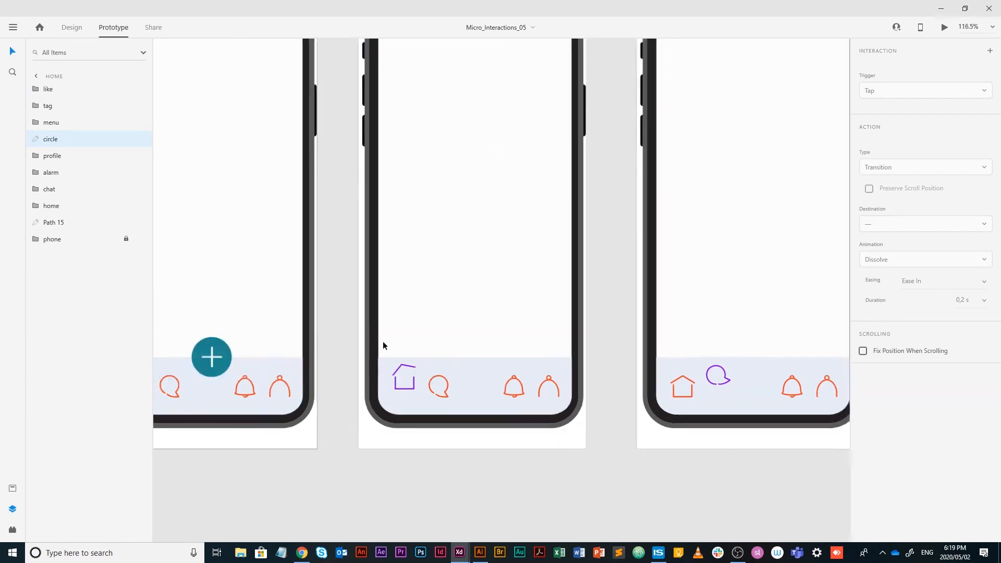
drag(437, 335, 298, 332)
drag(191, 349, 654, 283)
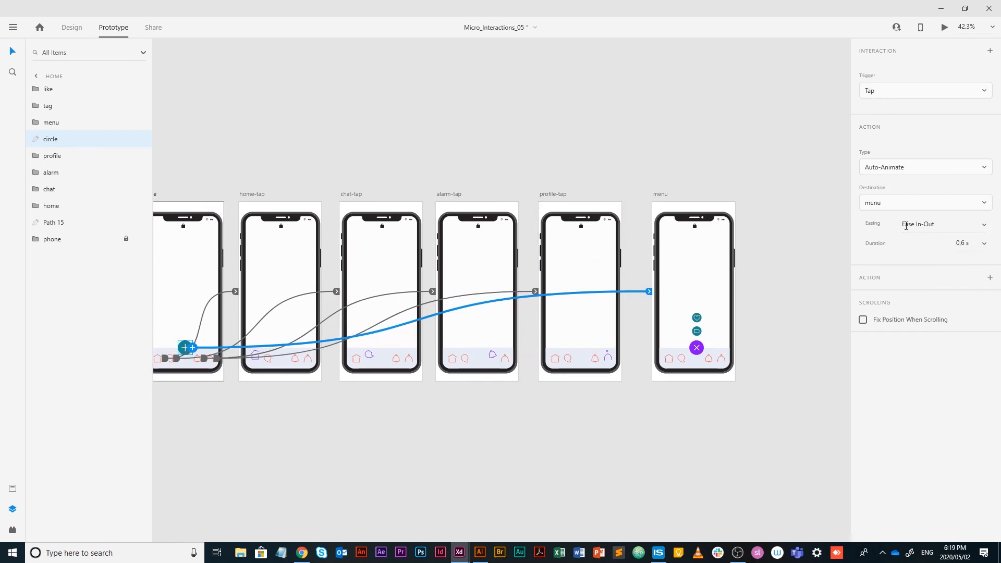
click(800, 287)
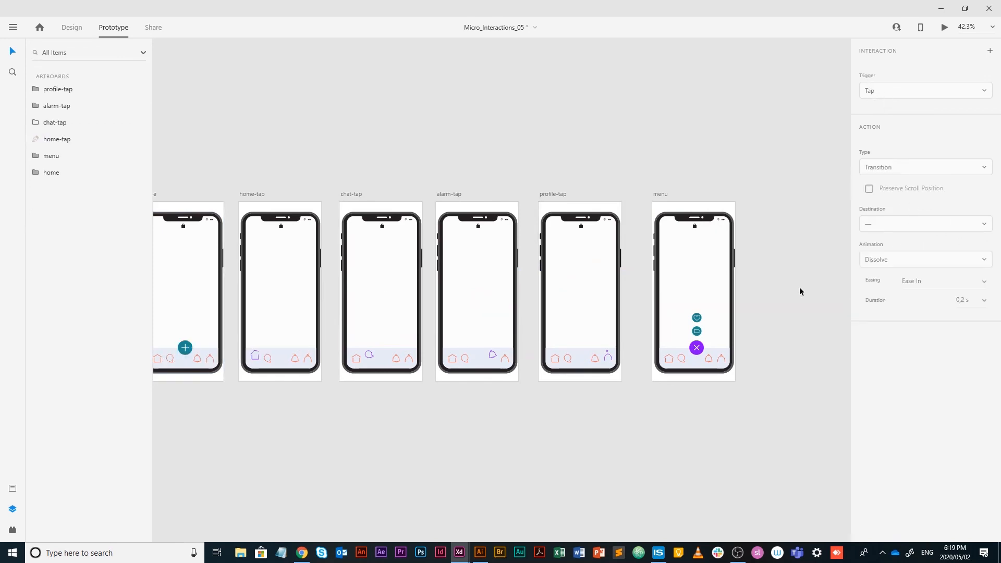
- Link the menu artboard's X button circle back to the home artboard with Tap and Auto-Animate, and save the document
click(703, 346)
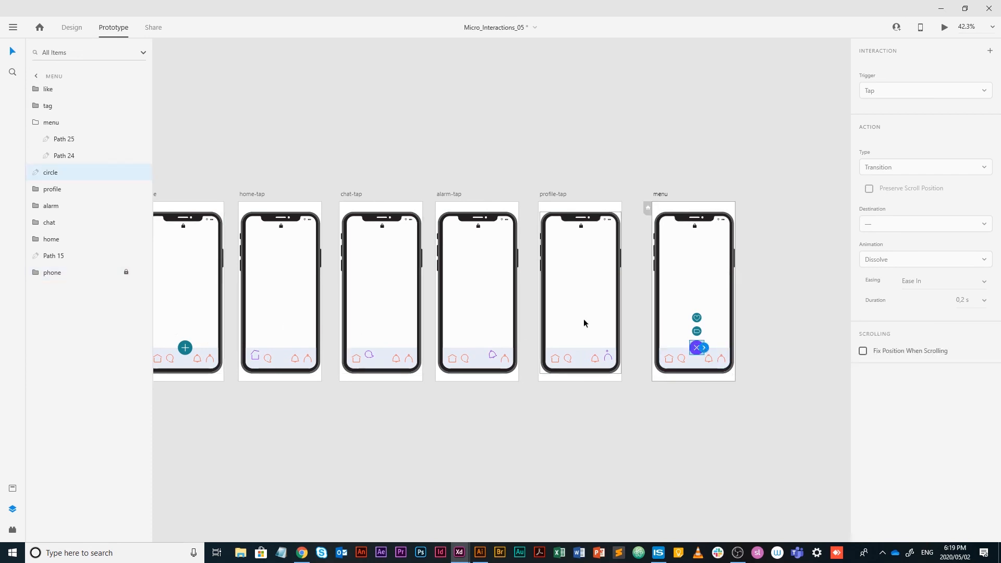
drag(706, 349, 222, 284)
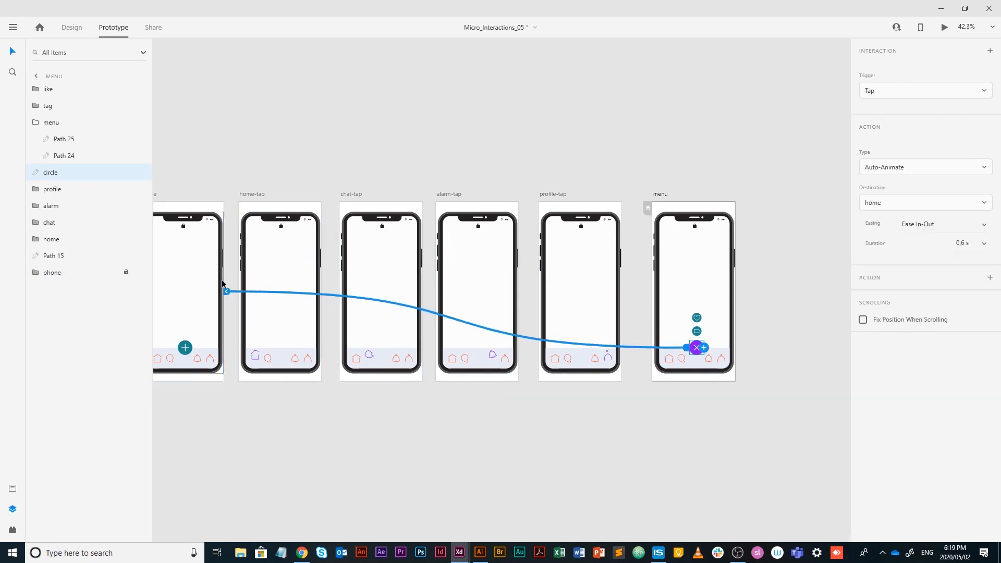
click(193, 266)
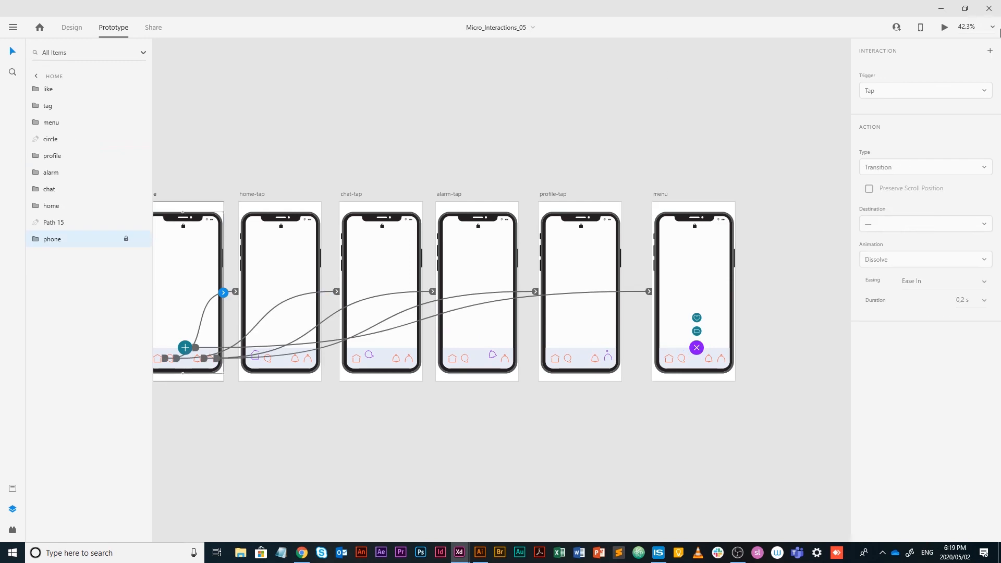
- Preview the prototype and toggle the central plus button repeatedly to check how the menu opens and closes, and close the preview
click(945, 29)
click(339, 422)
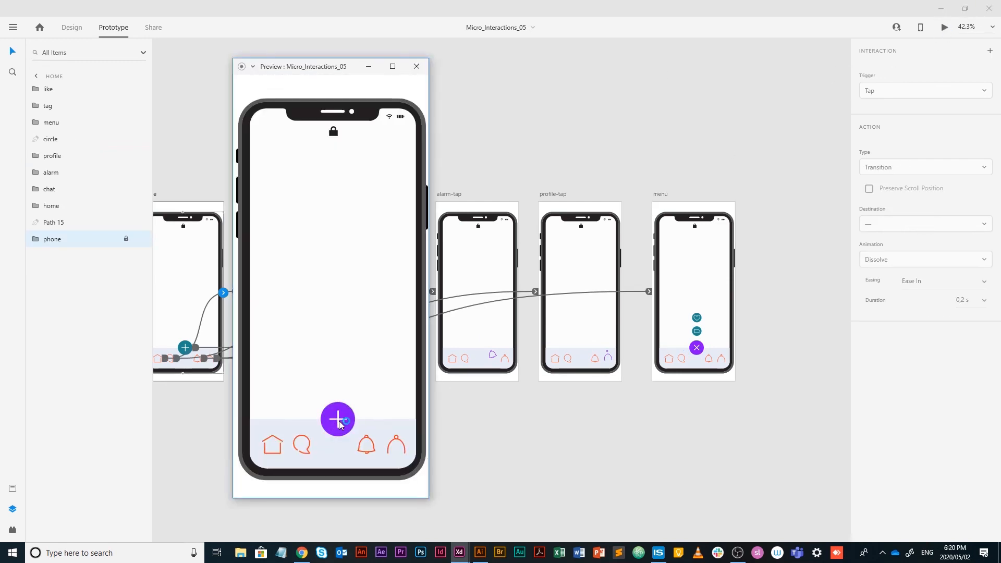
click(339, 422)
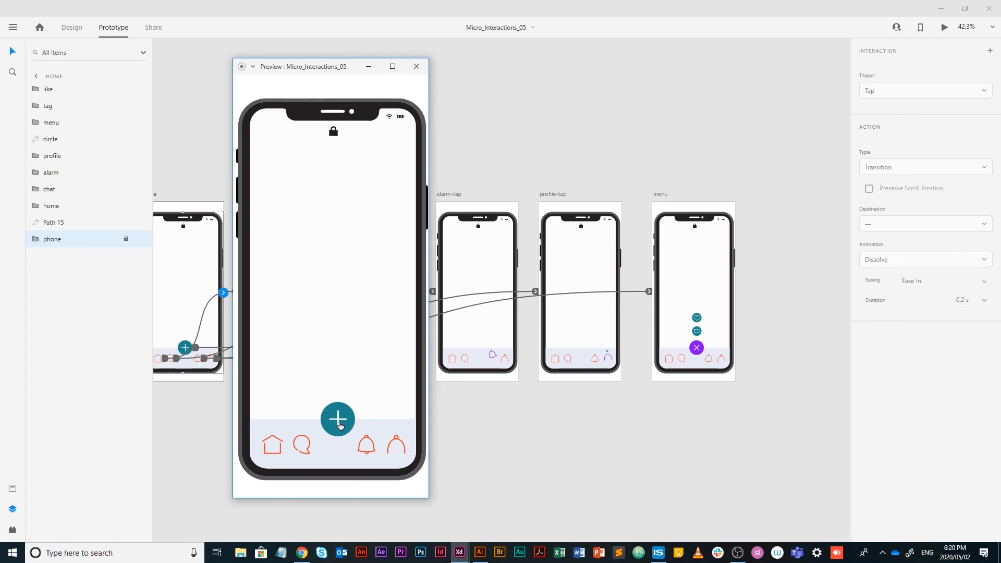
click(339, 421)
click(342, 425)
click(339, 423)
click(339, 422)
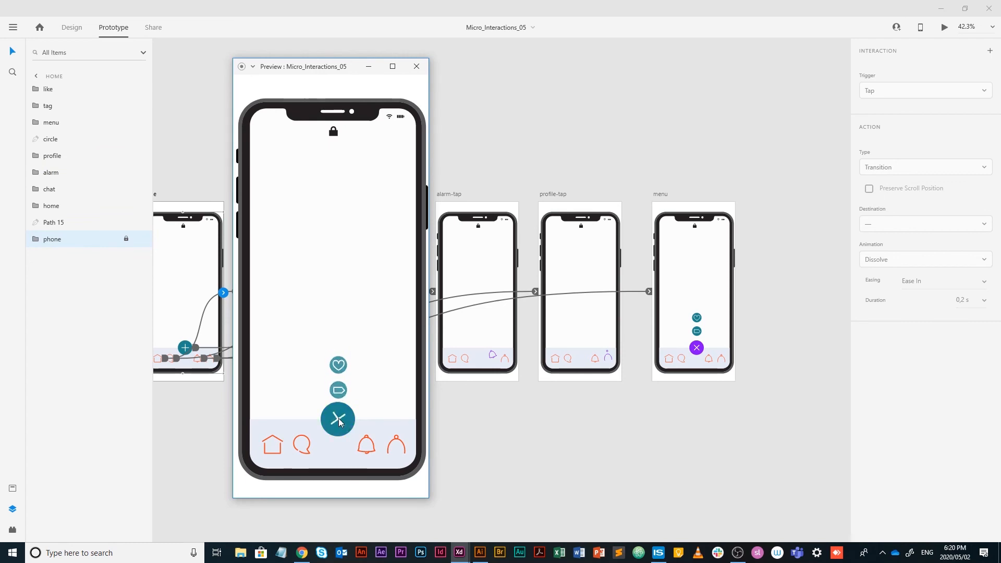
click(340, 424)
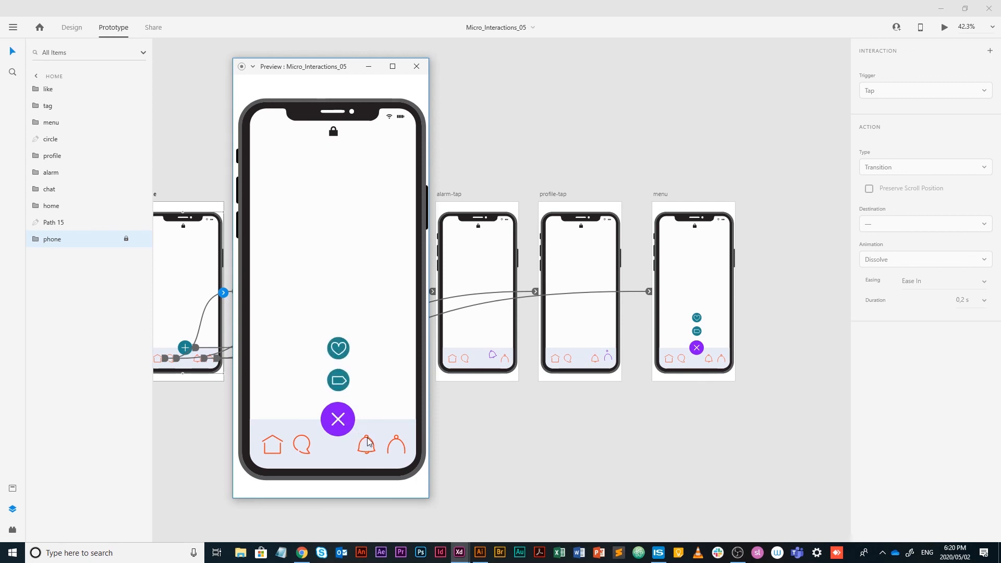
click(417, 66)
- On the menu artboard, link the alarm icon to alarm-tap and the profile icon to profile-tap with Auto-Animate taps
scroll(760, 393, up, 2)
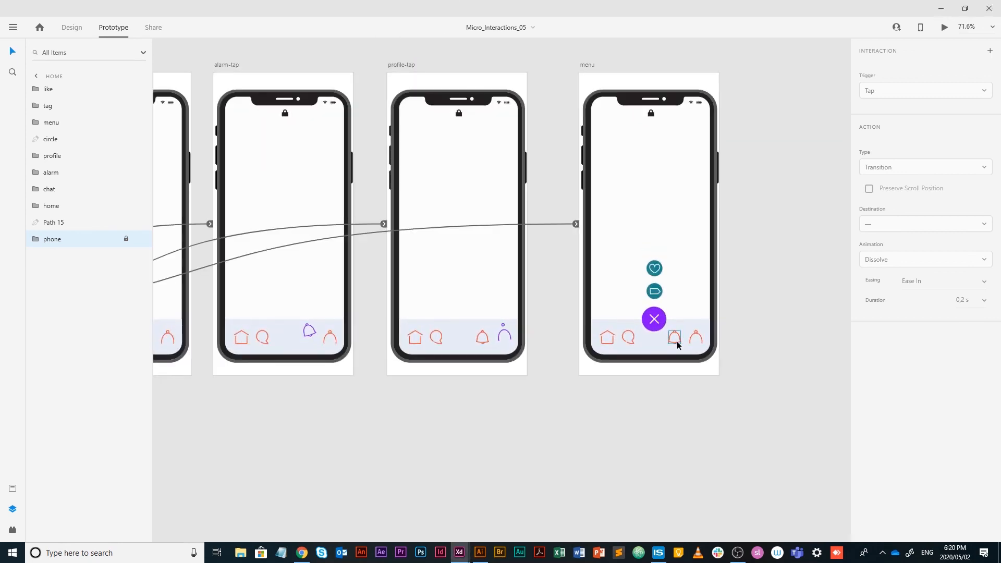
click(679, 342)
scroll(737, 370, down, 1)
drag(703, 368, 524, 241)
click(792, 364)
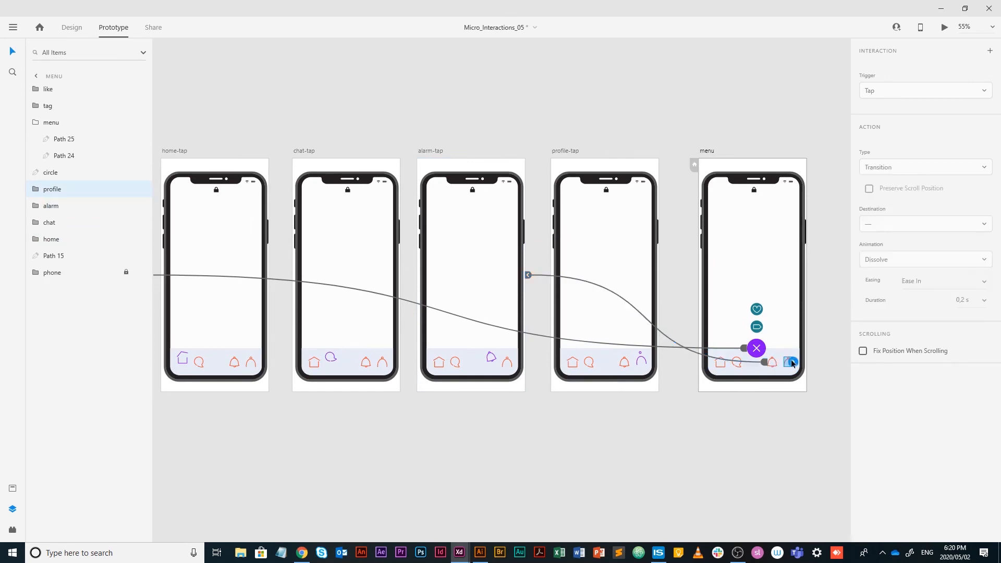
drag(795, 364, 625, 246)
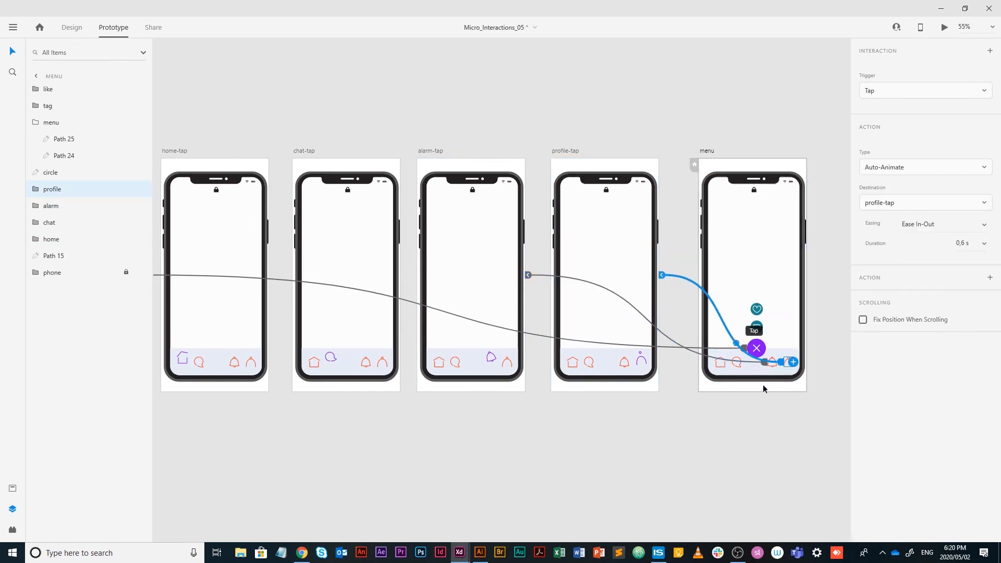
- On the menu artboard, link the chat icon to chat-tap and the home icon to home-tap with Auto-Animate taps
click(741, 363)
drag(743, 364, 394, 272)
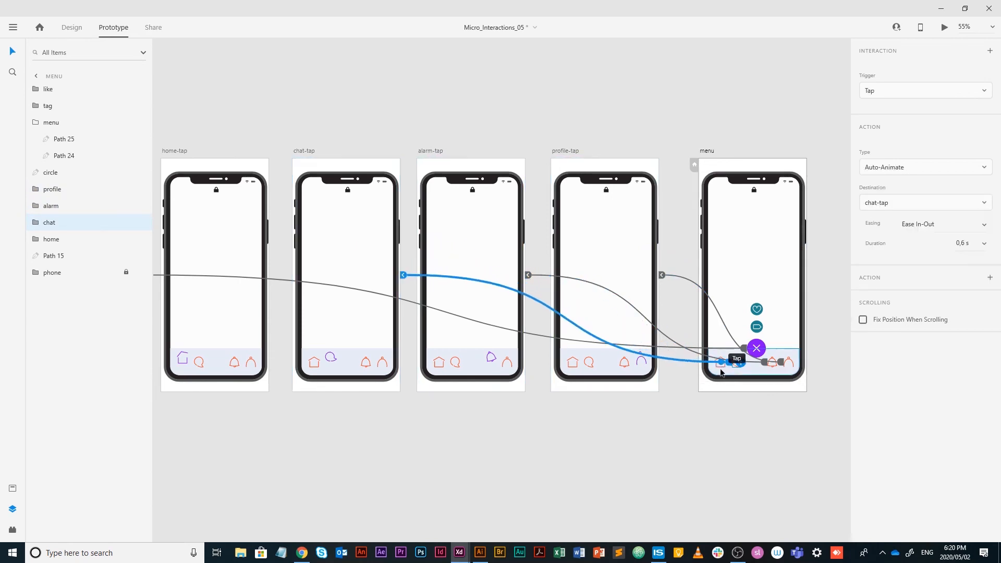
click(723, 363)
drag(726, 364, 269, 296)
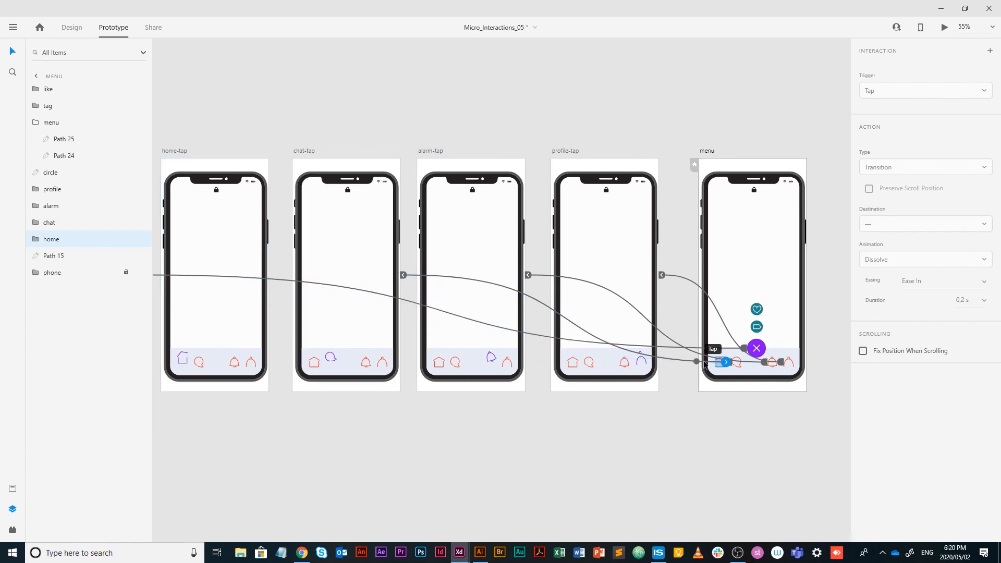
drag(726, 363, 269, 270)
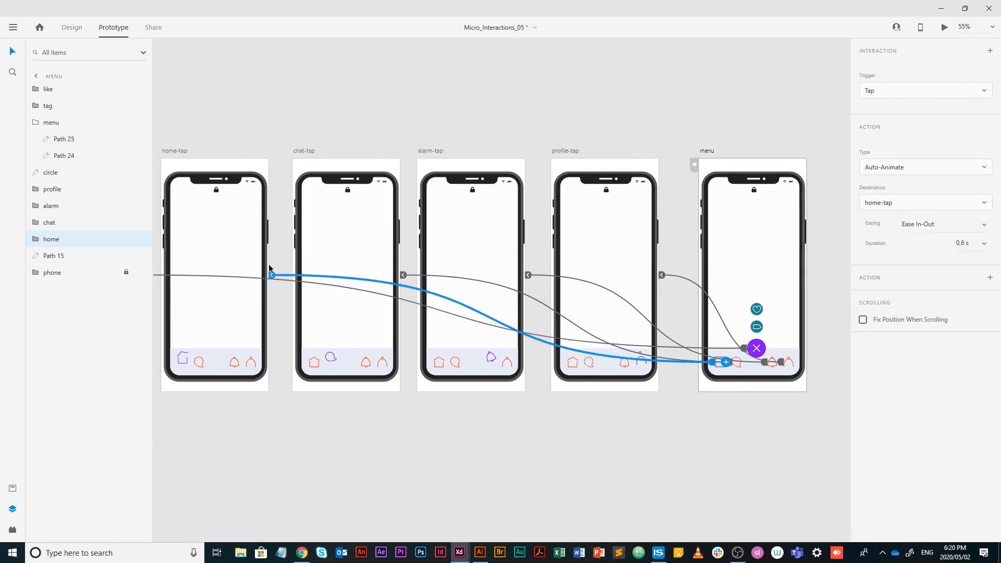
- Preview the prototype, testing the central menu button and the alarm and profile icons, and close the preview
click(945, 27)
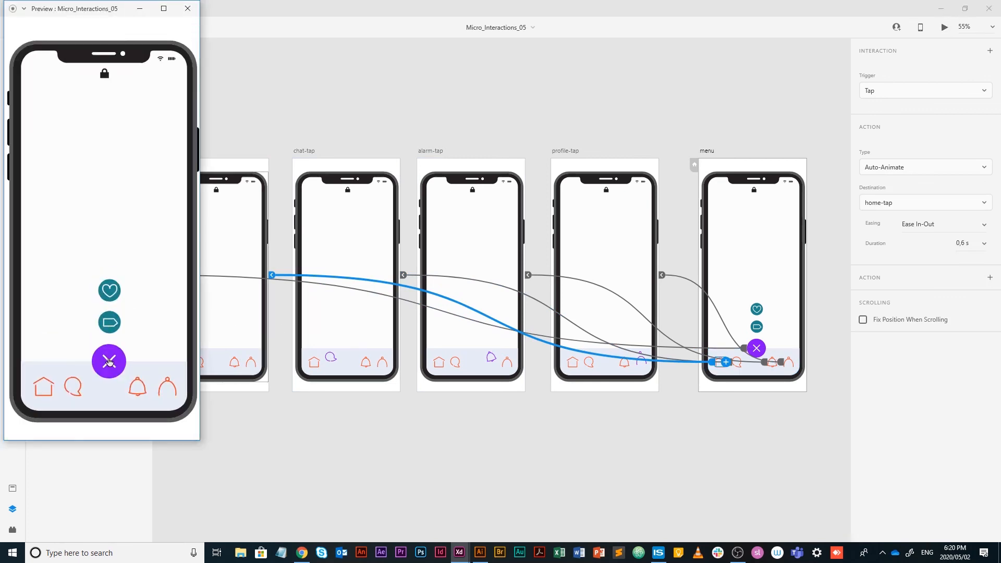
click(109, 361)
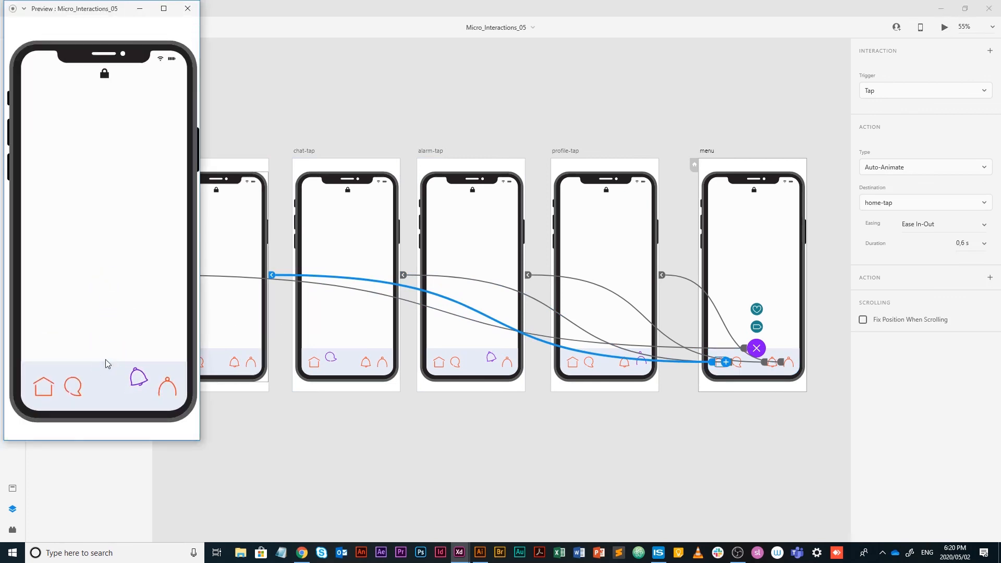
click(174, 388)
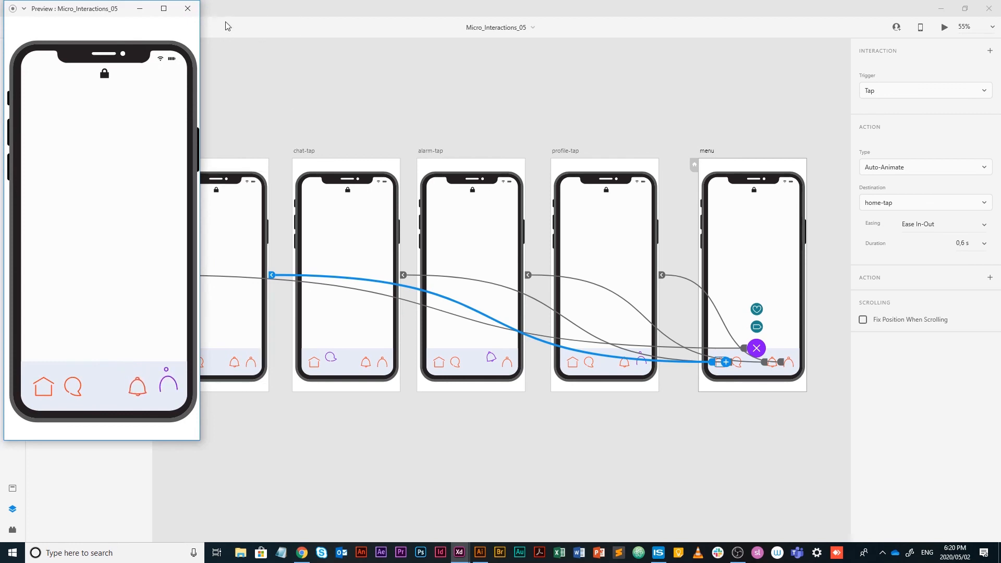
click(188, 8)
- In the design view, select and copy only the like, tag, menu and circle layers of the home artboard's plus button
click(348, 42)
drag(479, 373, 740, 390)
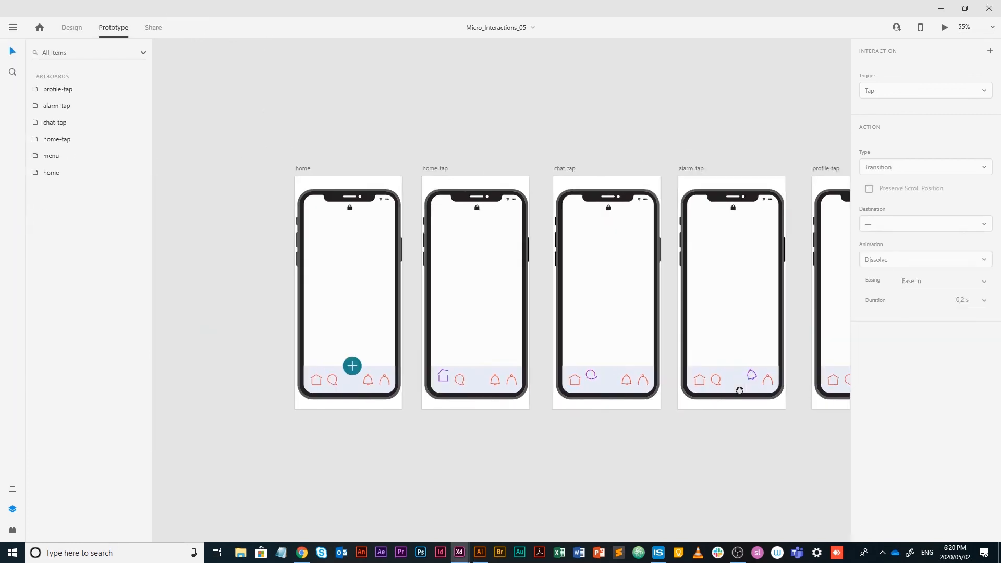
drag(361, 331, 345, 386)
click(73, 28)
click(255, 120)
shift+click(376, 372)
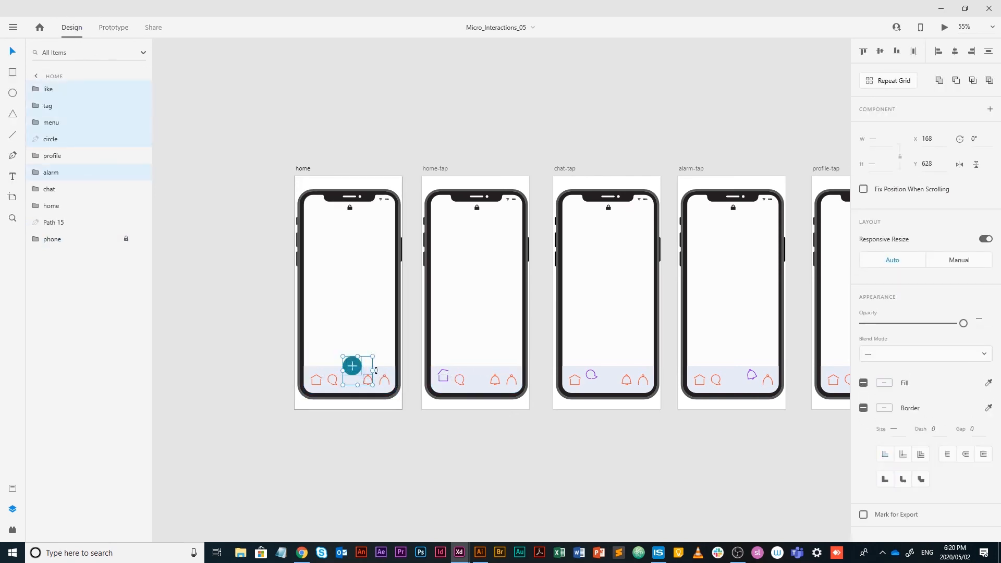
scroll(415, 308, up, 3)
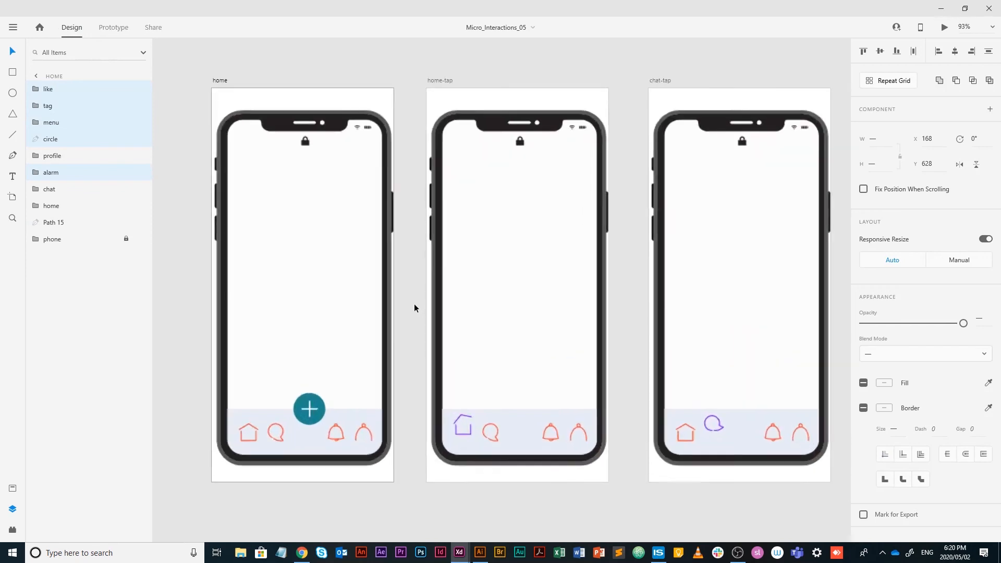
shift+click(340, 430)
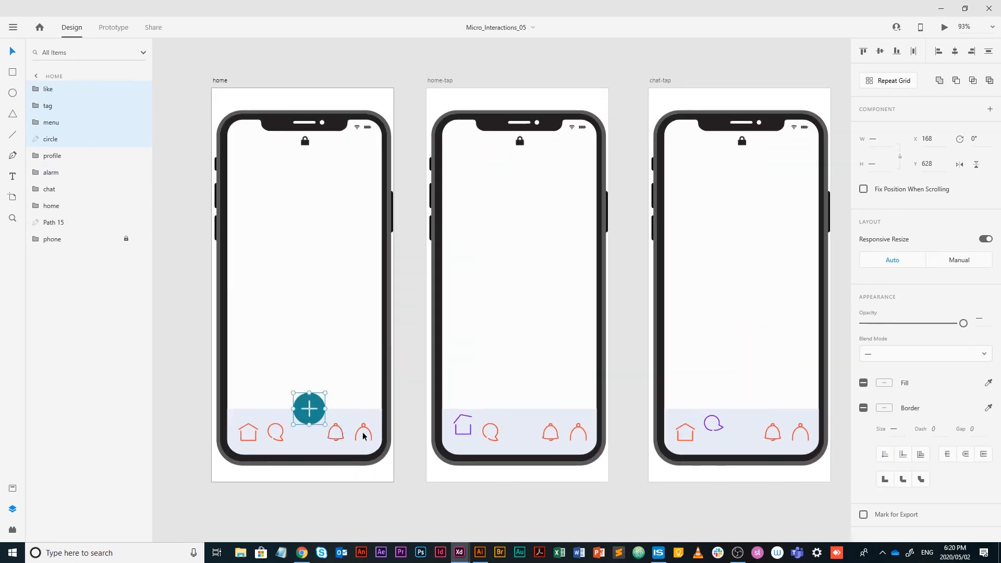
scroll(501, 351, right, 2)
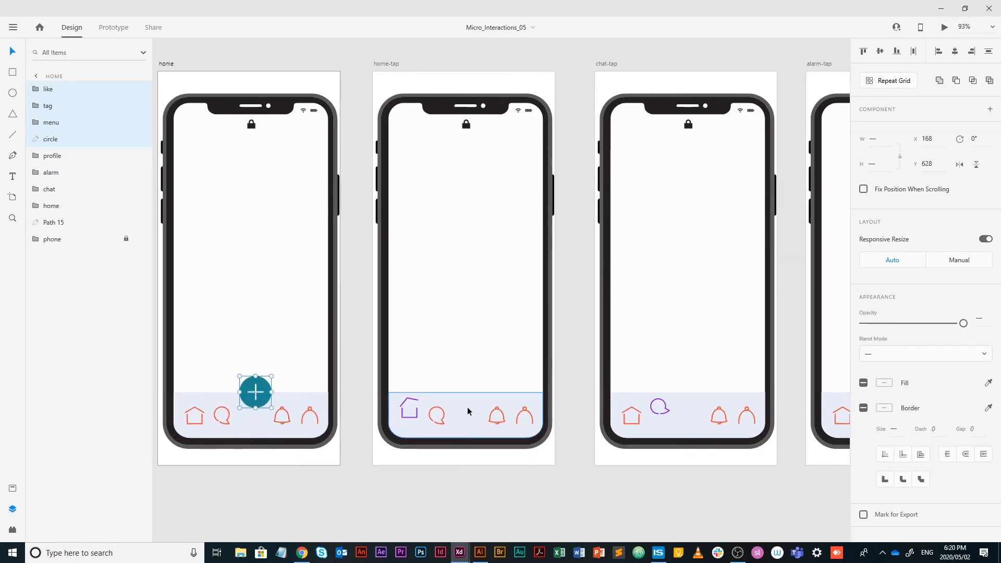
- Paste the copied plus button layers in place on the home-tap and chat-tap artboards
click(468, 412)
key(ctrl+v)
scroll(425, 358, right, 5)
click(474, 393)
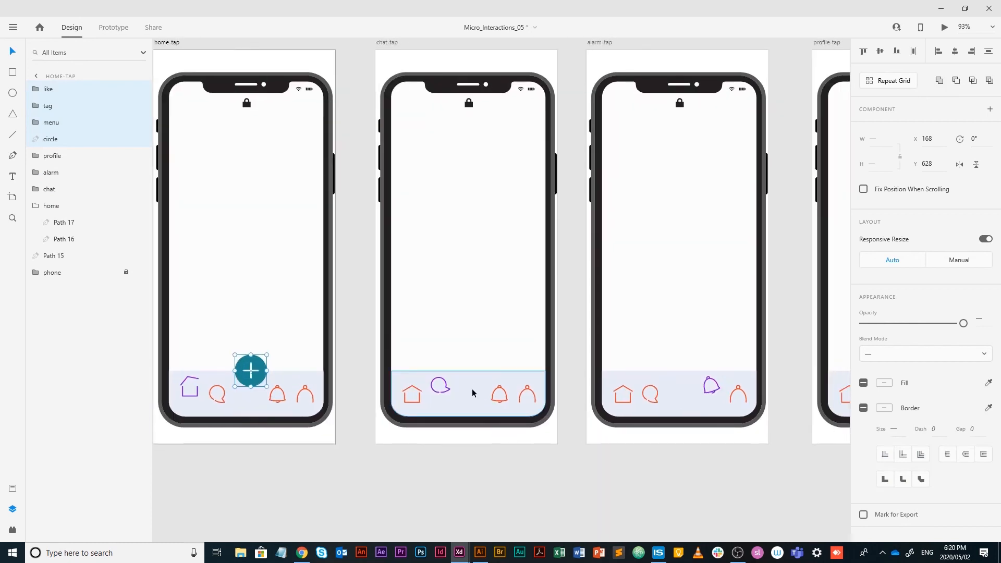
key(ctrl+v)
- Paste the copied plus button layers onto the alarm-tap and profile-tap artboards and save the document
scroll(476, 335, right, 4)
click(506, 389)
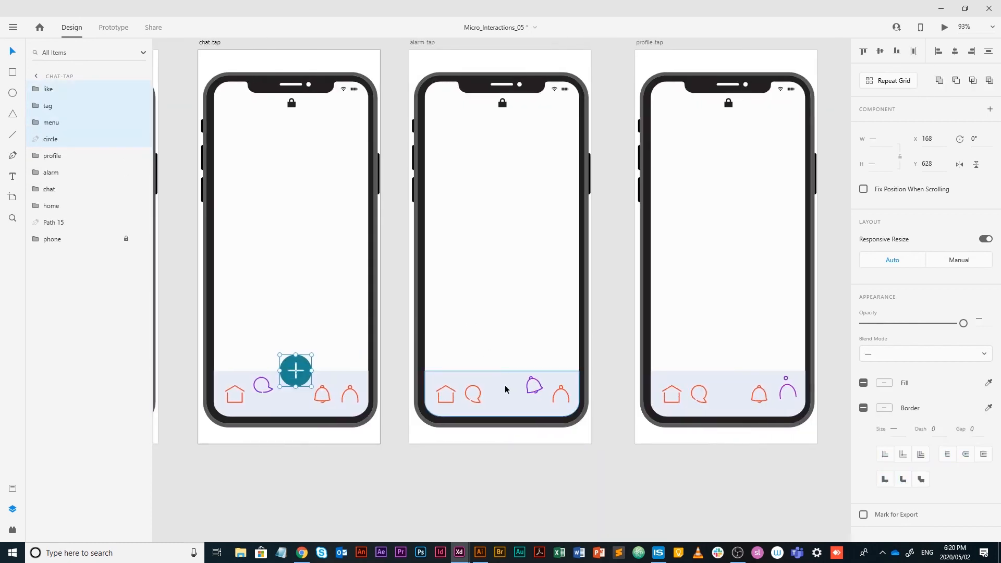
key(ctrl+v)
scroll(619, 362, right, 4)
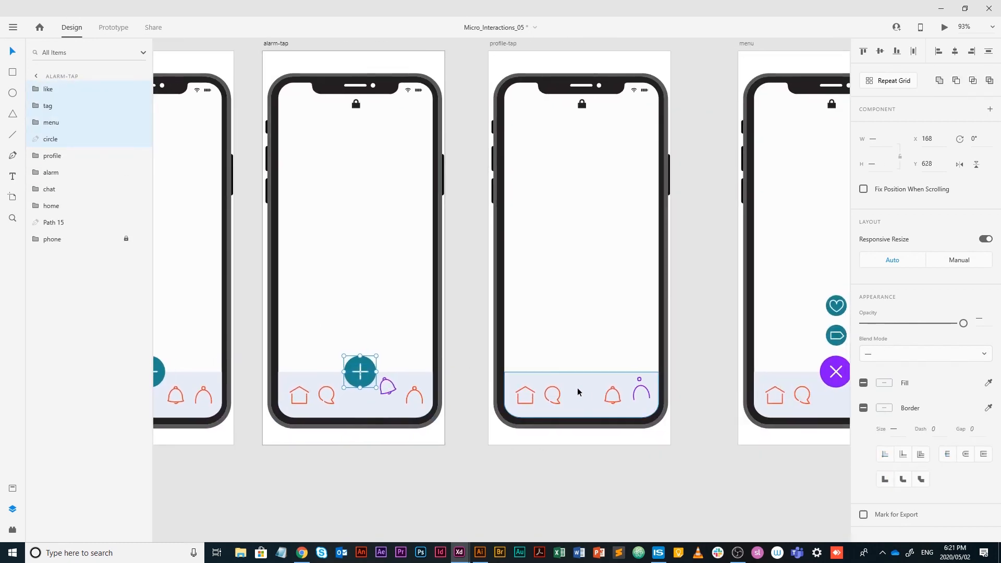
click(584, 394)
key(ctrl+v)
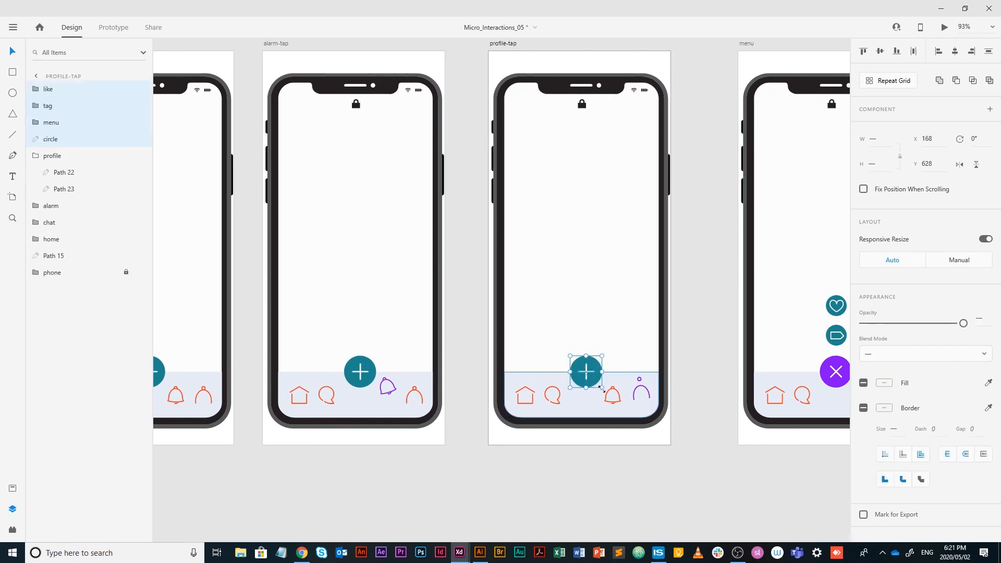
scroll(599, 392, right, 4)
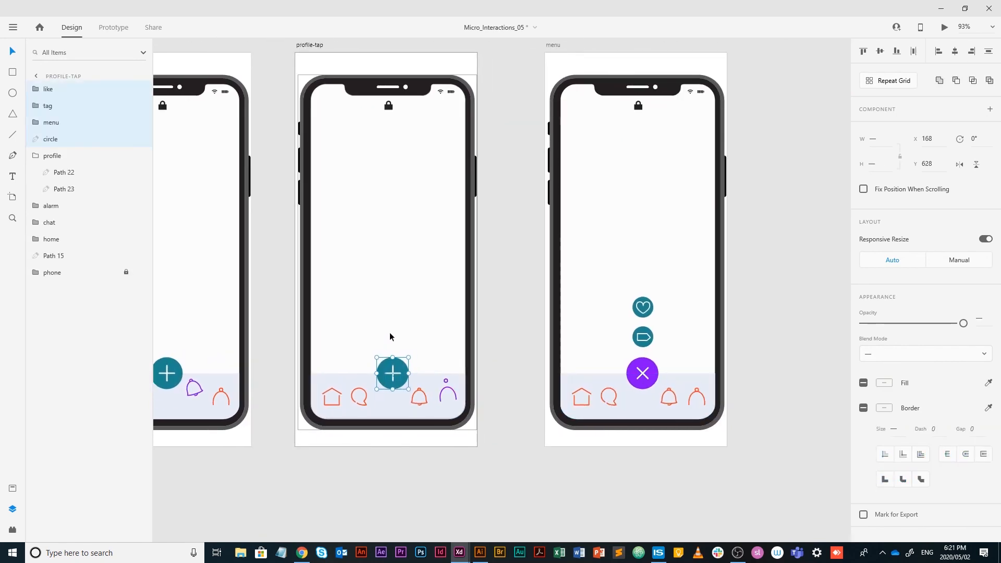
key(ctrl+s)
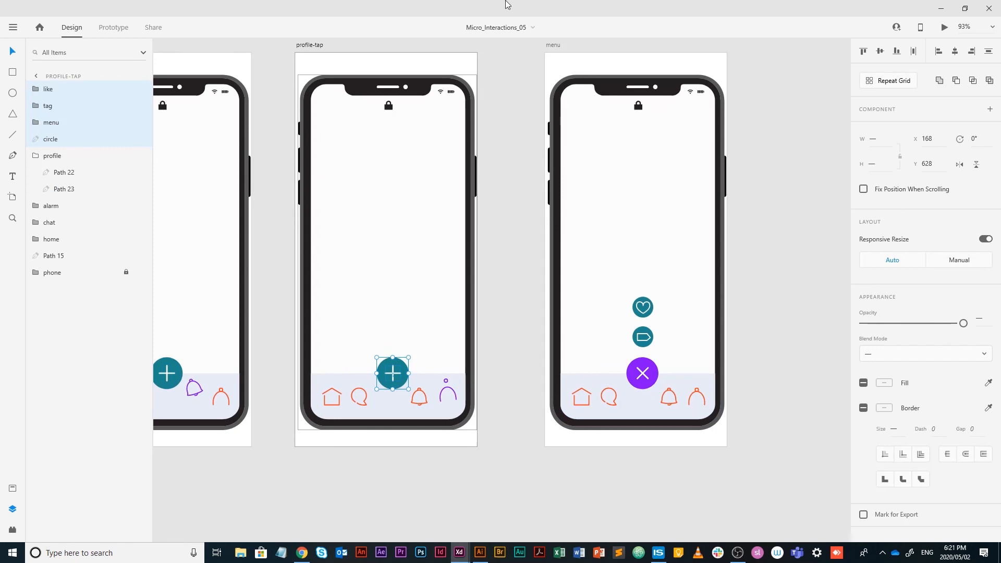
- Link the profile-tap artboard's plus button circle to the menu artboard with a Tap-triggered Auto-Animate interaction
click(124, 28)
click(510, 489)
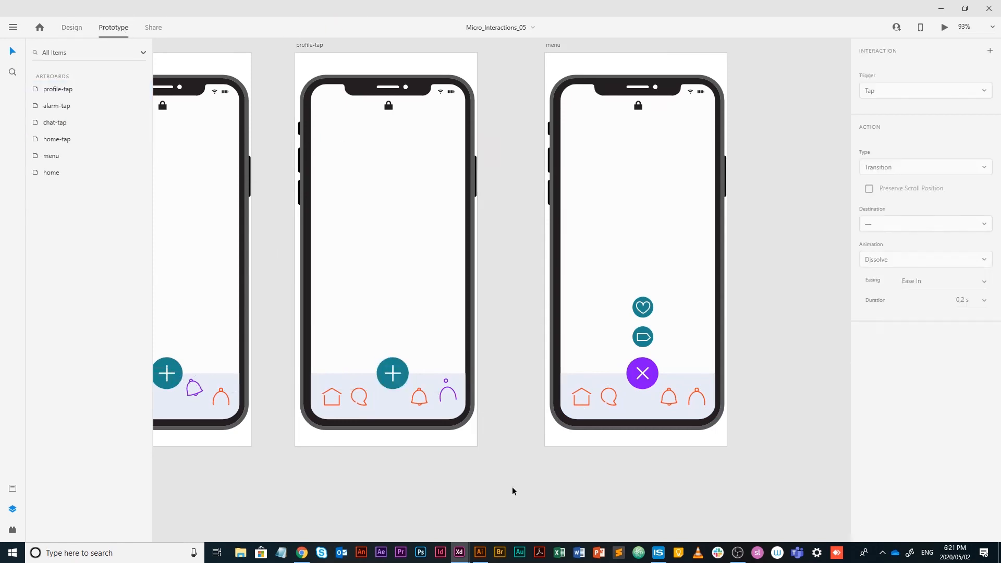
click(398, 363)
drag(410, 373, 564, 261)
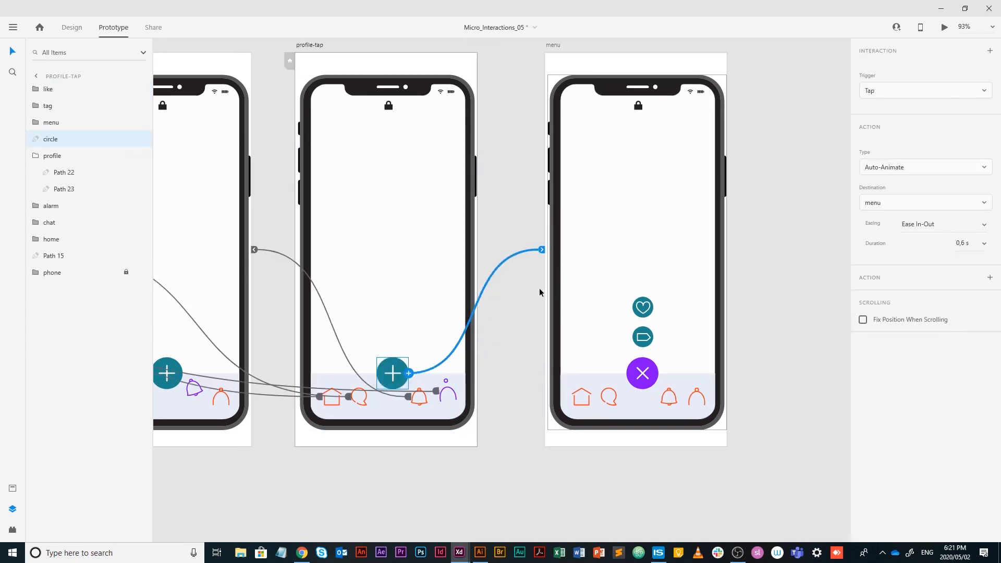
- Link the alarm-tap artboard's plus button circle to the menu artboard with a Tap-triggered Auto-Animate interaction
drag(533, 301, 701, 301)
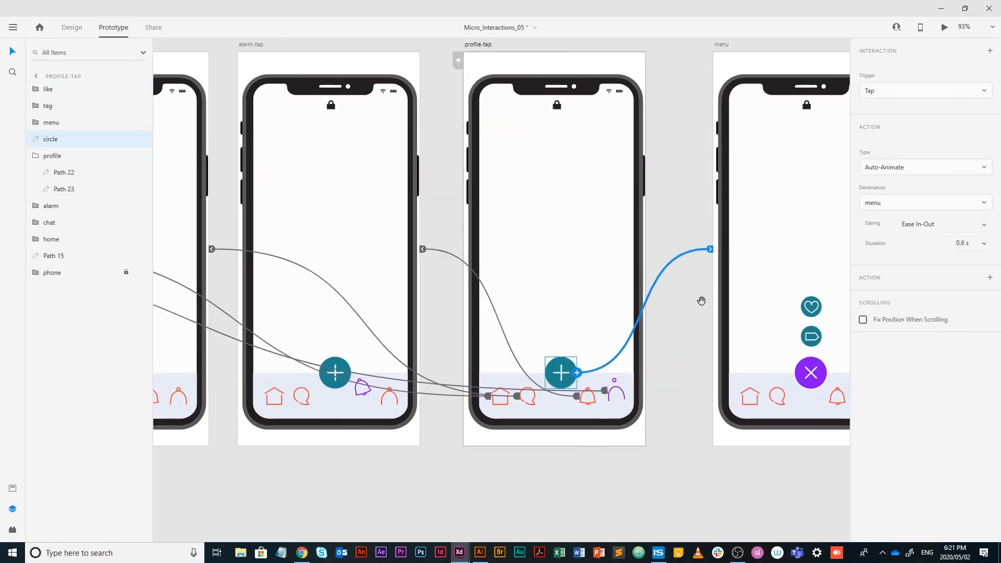
click(343, 362)
click(343, 362)
drag(351, 372, 754, 171)
- Link the chat-tap artboard's plus button circle to the profile-tap artboard with a Tap-triggered Auto-Animate interaction
scroll(753, 172, left, 10)
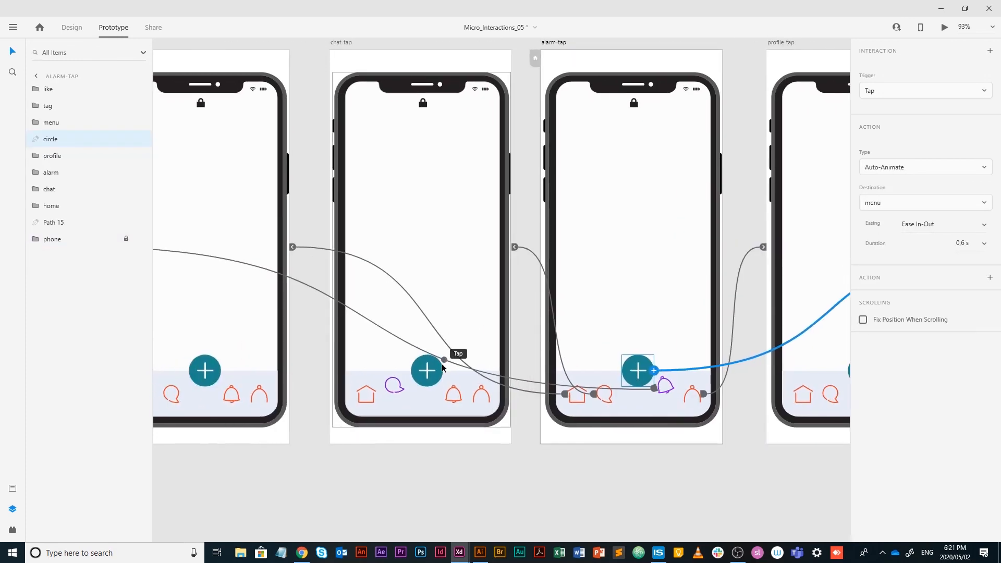
click(452, 363)
click(413, 370)
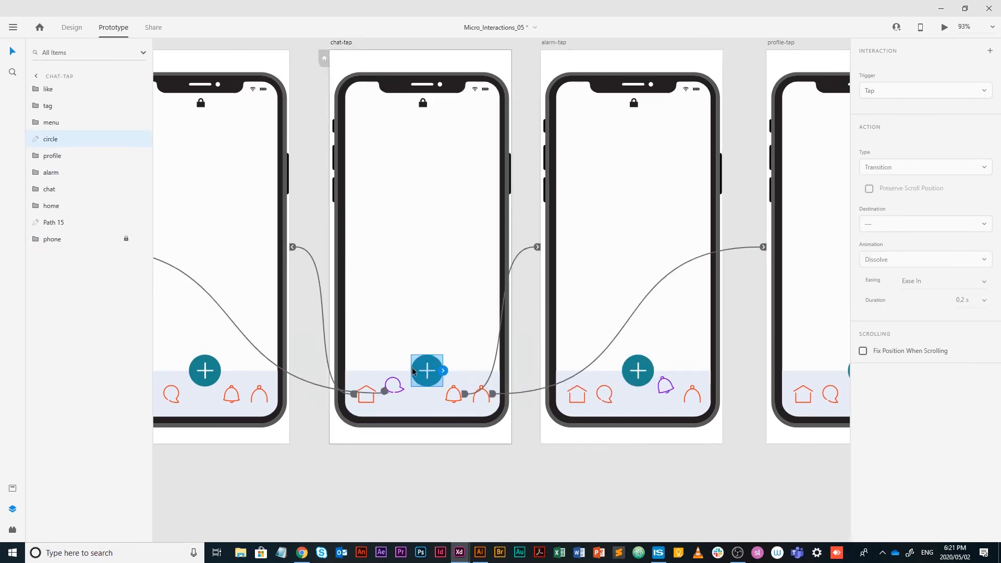
drag(475, 356, 626, 195)
- Link the home-tap artboard's plus button circle to the menu artboard with a Tap-triggered Auto-Animate interaction
scroll(489, 271, left, 10)
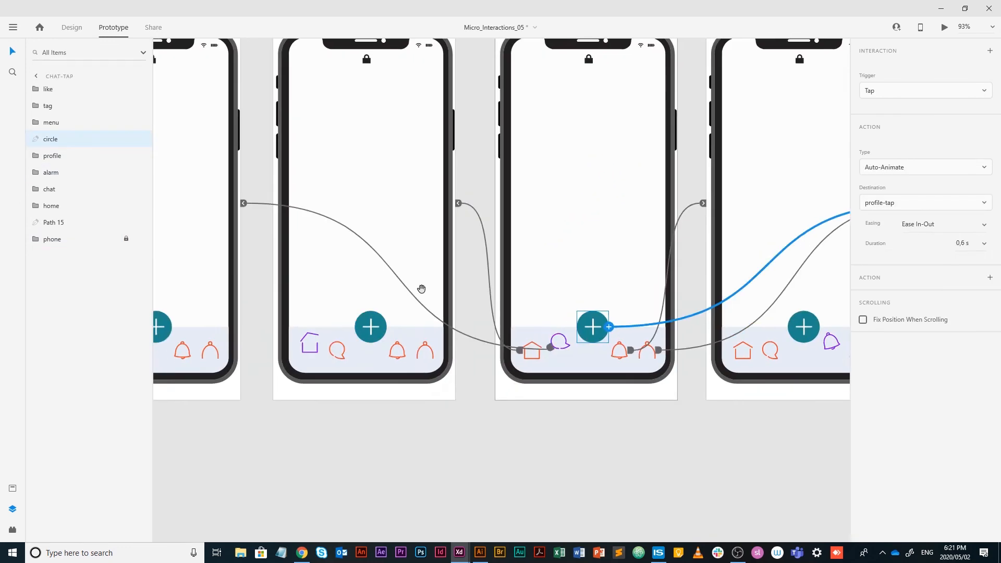
click(371, 313)
click(377, 315)
scroll(378, 316, right, 5)
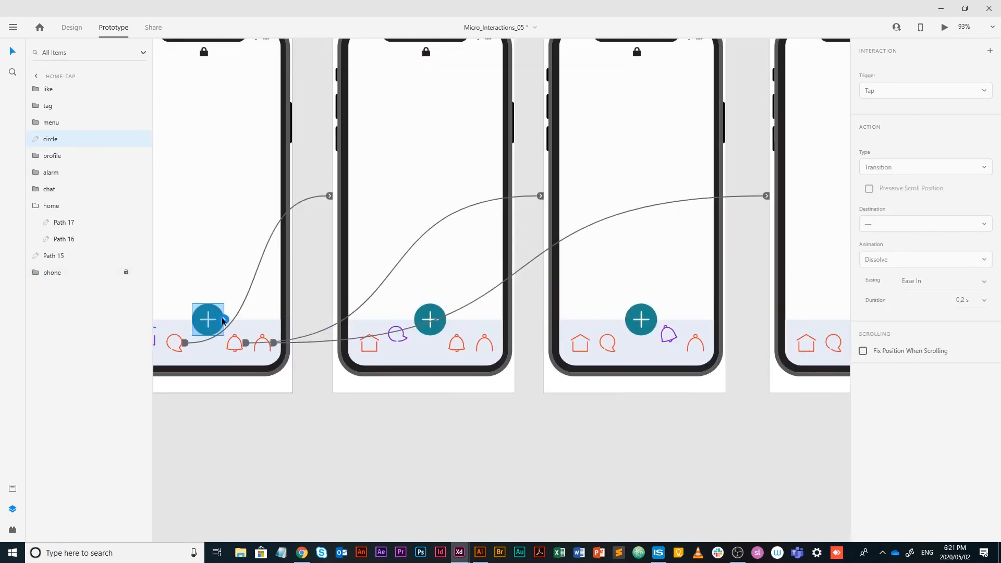
drag(225, 319, 711, 173)
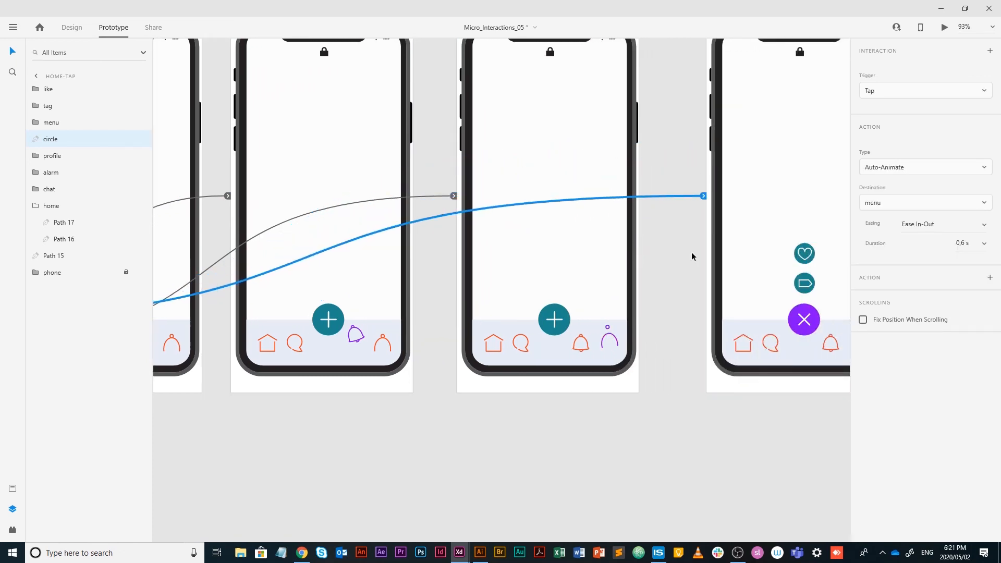
- Check the interaction destinations of the plus button circles on the profile-tap and alarm-tap artboards
scroll(692, 252, up, 2)
scroll(691, 252, down, 4)
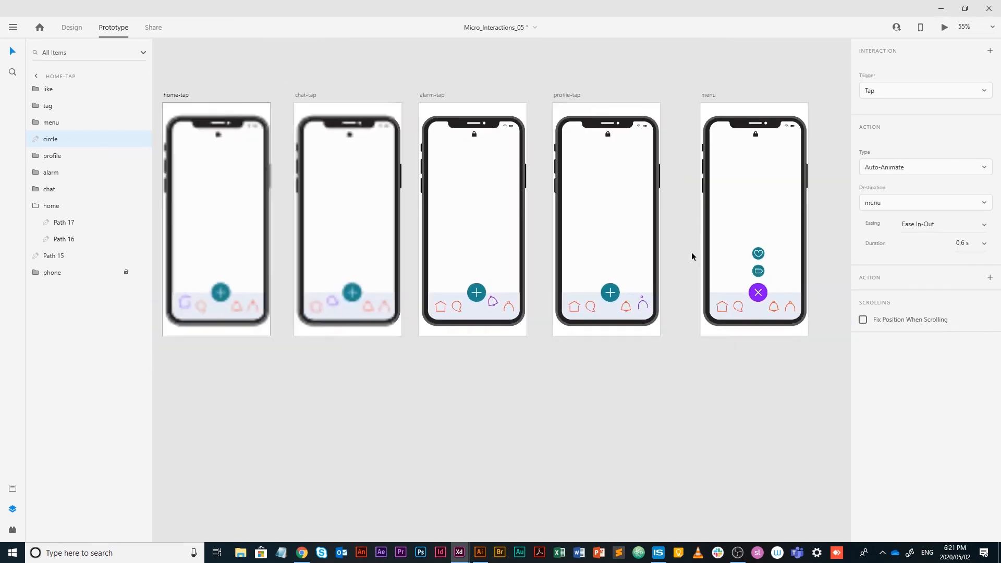
click(615, 288)
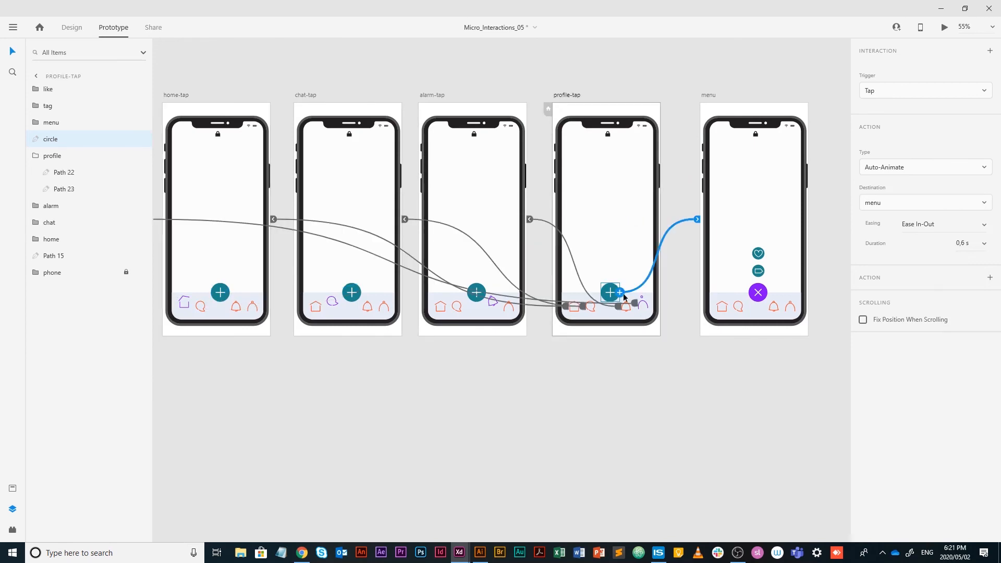
click(475, 284)
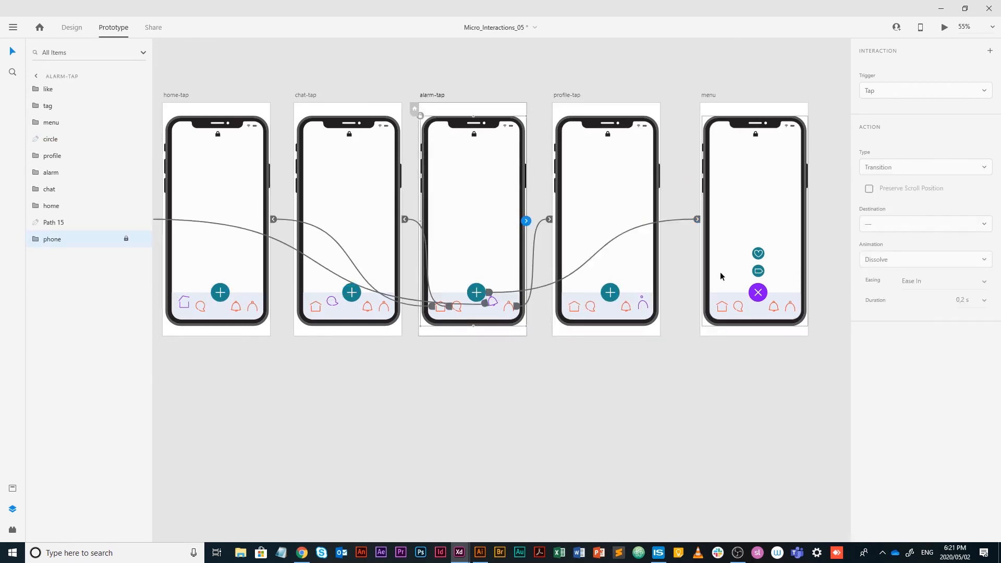
click(479, 285)
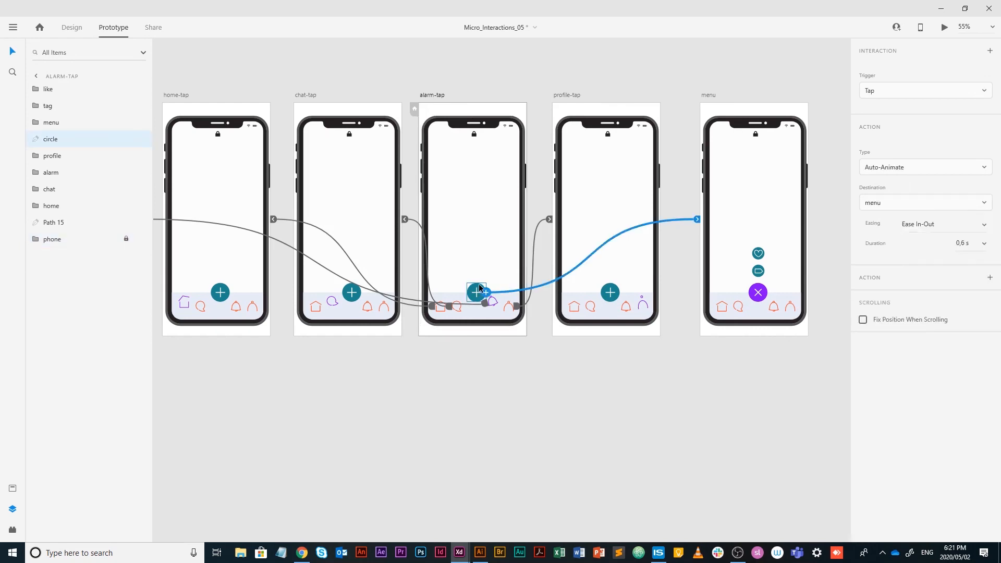
click(616, 287)
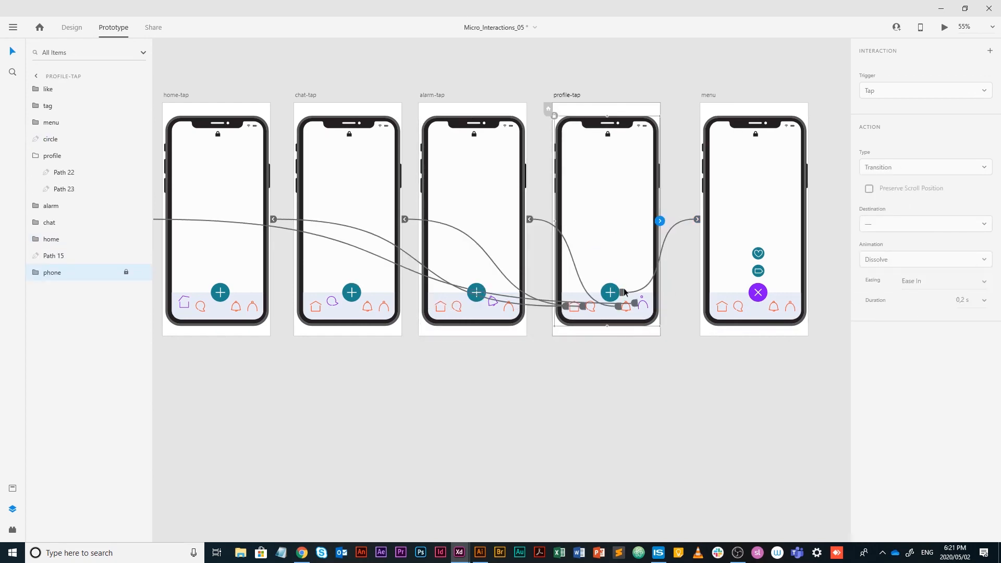
click(624, 293)
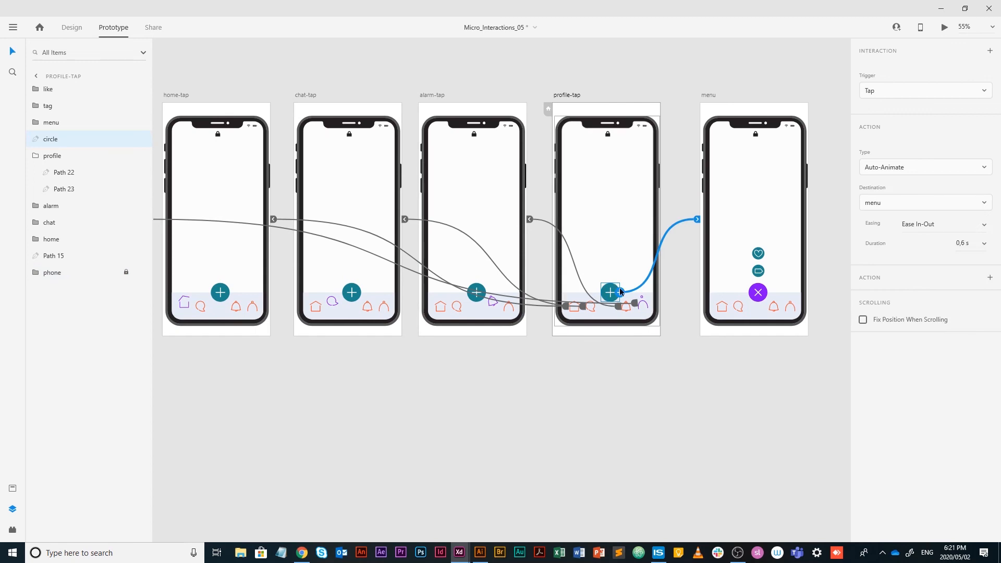
- Redirect the chat-tap plus button circle's interaction to the menu artboard and check the home-tap circle's link
click(349, 287)
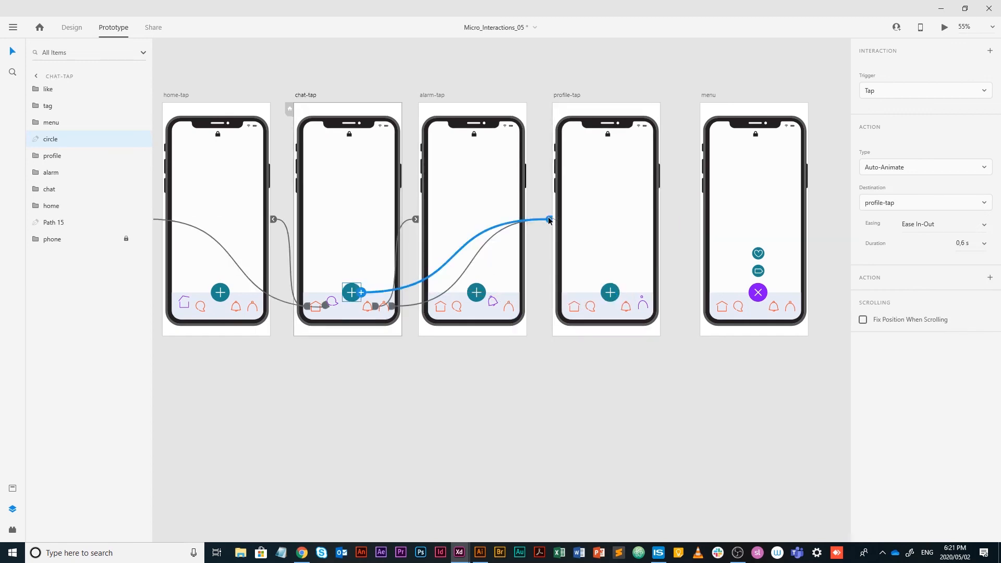
drag(550, 219, 701, 210)
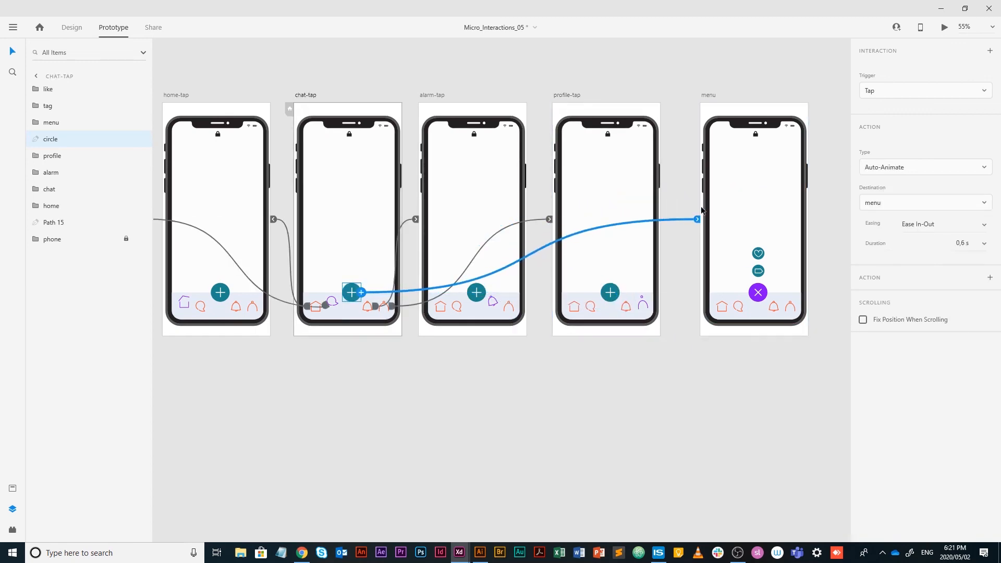
click(226, 287)
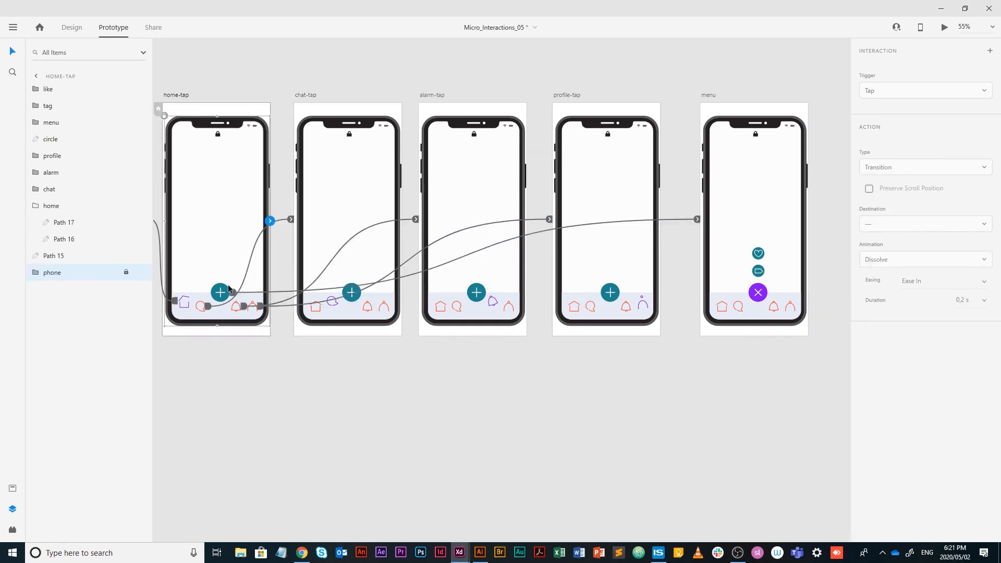
double_click(233, 296)
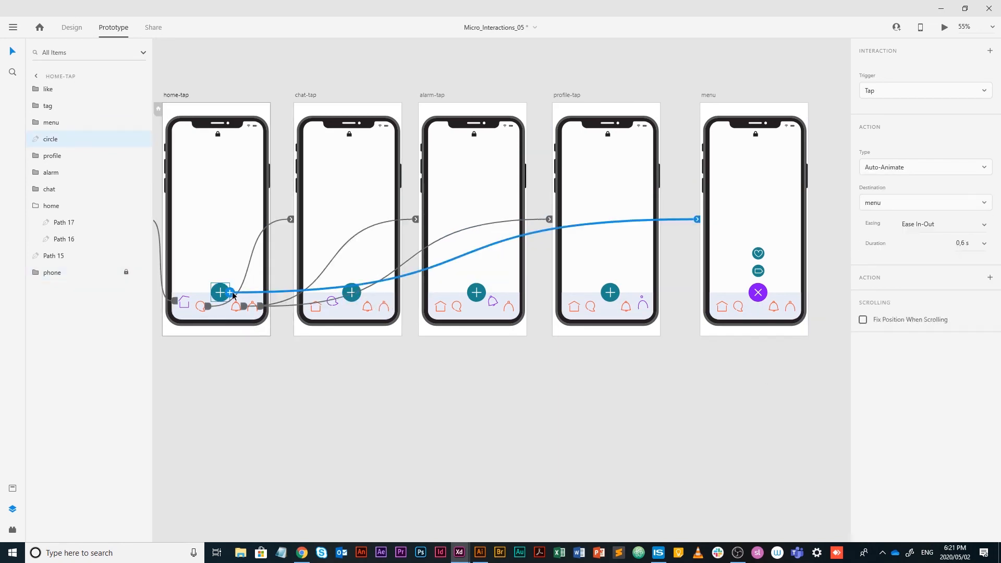
drag(331, 332, 507, 348)
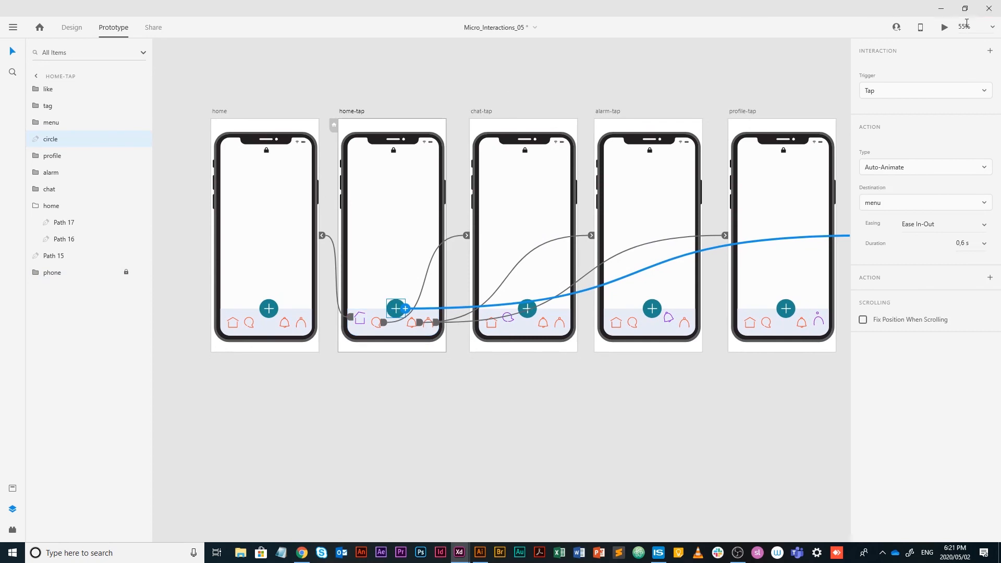
- Save the document and preview the prototype, testing the plus button's menu together with the chat, alarm and profile icons
key(ctrl+s)
key(ctrl+Return)
click(339, 421)
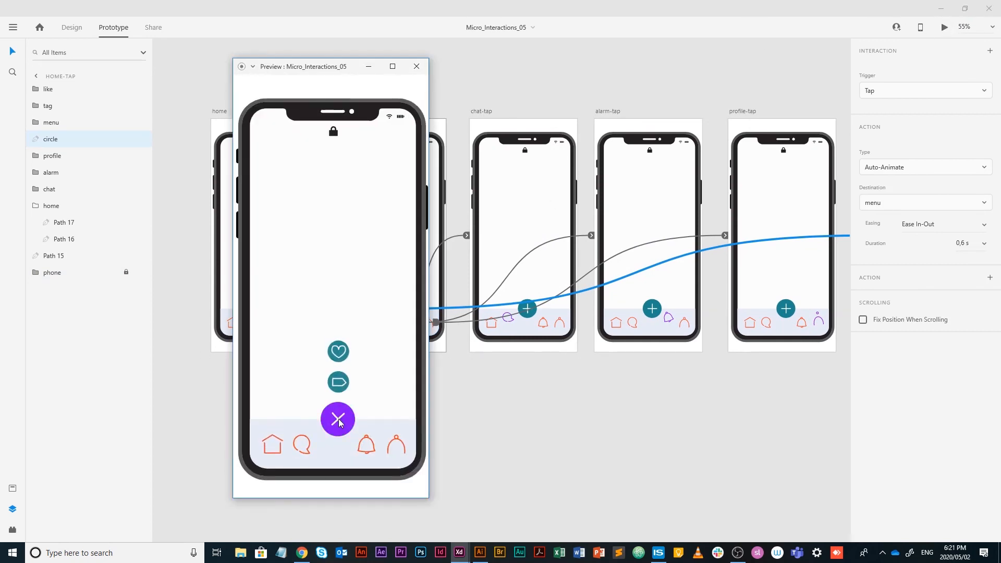
click(301, 442)
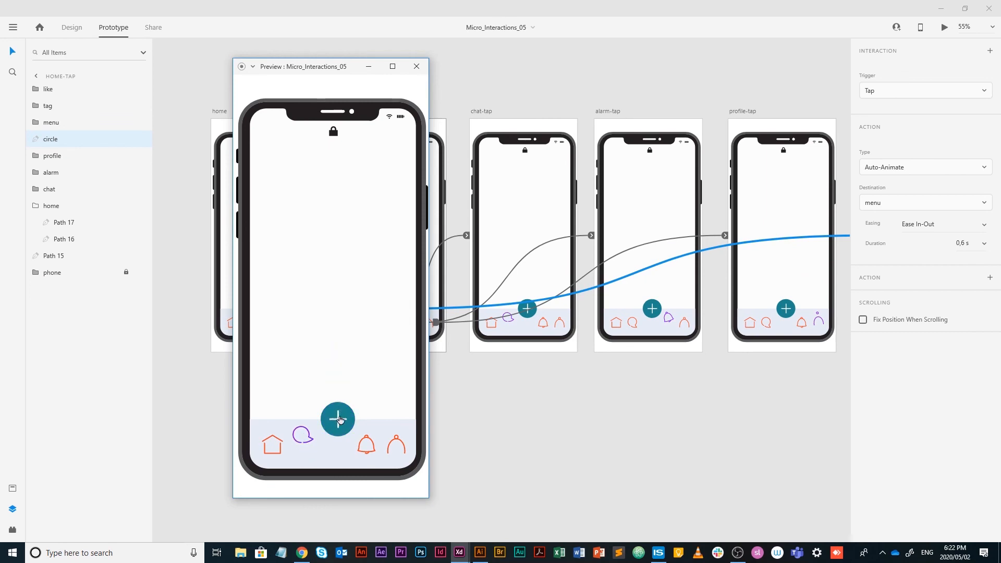
click(339, 420)
click(367, 443)
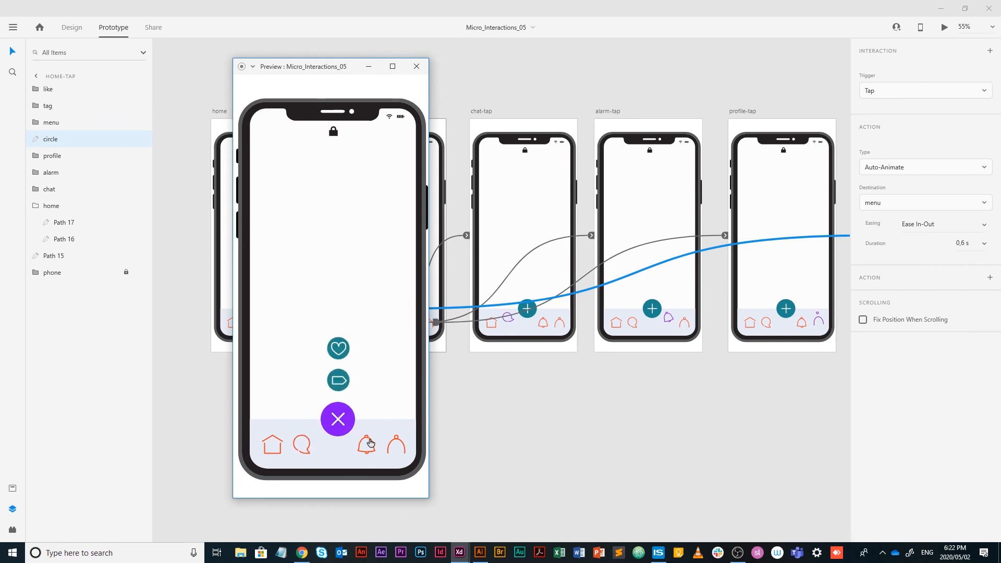
click(397, 442)
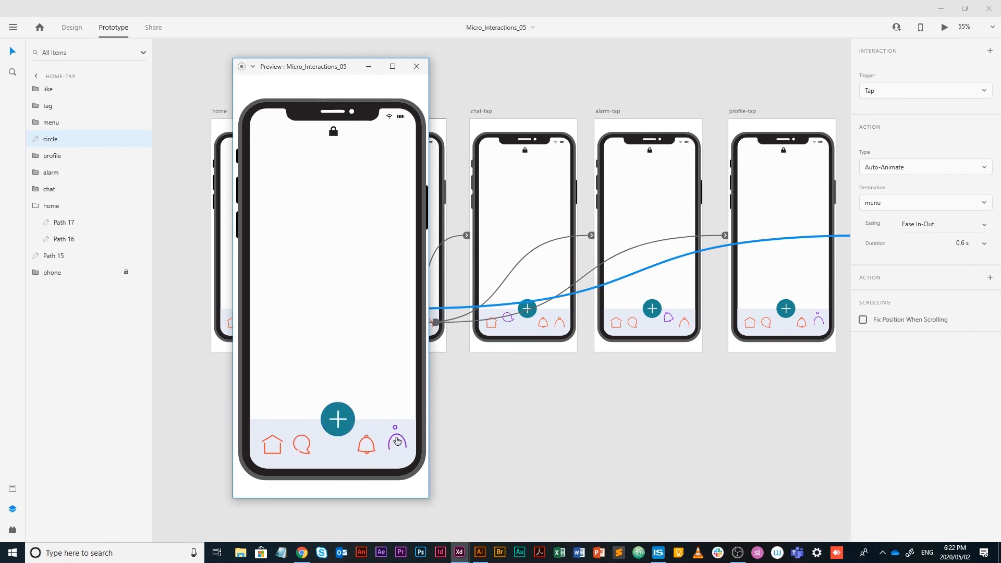
click(340, 424)
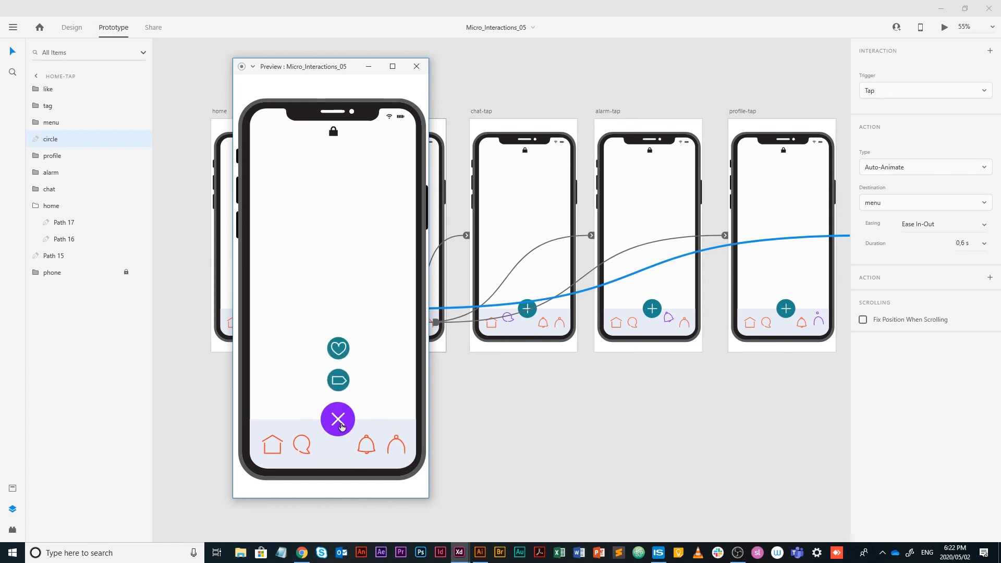